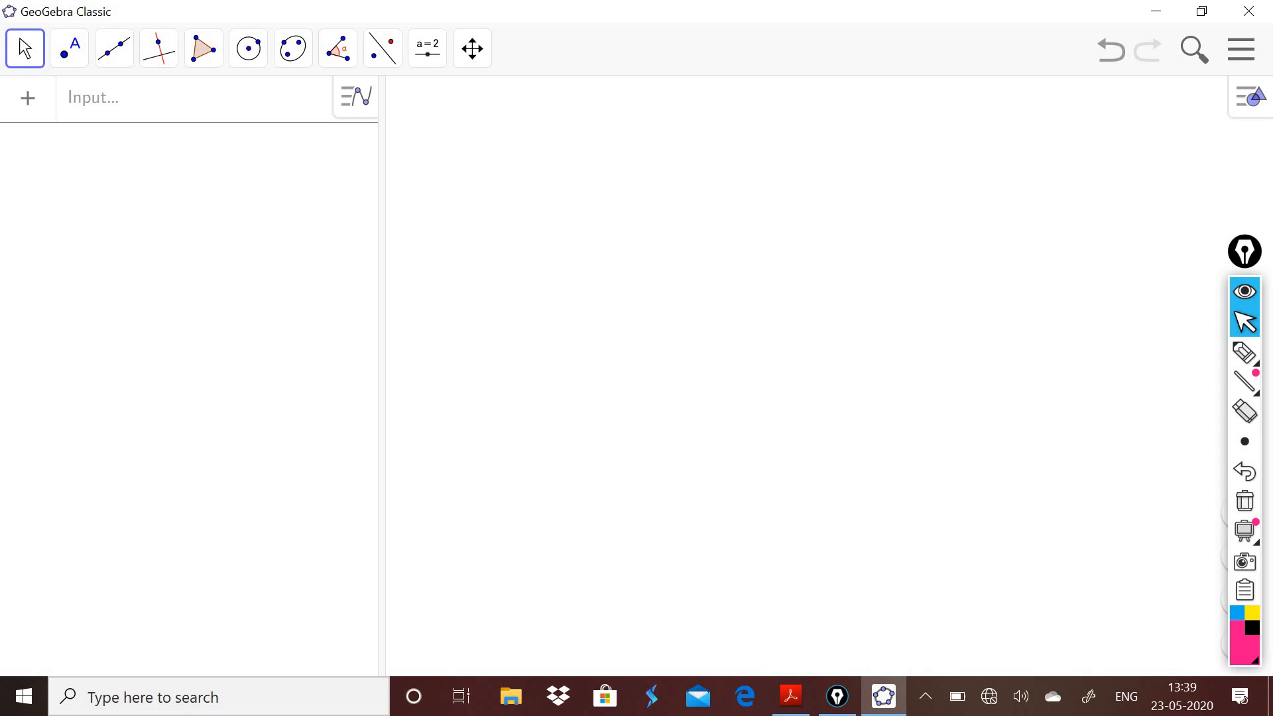
click(110, 57)
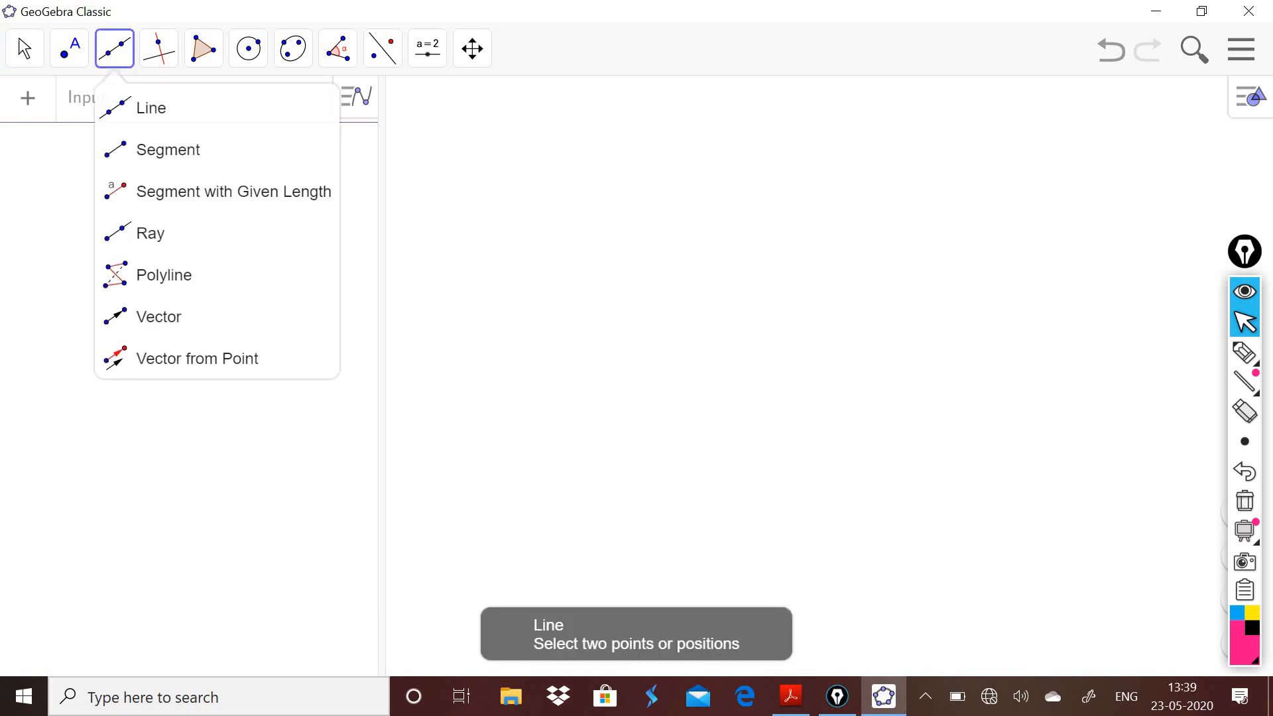
click(159, 151)
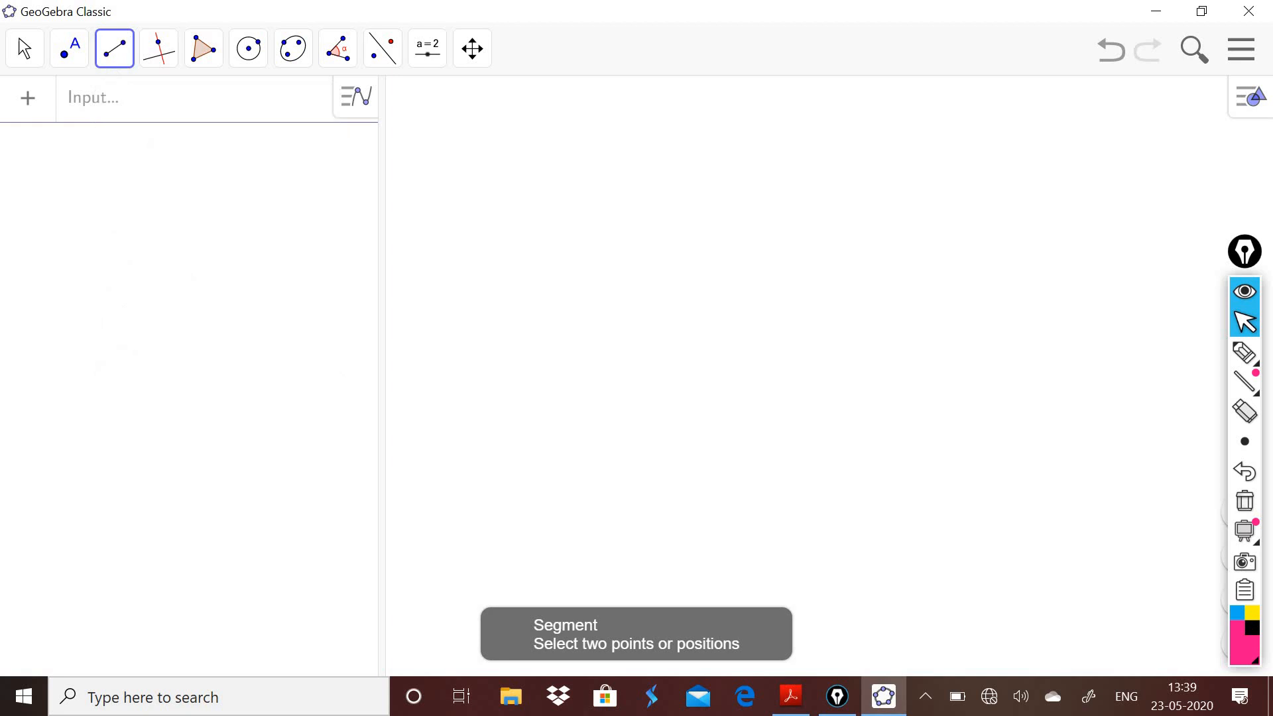
click(677, 492)
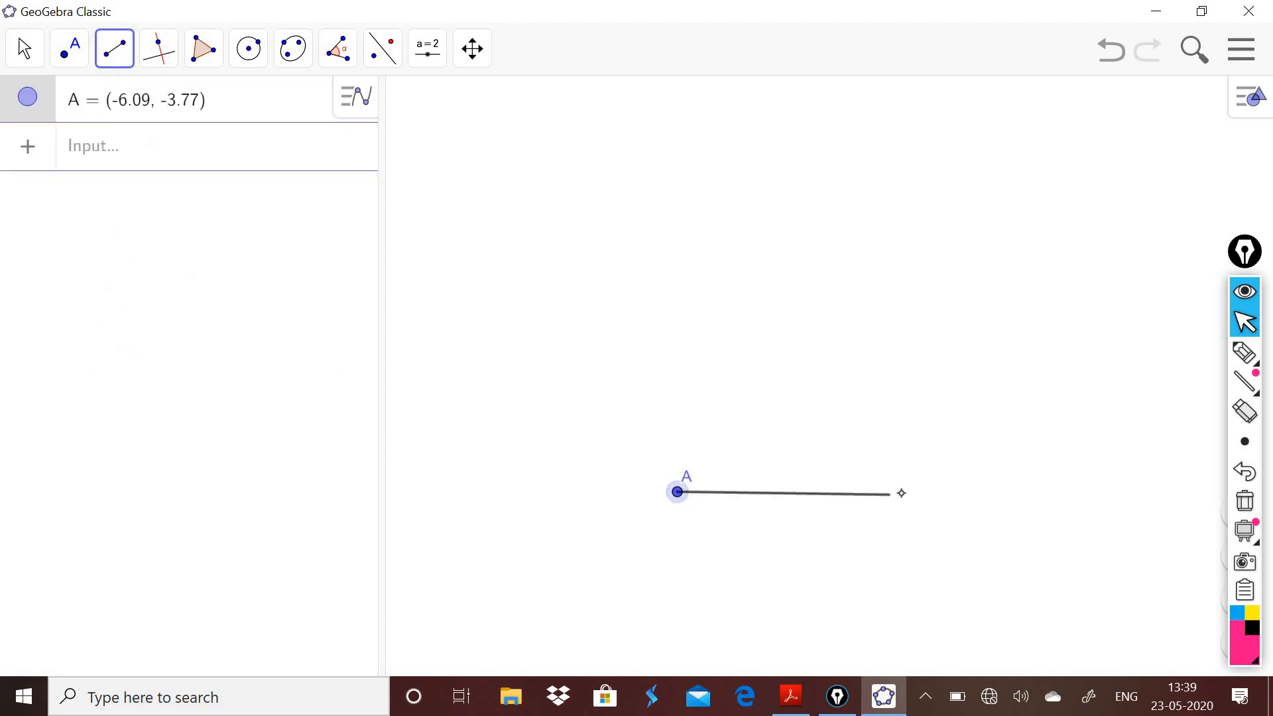
click(908, 485)
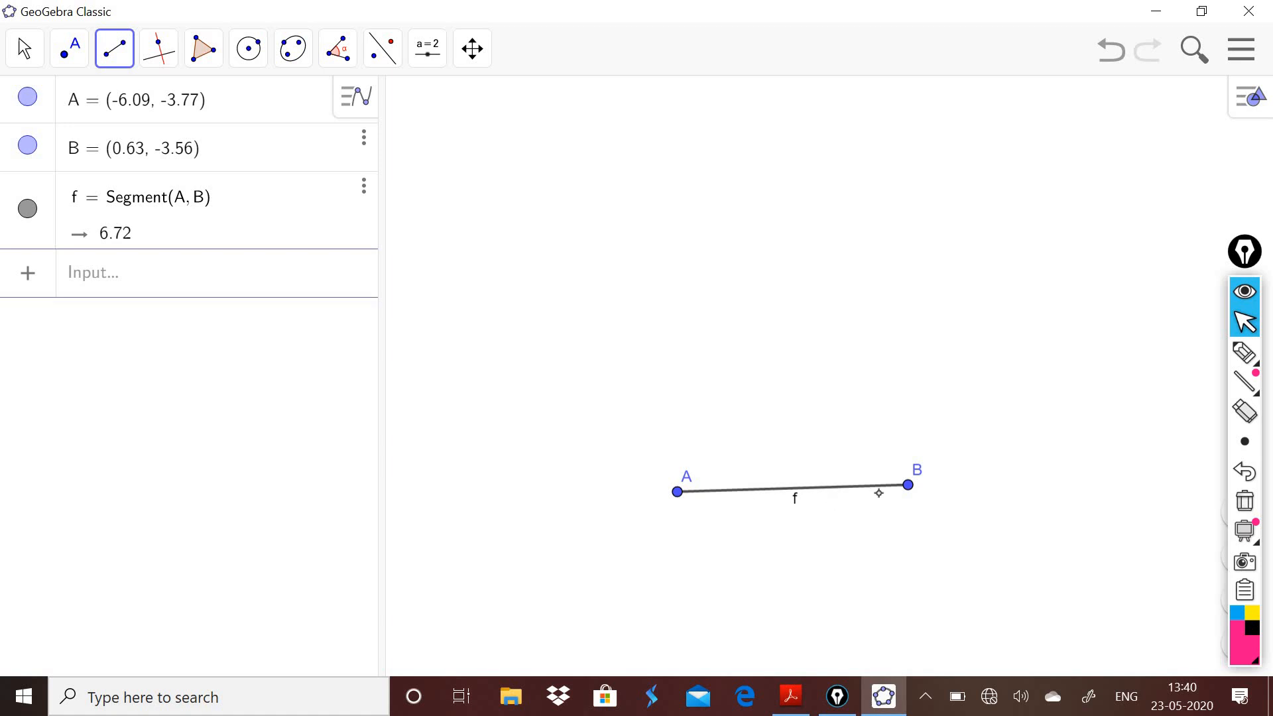
key(ctrl+z)
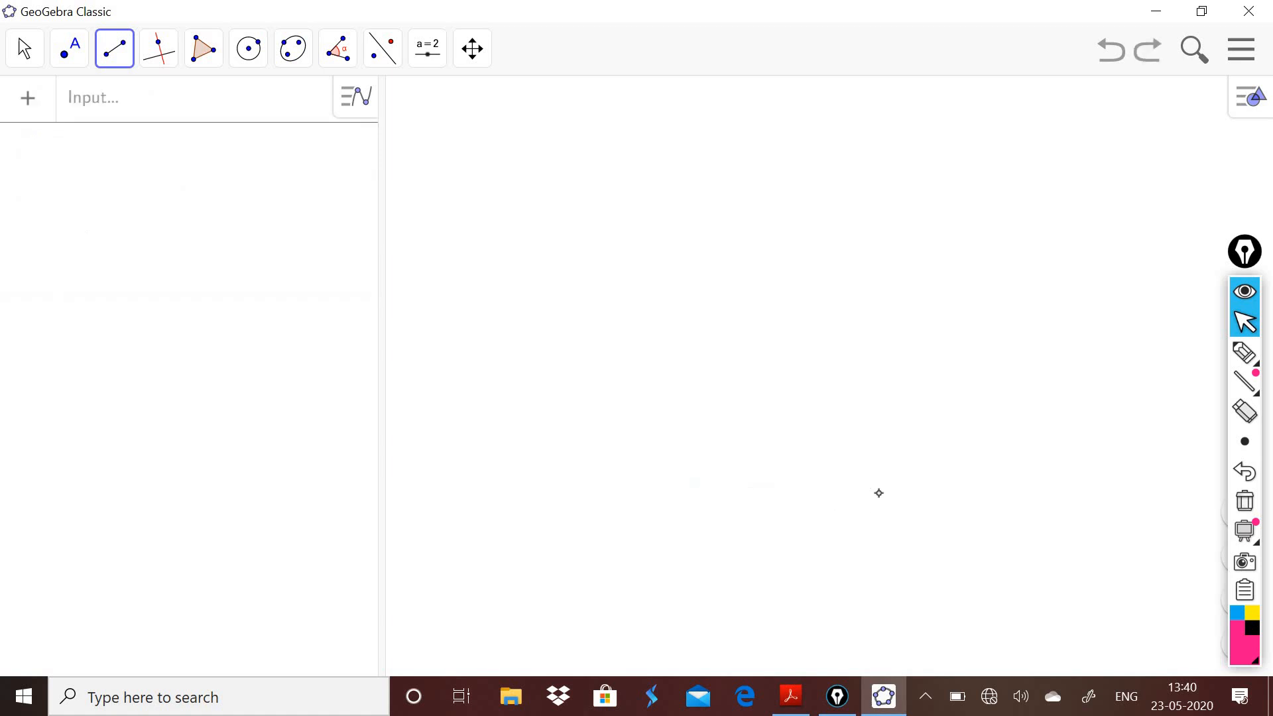
Undo all earlier changes until the drawing is back to its original empty state with axes and grid
key(ctrl+z)
key(ctrl+z)
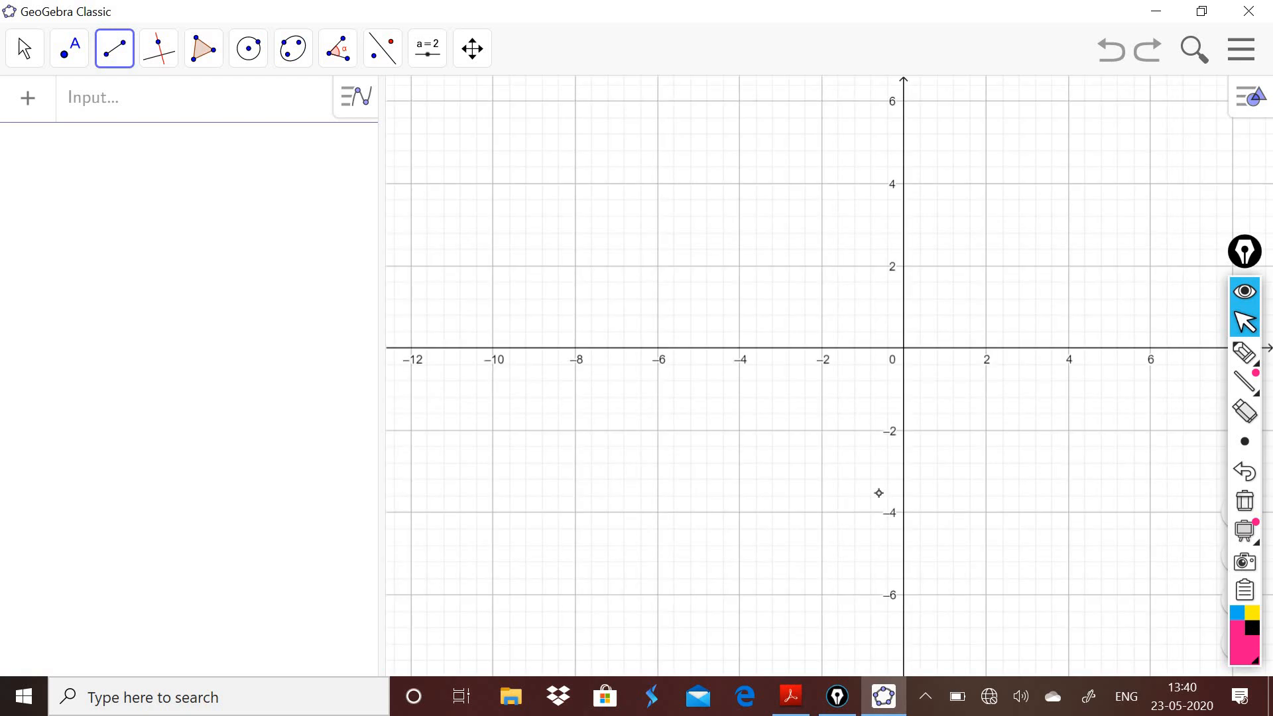
key(ctrl+y)
key(ctrl+y)
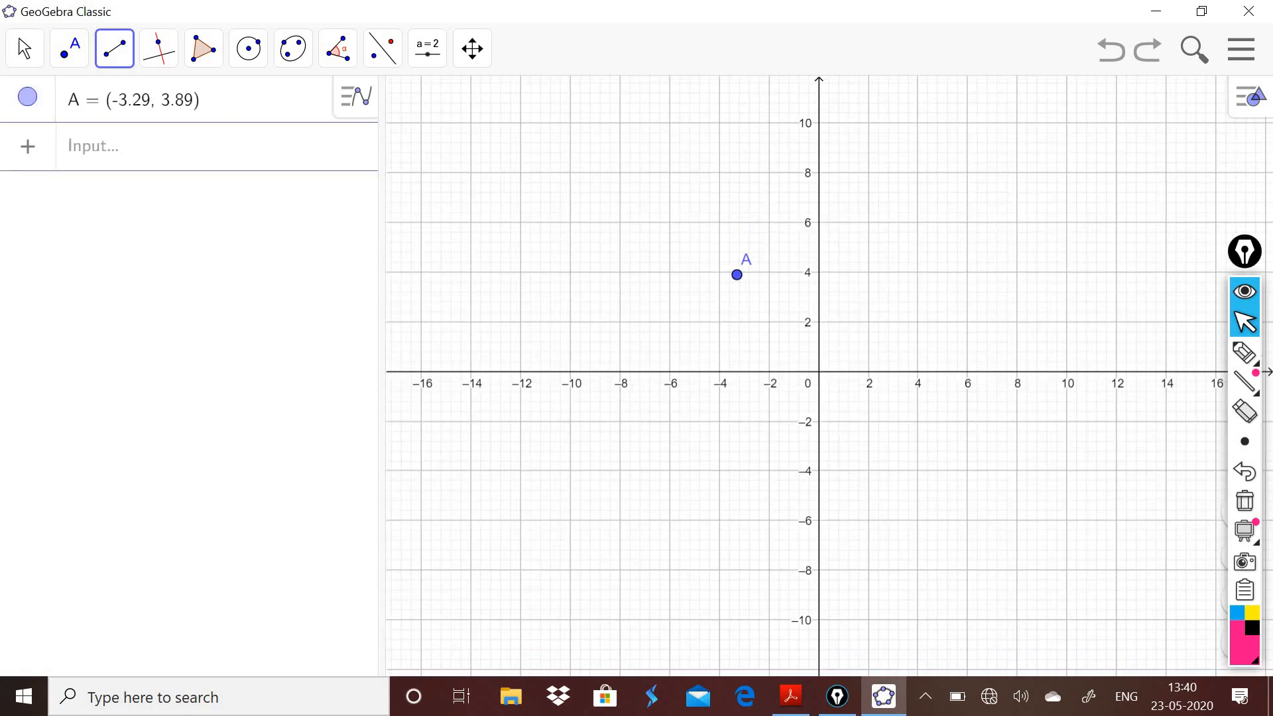
key(ctrl+y)
scroll(622, 389, down, 7)
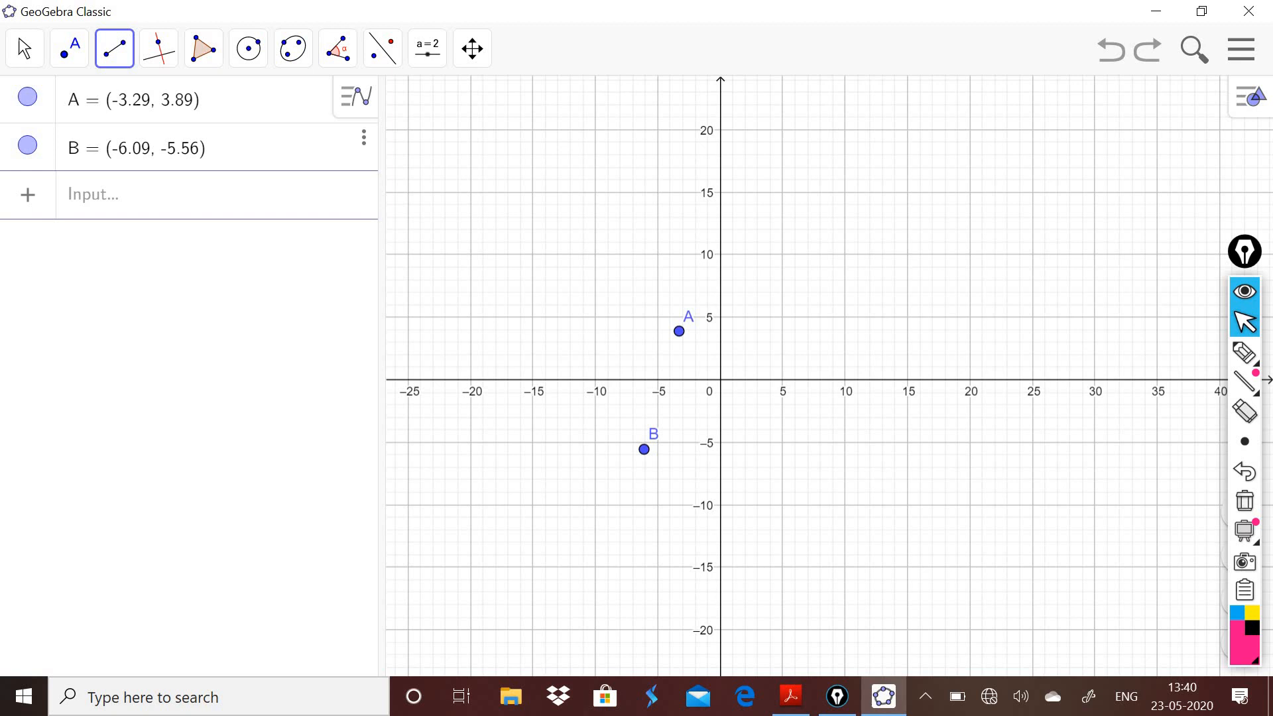
key(ctrl+z)
key(ctrl+z)
key(ctrl+z)
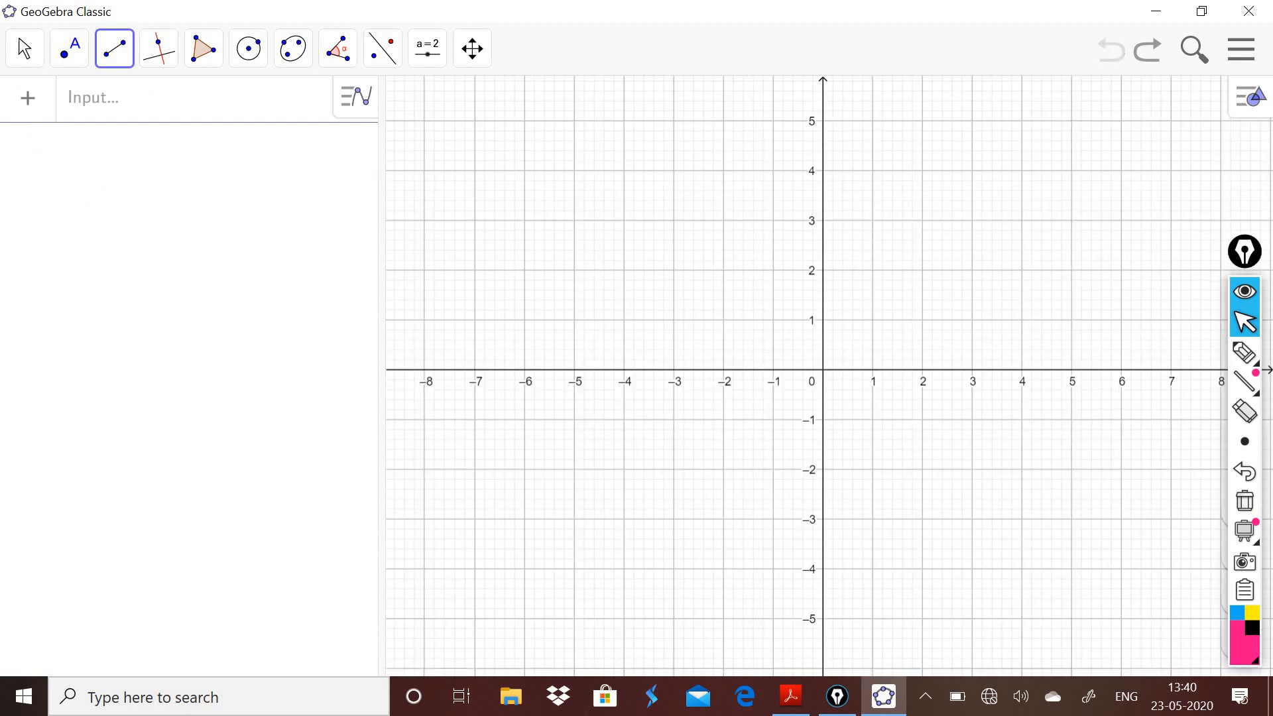
Place point A at (-3, -3) and point B at (1, -3) on the grid
click(71, 57)
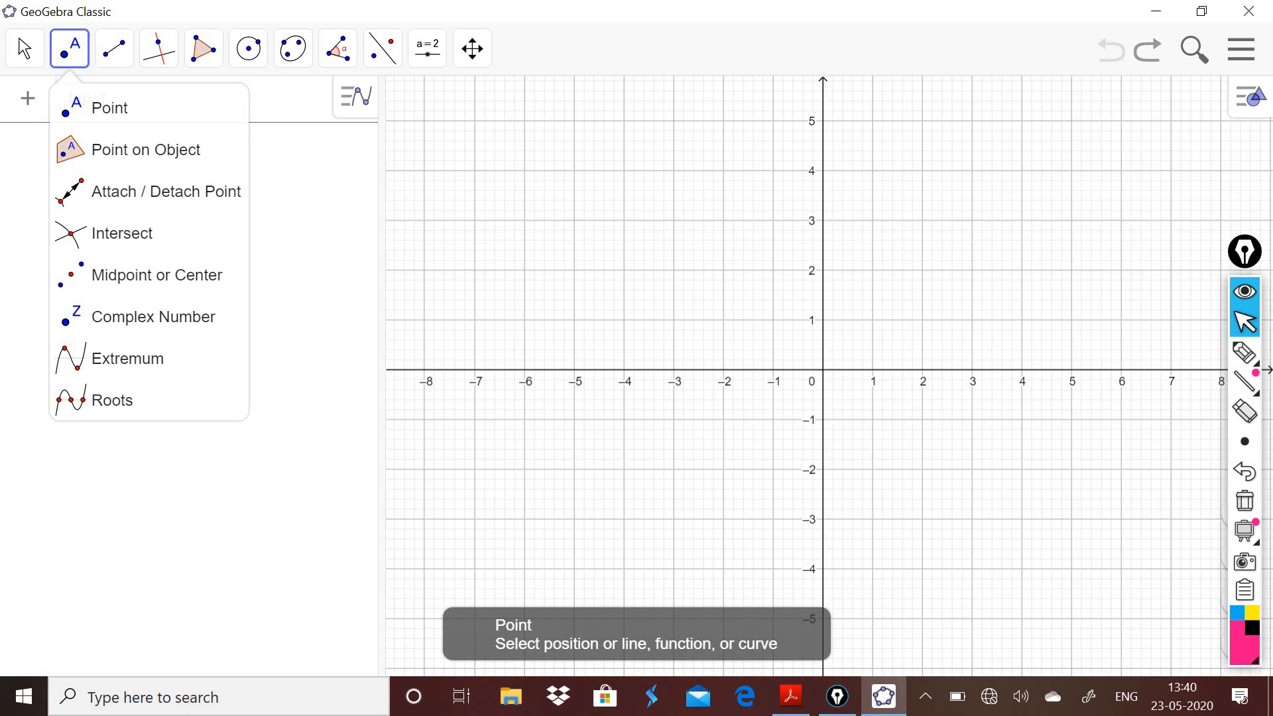
click(673, 519)
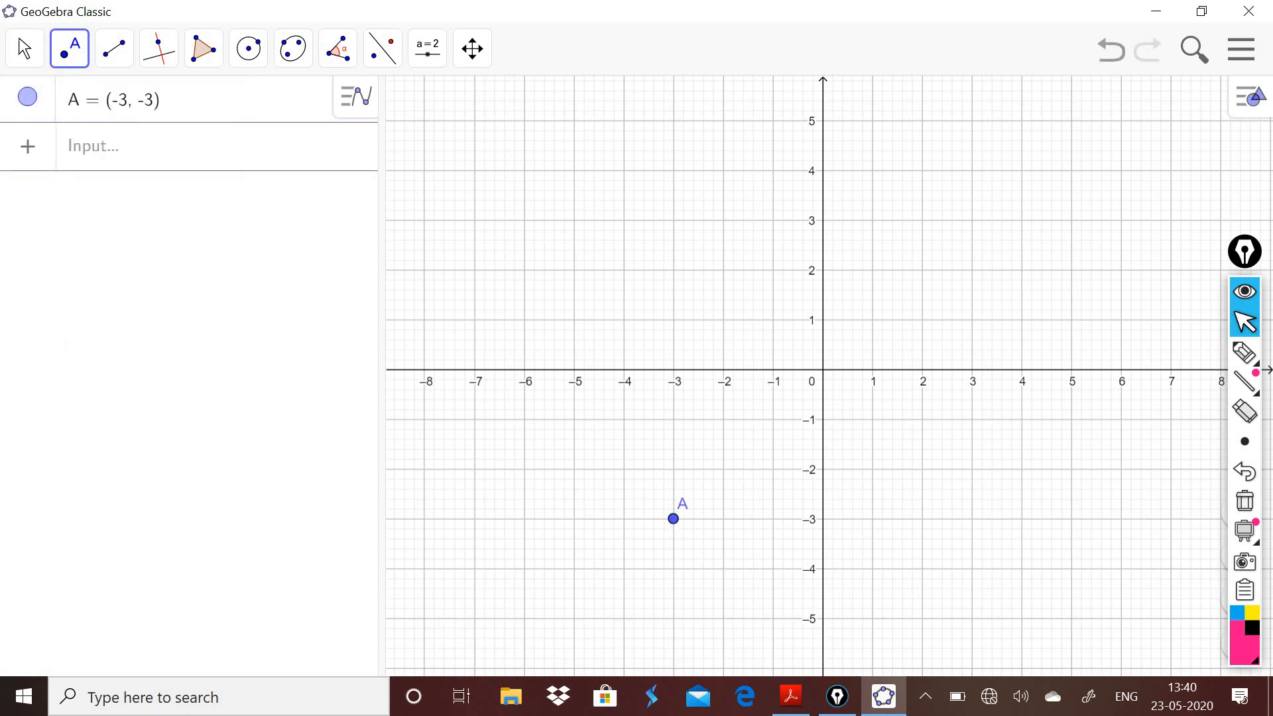
click(872, 518)
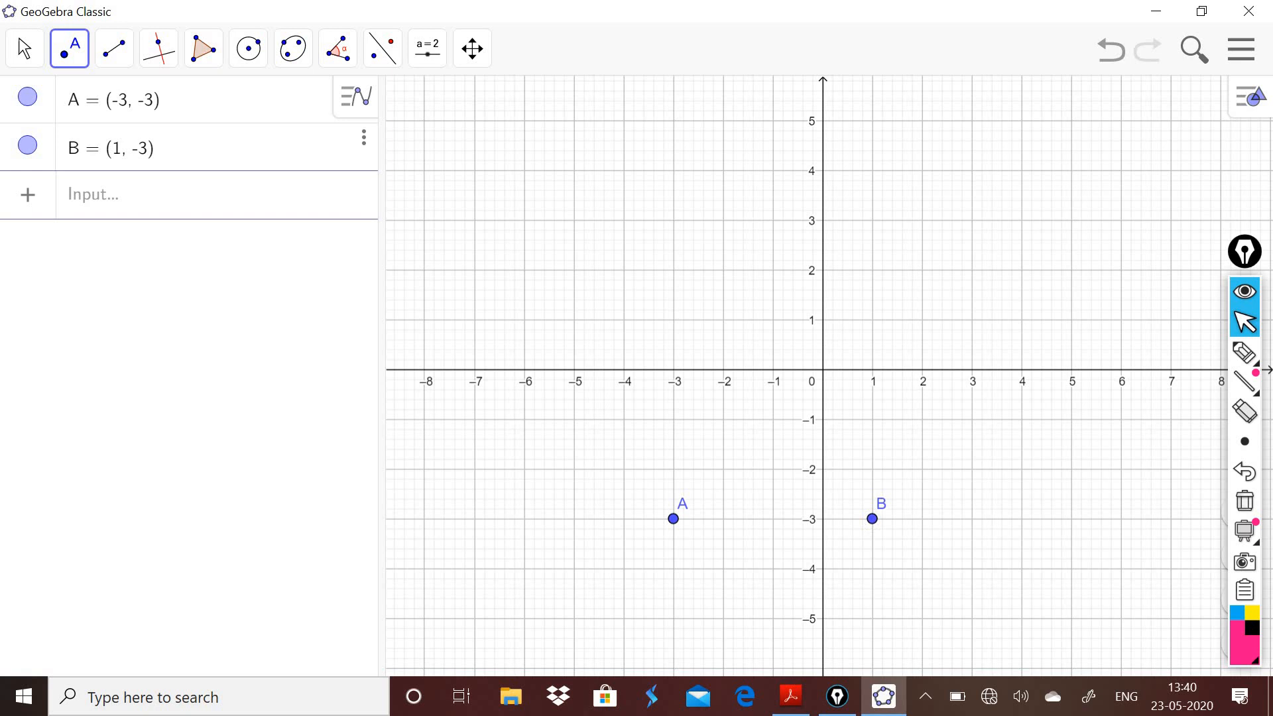
Hide the coordinate axes and the grid in the drawing area
click(25, 48)
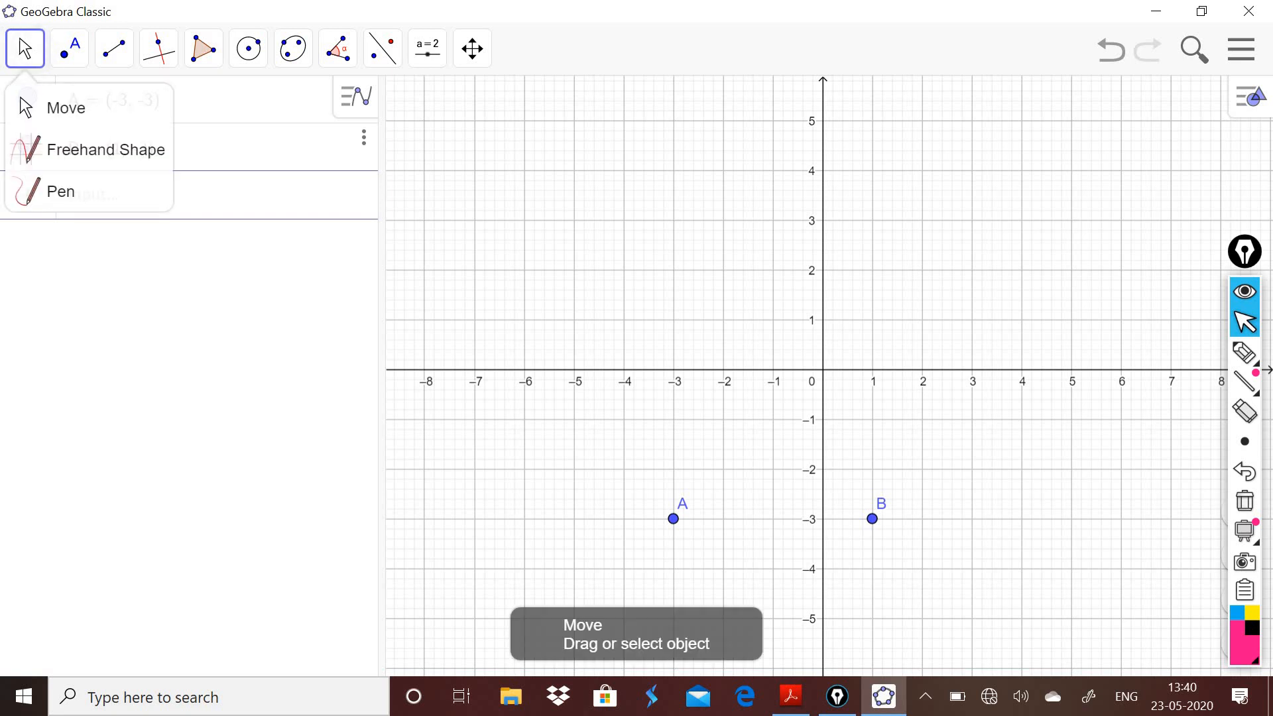
right_click(610, 225)
click(622, 268)
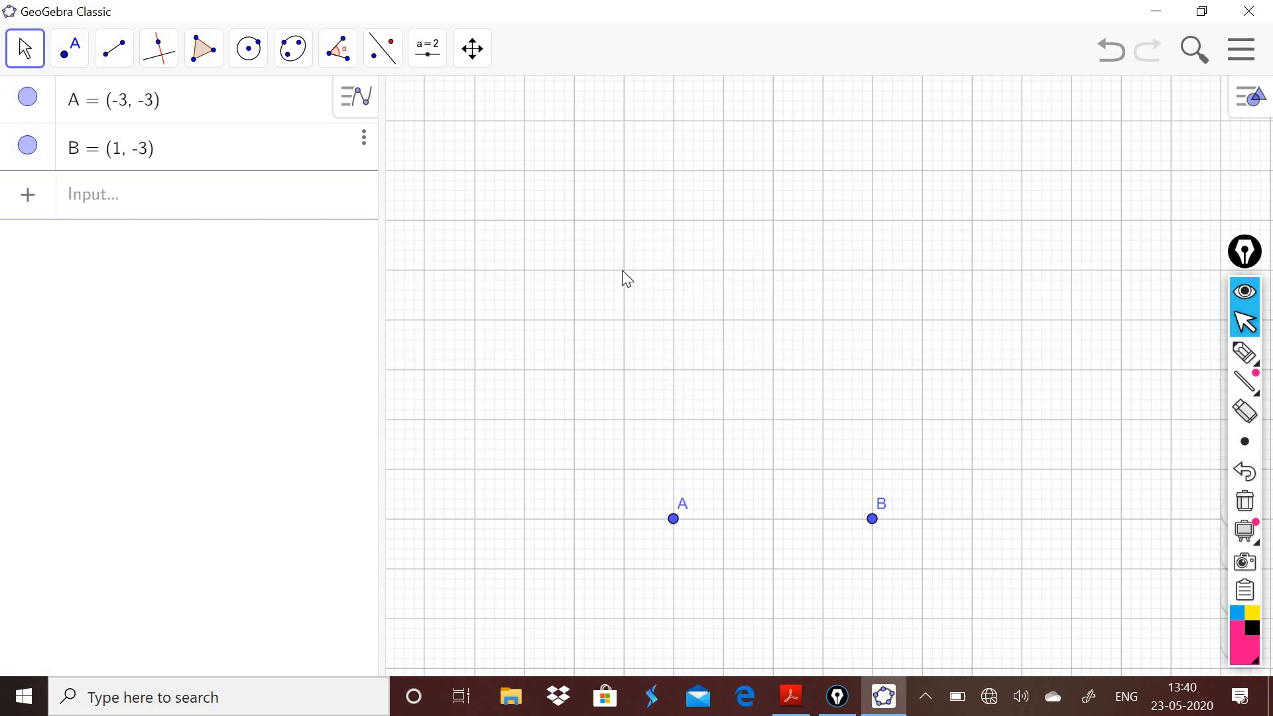
right_click(624, 270)
click(635, 335)
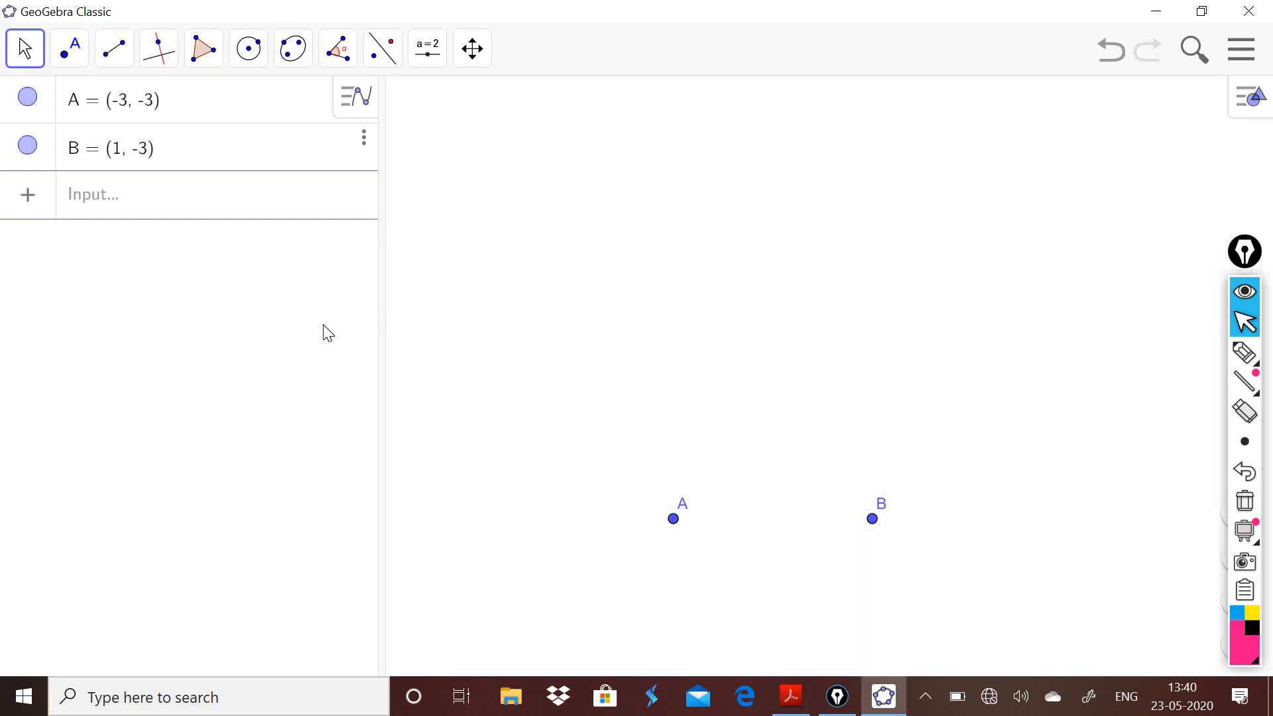
Draw a segment from point A to point B
click(114, 47)
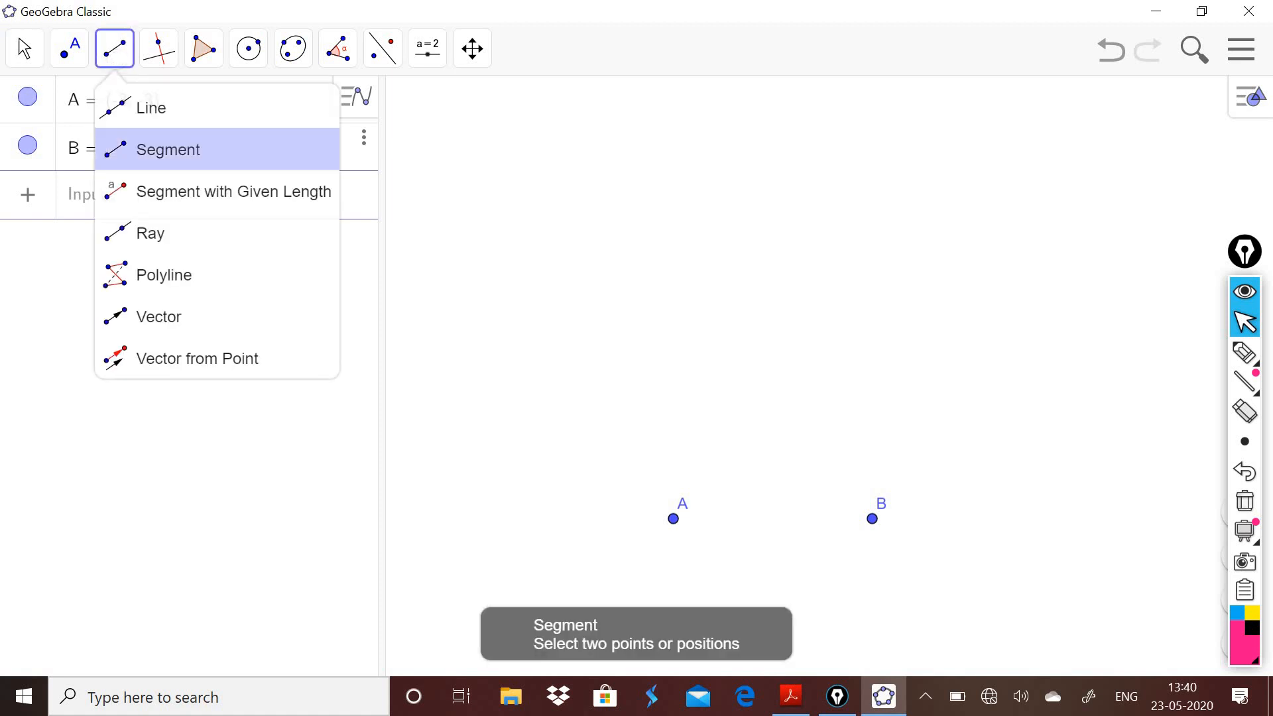
click(174, 148)
click(673, 519)
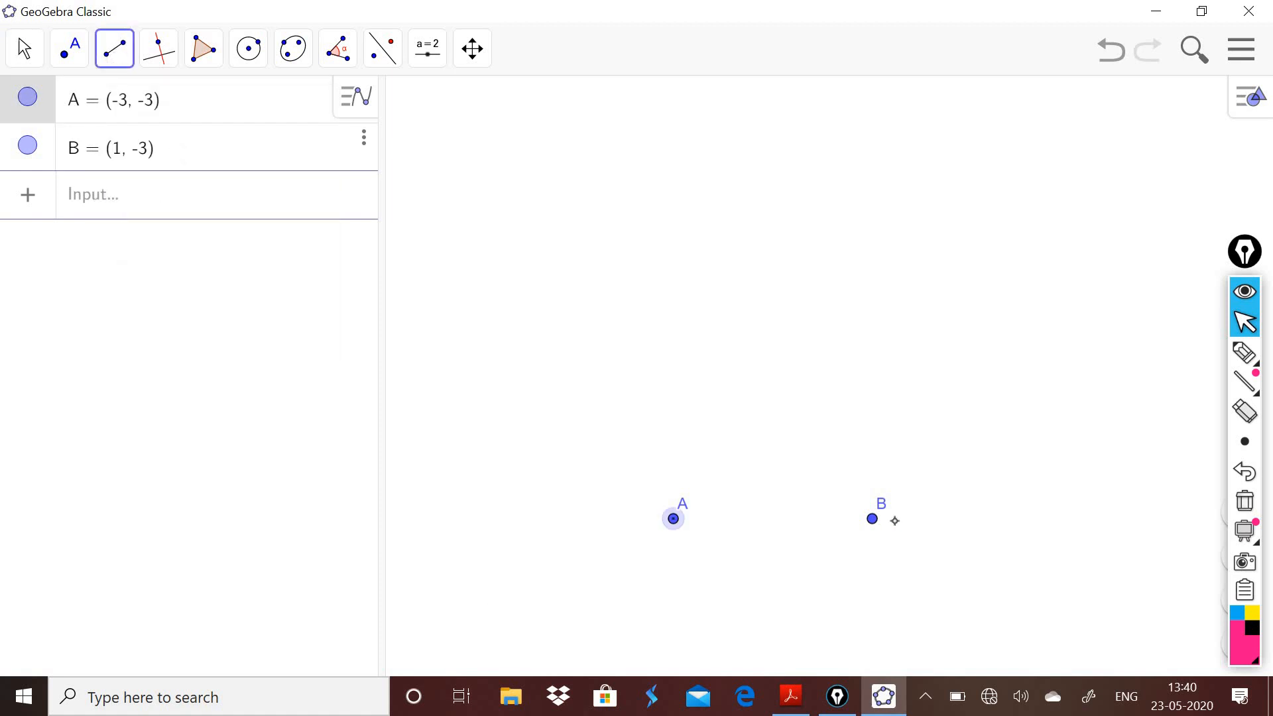
click(872, 519)
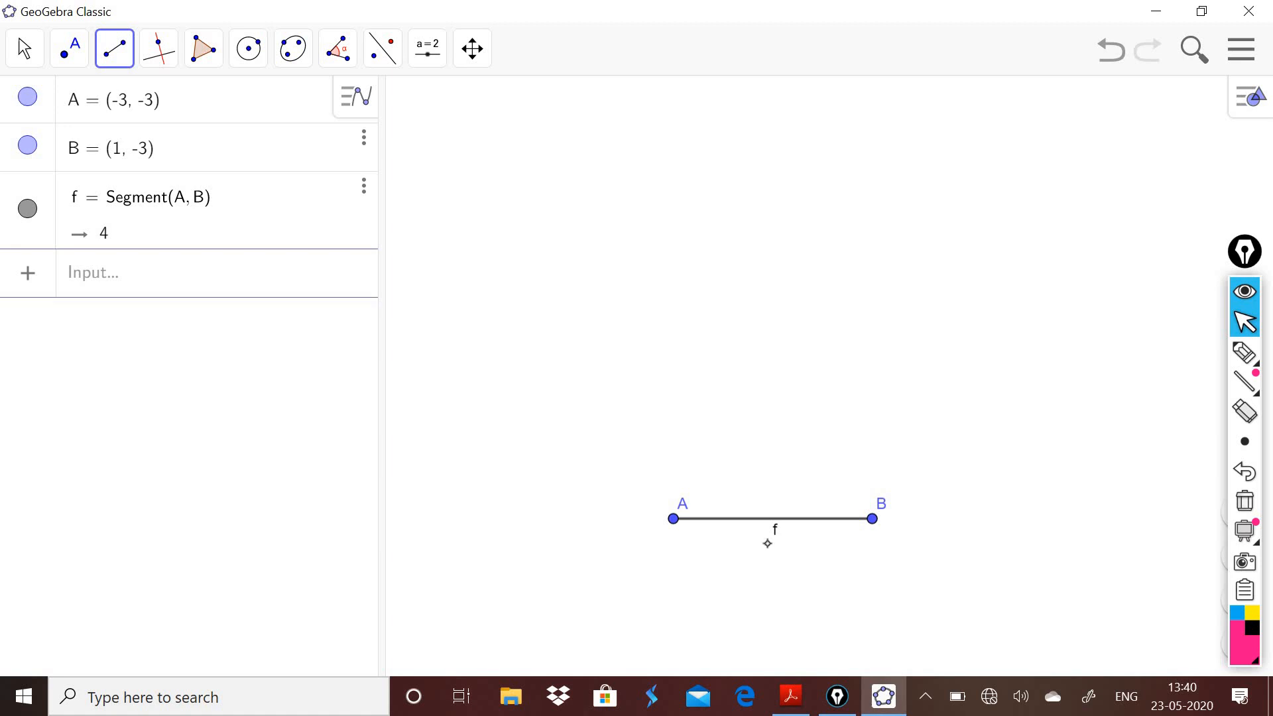
Circle the segment's algebra entry with the annotation pen, underline segment AB in the drawing and write 4 beneath it
click(1244, 352)
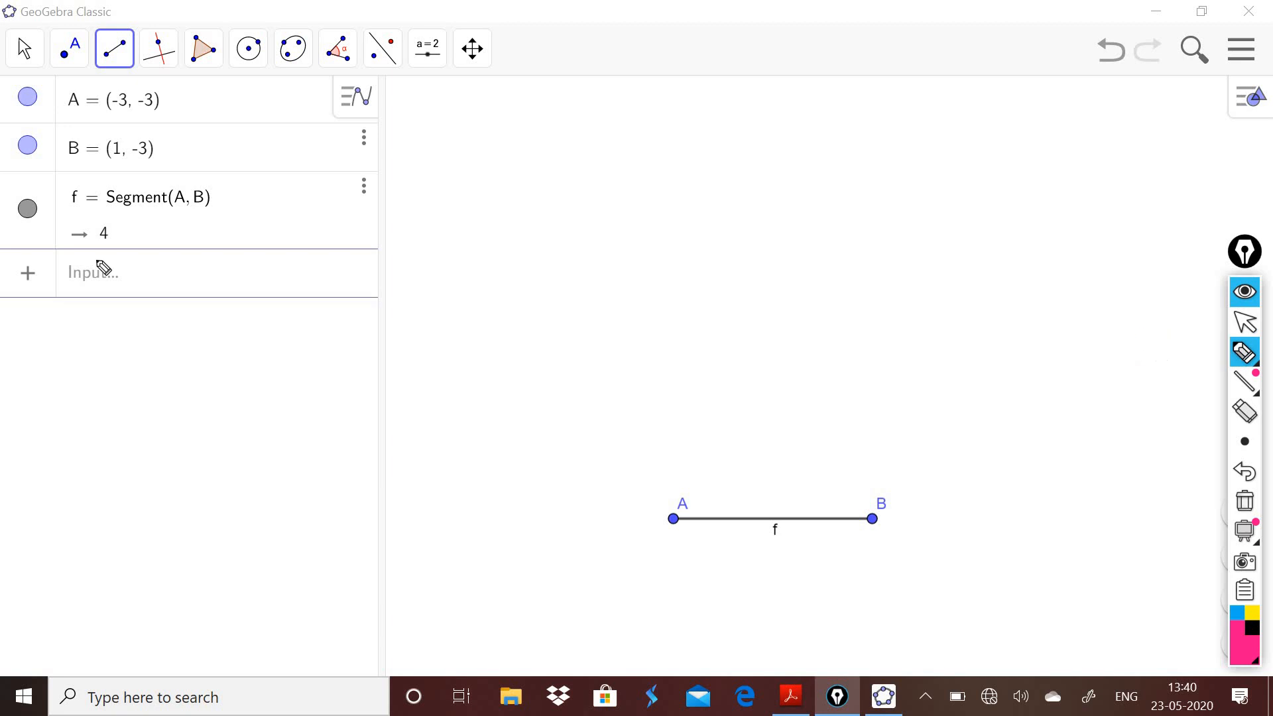
drag(213, 227, 76, 262)
mouse_move(96, 183)
mouse_down()
mouse_move(108, 250)
mouse_move(77, 272)
mouse_move(124, 248)
mouse_up()
drag(650, 578, 902, 563)
drag(780, 589, 810, 613)
drag(810, 593, 808, 640)
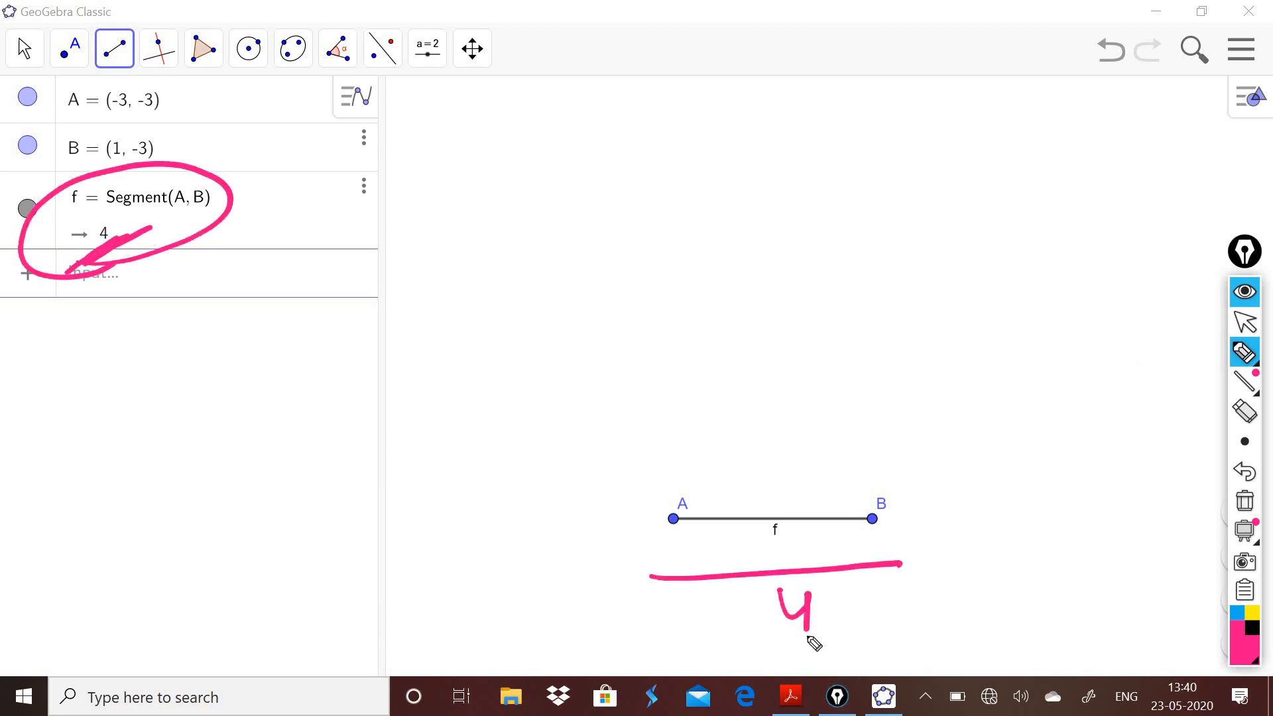
Sketch the square's other three sides with the pen, mark each with a 4, and clear all the annotations
drag(594, 354, 599, 540)
mouse_move(592, 327)
mouse_down()
mouse_move(946, 279)
mouse_move(903, 511)
mouse_up()
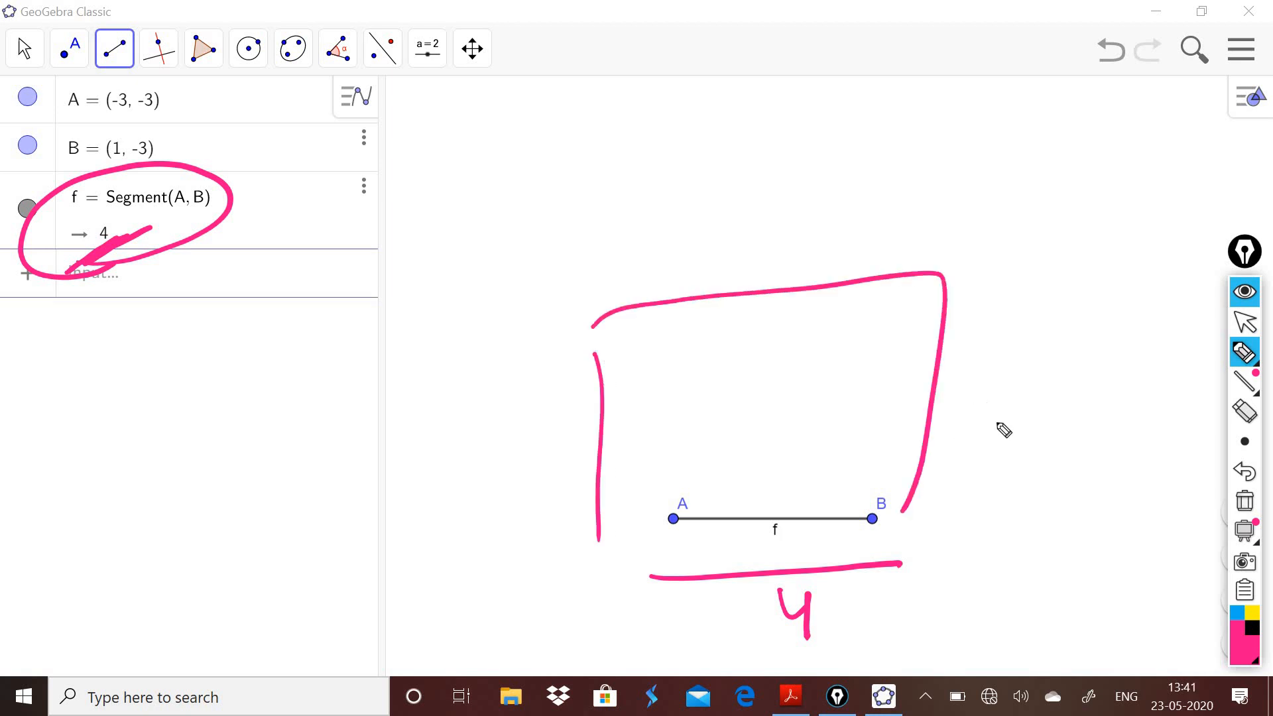
drag(977, 376, 1001, 474)
mouse_move(715, 141)
mouse_down()
mouse_move(738, 165)
mouse_move(726, 255)
mouse_up()
mouse_move(488, 361)
mouse_down()
mouse_move(486, 398)
mouse_move(535, 418)
mouse_up()
drag(534, 418, 523, 567)
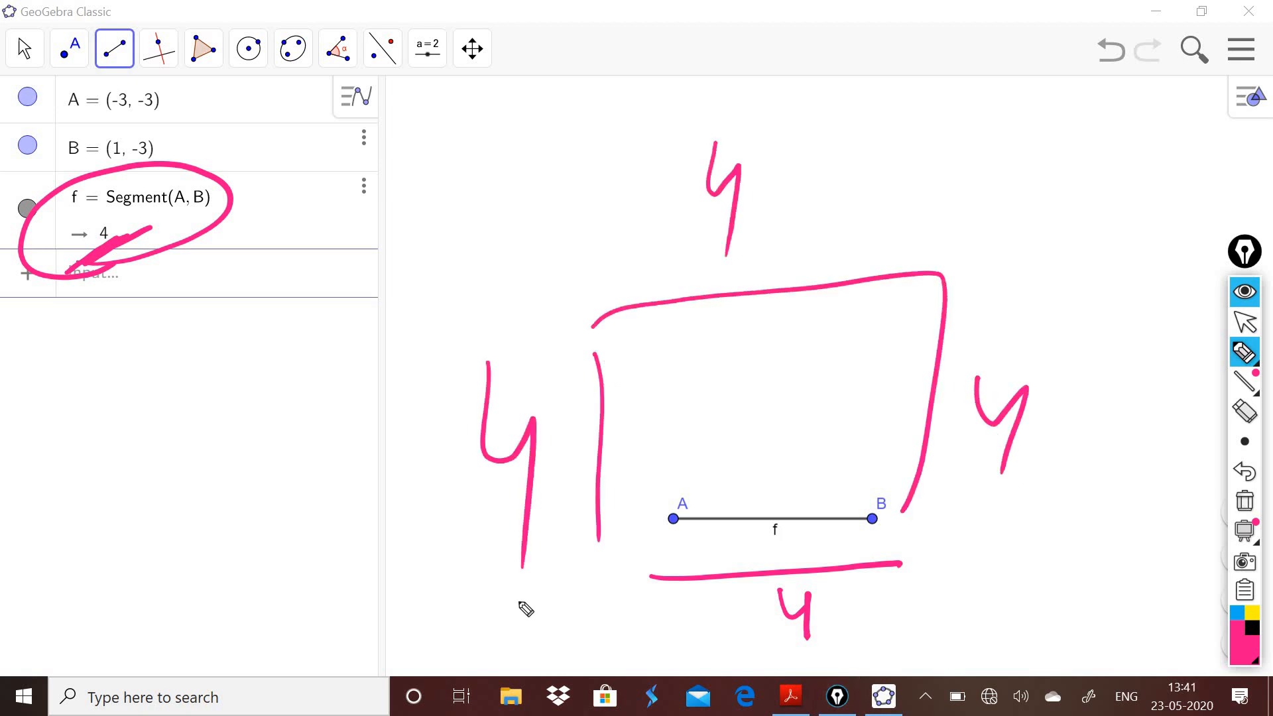
click(1244, 501)
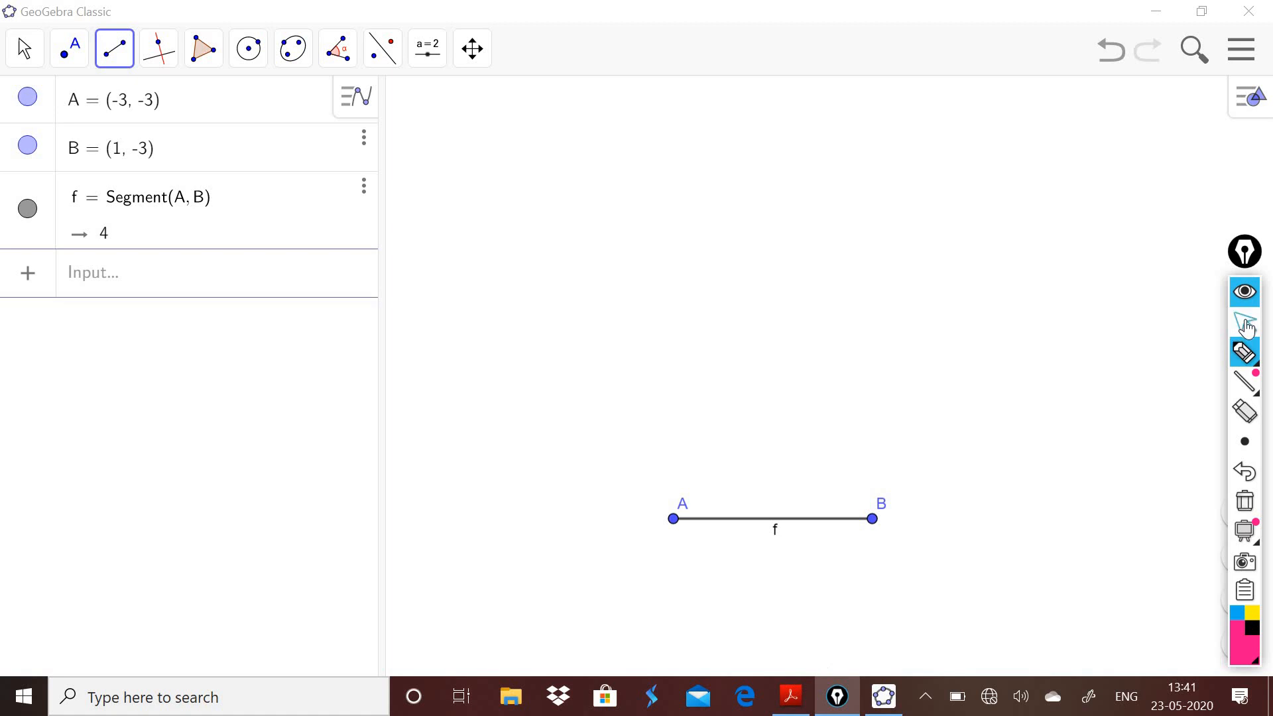
Switch to Adobe Acrobat Reader and read the perpendicular line instructions on page 107 of ICT book class 8.pdf
click(790, 696)
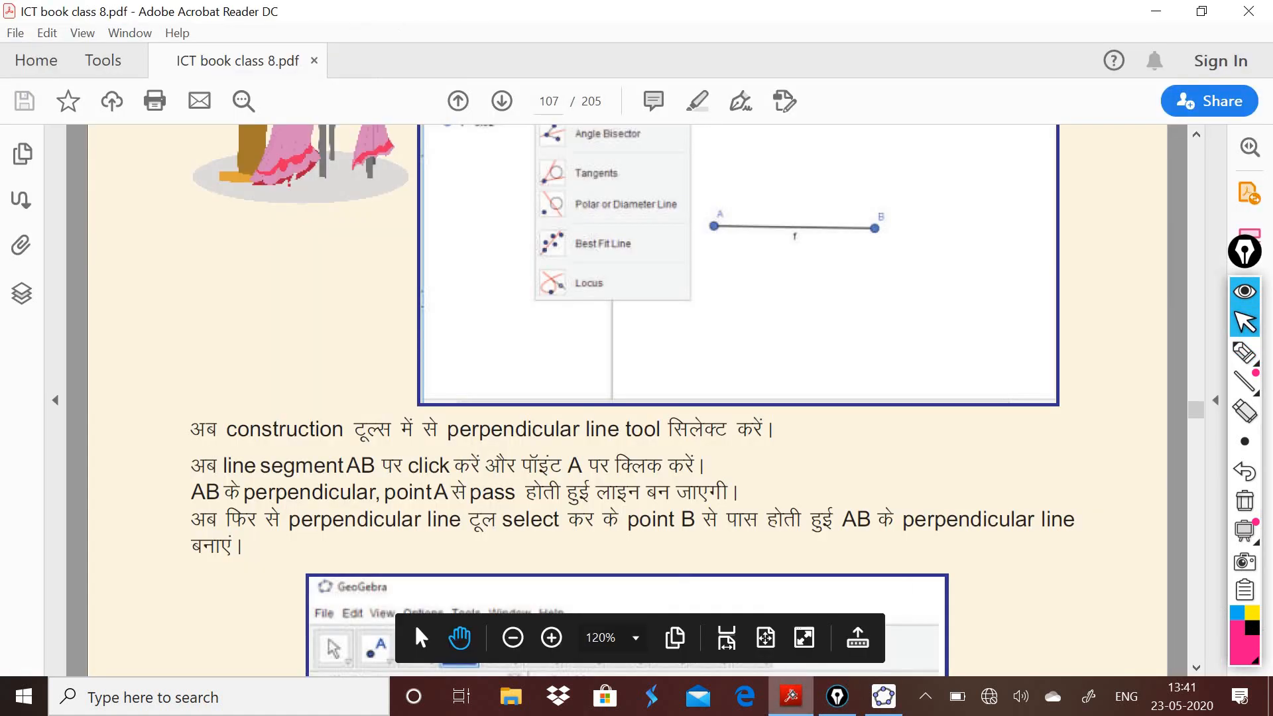
scroll(291, 416, up, 4)
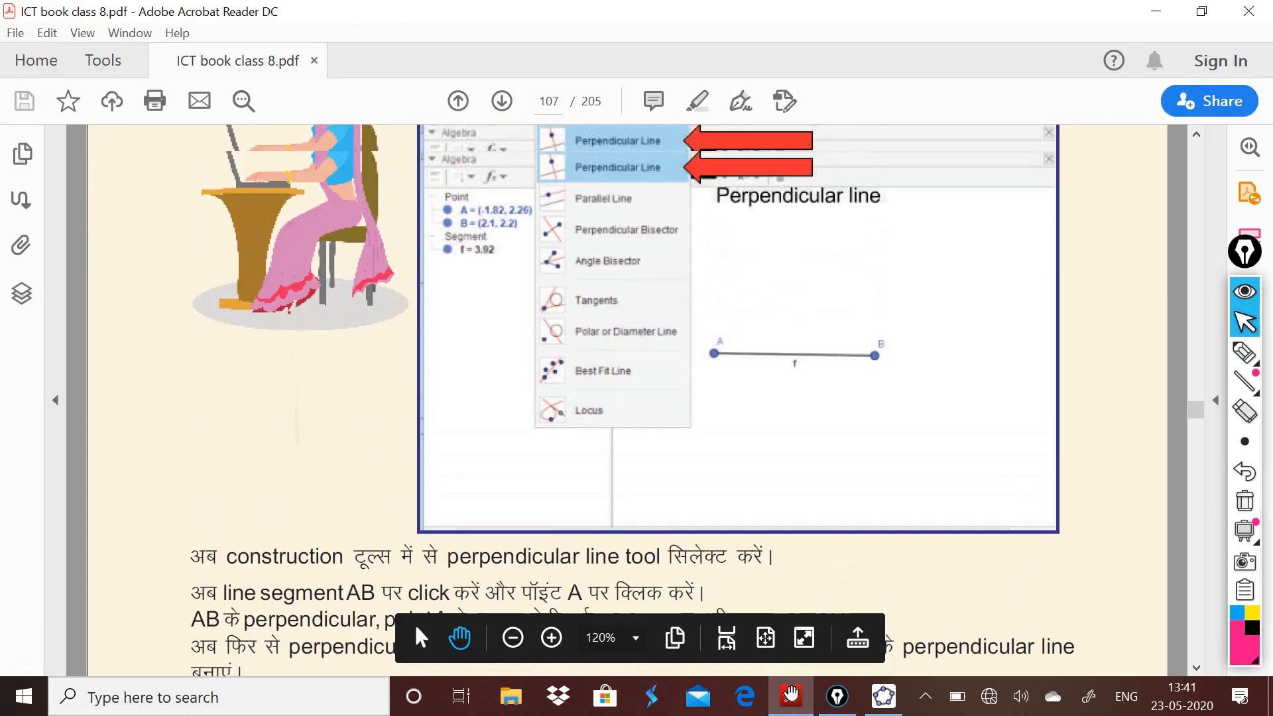
scroll(291, 416, down, 2)
scroll(291, 416, up, 3)
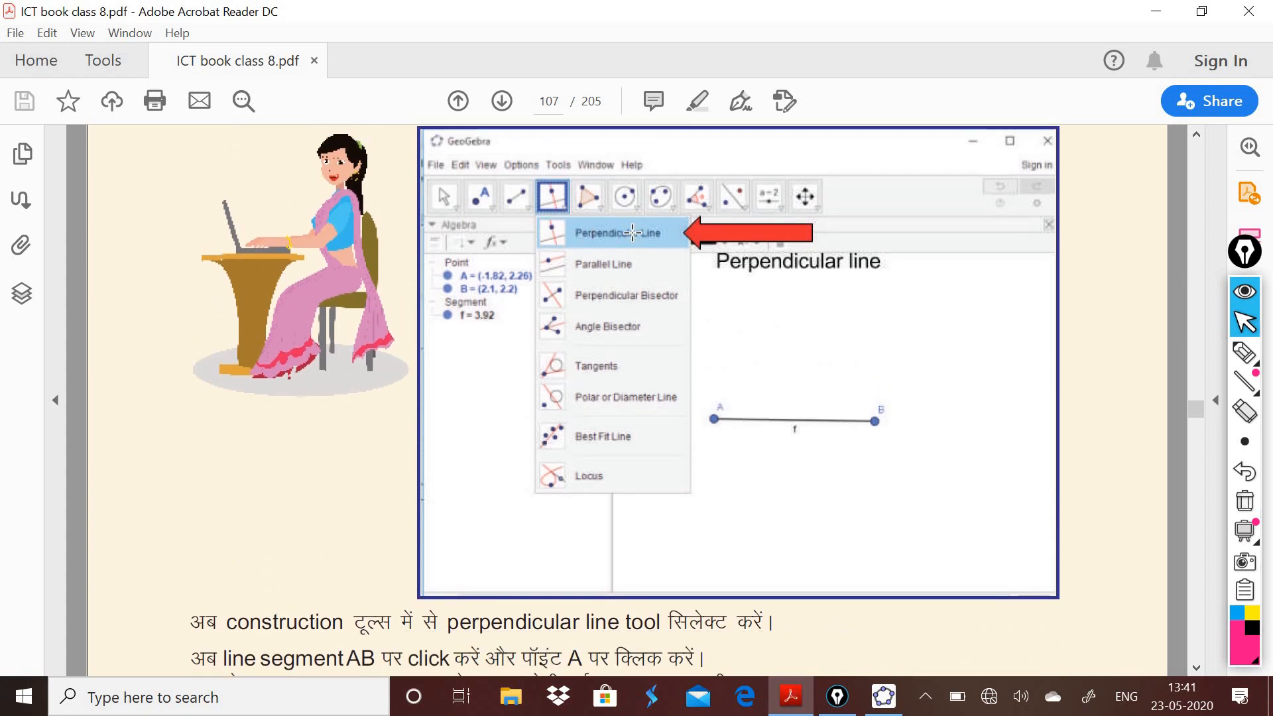
scroll(634, 233, down, 8)
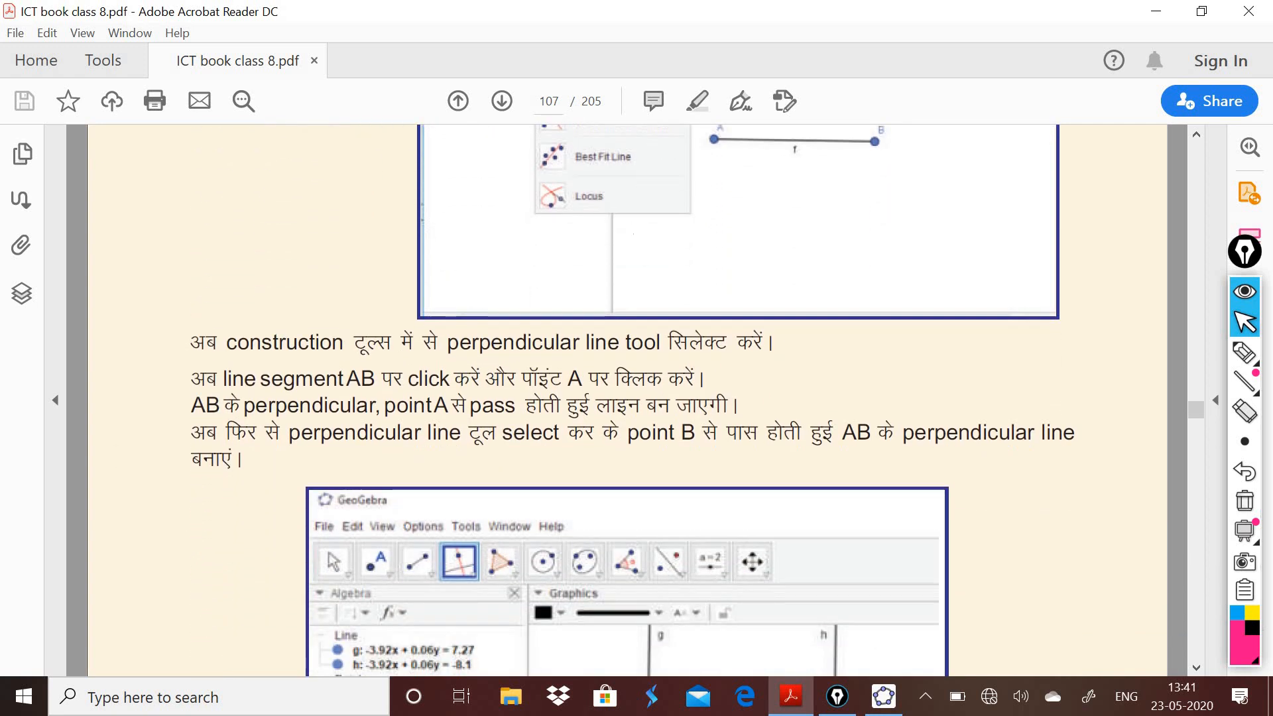
scroll(633, 233, down, 2)
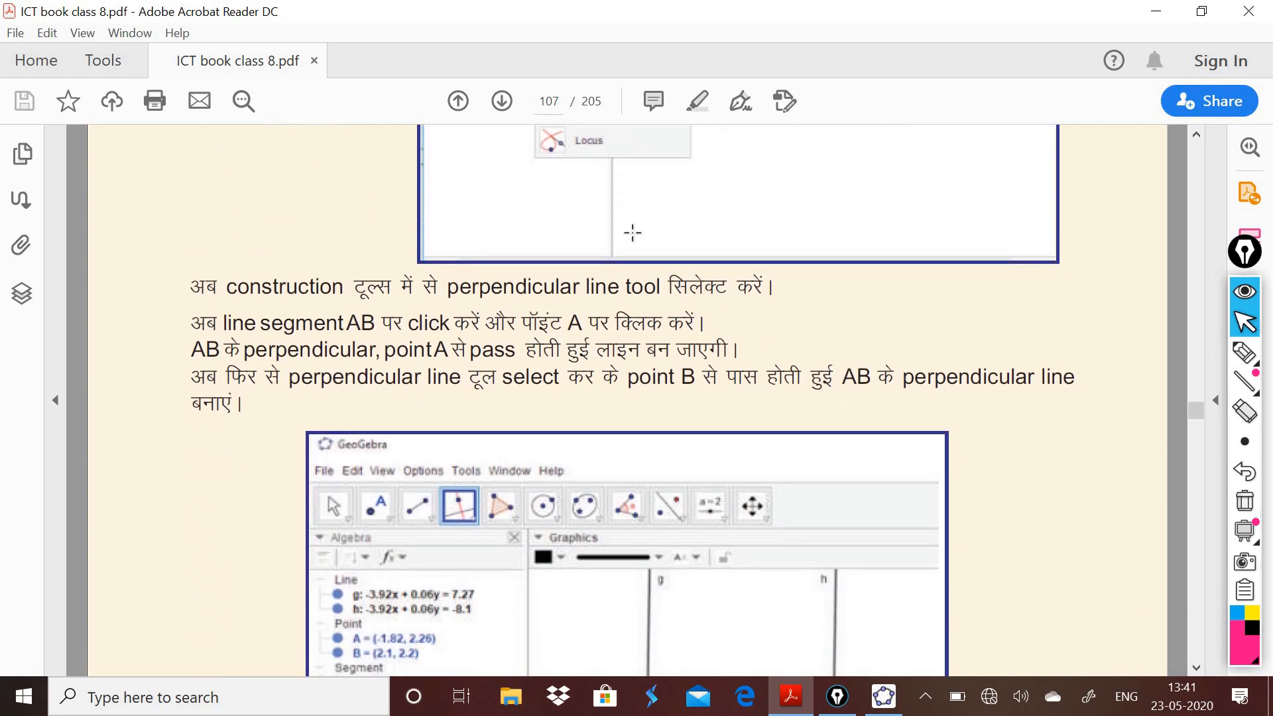
Switch back to GeoGebra Classic and construct lines perpendicular to segment AB through point A and through point B
click(883, 696)
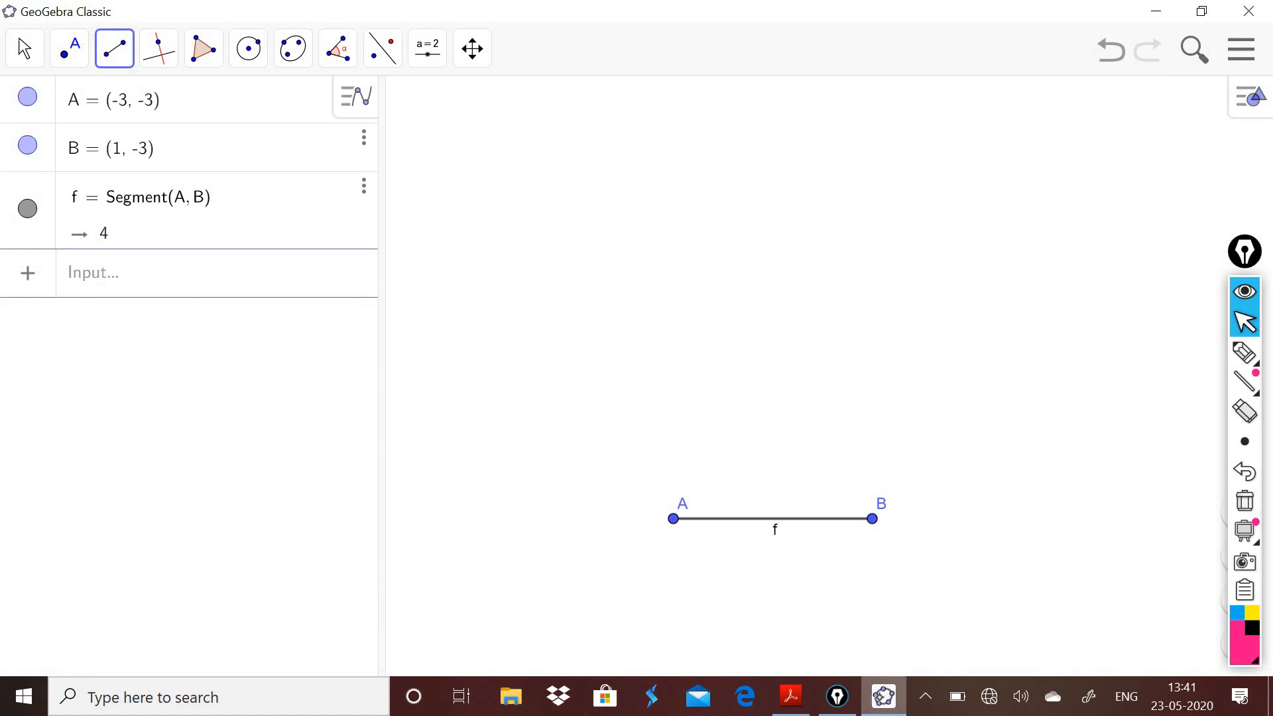
click(159, 49)
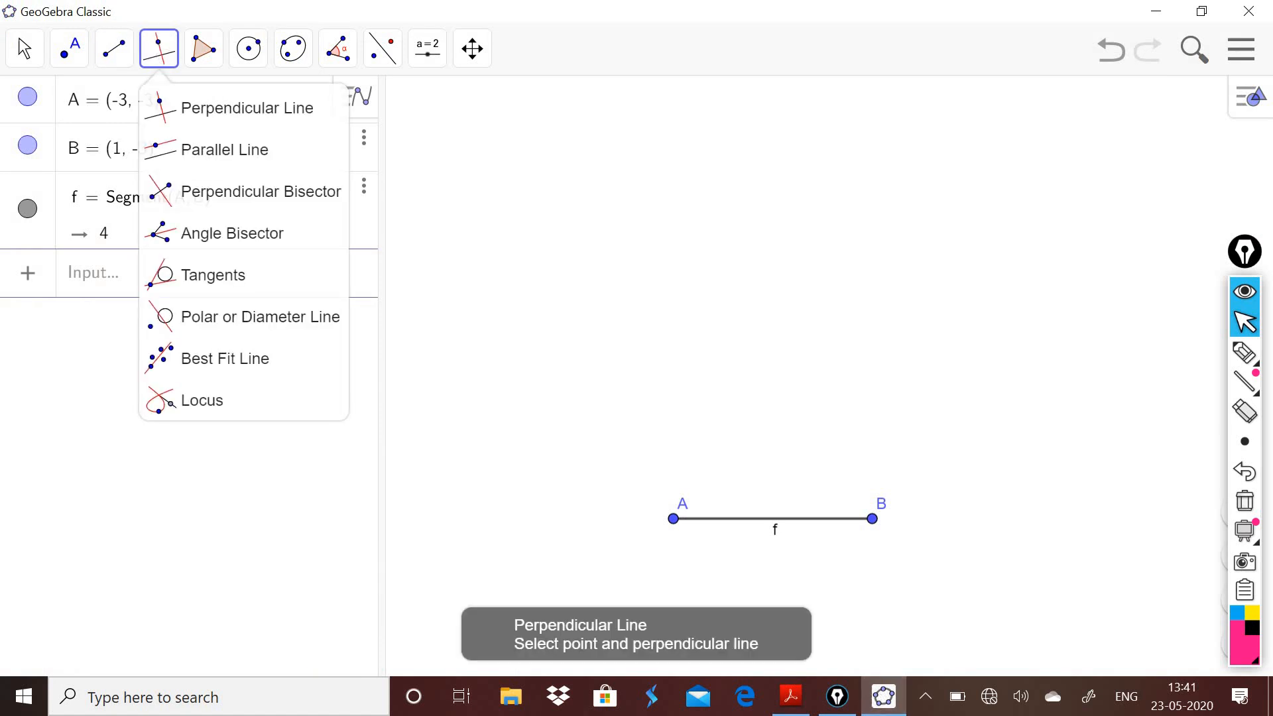
click(233, 119)
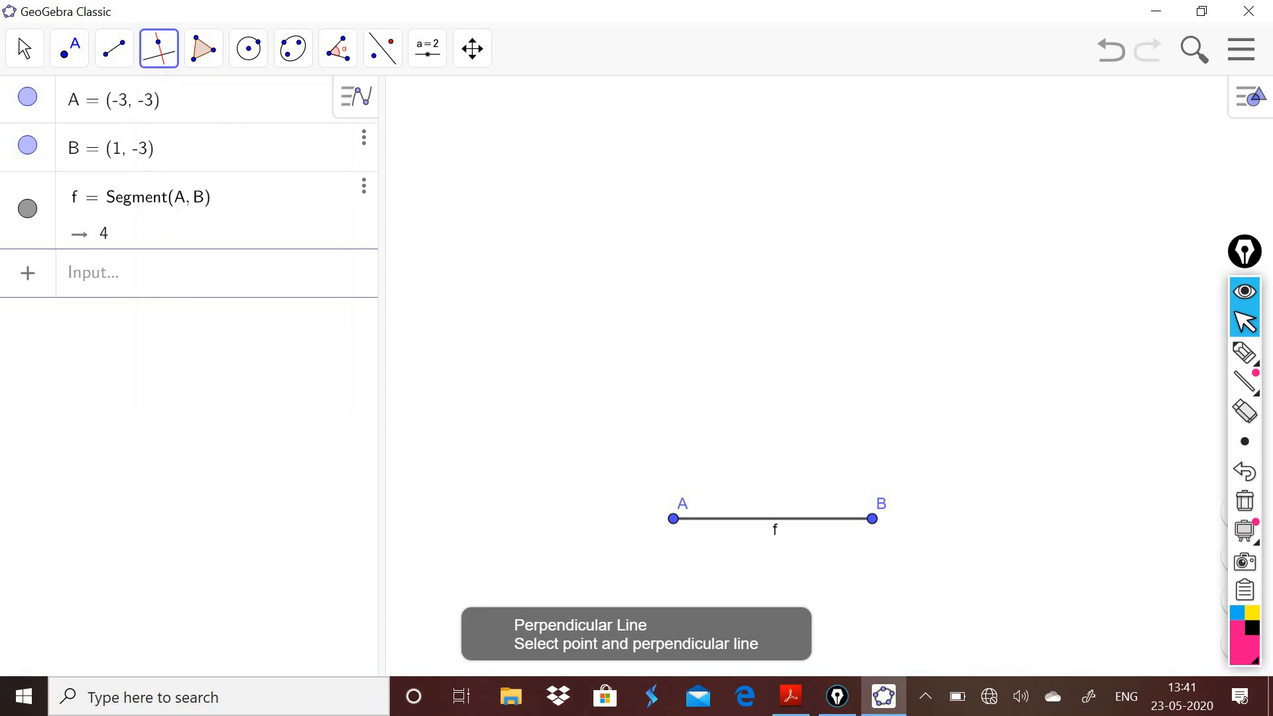
click(736, 528)
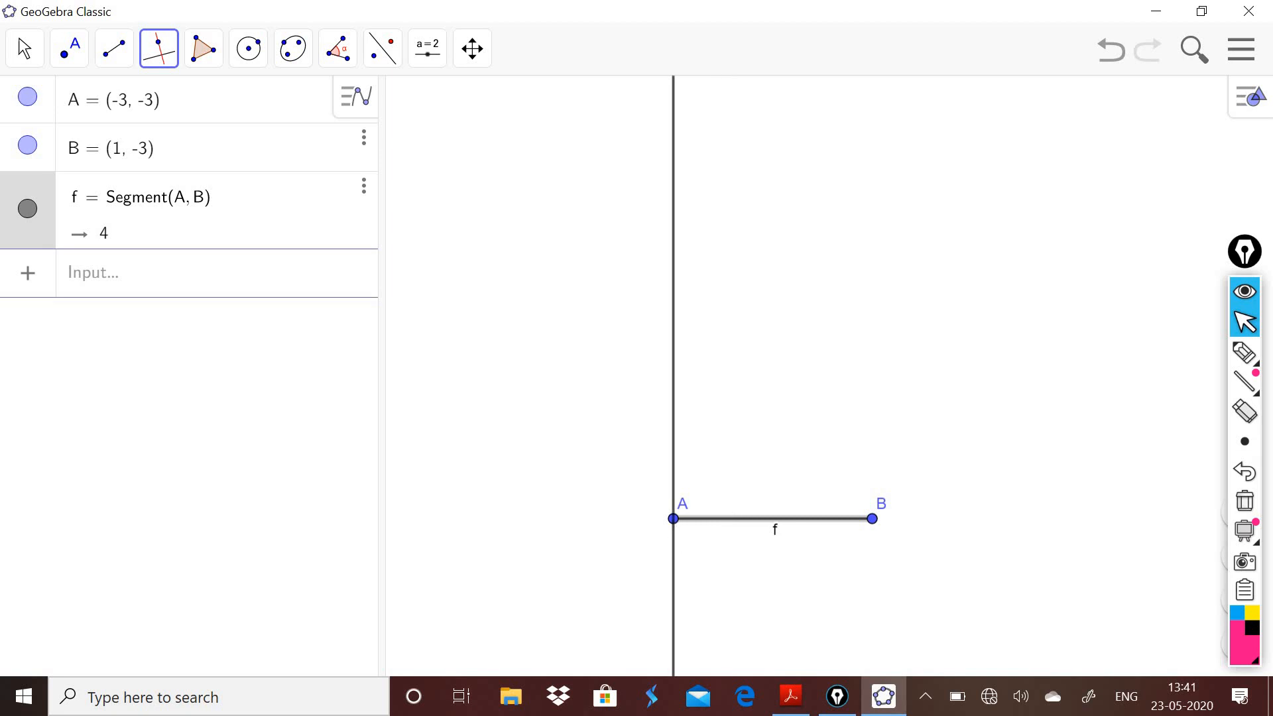
click(674, 520)
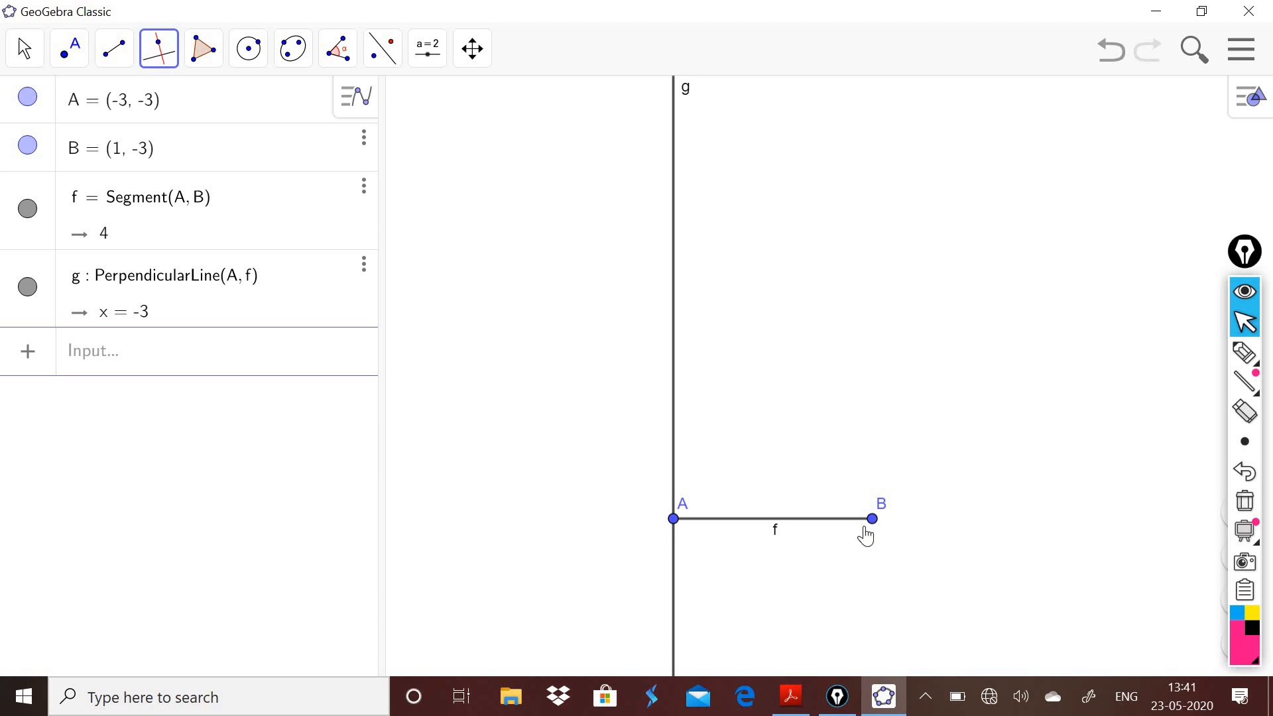
click(810, 520)
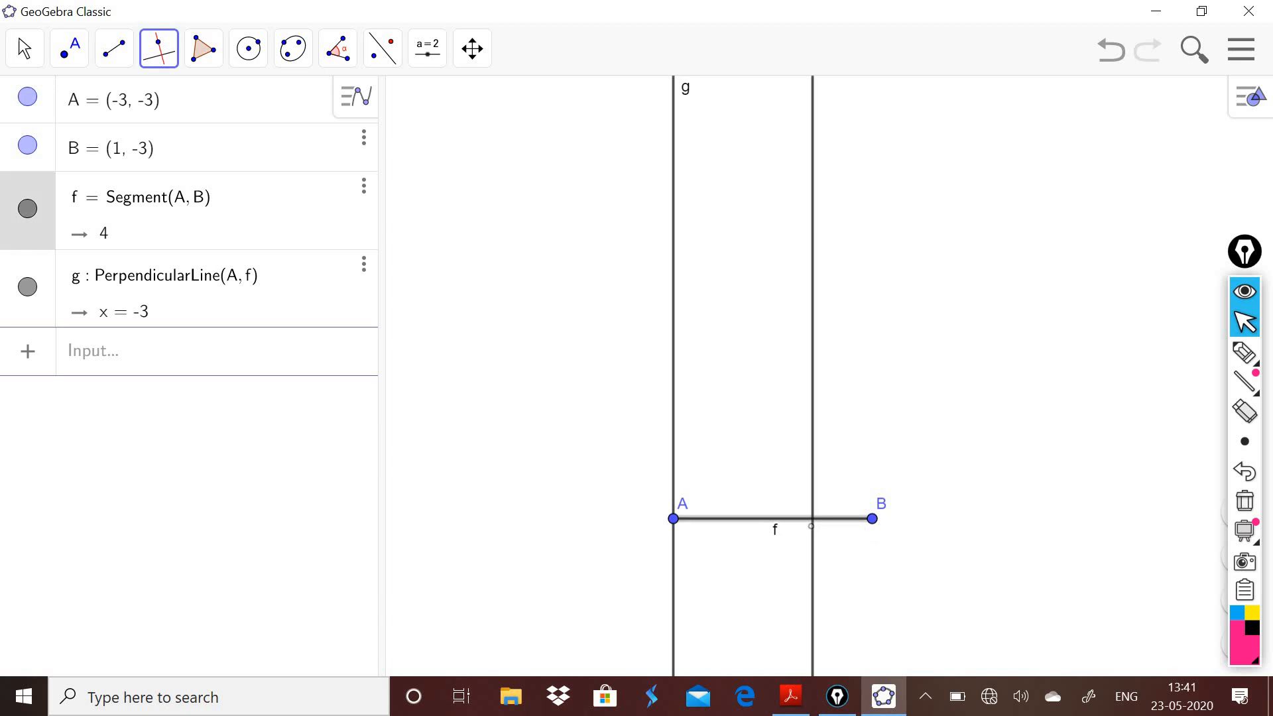
click(872, 519)
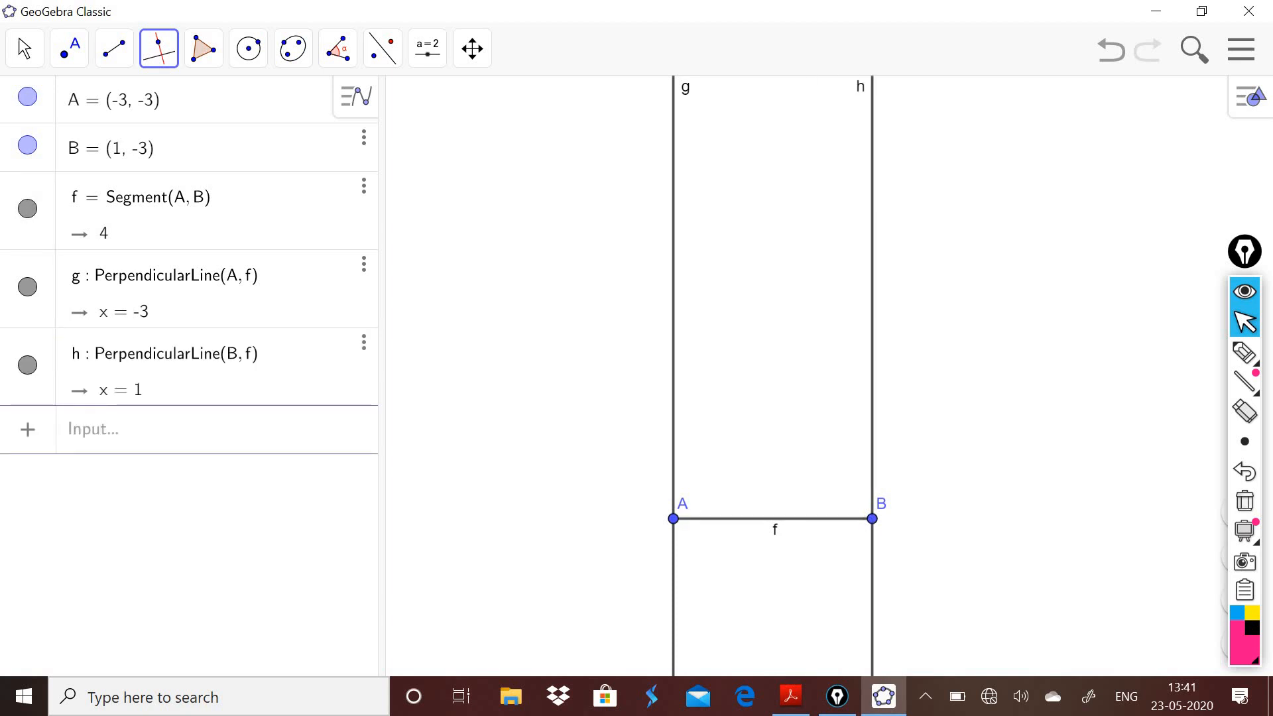
Write "line → Point" with the annotation pen, underline both words, and clear the annotations
click(1244, 353)
mouse_move(767, 311)
mouse_down()
mouse_move(742, 439)
mouse_move(809, 390)
mouse_move(908, 400)
mouse_move(946, 429)
mouse_move(950, 404)
mouse_move(953, 453)
mouse_up()
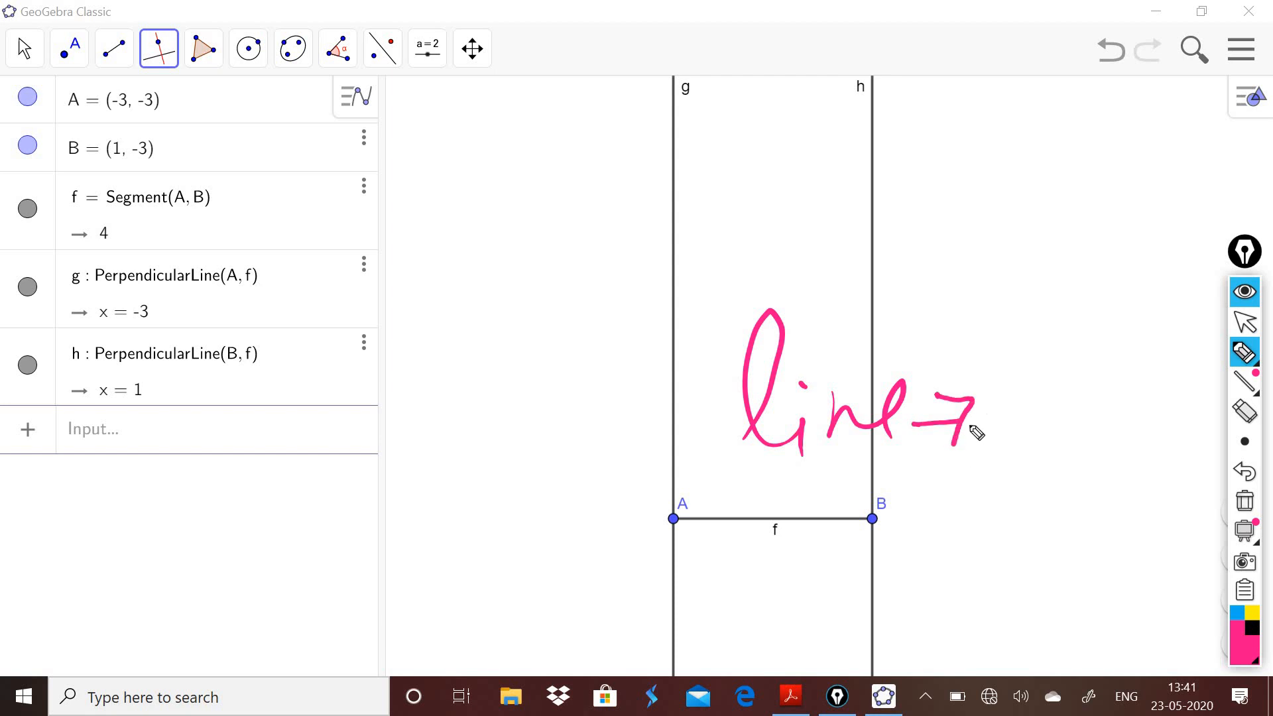
mouse_move(1019, 372)
mouse_down()
mouse_move(1016, 430)
mouse_move(1053, 373)
mouse_move(1074, 404)
mouse_move(1134, 406)
mouse_move(1159, 379)
mouse_up()
click(995, 457)
drag(1152, 457, 1151, 457)
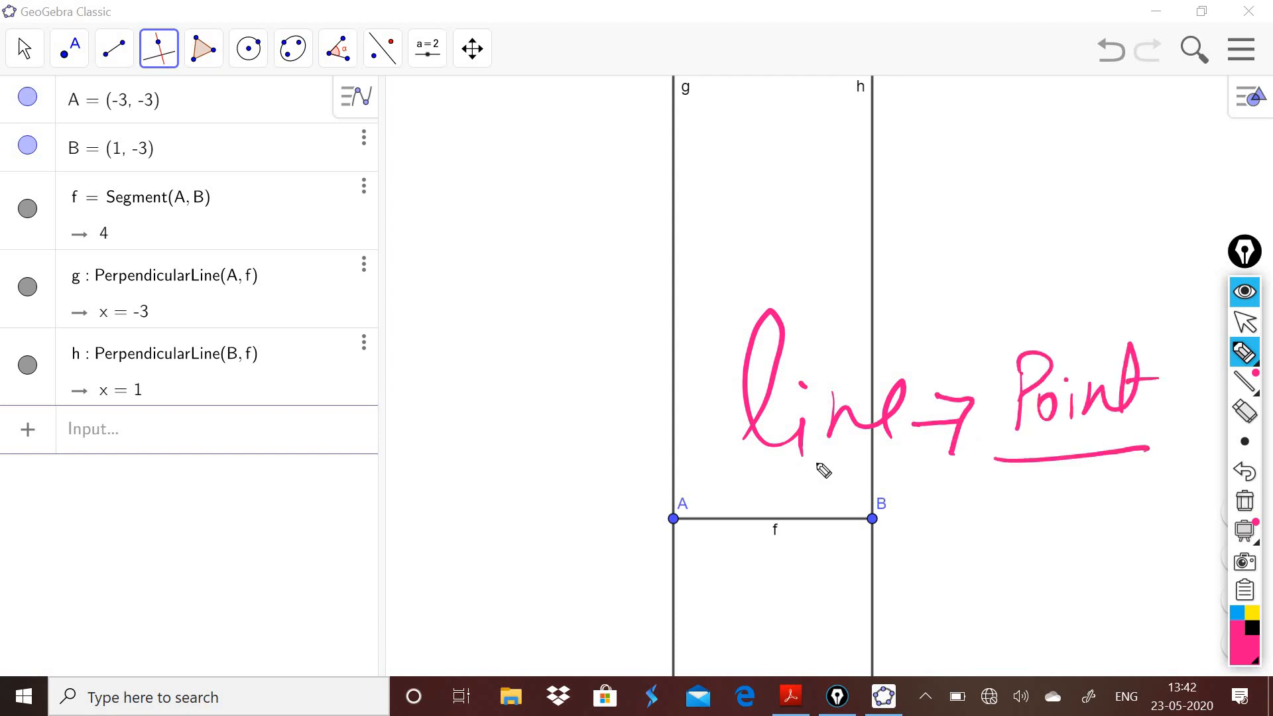
mouse_move(734, 468)
mouse_down()
mouse_move(906, 461)
mouse_move(727, 497)
mouse_move(799, 477)
mouse_up()
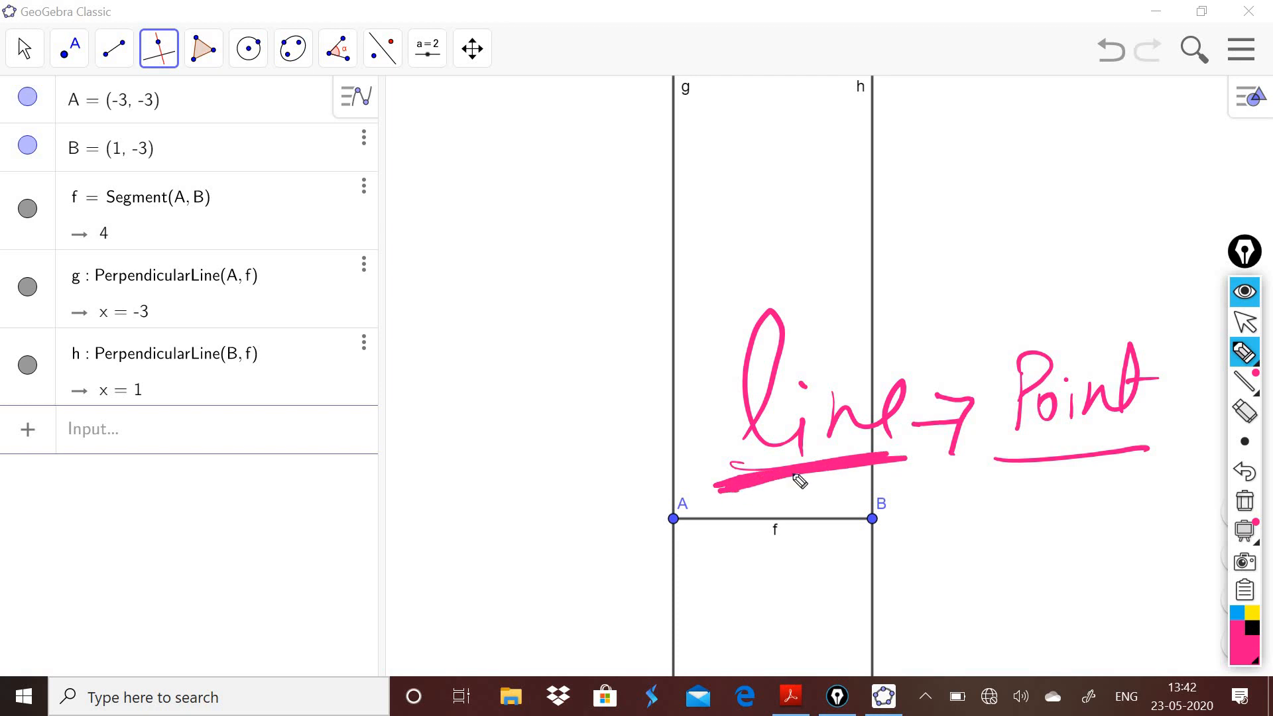
mouse_move(1161, 439)
mouse_down()
mouse_move(1060, 455)
mouse_move(1163, 441)
mouse_move(1157, 432)
mouse_move(1132, 452)
mouse_up()
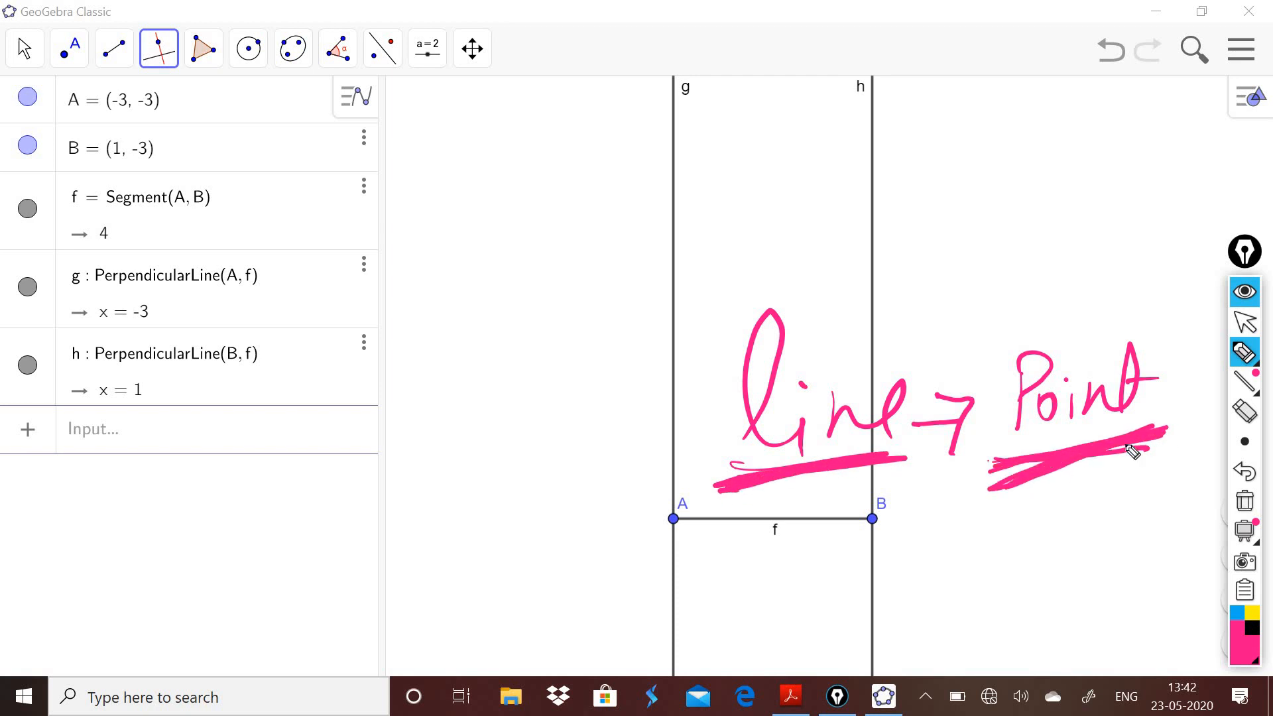
click(1245, 501)
Mark the right angles at A and B with the pen, label each 90, and clear the annotations
mouse_move(671, 487)
mouse_down()
mouse_move(722, 476)
mouse_move(713, 520)
mouse_up()
mouse_move(870, 475)
mouse_down()
mouse_move(842, 476)
mouse_move(842, 527)
mouse_up()
drag(822, 446, 820, 485)
drag(830, 458, 852, 451)
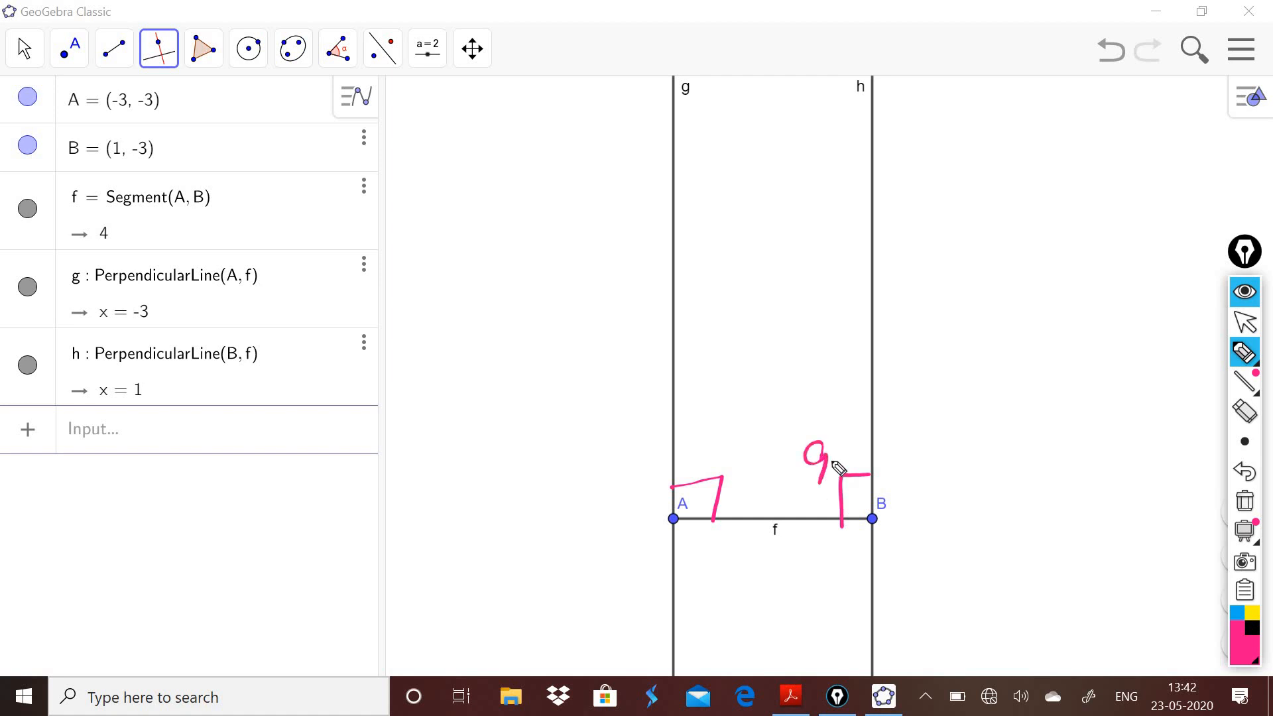
mouse_move(756, 464)
mouse_down()
mouse_move(745, 507)
mouse_move(769, 500)
mouse_up()
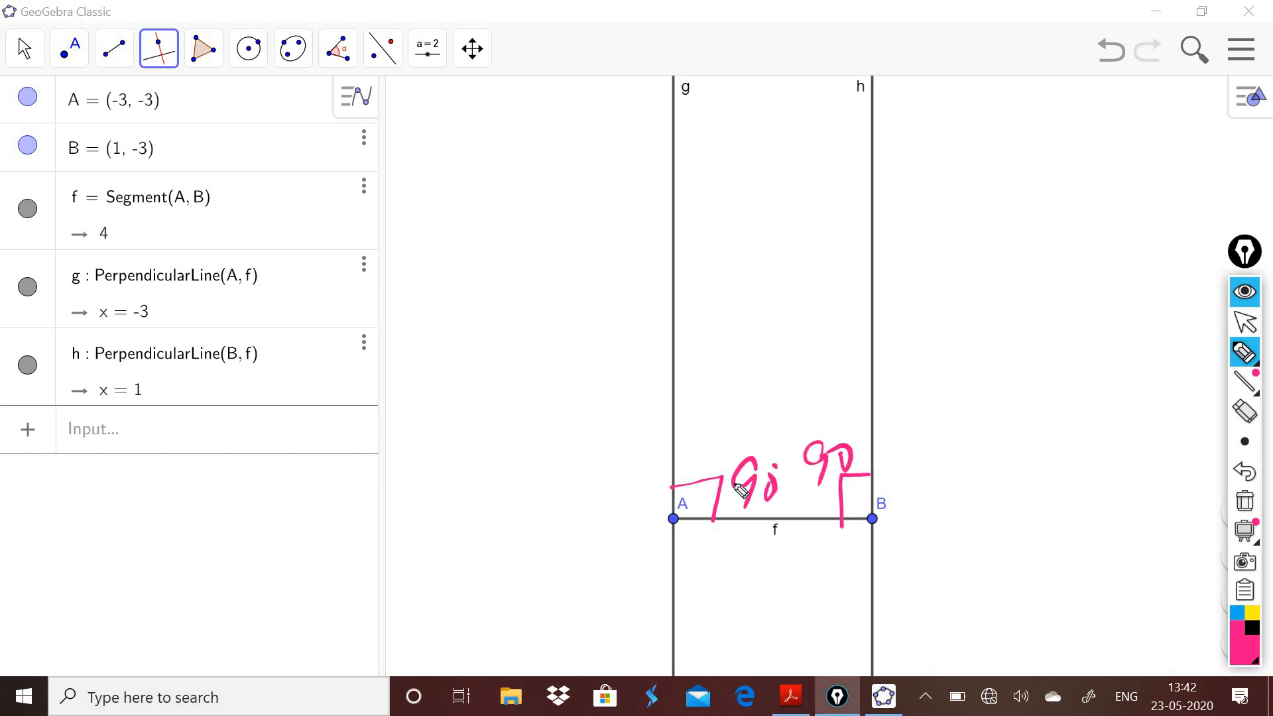
click(1245, 500)
click(1242, 327)
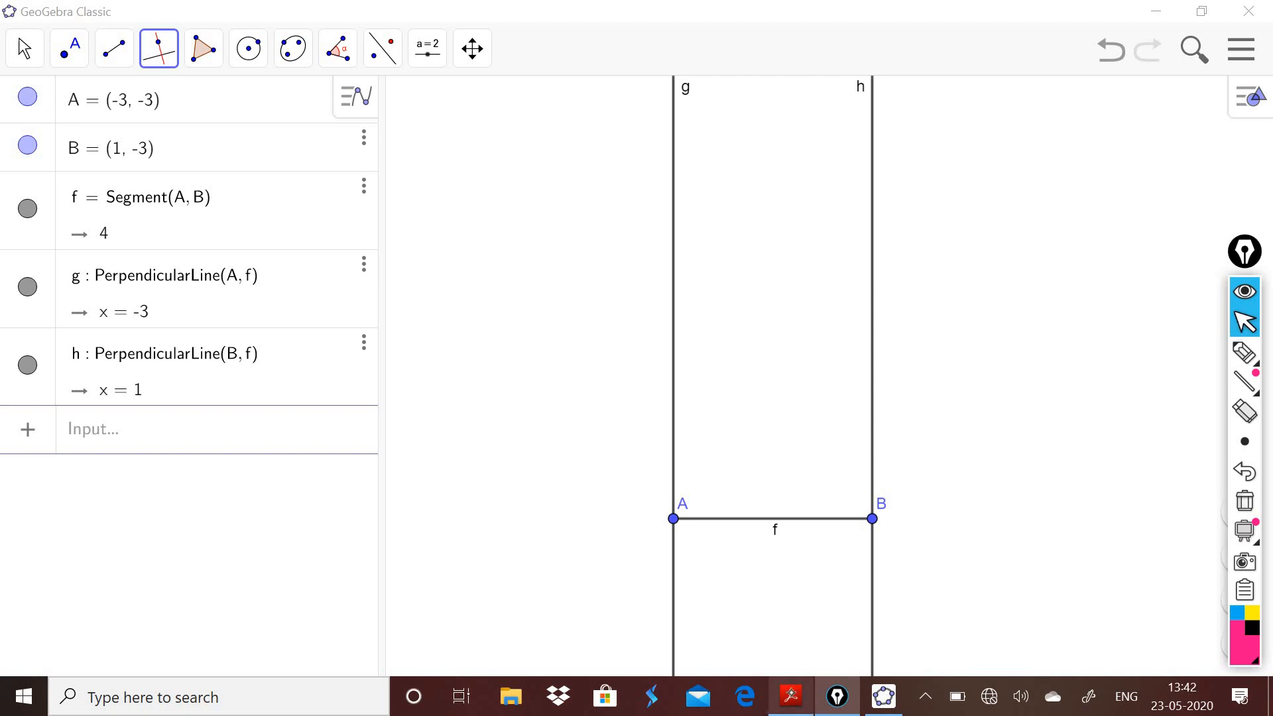
Read the circle and intersection instructions on pages 108 and 109 of ICT book class 8.pdf in Adobe Acrobat Reader, and return to GeoGebra Classic
click(790, 694)
scroll(627, 399, down, 20)
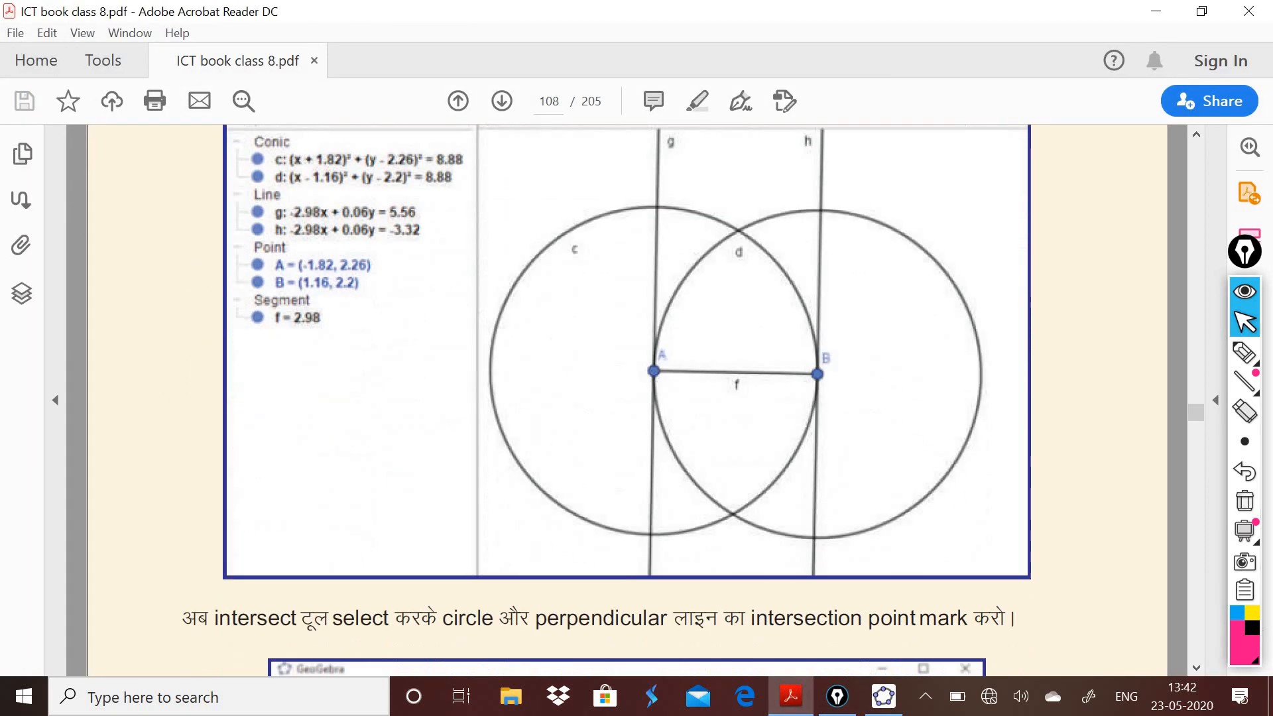
scroll(179, 364, down, 2)
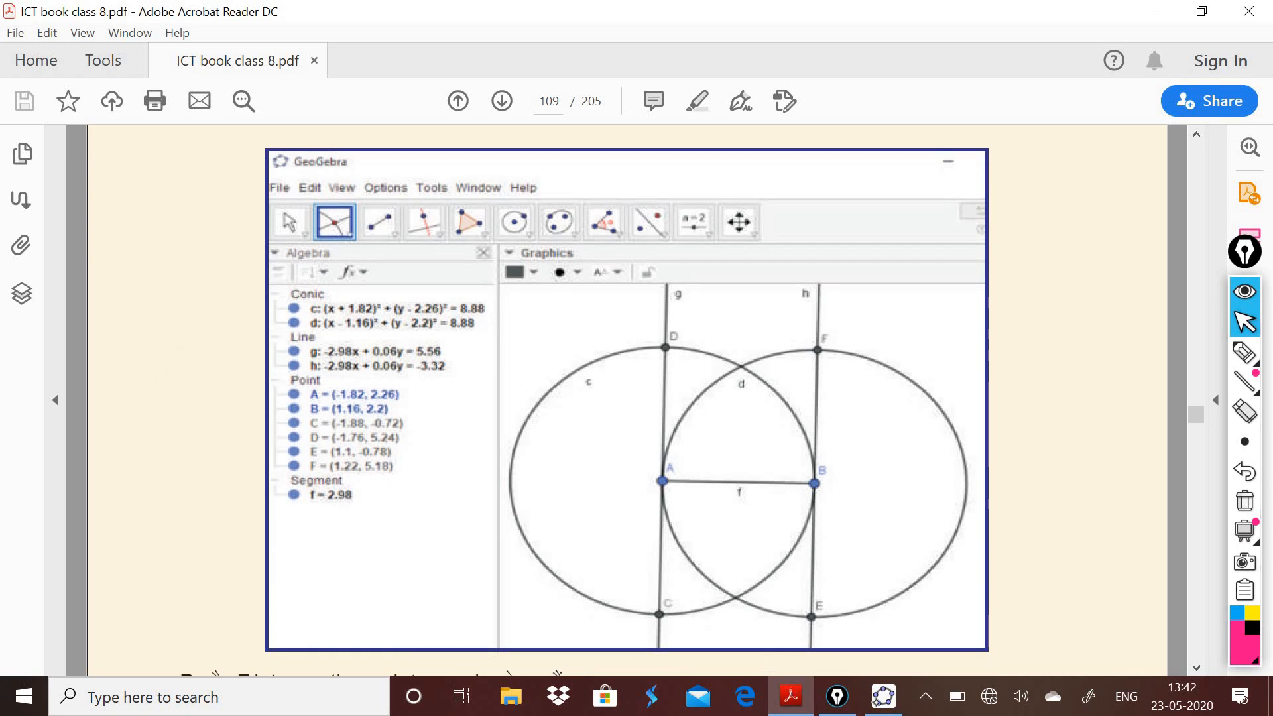
click(883, 694)
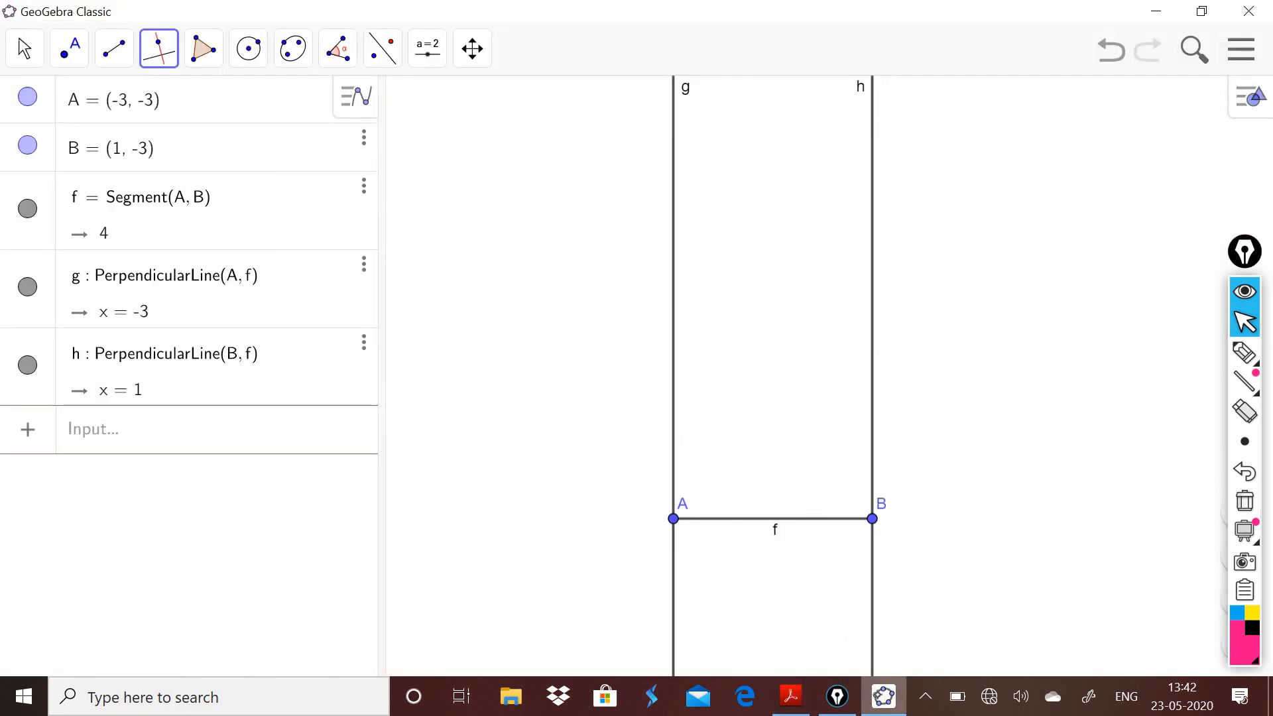
click(248, 48)
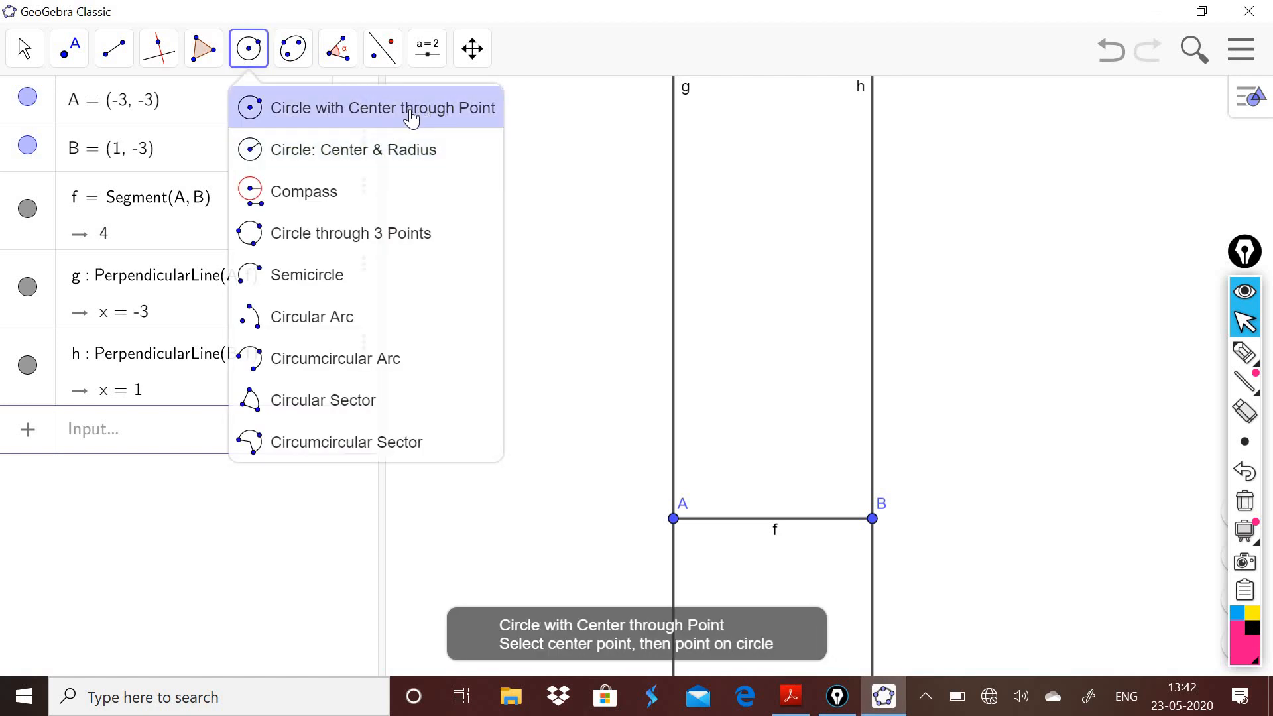
click(395, 114)
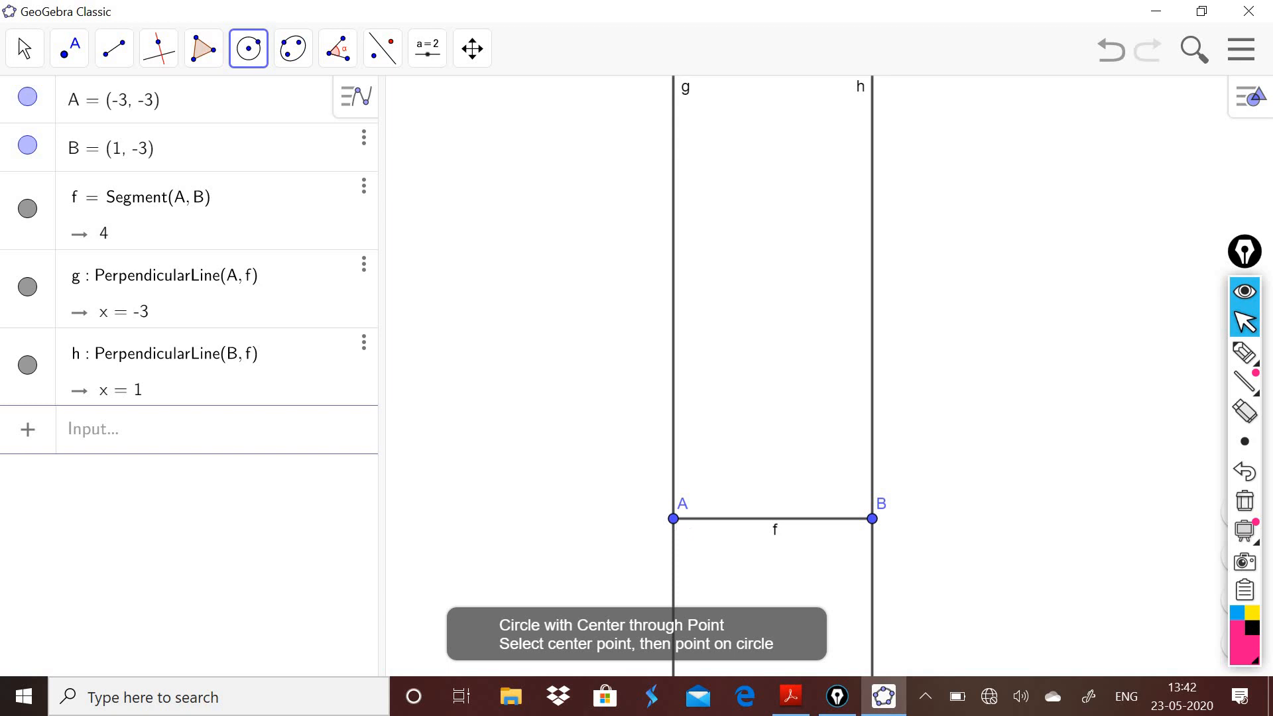
click(673, 518)
click(740, 518)
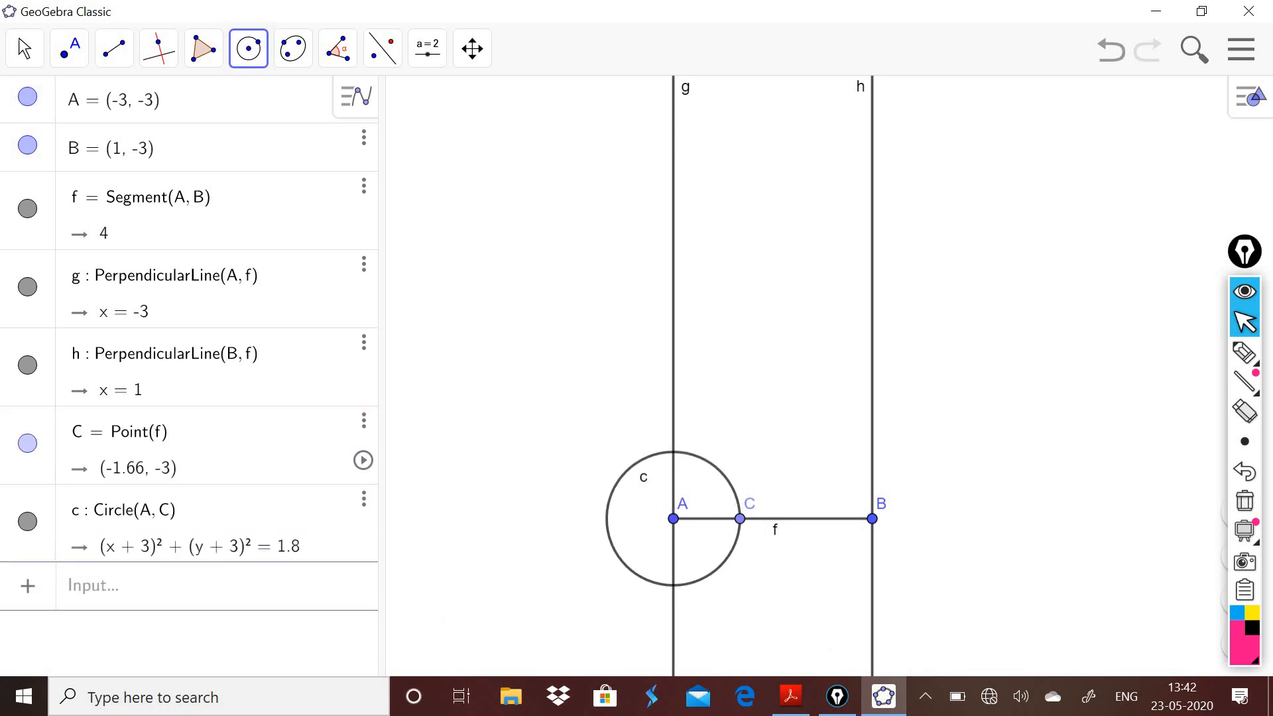
click(740, 519)
click(778, 519)
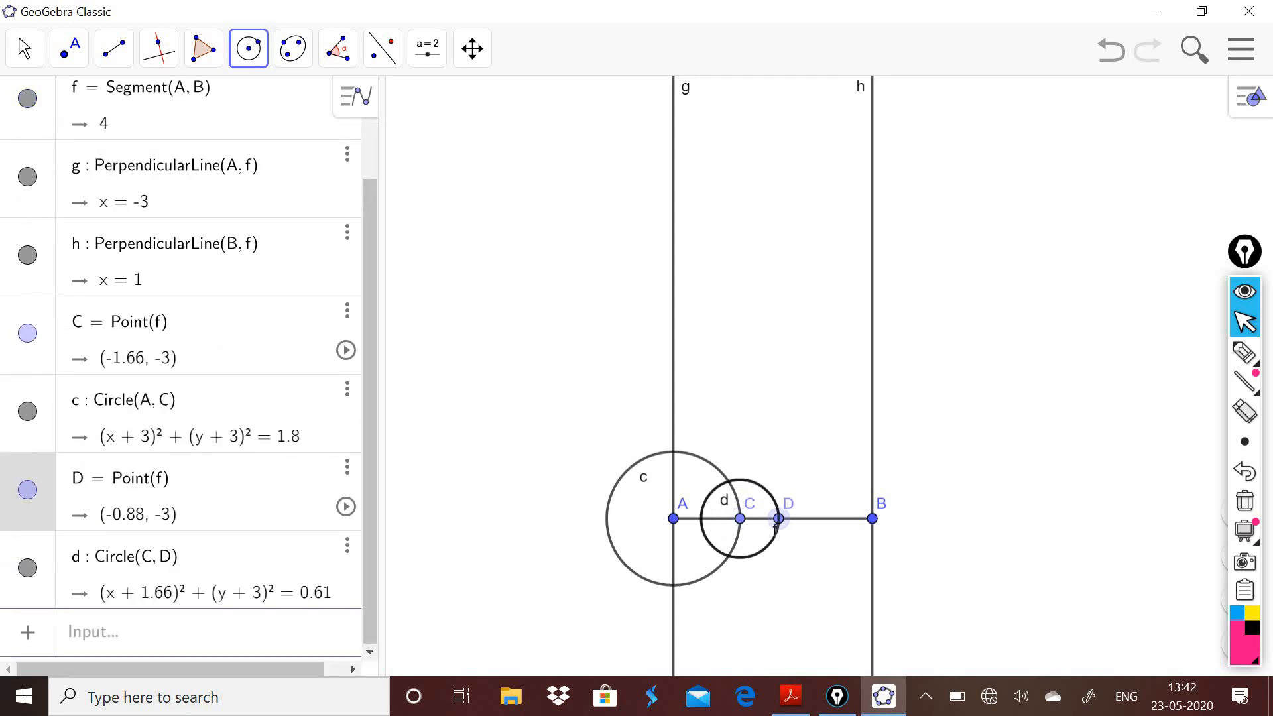
key(ctrl+z)
key(ctrl+z)
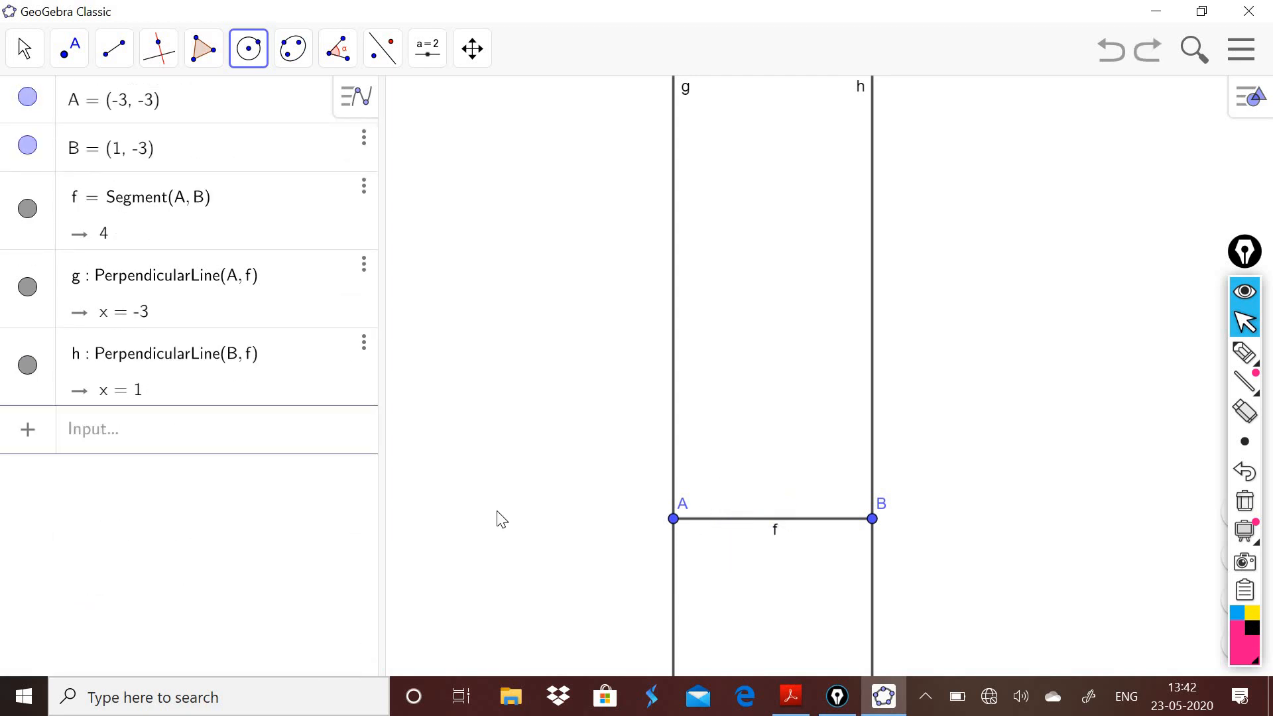
Construct a circle centred at A through B and a second circle centred at B through A
click(240, 64)
click(287, 111)
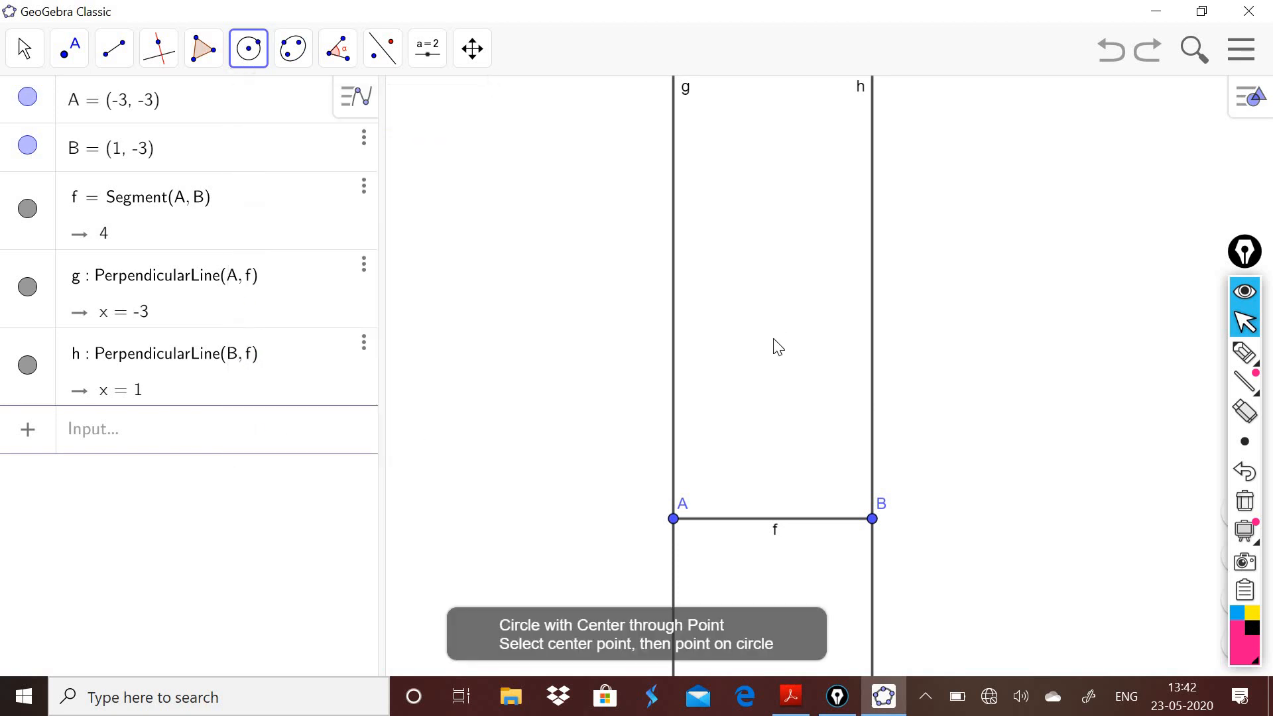
click(674, 519)
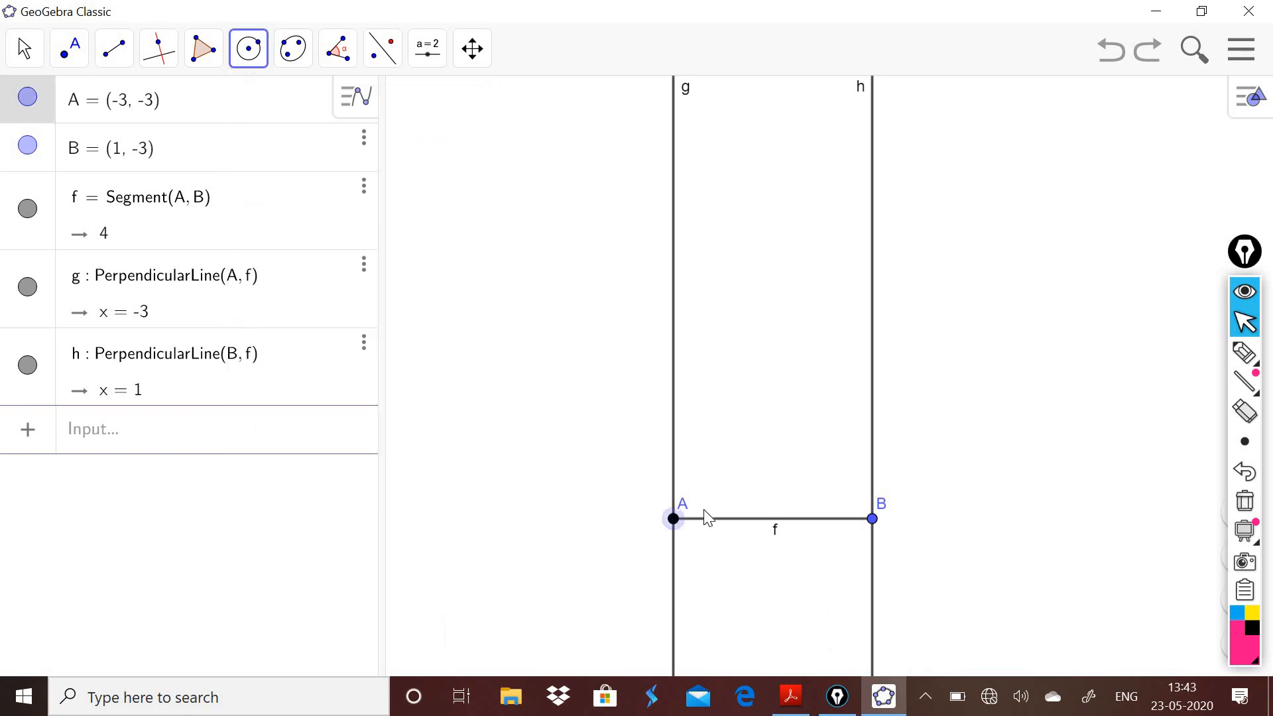
click(872, 519)
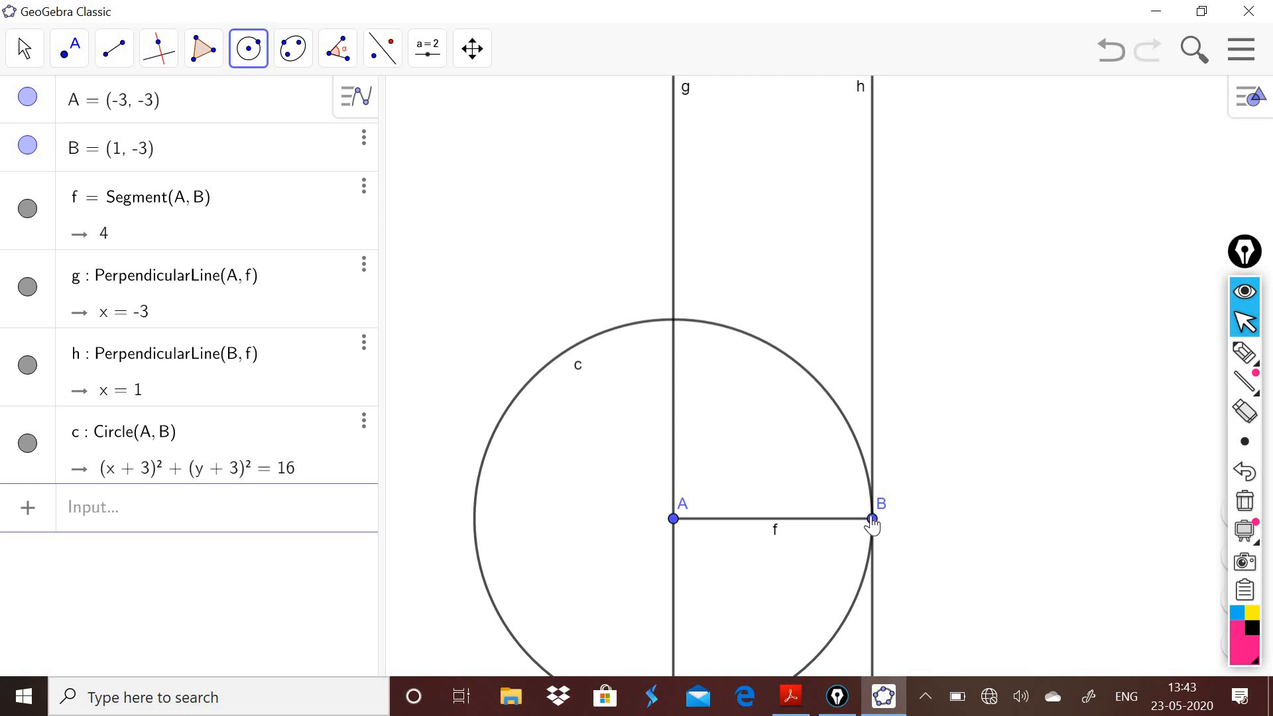
click(867, 519)
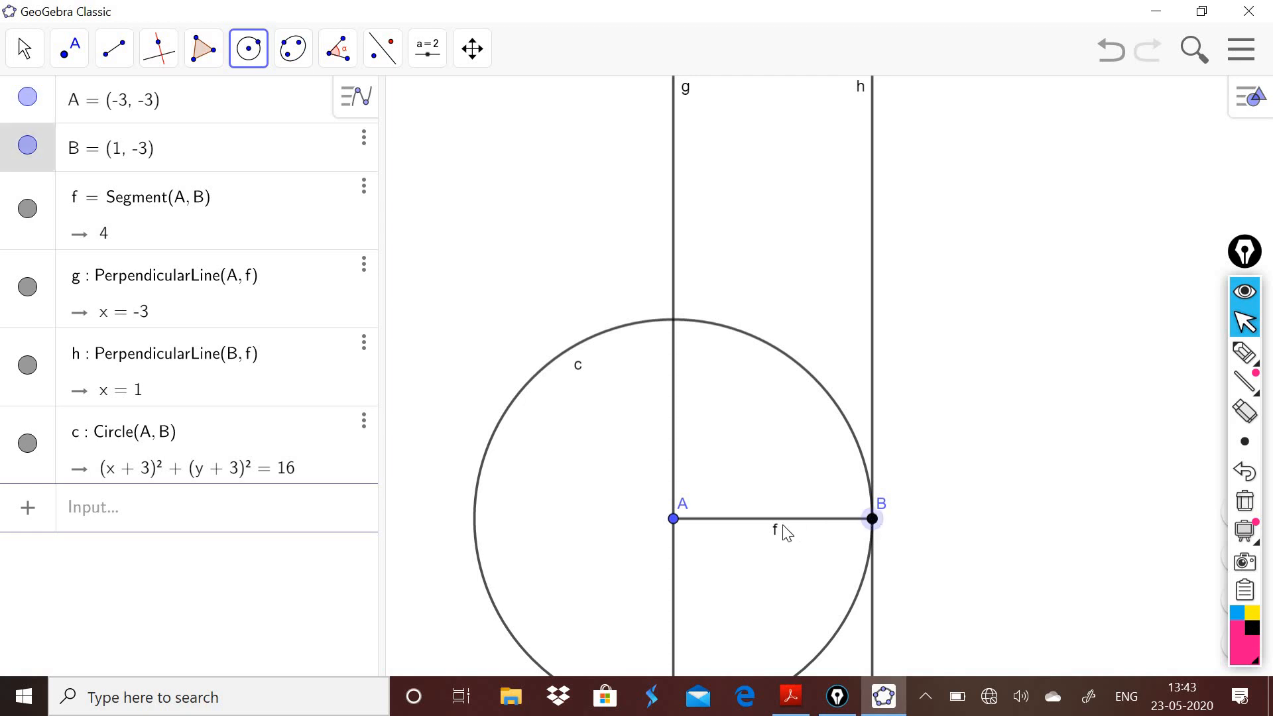
click(675, 519)
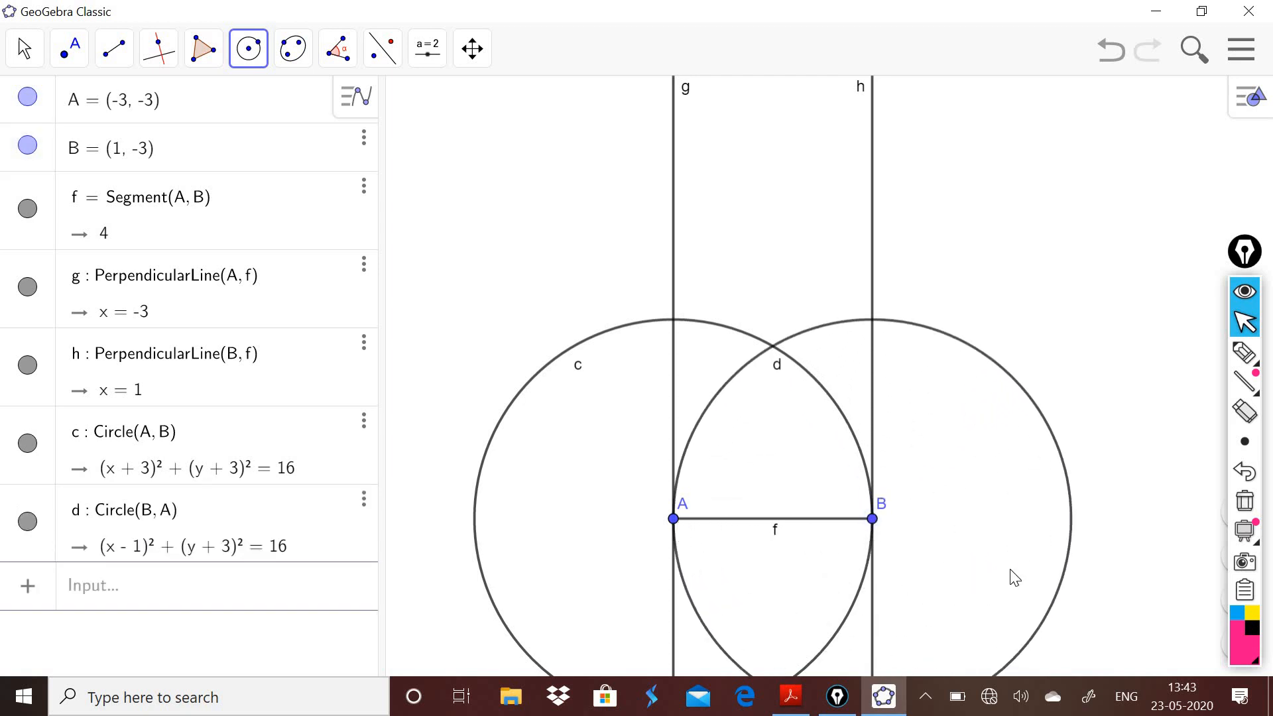
click(505, 269)
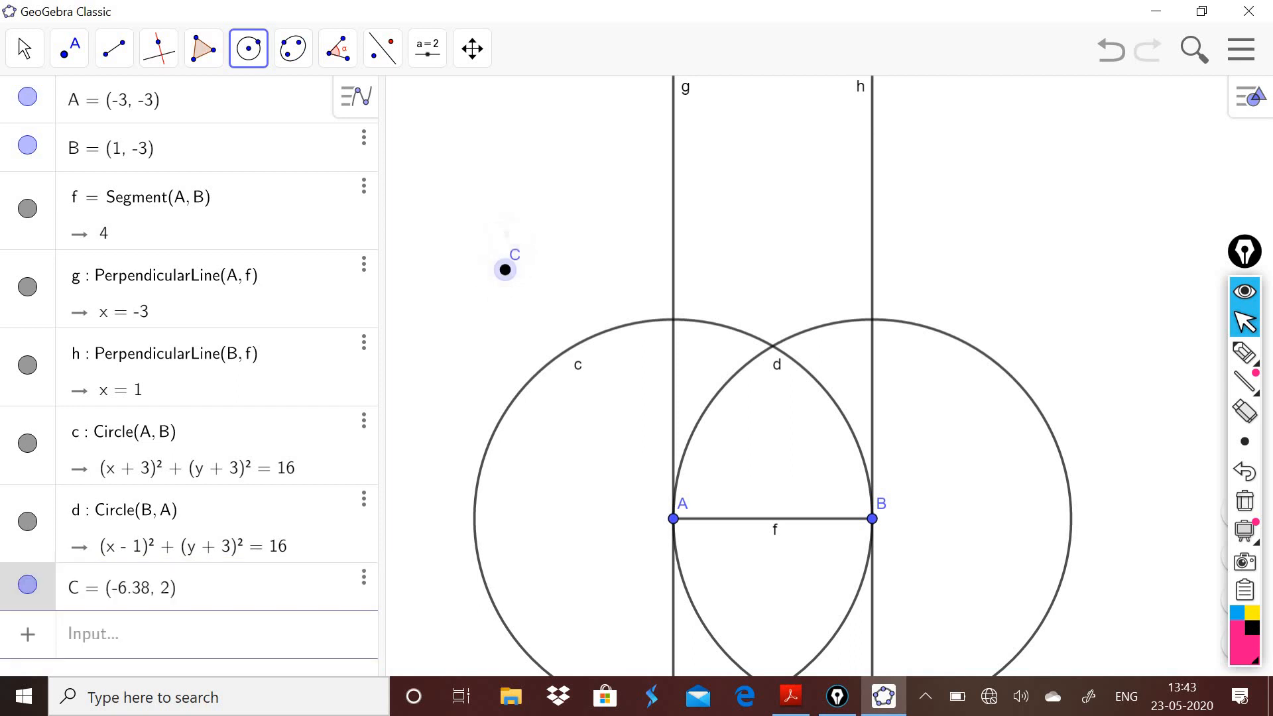
click(507, 223)
key(ctrl+z)
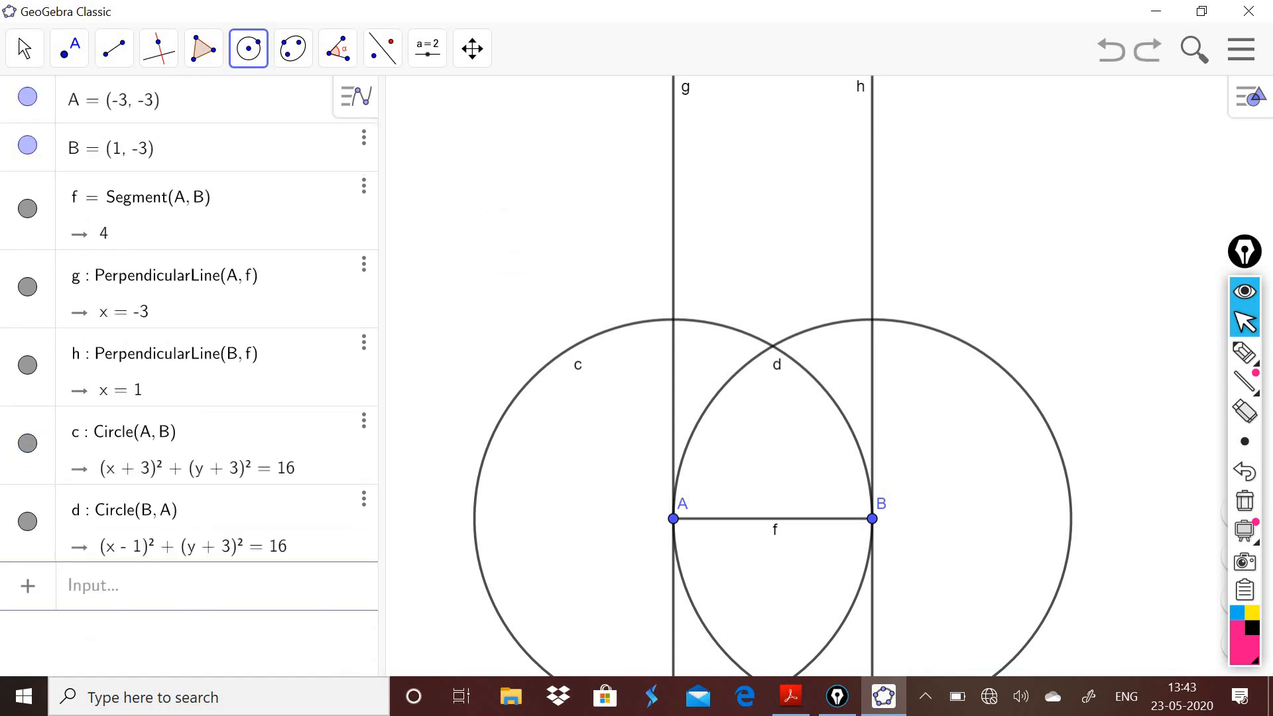
Circle point A with the annotation pen and trace segment AB and the circle centred at A
click(24, 48)
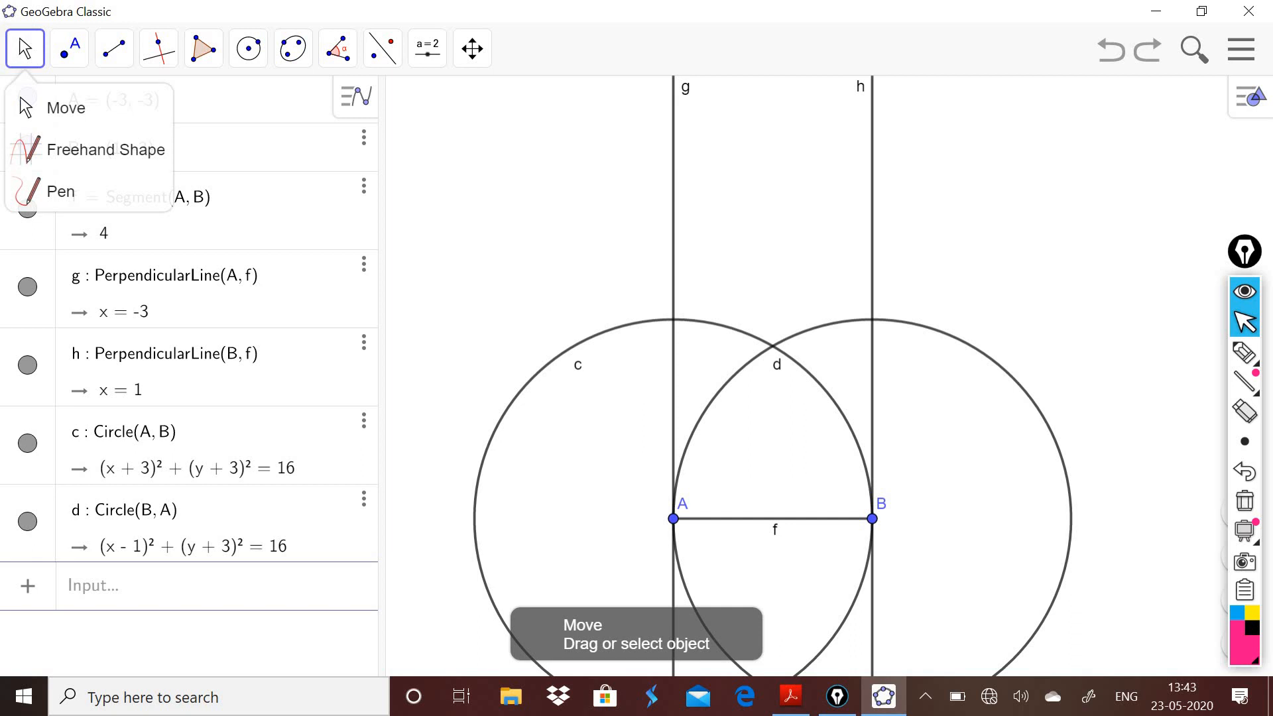
drag(494, 271, 494, 185)
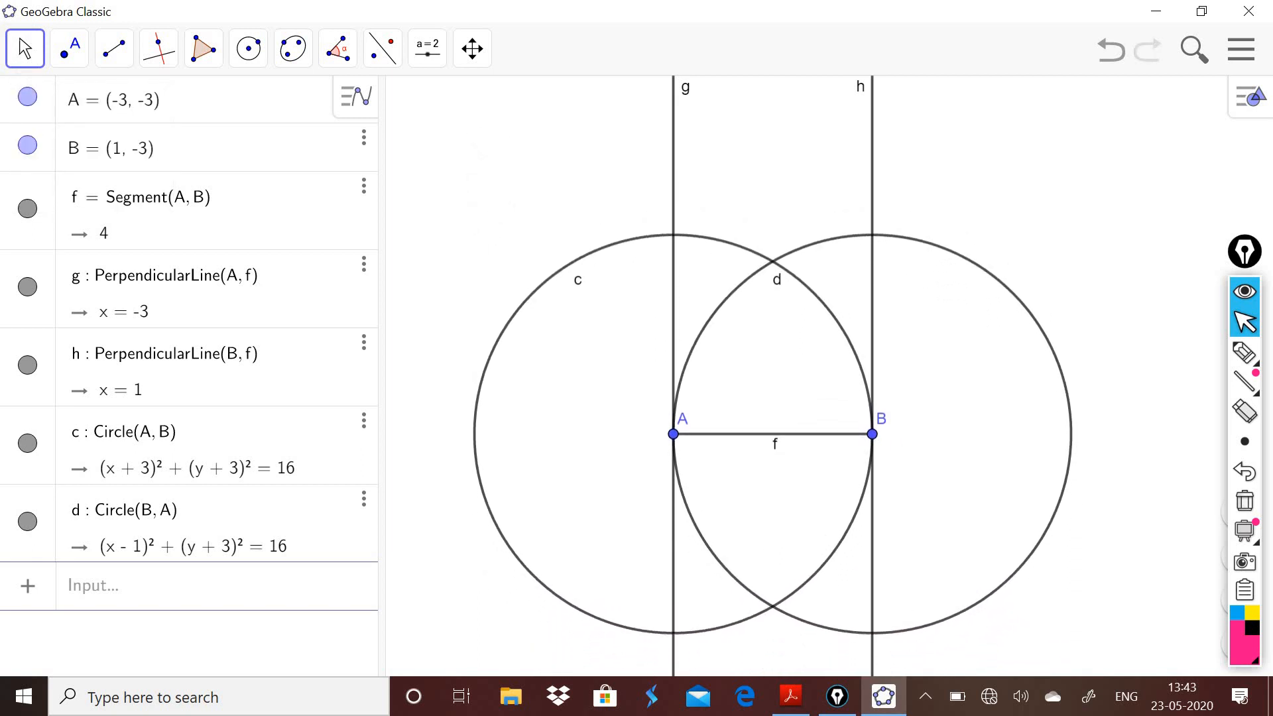
click(1246, 360)
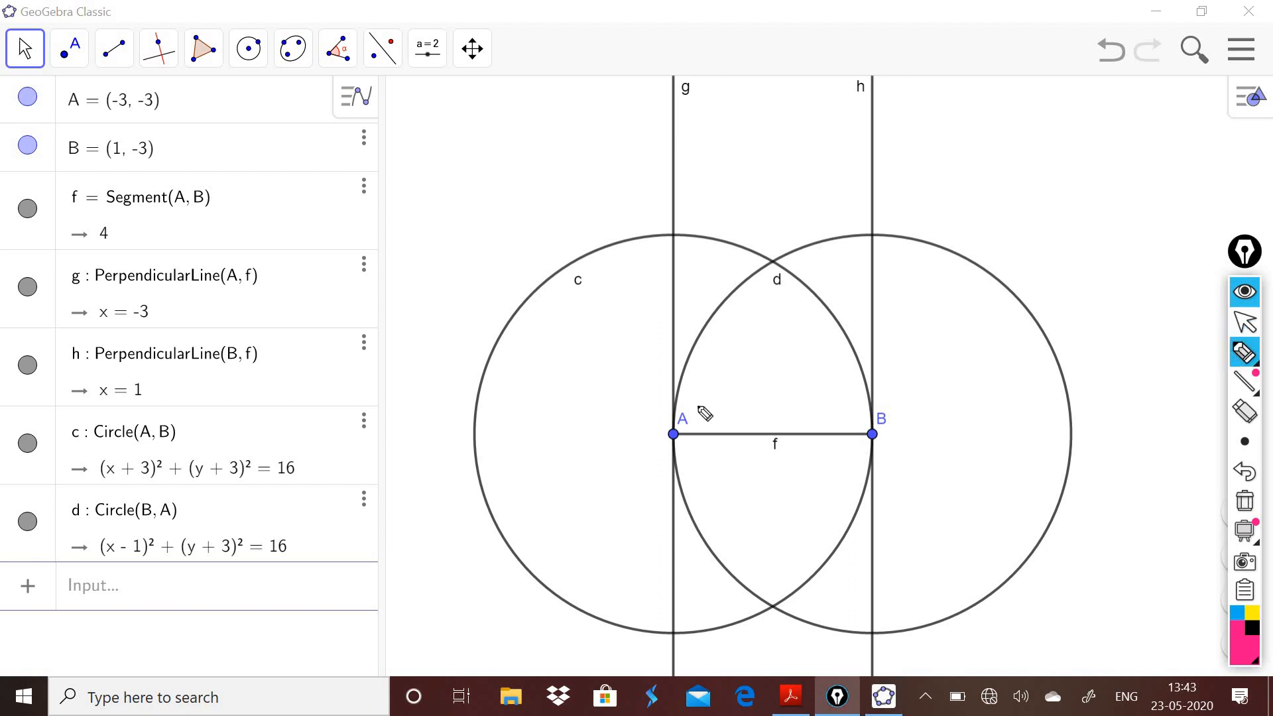
mouse_move(694, 393)
mouse_down()
mouse_move(654, 488)
mouse_move(622, 439)
mouse_up()
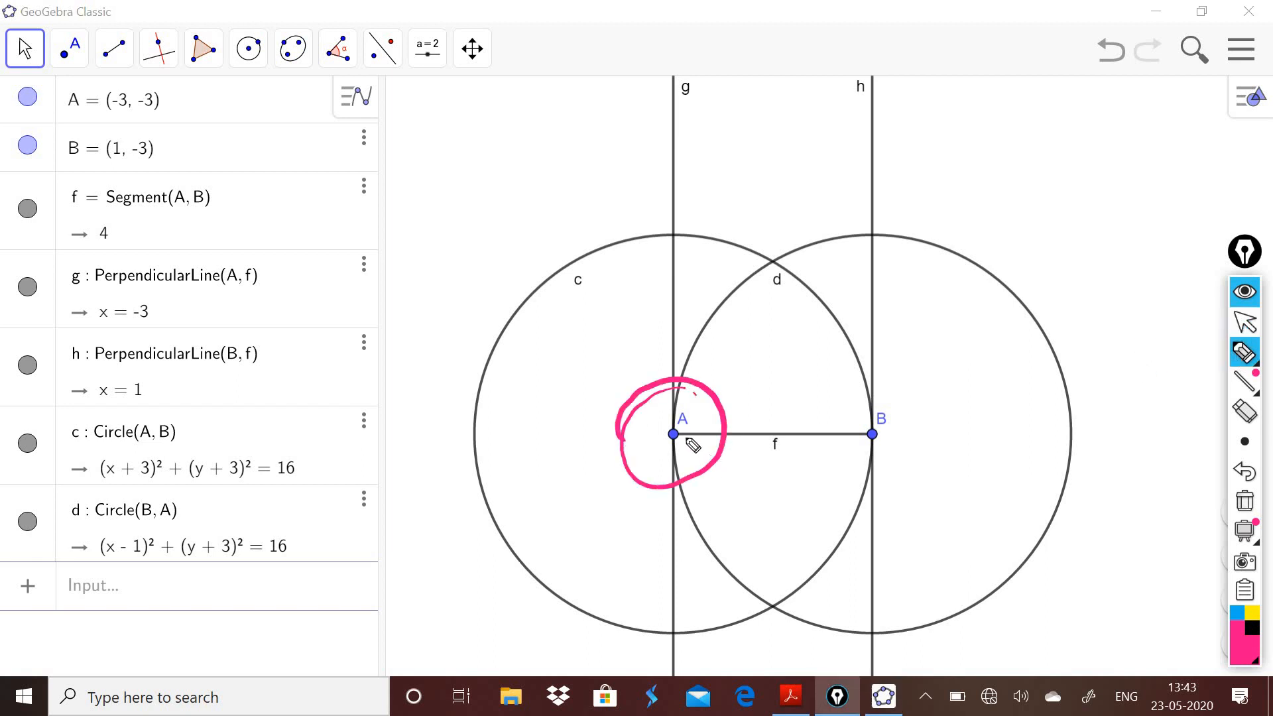
mouse_move(699, 446)
mouse_down()
mouse_move(853, 445)
mouse_move(859, 351)
mouse_move(791, 529)
mouse_up()
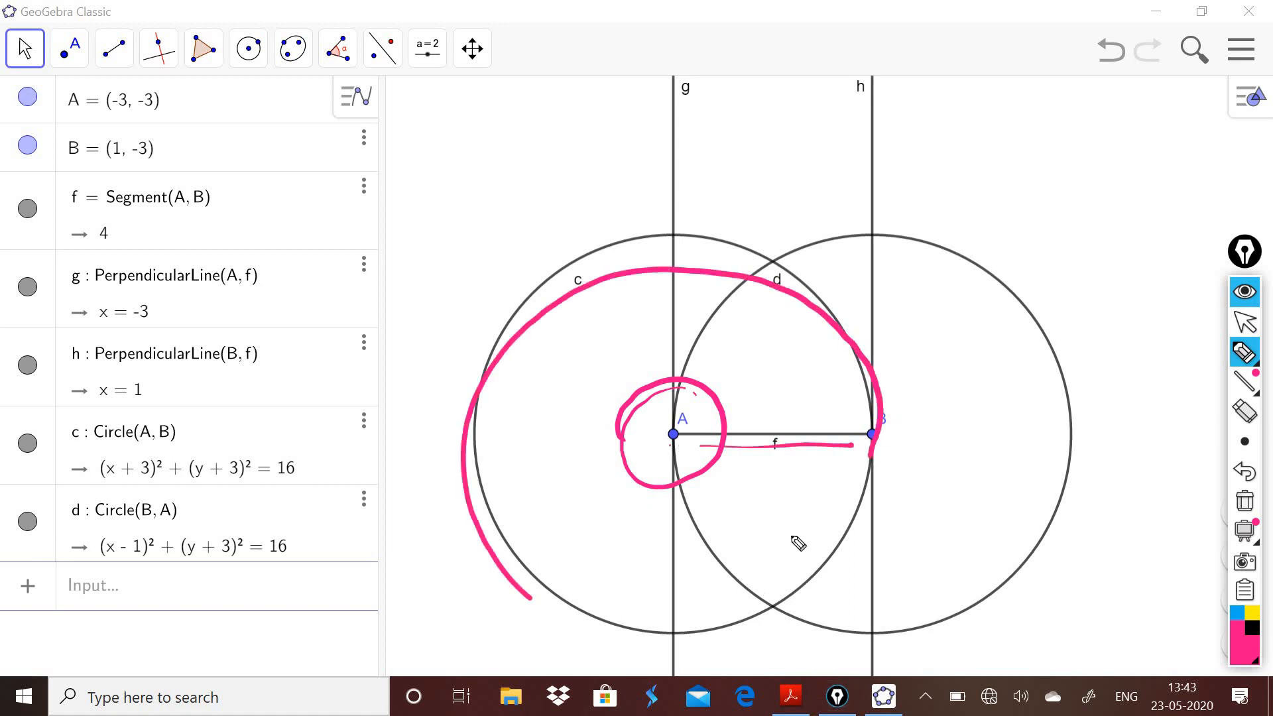
Replace the pen marks with rings around points B and A and a trace of the circle centred at B, and clear them
mouse_move(897, 398)
mouse_down()
mouse_move(905, 409)
mouse_move(847, 447)
mouse_move(853, 455)
mouse_up()
click(1245, 500)
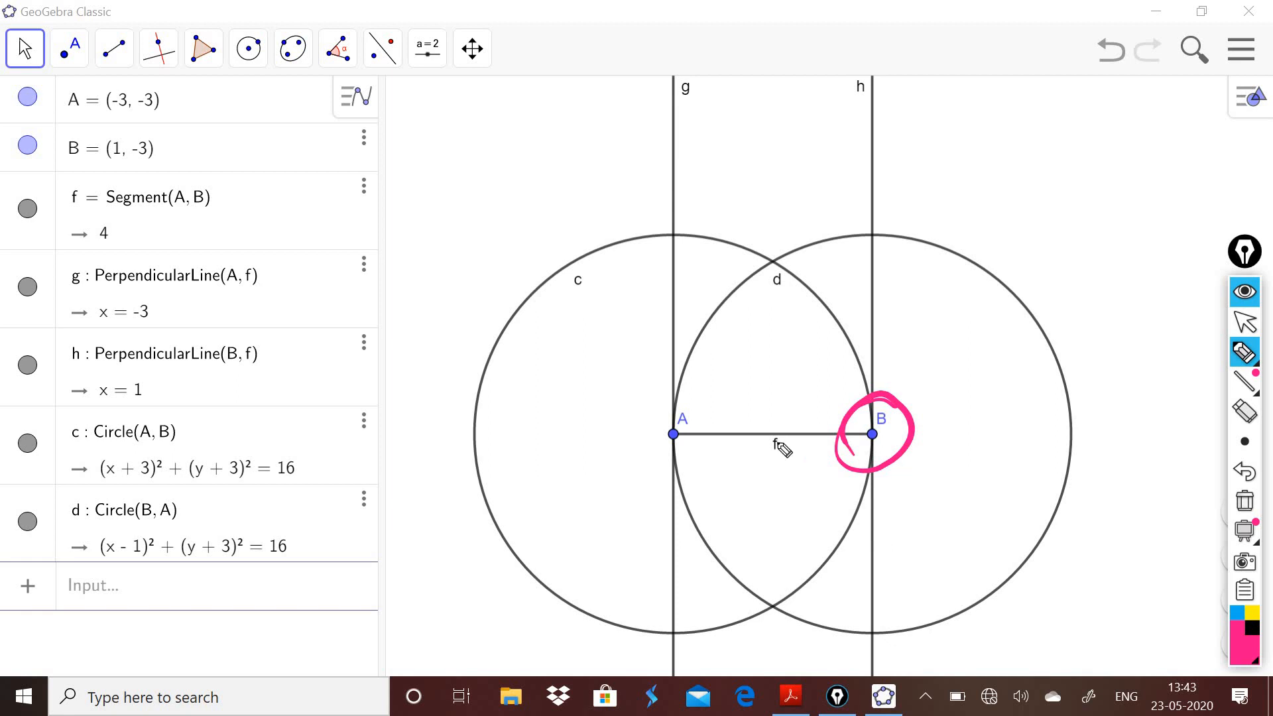
mouse_move(700, 399)
mouse_down()
mouse_move(693, 457)
mouse_move(749, 282)
mouse_move(1011, 576)
mouse_move(758, 375)
mouse_up()
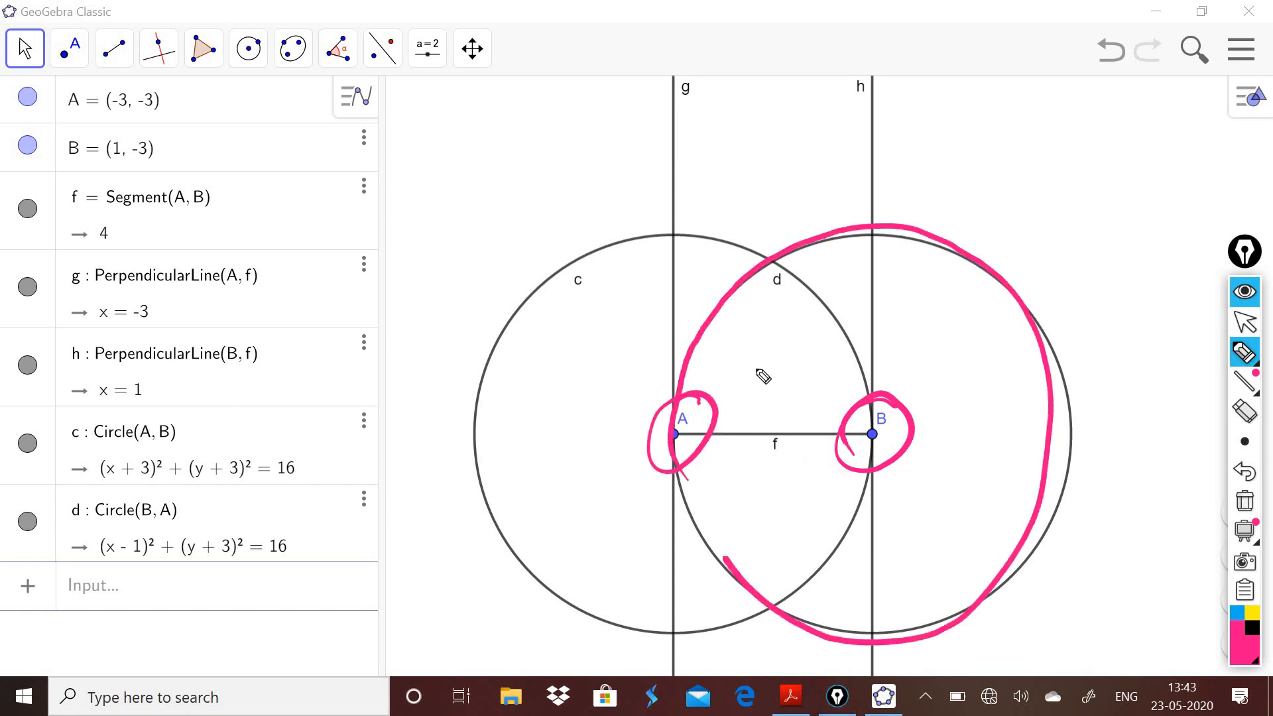
click(1244, 502)
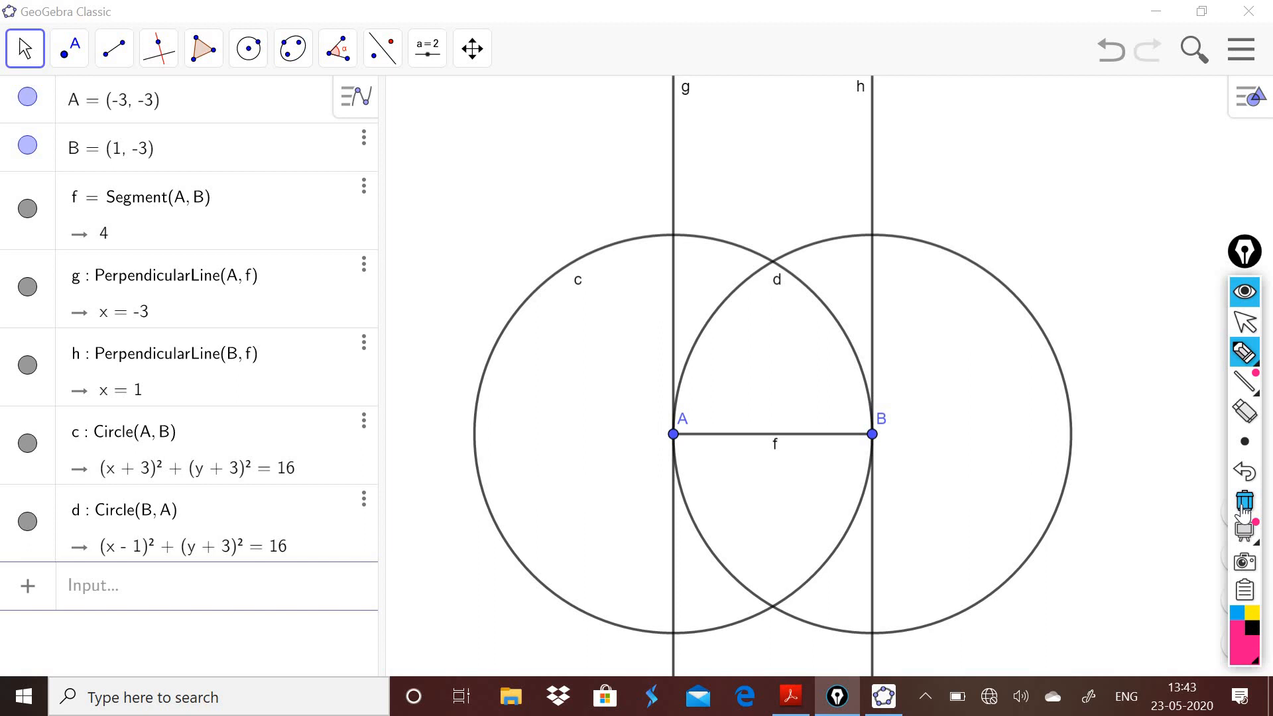
Mark the four intersections of the perpendicular lines with the circles centred on them using pen strokes, and clear the annotations
mouse_move(639, 276)
mouse_down()
mouse_move(703, 211)
mouse_move(631, 275)
mouse_up()
mouse_move(888, 242)
mouse_down()
mouse_move(850, 208)
mouse_move(884, 247)
mouse_up()
drag(703, 618, 639, 666)
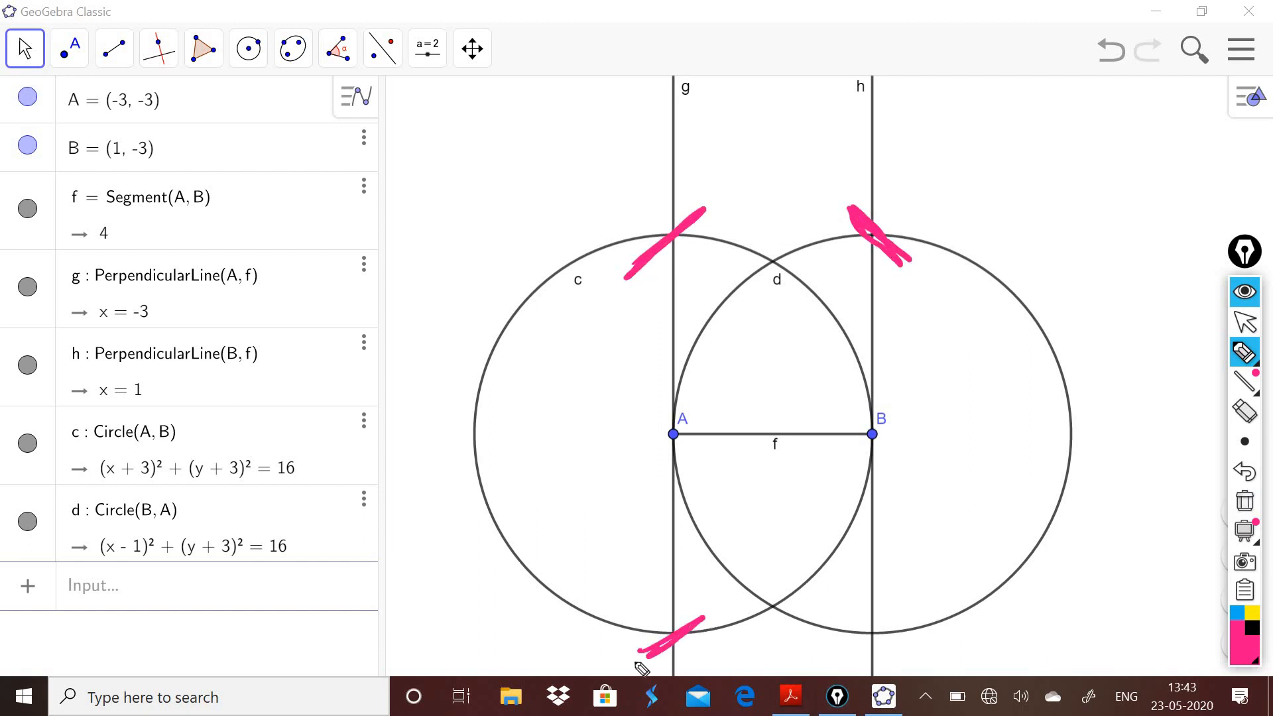
drag(901, 621, 838, 662)
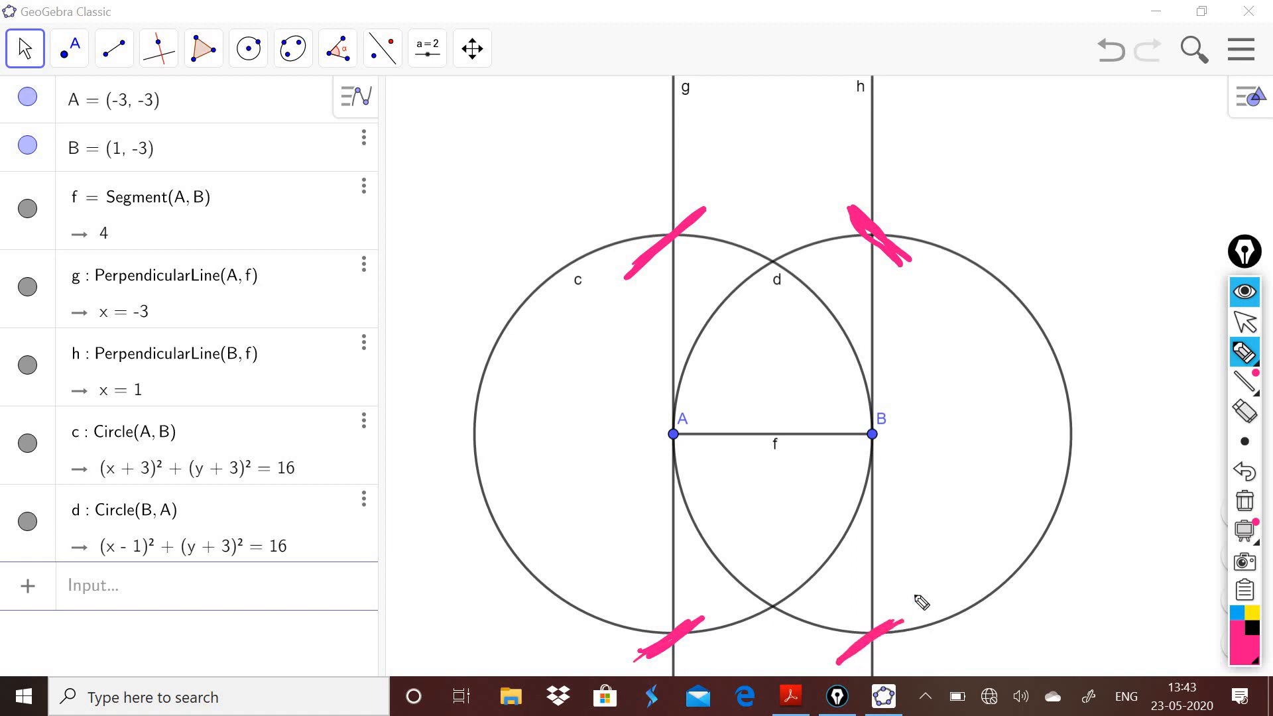
click(1245, 502)
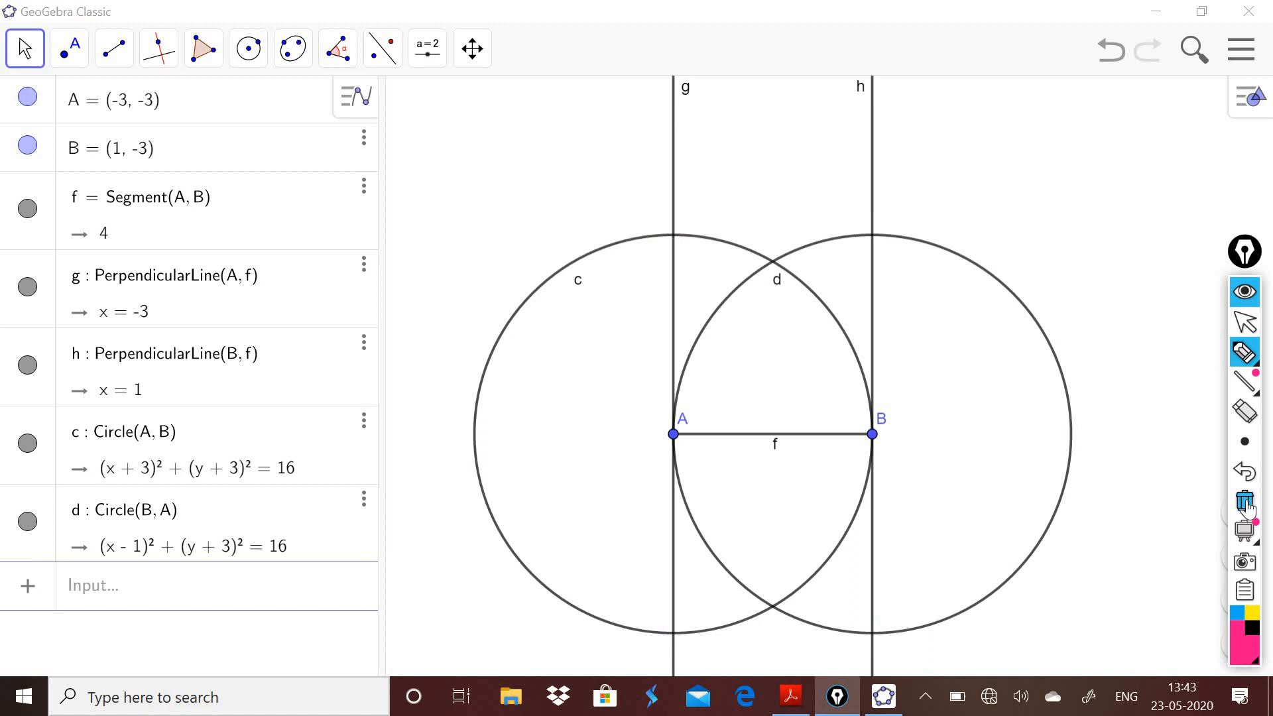
Circle the two upper intersections of the perpendicular lines and circles with the pen, and dot each intersection
mouse_move(646, 228)
mouse_down()
mouse_move(673, 210)
mouse_move(656, 253)
mouse_up()
drag(855, 212, 850, 226)
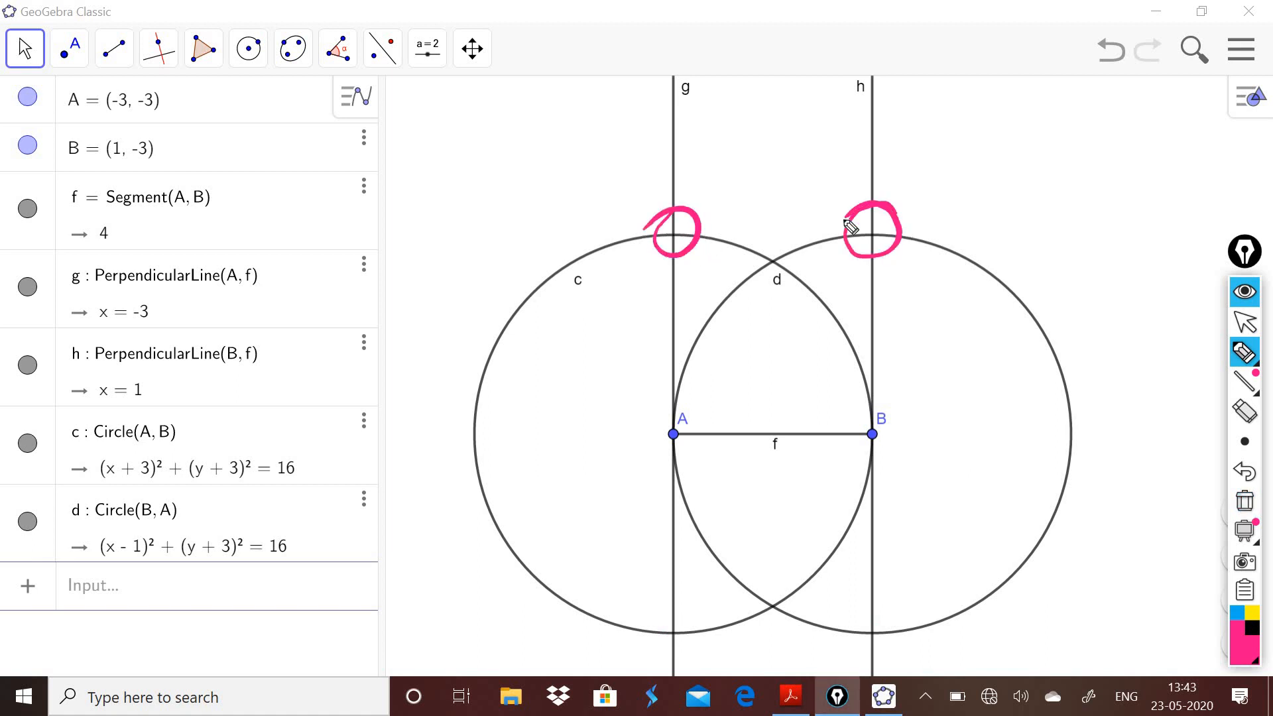
drag(671, 239, 681, 237)
drag(880, 236, 874, 237)
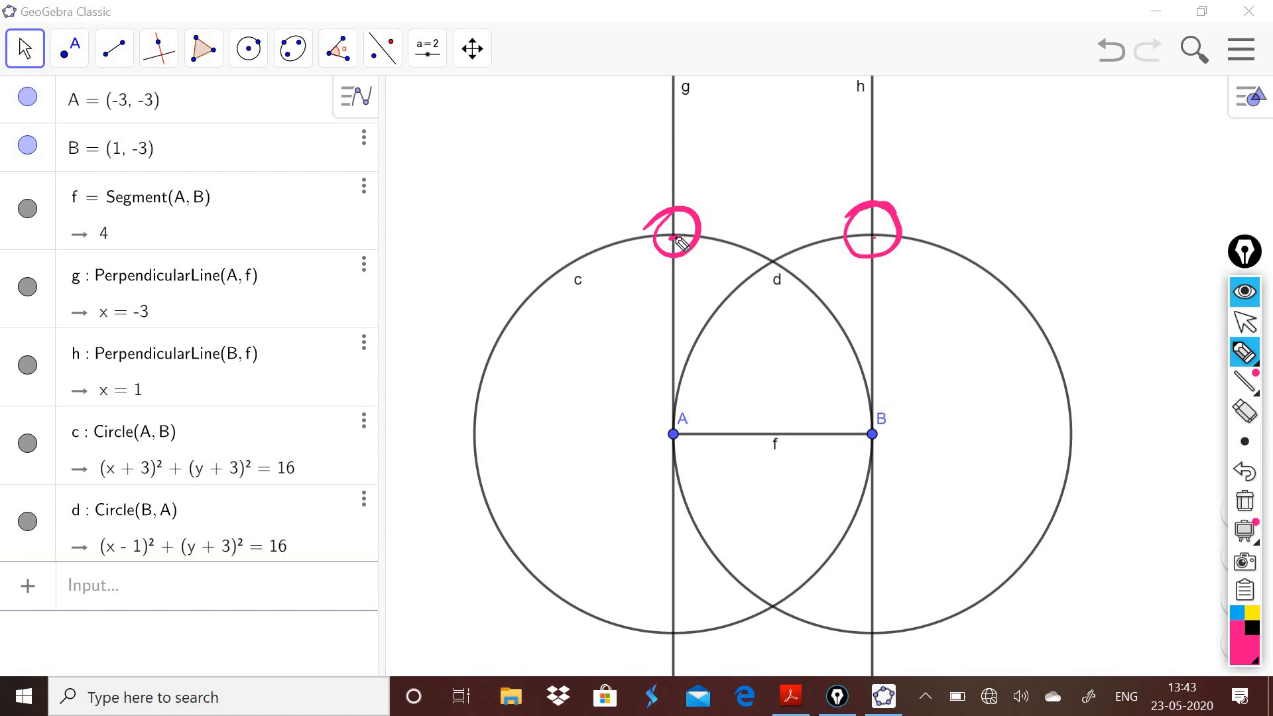
Trace segment AB and the part of line g up to the circle with the annotation pen, add strokes below AB, and clear the annotations
mouse_move(677, 240)
mouse_down()
mouse_move(678, 439)
mouse_move(880, 437)
mouse_up()
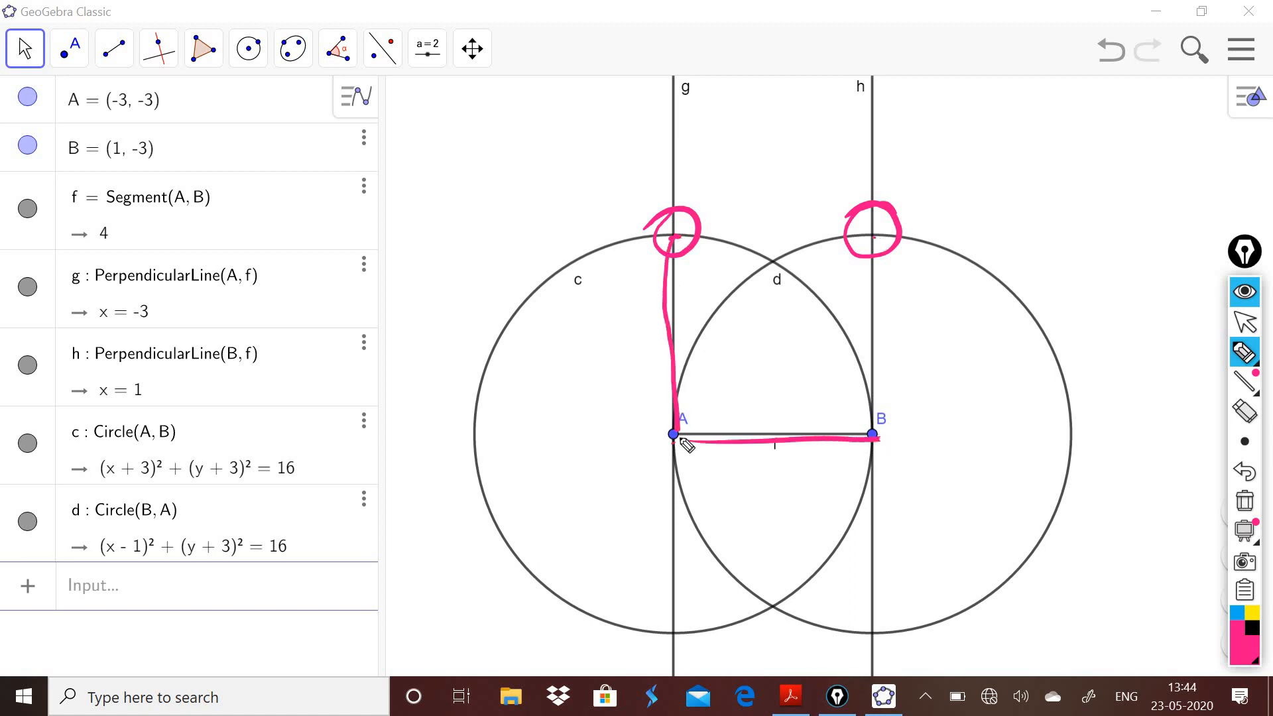
mouse_move(677, 439)
mouse_down()
mouse_move(793, 439)
mouse_move(676, 439)
mouse_move(872, 421)
mouse_up()
mouse_move(733, 473)
mouse_down()
mouse_move(804, 477)
mouse_move(796, 466)
mouse_up()
mouse_move(725, 530)
mouse_down()
mouse_move(828, 516)
mouse_move(762, 588)
mouse_move(755, 568)
mouse_move(860, 551)
mouse_up()
drag(869, 547, 873, 567)
drag(732, 550, 855, 523)
mouse_move(792, 273)
mouse_down()
mouse_move(743, 225)
mouse_move(704, 612)
mouse_move(832, 392)
mouse_move(636, 284)
mouse_up()
click(1244, 501)
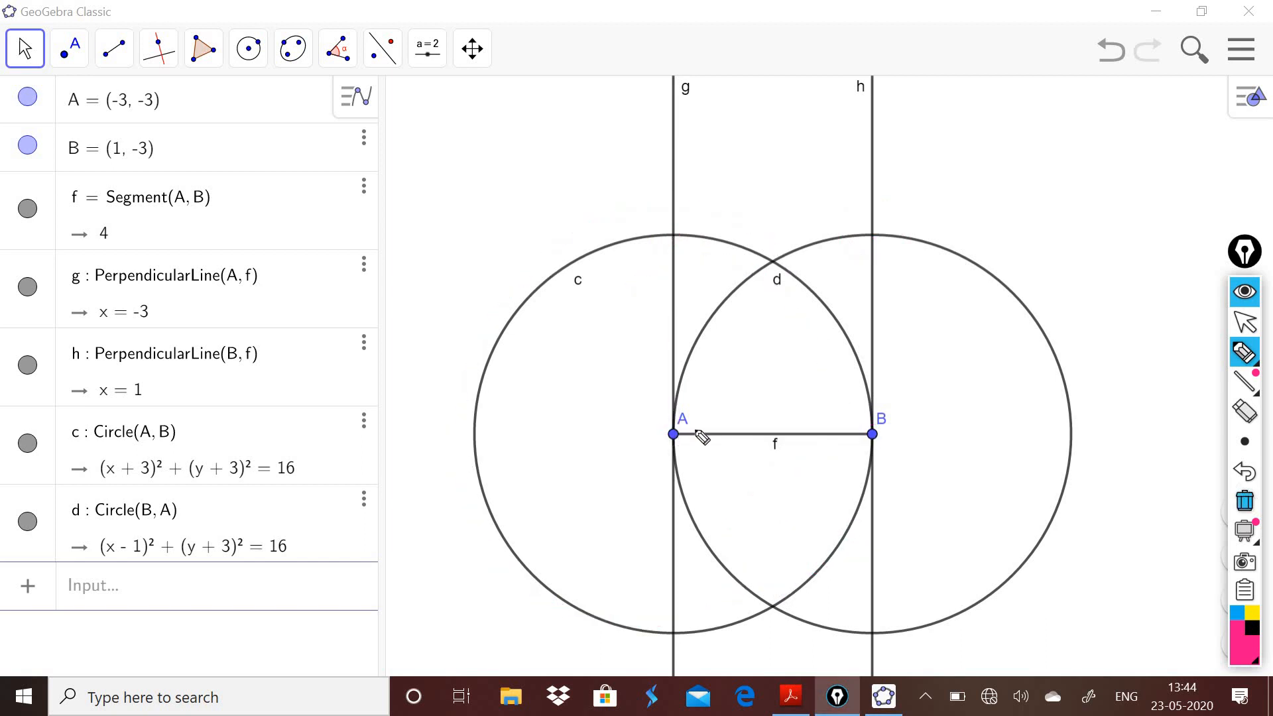
Trace segment AB and the matching length on line g with the pen, tick both, trace the circle centred at B, and clear the marks
drag(667, 435, 865, 428)
mouse_move(686, 428)
mouse_down()
mouse_move(671, 413)
mouse_move(665, 303)
mouse_move(663, 438)
mouse_up()
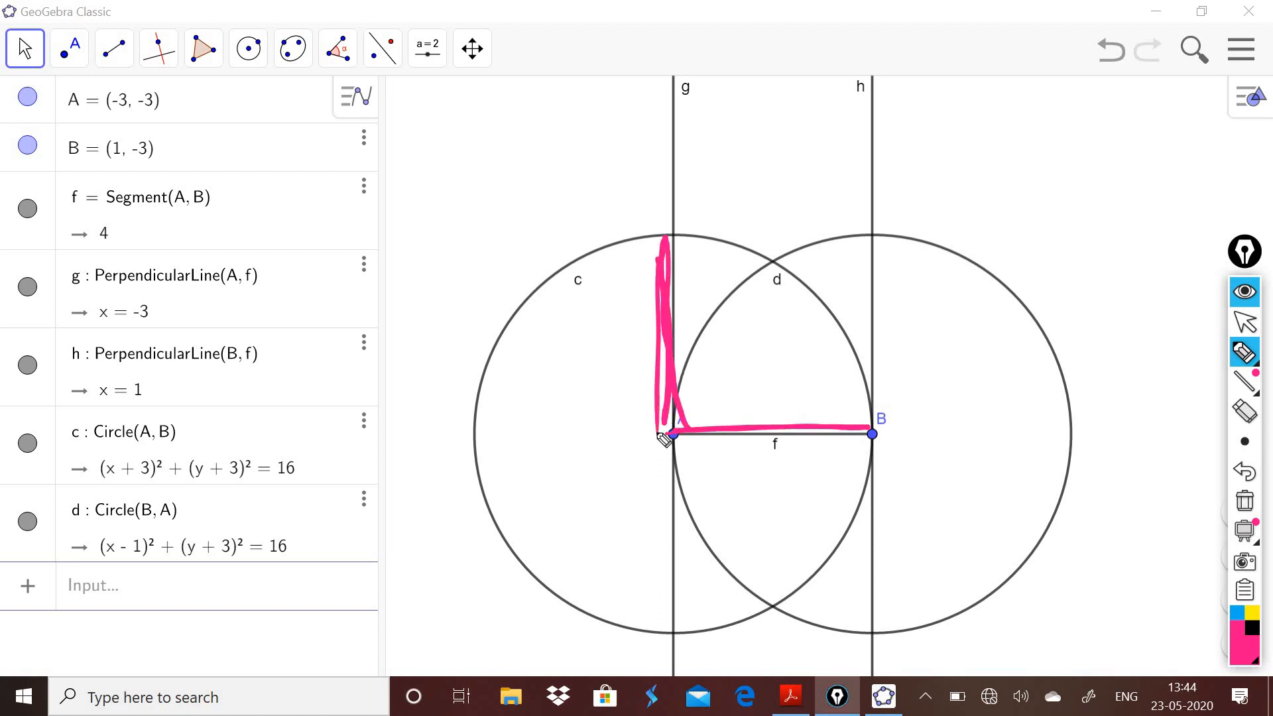
drag(572, 370, 626, 335)
drag(724, 509, 796, 467)
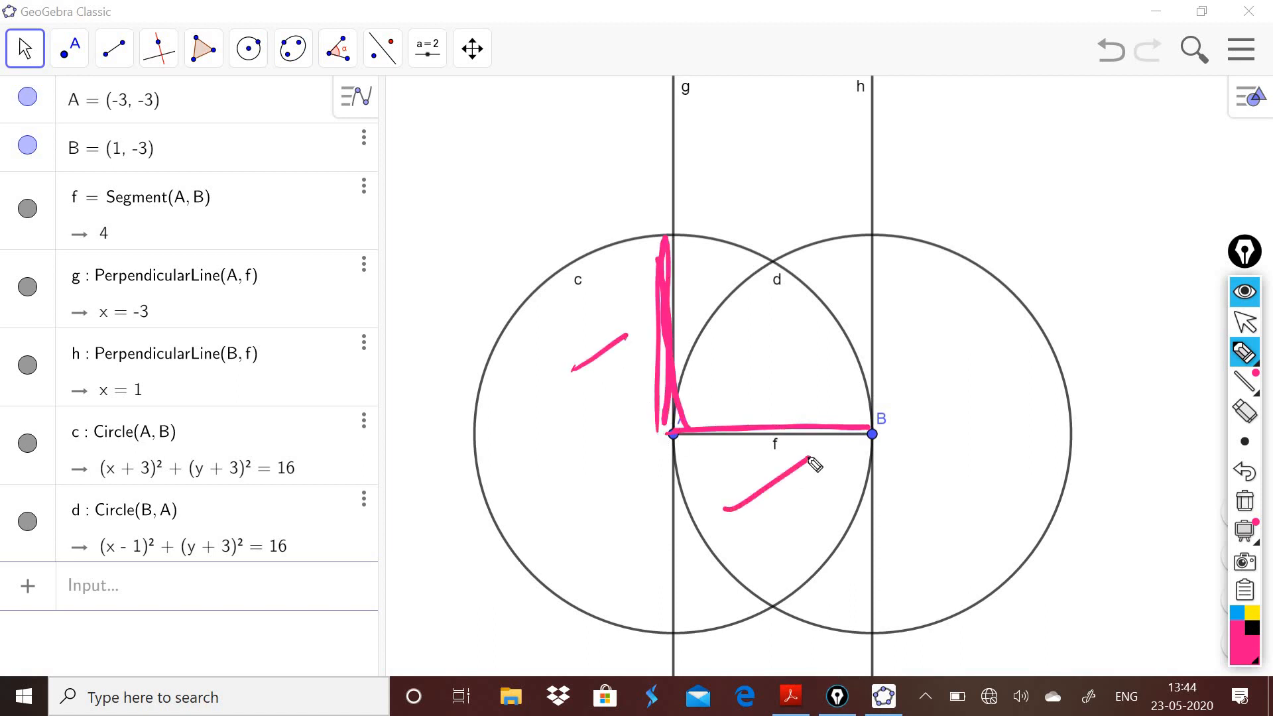
drag(668, 432, 882, 435)
mouse_move(877, 434)
mouse_down()
mouse_move(822, 436)
mouse_move(865, 435)
mouse_up()
mouse_move(1021, 295)
mouse_down()
mouse_move(681, 526)
mouse_move(1061, 547)
mouse_up()
drag(875, 251, 1060, 549)
click(1244, 501)
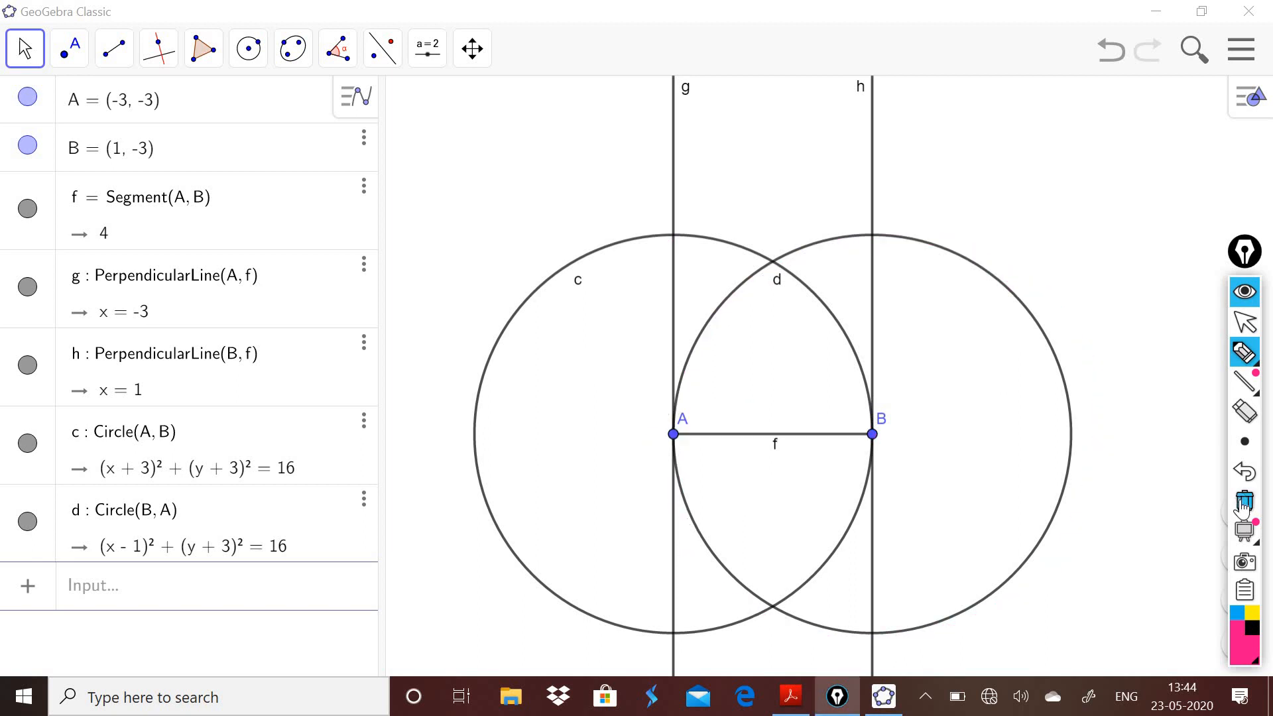
Outline the square above segment AB with the pen, marking its two upper corners where the perpendicular lines meet the circles
mouse_move(663, 437)
mouse_down()
mouse_move(895, 432)
mouse_move(873, 233)
mouse_move(877, 435)
mouse_up()
drag(669, 442, 895, 424)
drag(869, 317, 870, 409)
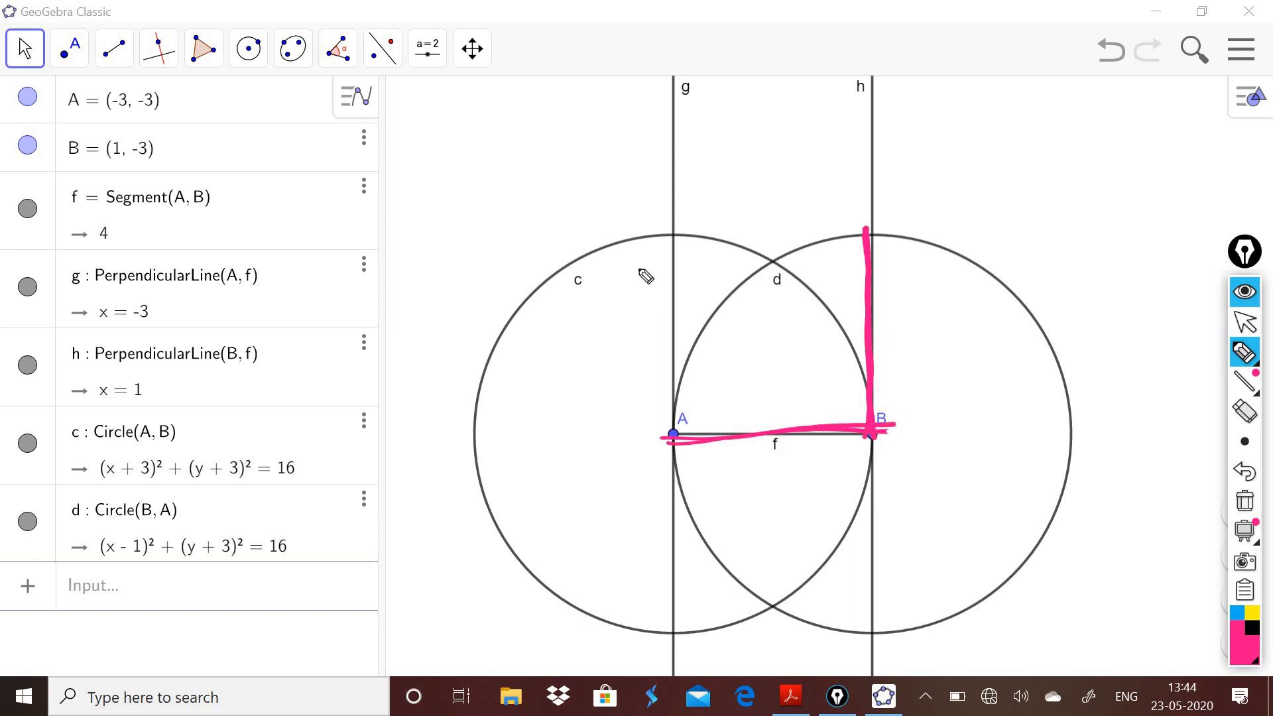
mouse_move(654, 235)
mouse_down()
mouse_move(670, 262)
mouse_move(695, 435)
mouse_move(885, 282)
mouse_move(875, 265)
mouse_up()
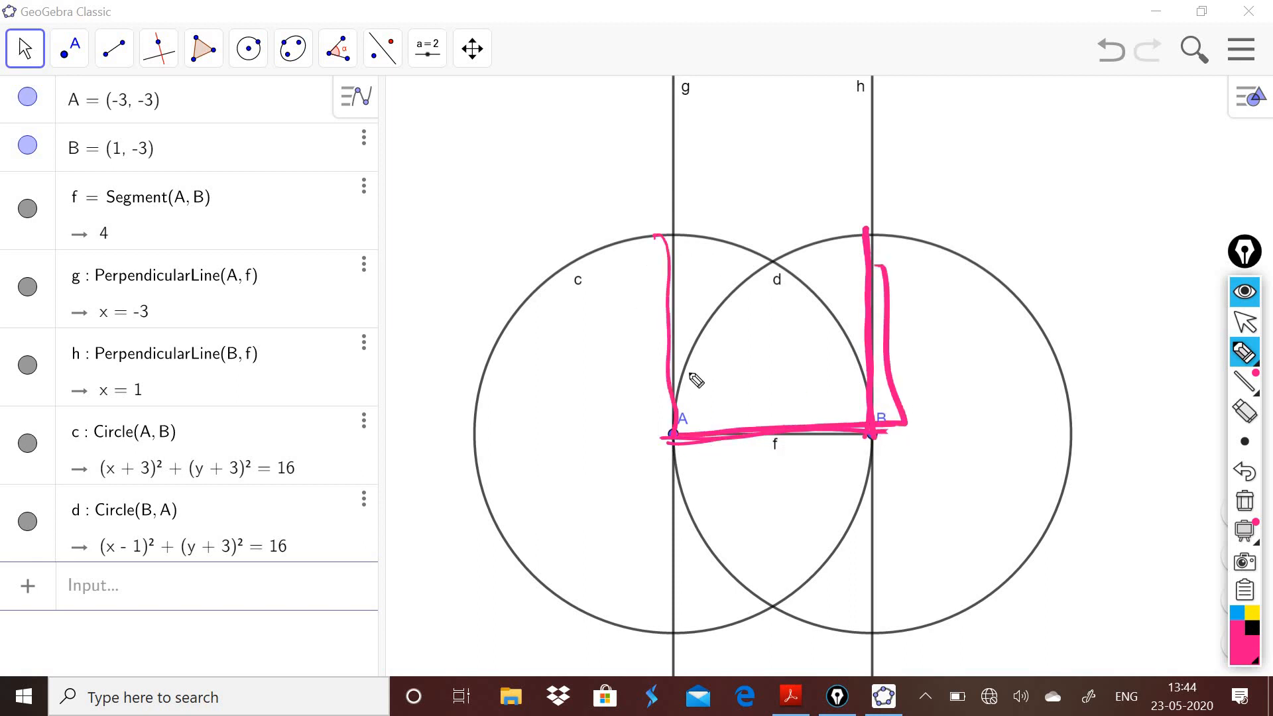
mouse_move(685, 464)
mouse_down()
mouse_move(670, 233)
mouse_move(886, 233)
mouse_move(824, 230)
mouse_up()
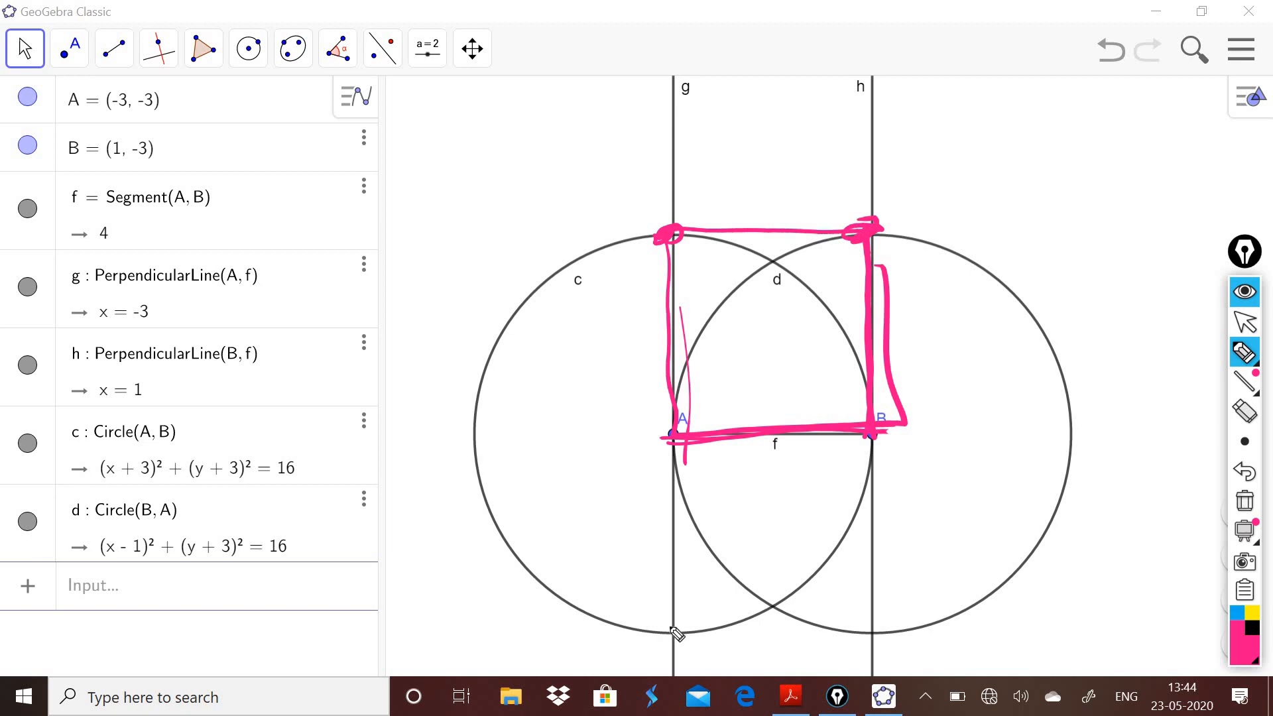
Mark the two lower line-circle intersections with the pen, outline the square below segment AB, and clear the annotations
drag(676, 630, 676, 639)
mouse_move(864, 633)
mouse_down()
mouse_move(876, 642)
mouse_move(862, 635)
mouse_up()
drag(676, 636, 878, 630)
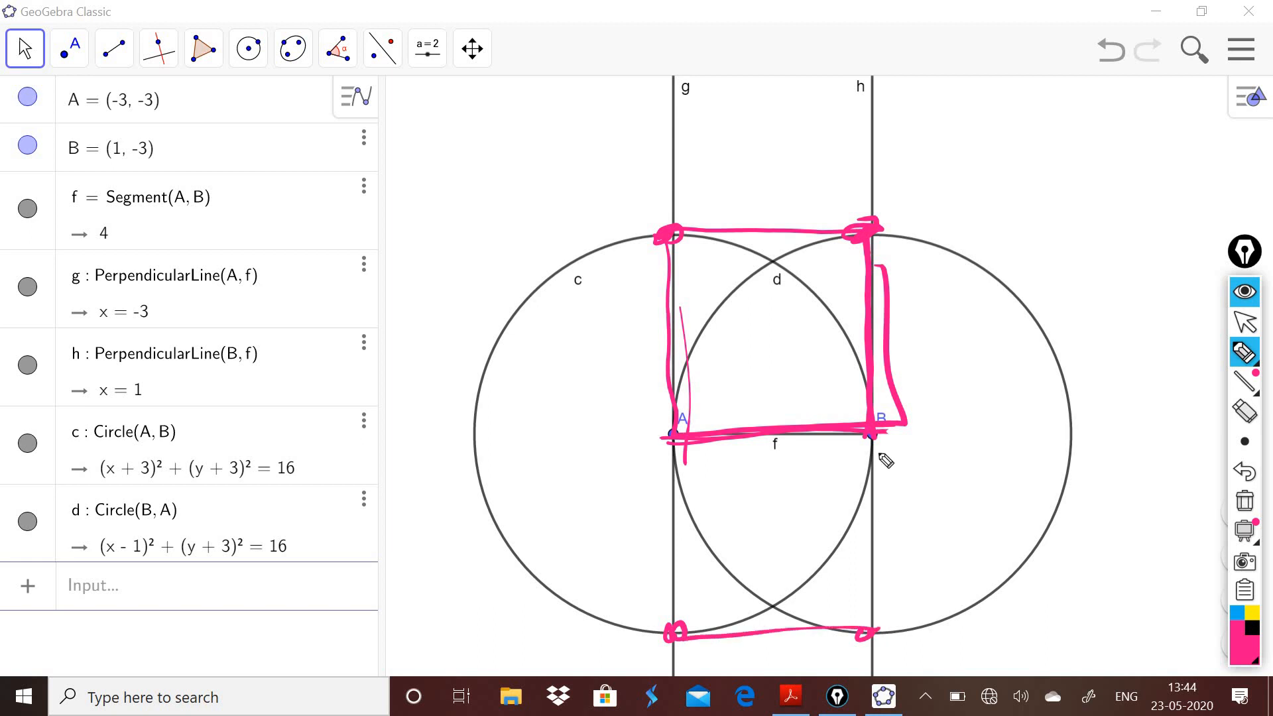
drag(865, 467, 851, 653)
drag(685, 460, 670, 660)
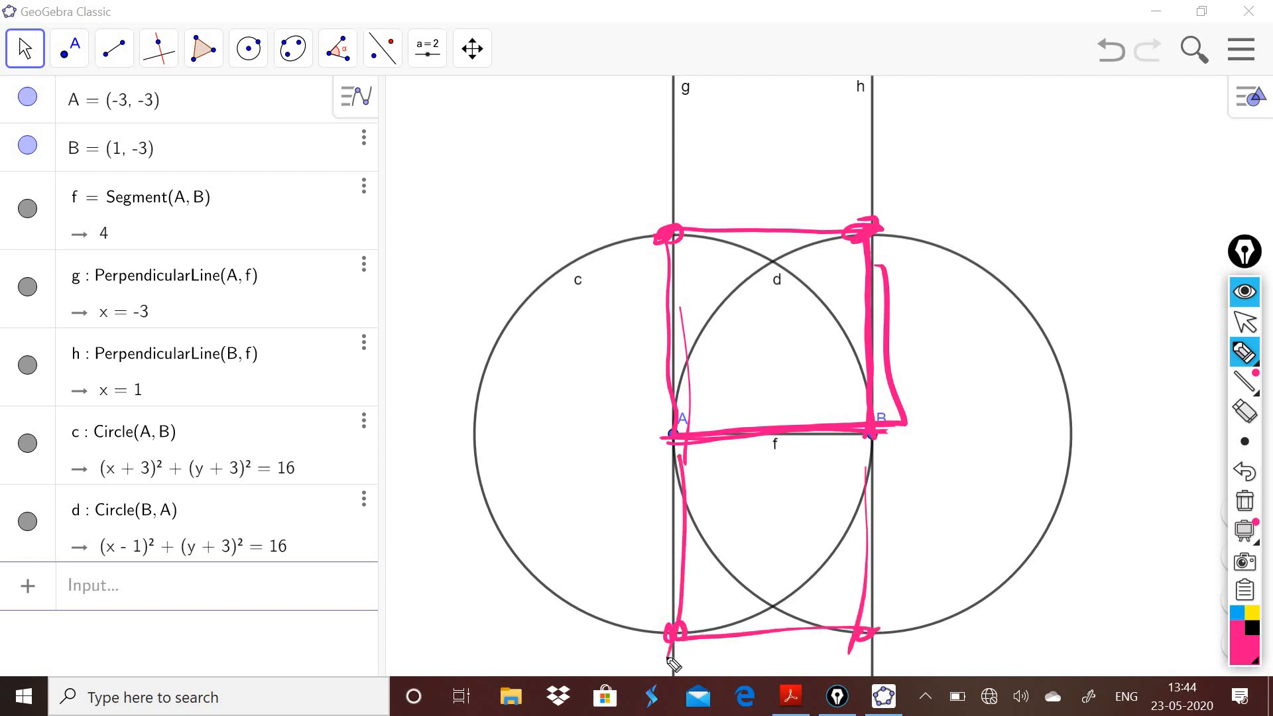
click(1243, 504)
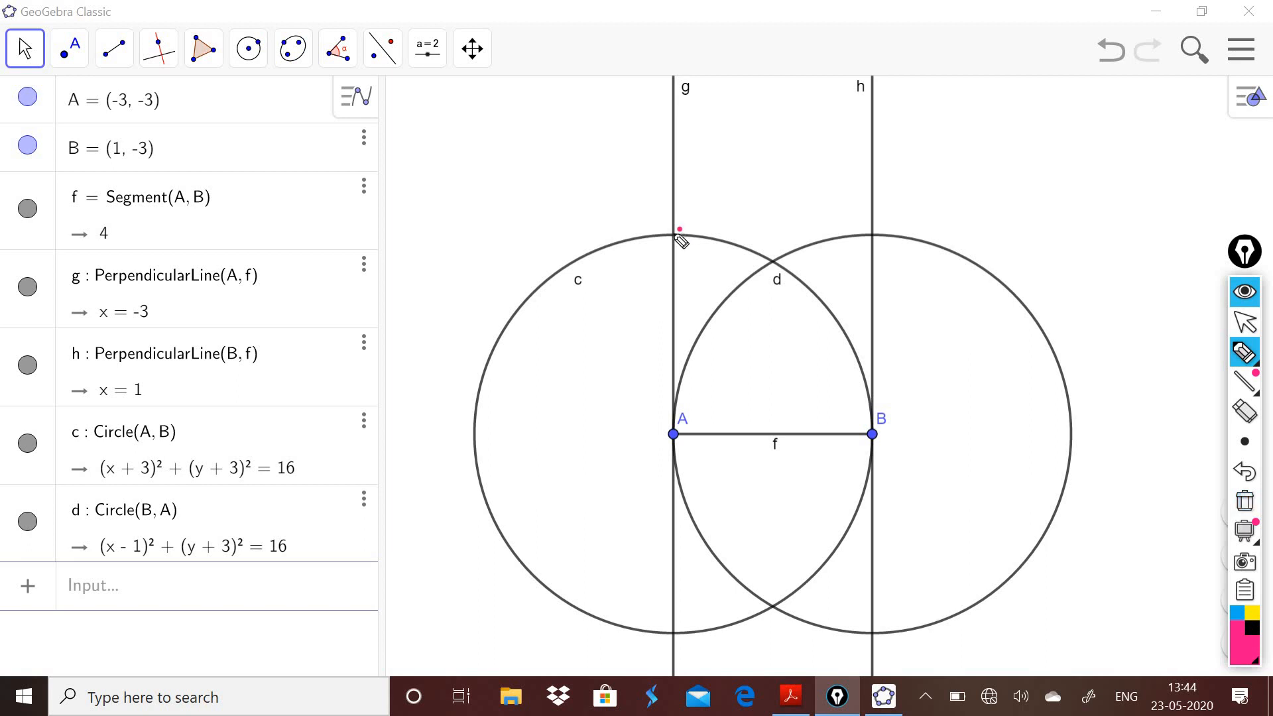
Draw pen strokes beside circle c and across line g, ring their upper intersection, and clear the annotations
click(1246, 356)
mouse_move(569, 240)
mouse_down()
mouse_move(583, 305)
mouse_move(557, 231)
mouse_up()
mouse_move(624, 201)
mouse_down()
mouse_move(749, 161)
mouse_move(699, 176)
mouse_up()
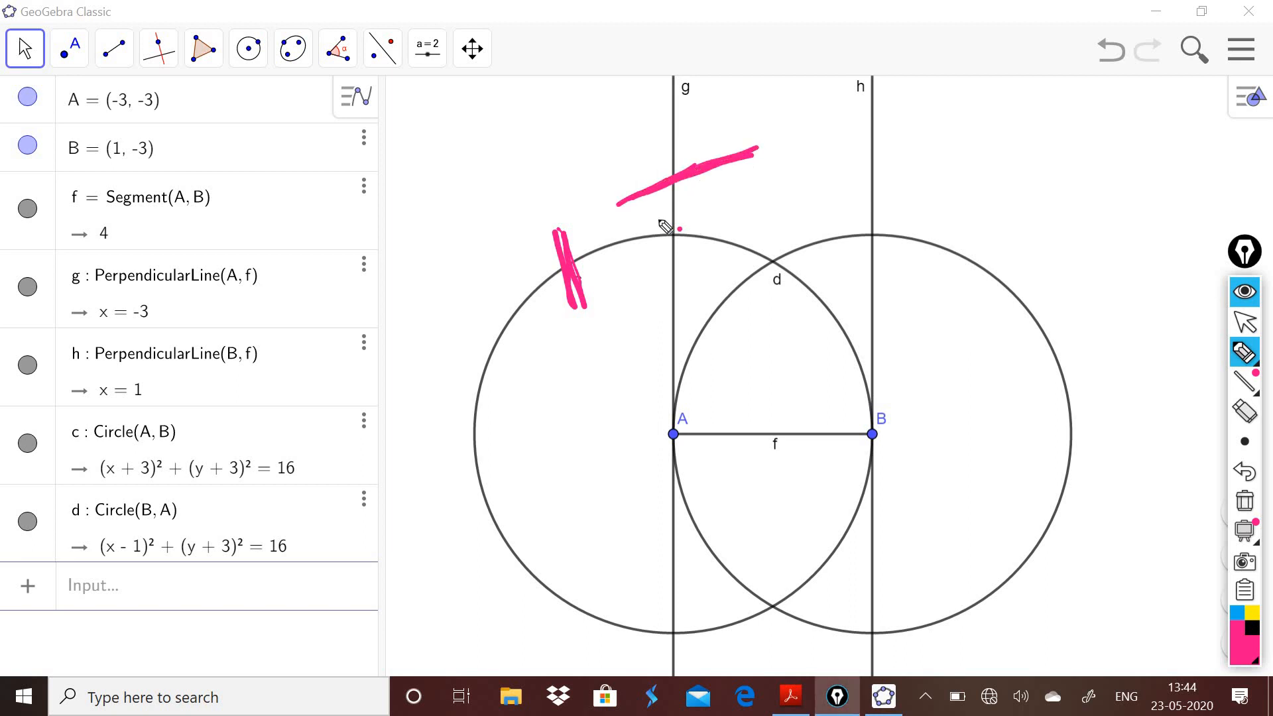
mouse_move(665, 225)
mouse_down()
mouse_move(665, 244)
mouse_move(665, 201)
mouse_up()
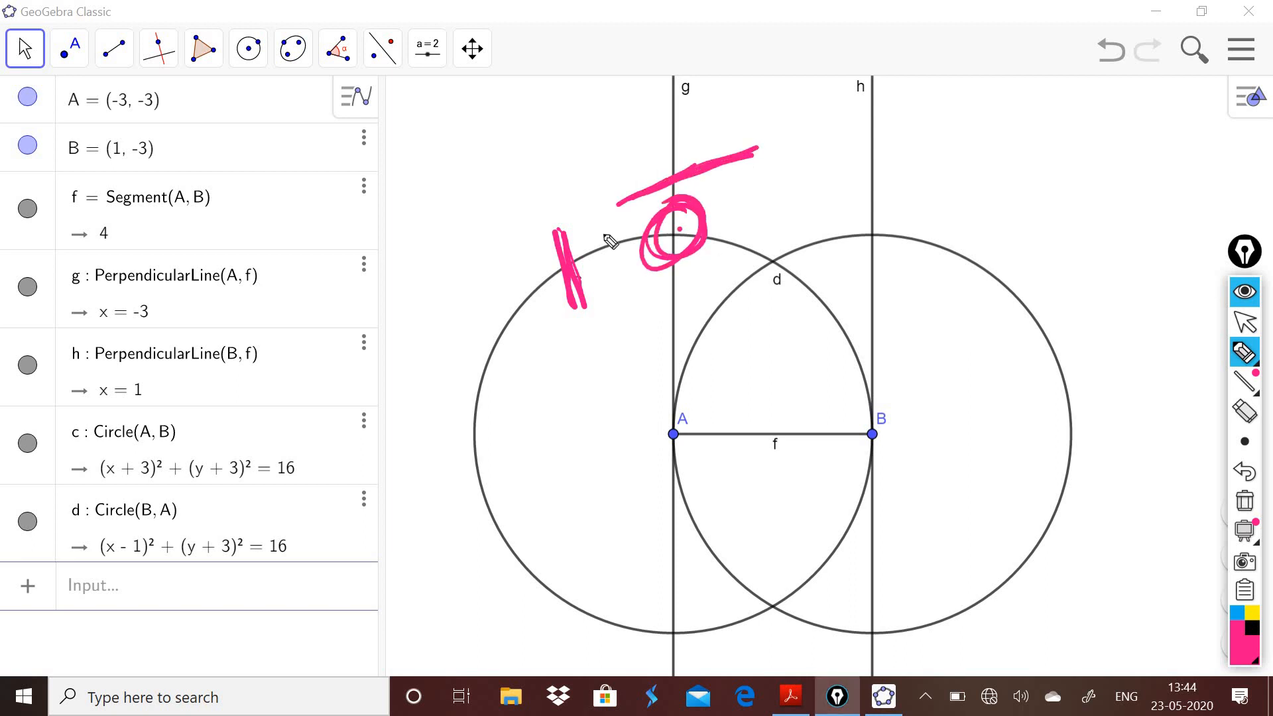
click(1245, 504)
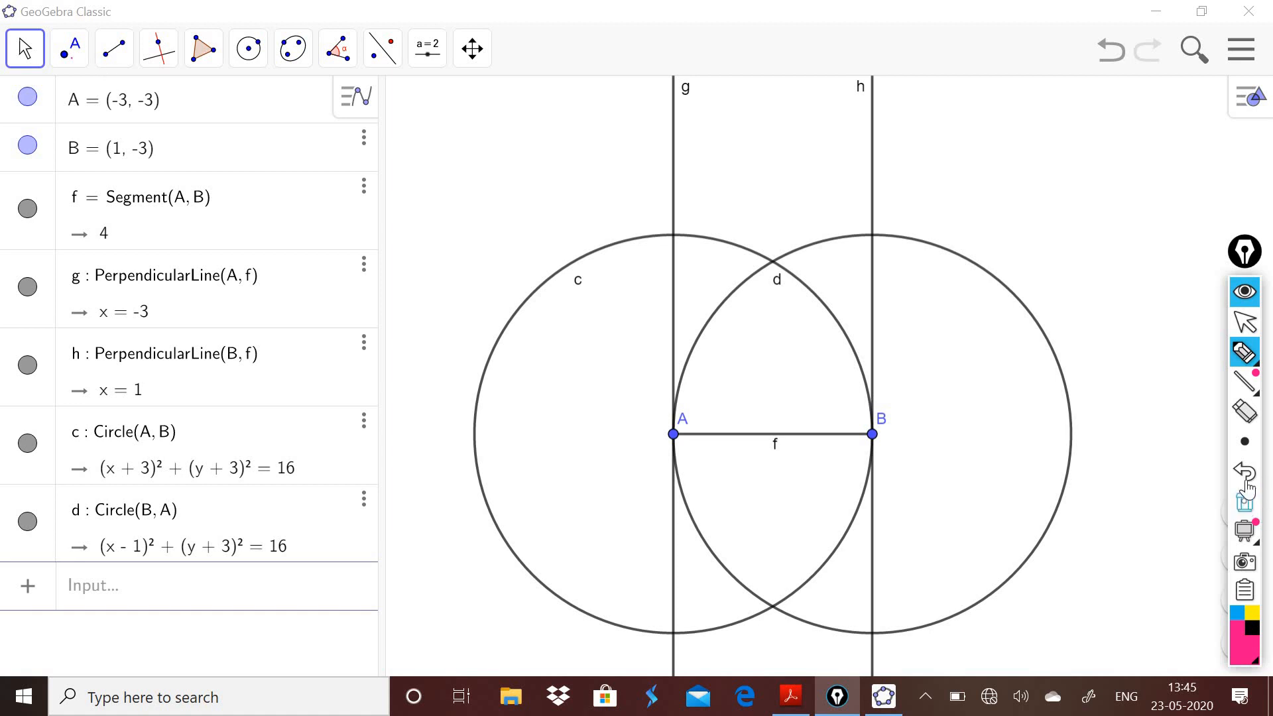
Create intersection points where line g meets circle c and line h meets circle d, both above segment AB
click(1245, 323)
click(73, 53)
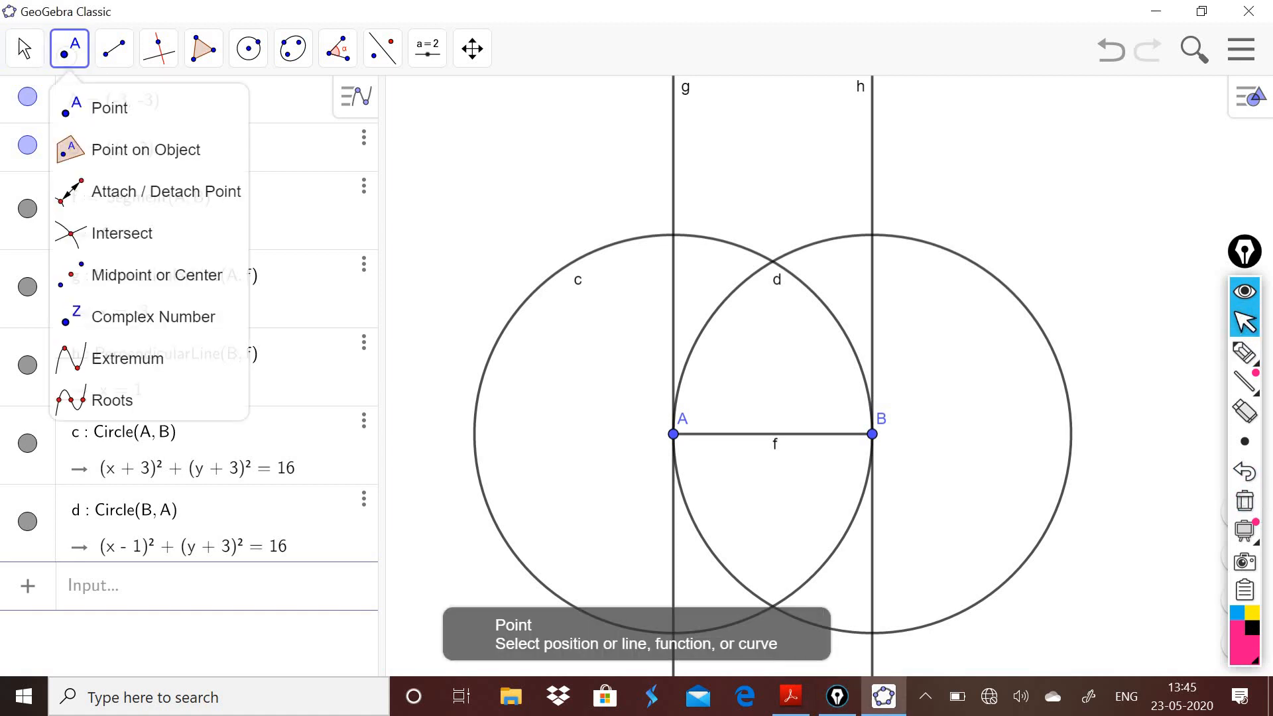
click(106, 233)
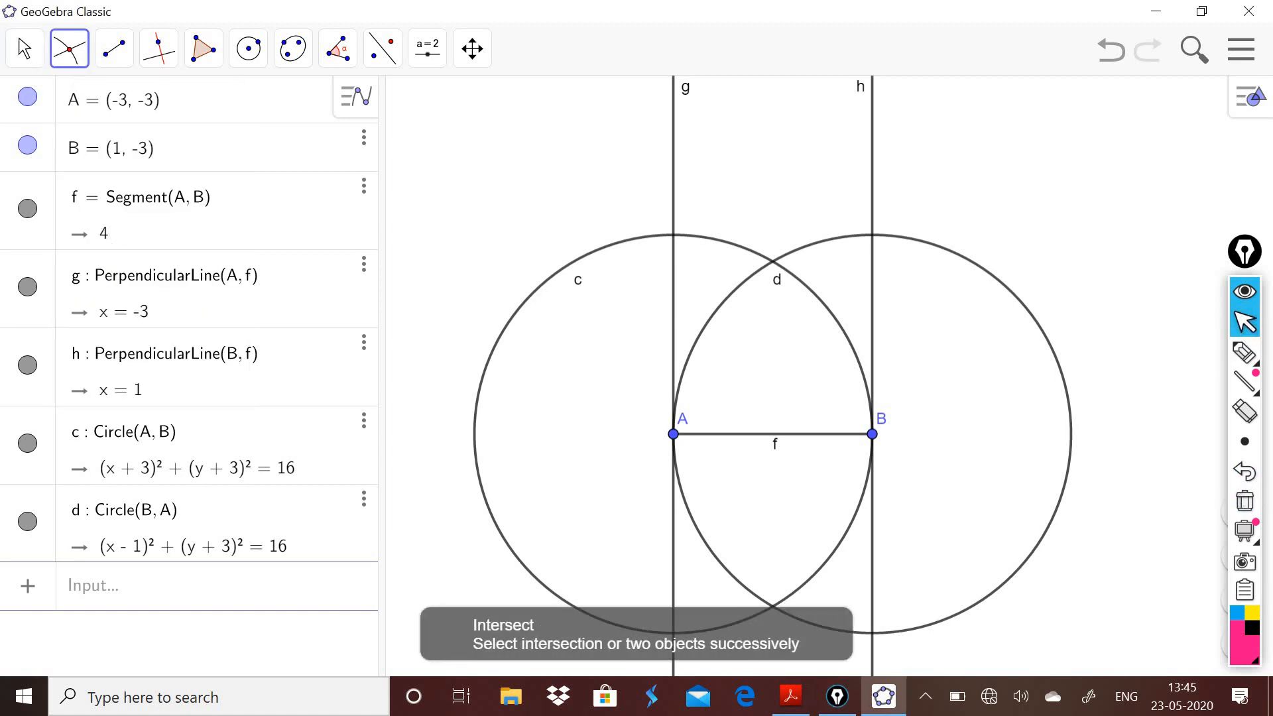
click(667, 230)
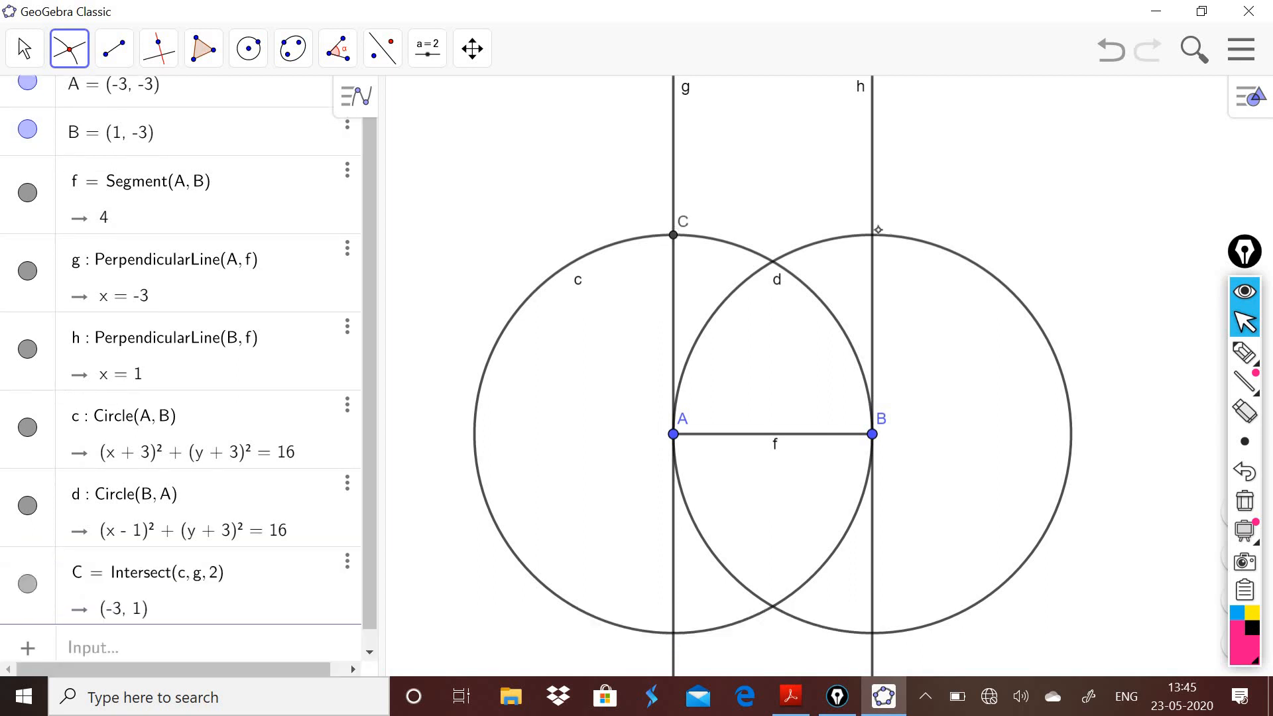
click(878, 230)
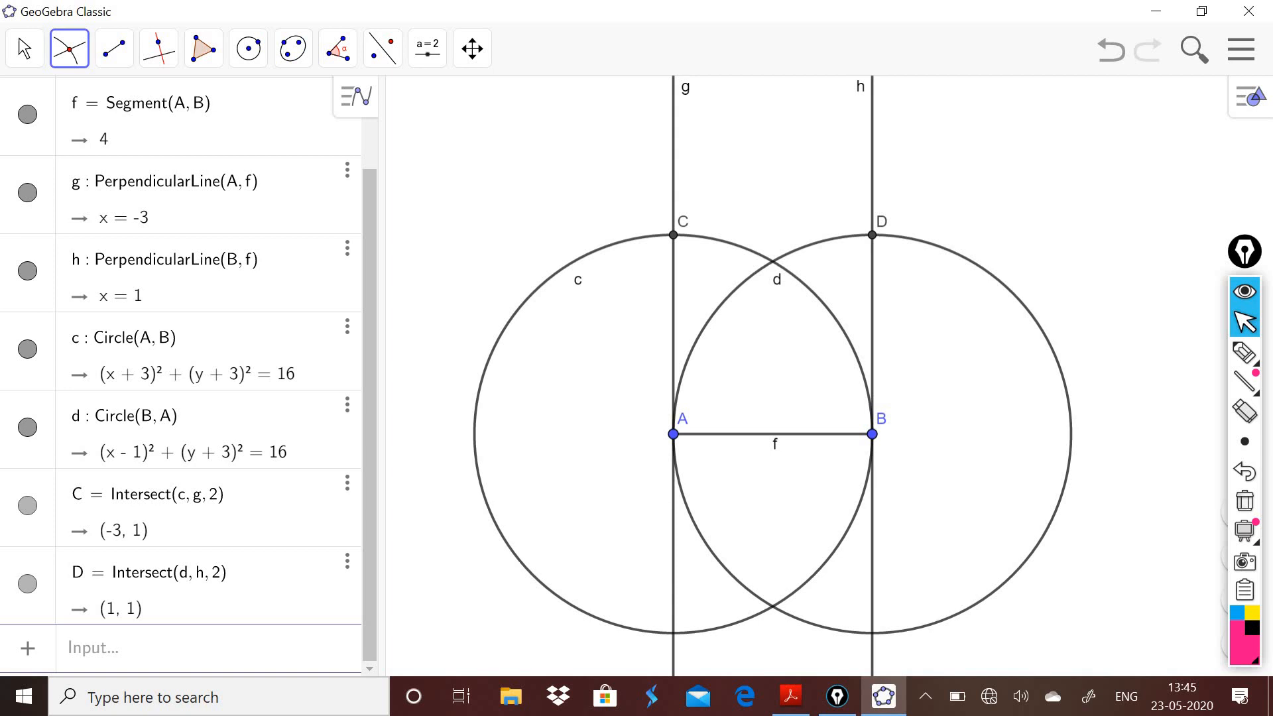
Ring points A, B, C and D with the annotation pen, tick the lower part of each circle, and clear the annotations
click(1245, 354)
mouse_move(709, 424)
mouse_down()
mouse_move(645, 469)
mouse_move(683, 472)
mouse_up()
mouse_move(832, 428)
mouse_down()
mouse_move(938, 446)
mouse_move(928, 472)
mouse_up()
mouse_move(720, 244)
mouse_down()
mouse_move(611, 264)
mouse_move(682, 273)
mouse_up()
mouse_move(915, 190)
mouse_down()
mouse_move(877, 263)
mouse_move(895, 260)
mouse_up()
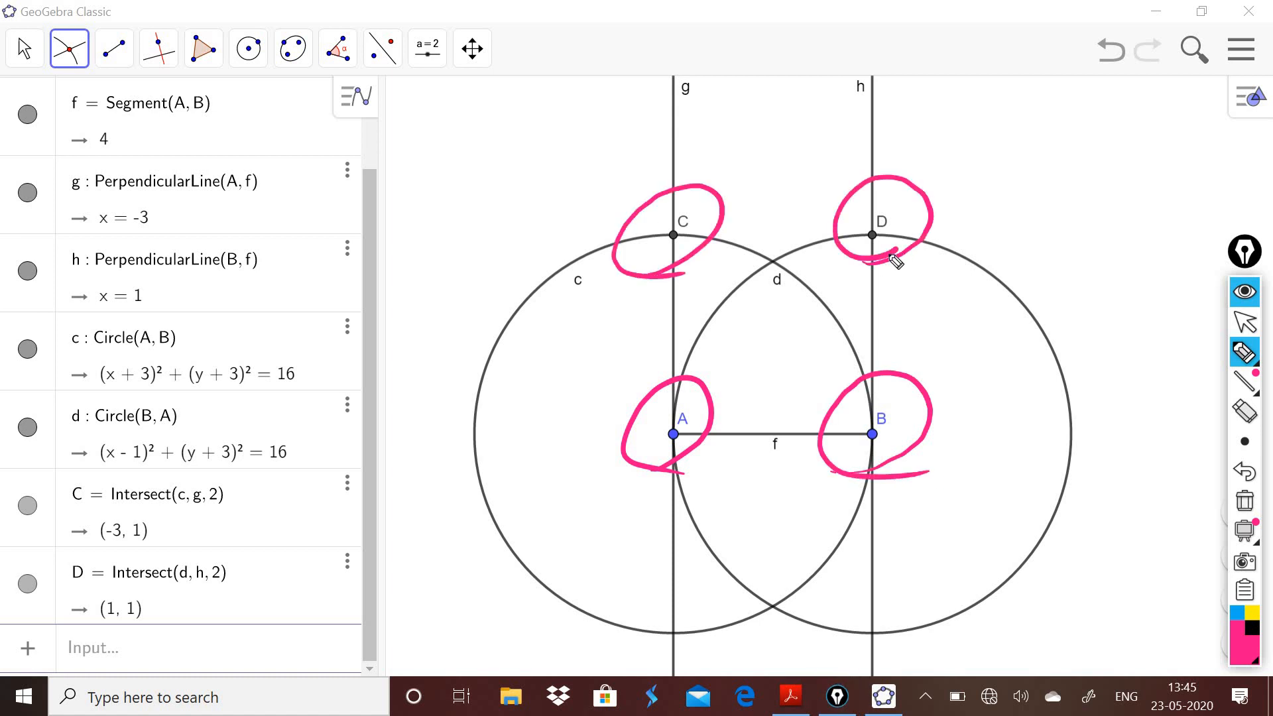
drag(643, 607, 683, 584)
drag(943, 595, 1060, 567)
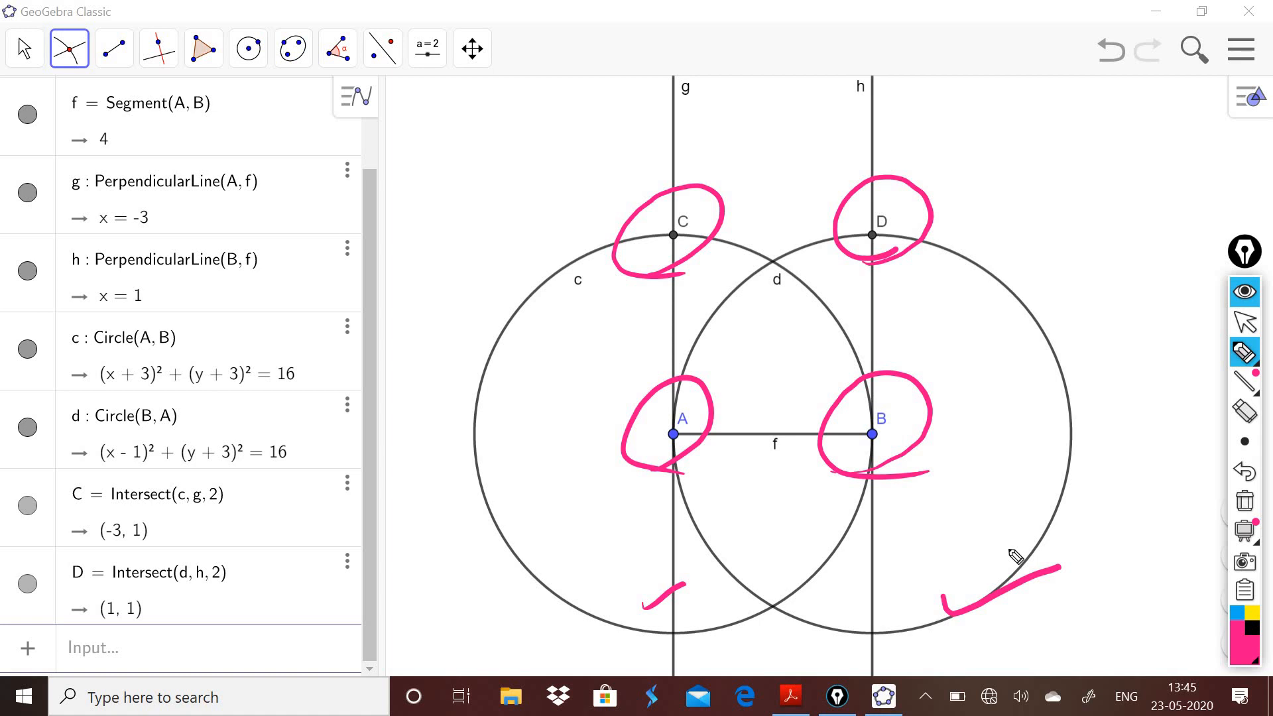
click(1244, 504)
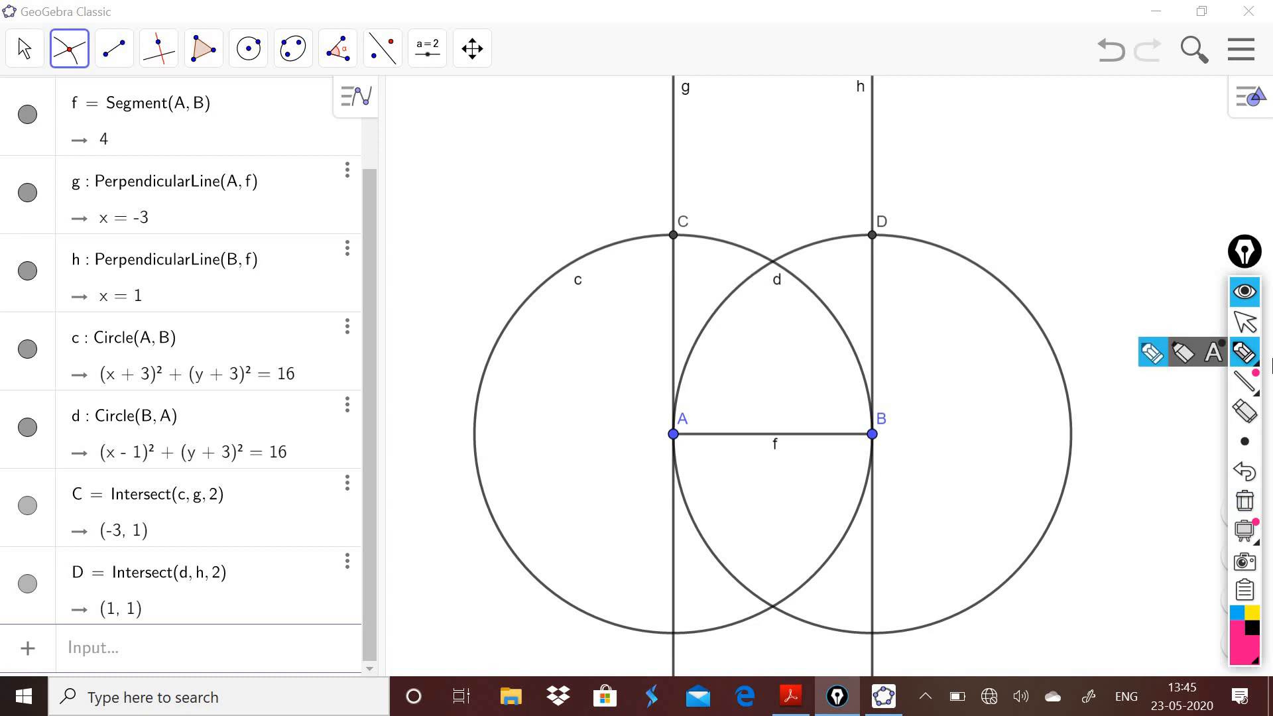
Hide circle c, centred at A, after marking its Show Object option with the pen and clearing the mark
click(1244, 322)
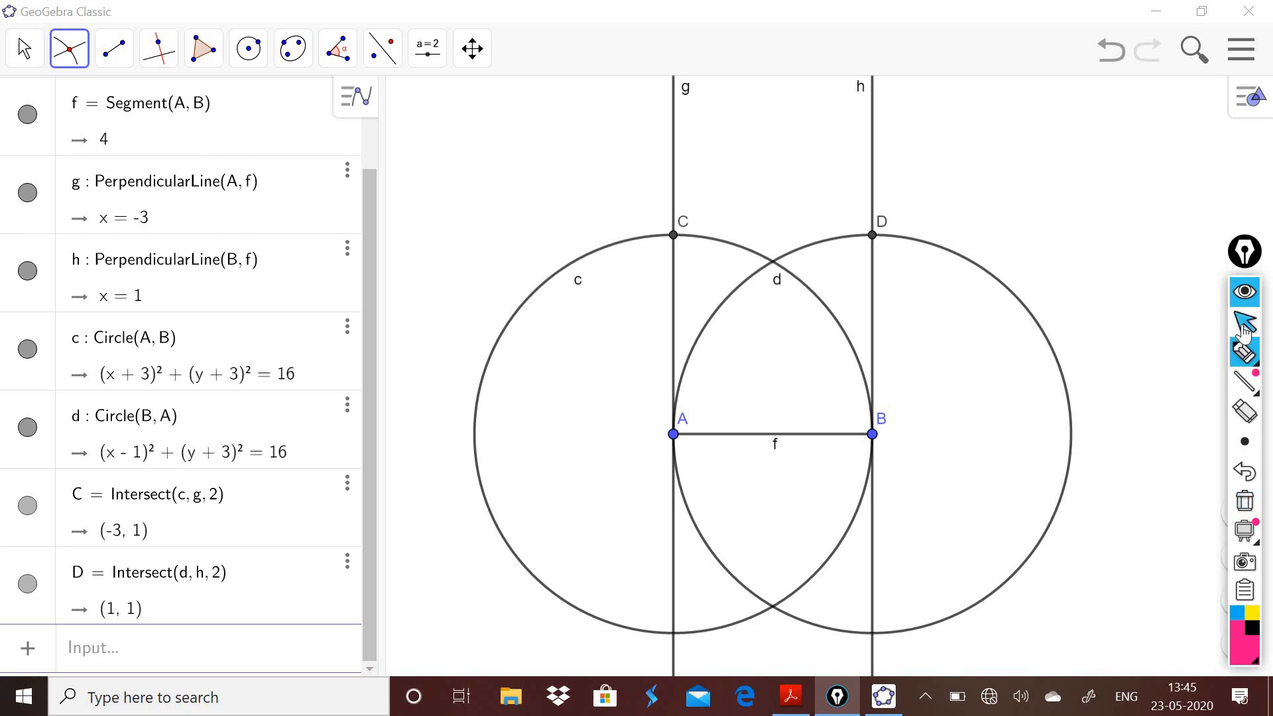
click(600, 252)
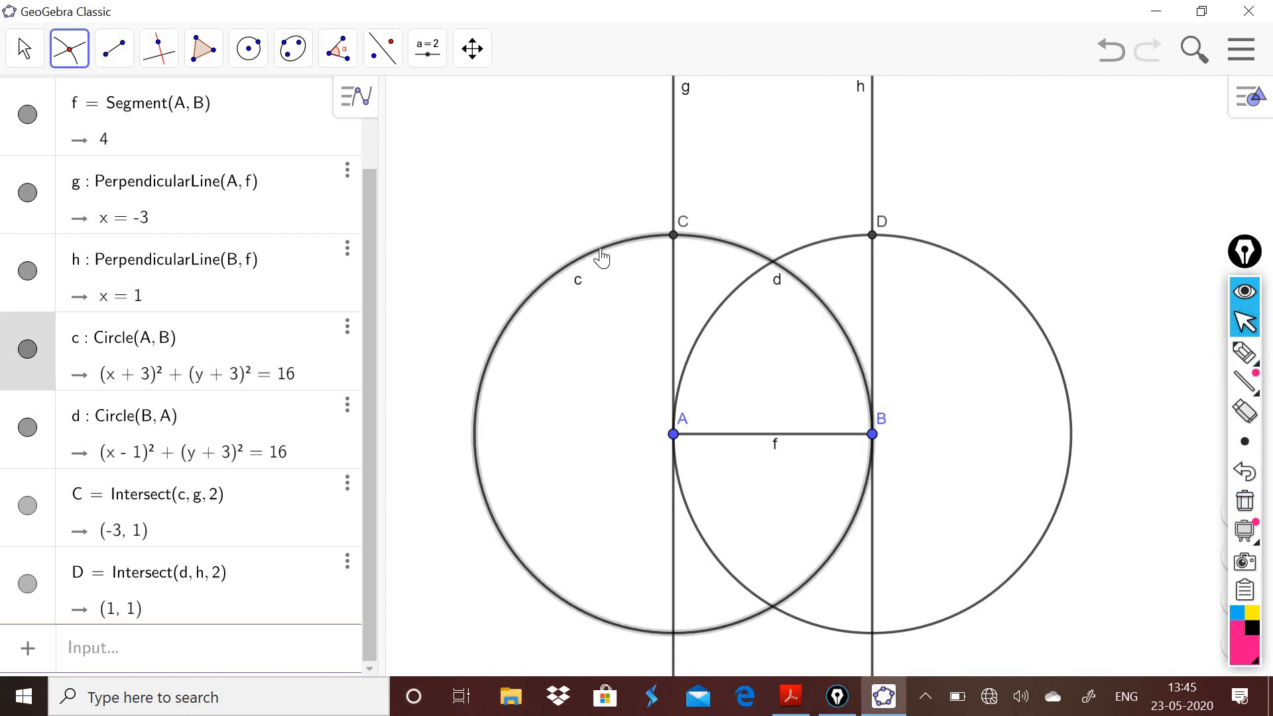
right_click(604, 257)
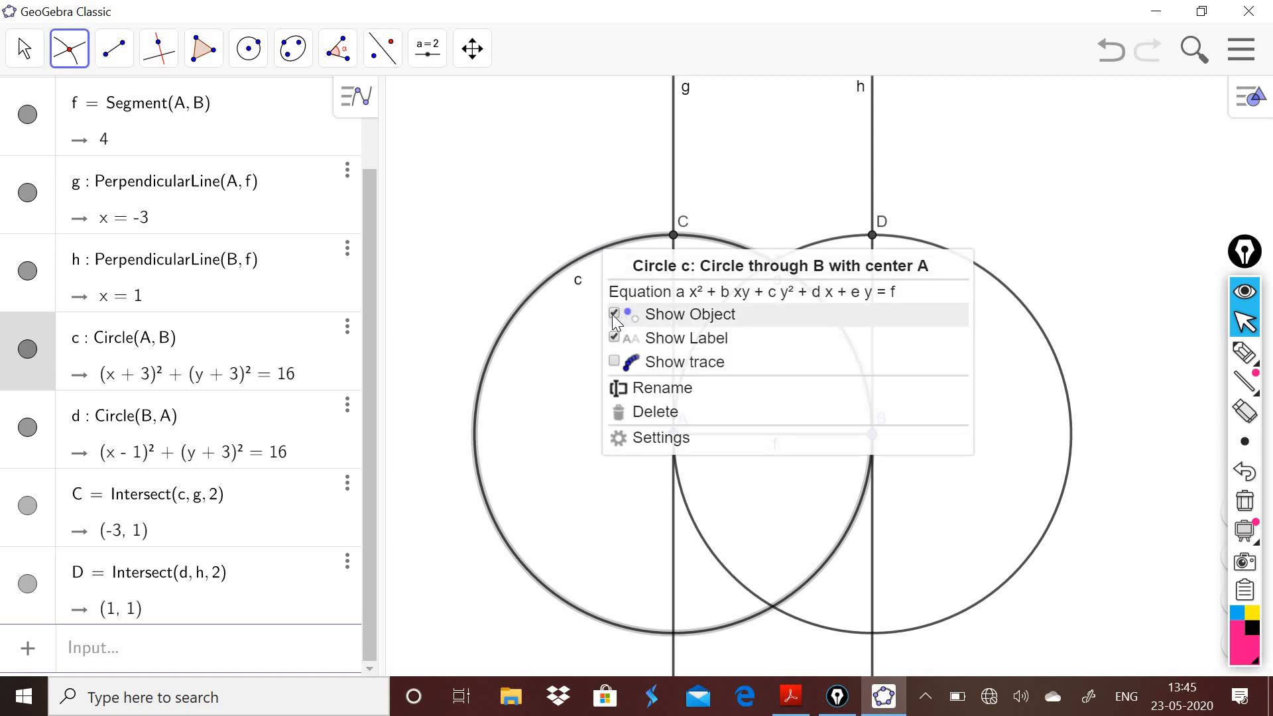
click(1244, 354)
mouse_move(602, 296)
mouse_down()
mouse_move(620, 323)
mouse_move(631, 296)
mouse_up()
click(1245, 502)
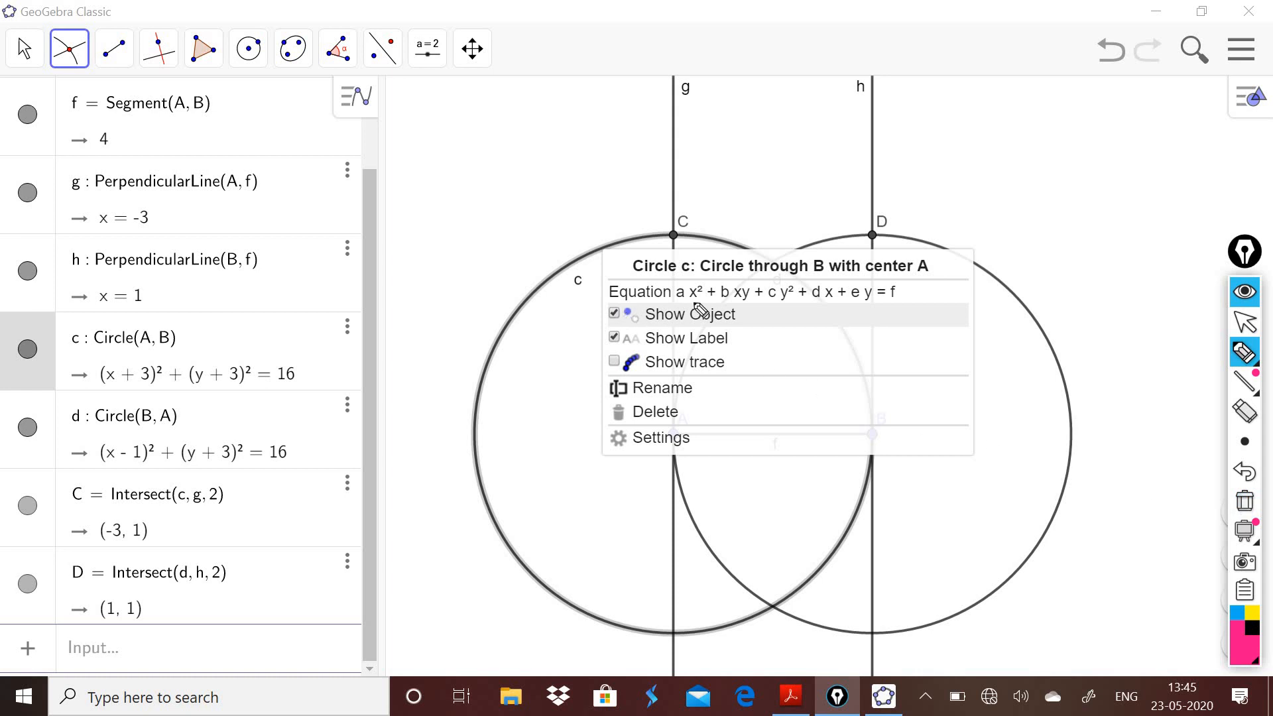
click(1245, 321)
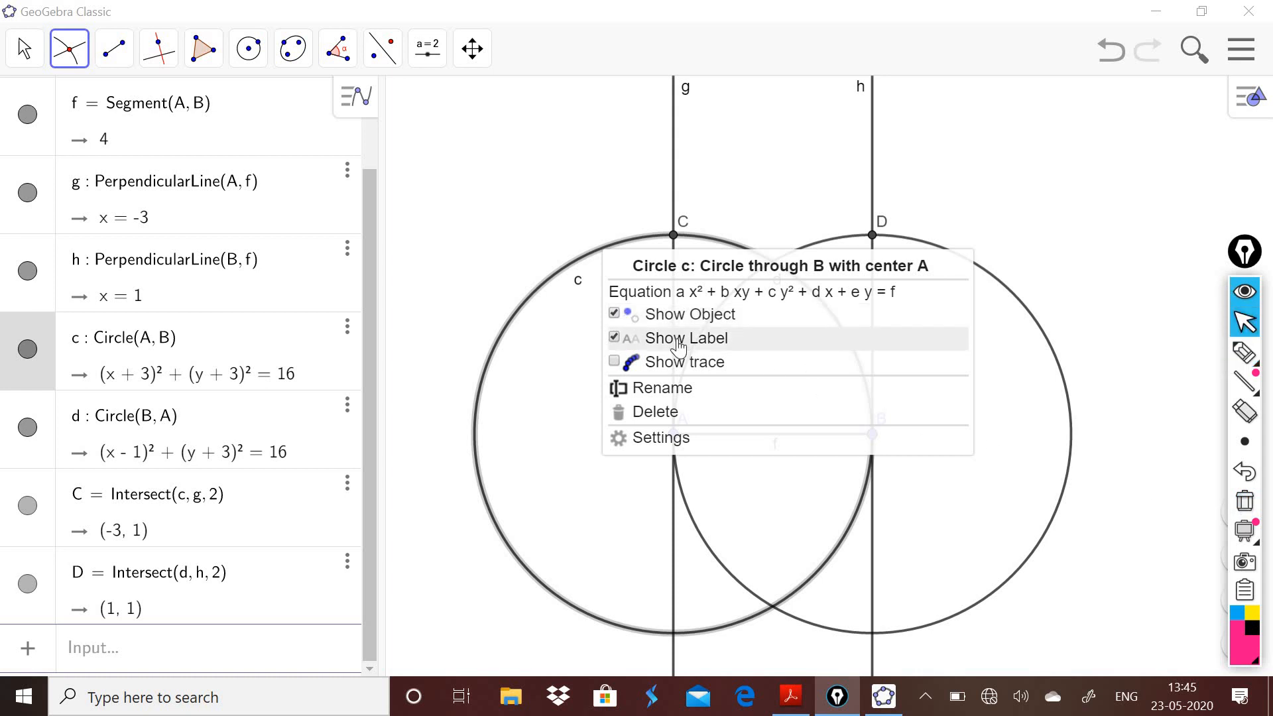
click(614, 315)
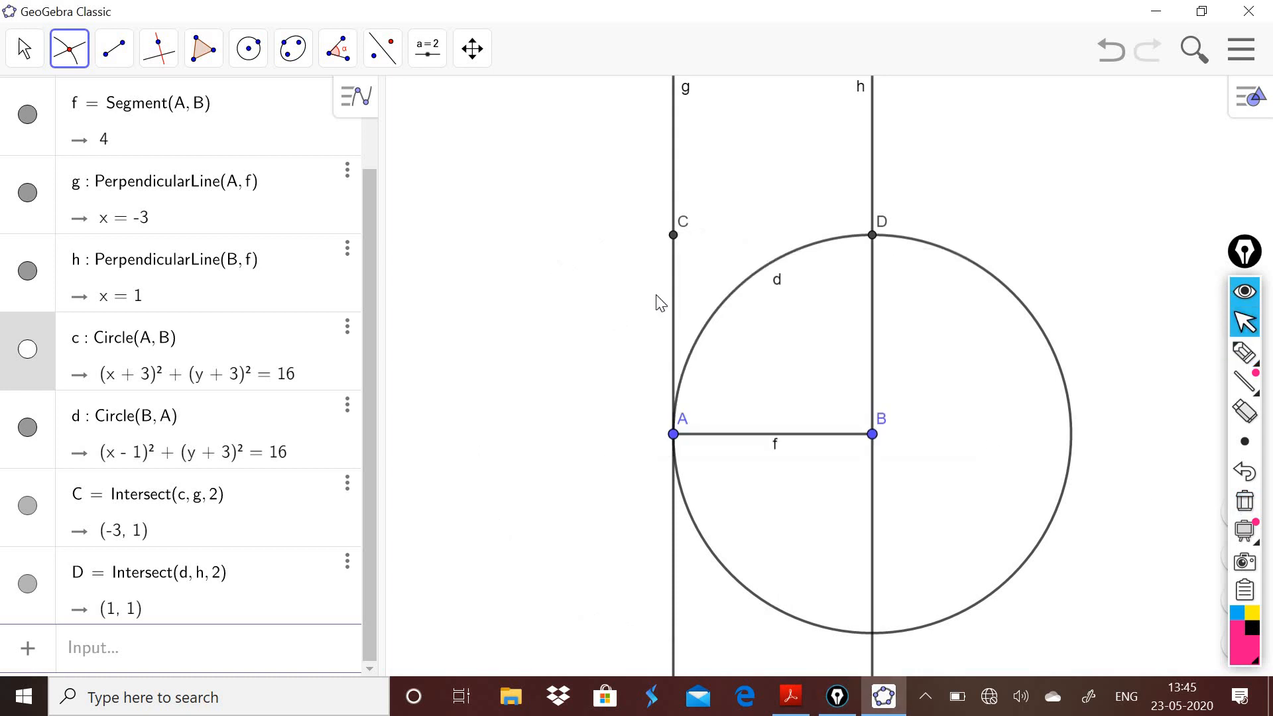
Select circle d, centred at B, and hide it
click(934, 255)
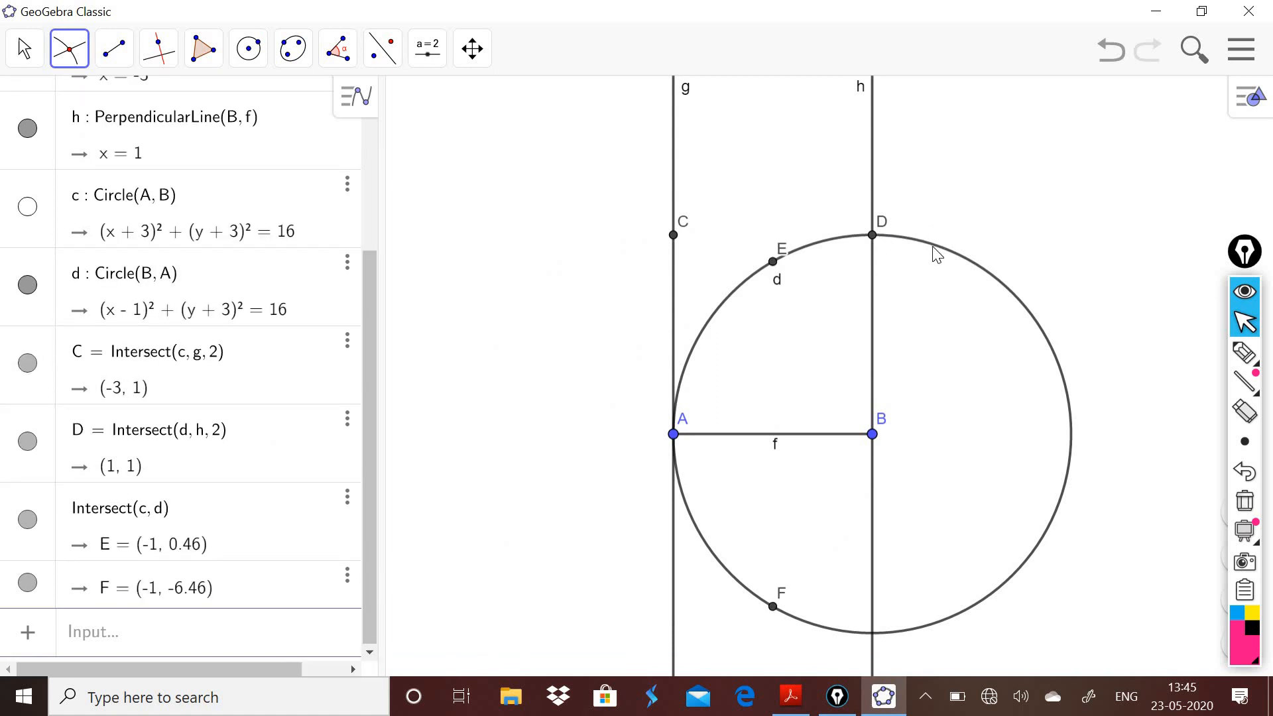
right_click(932, 247)
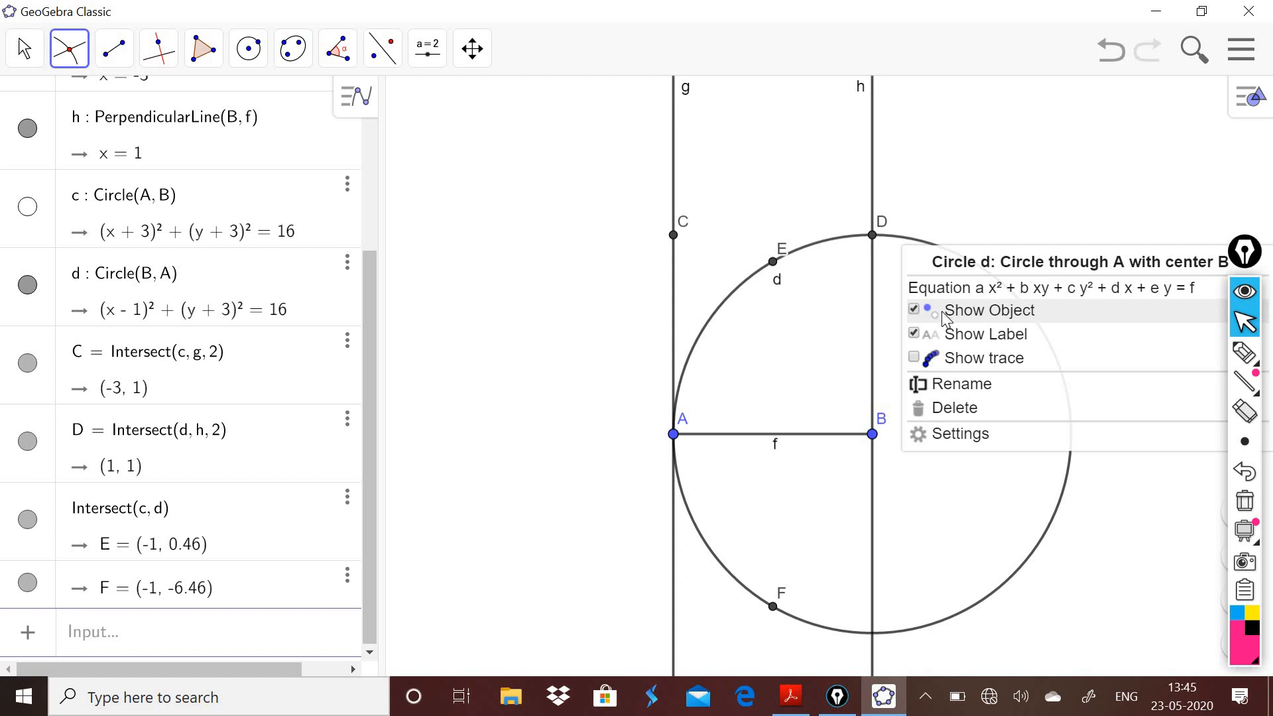
click(946, 312)
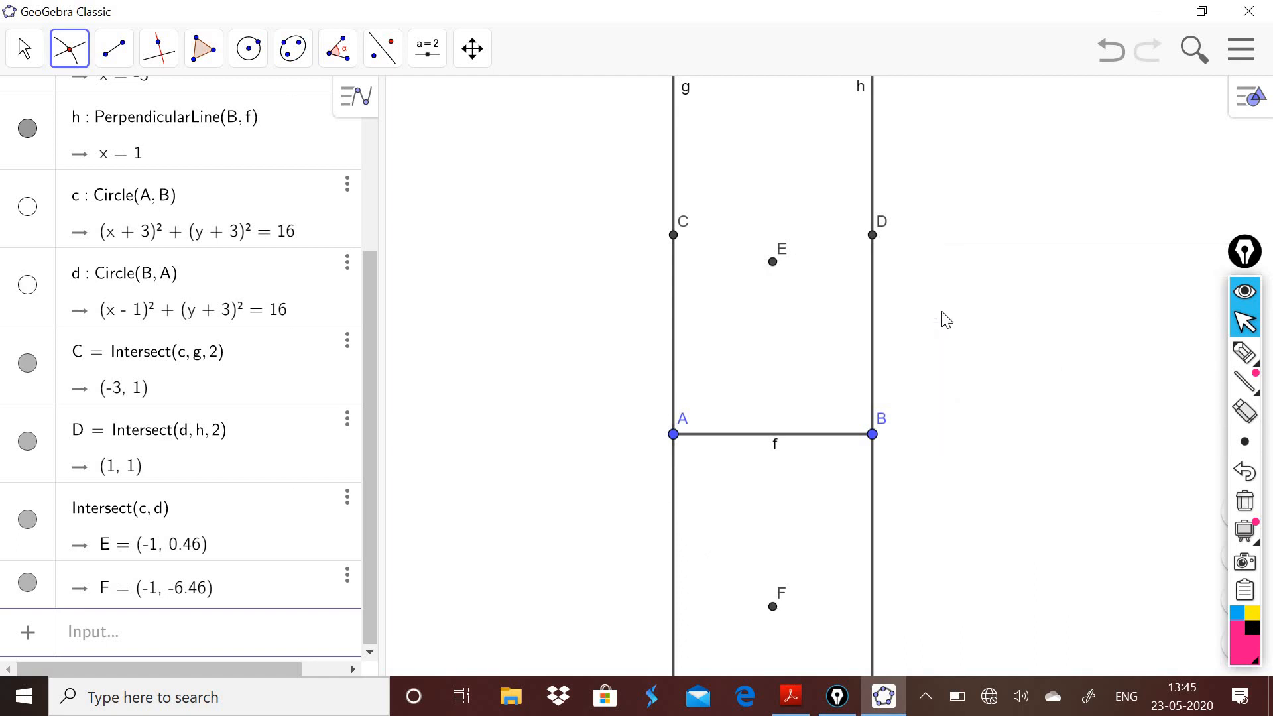
Hide the perpendicular lines g and h through points A and B
right_click(674, 157)
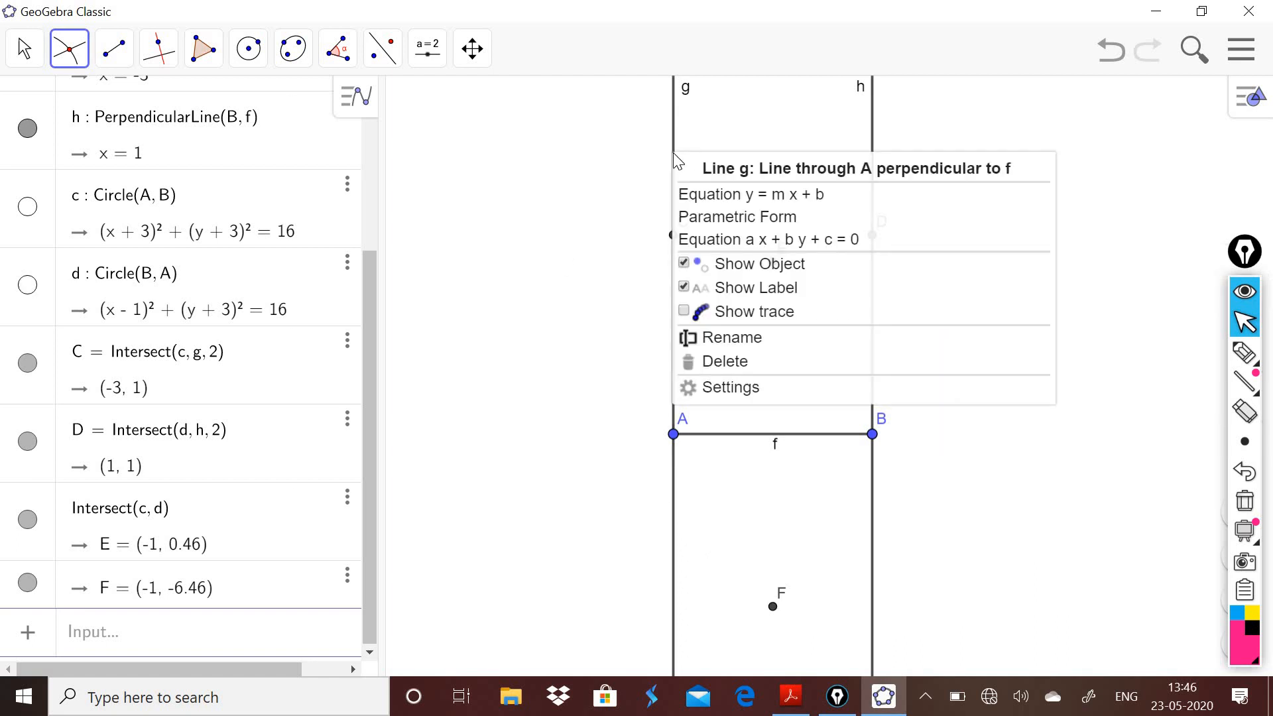
click(705, 269)
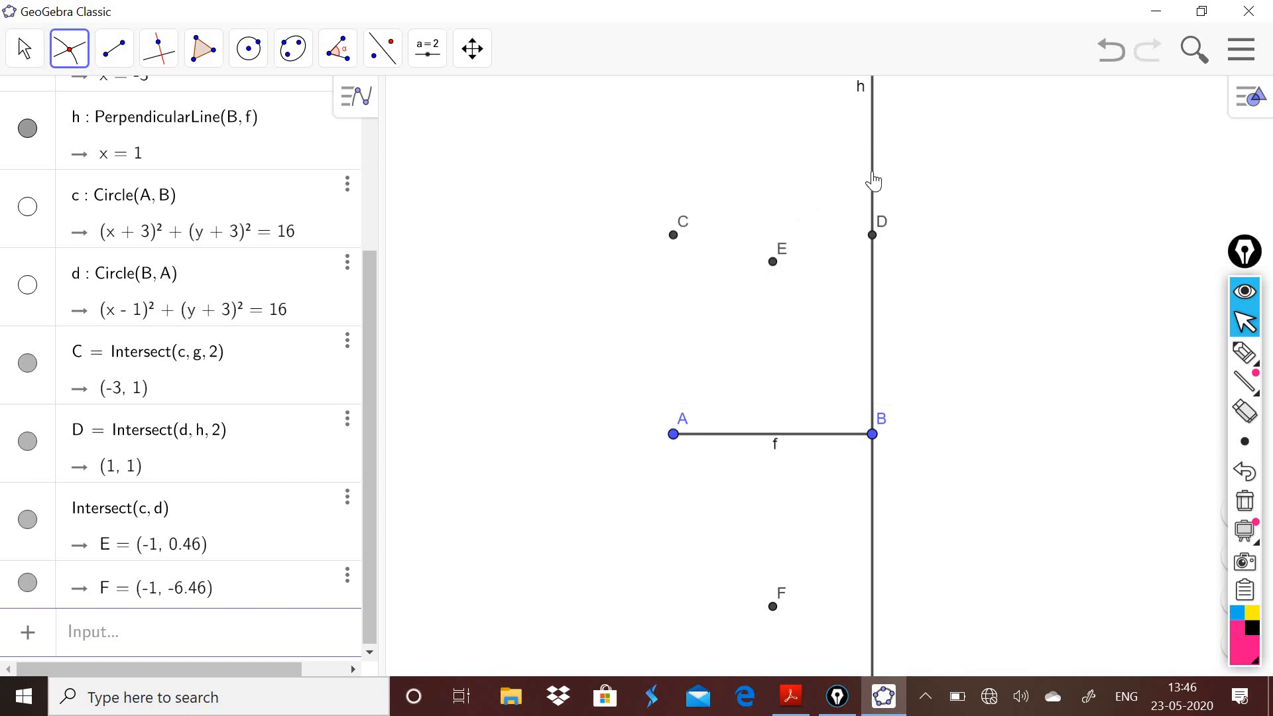
right_click(873, 180)
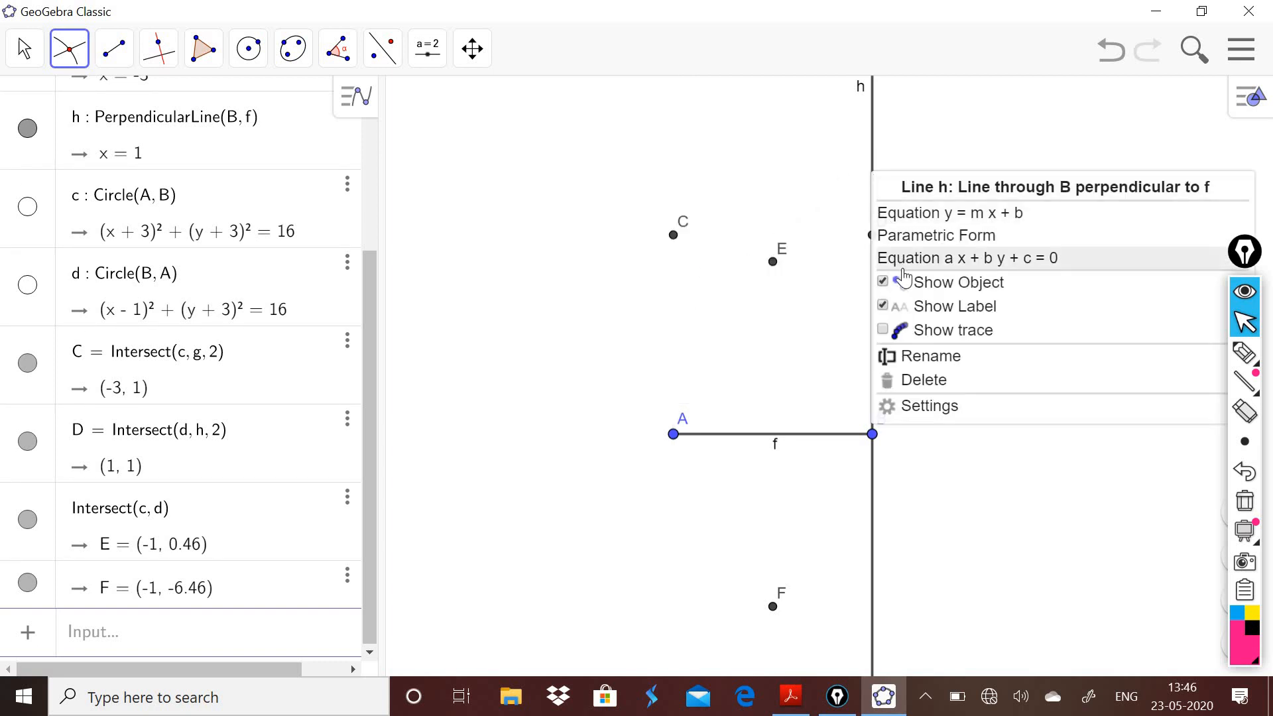
click(907, 287)
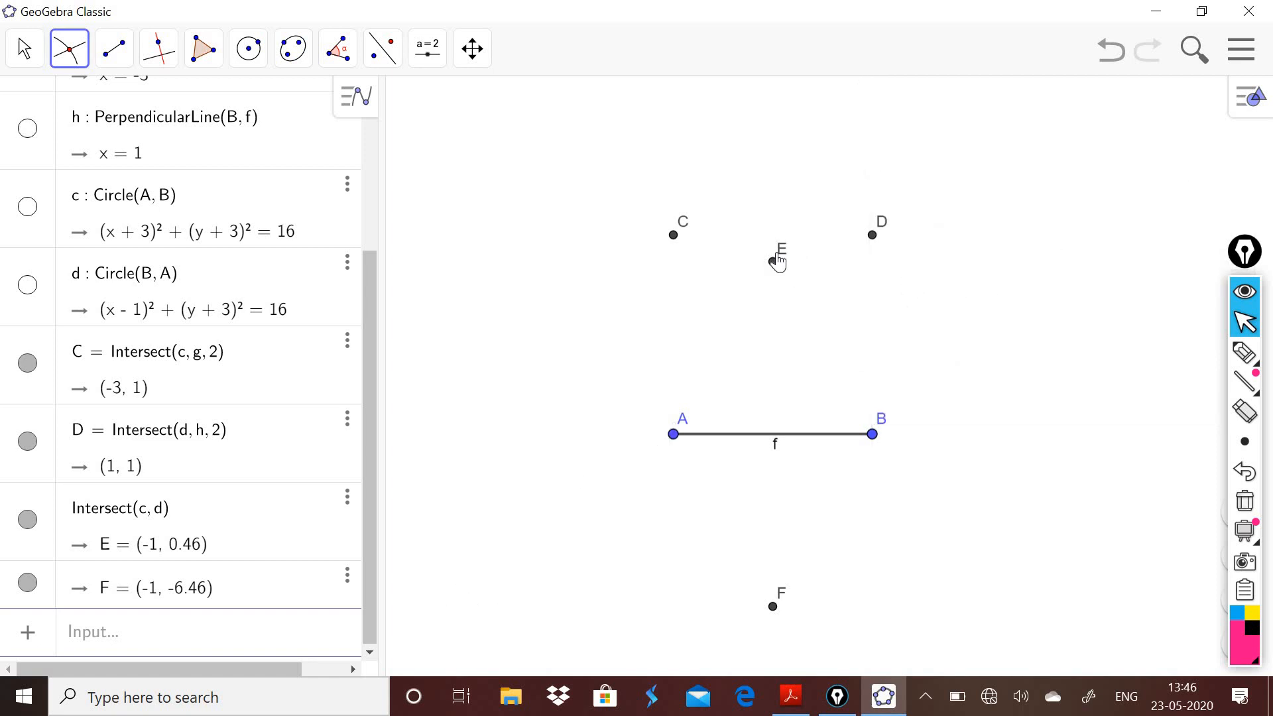
Hide the circle intersection points E and F
right_click(774, 262)
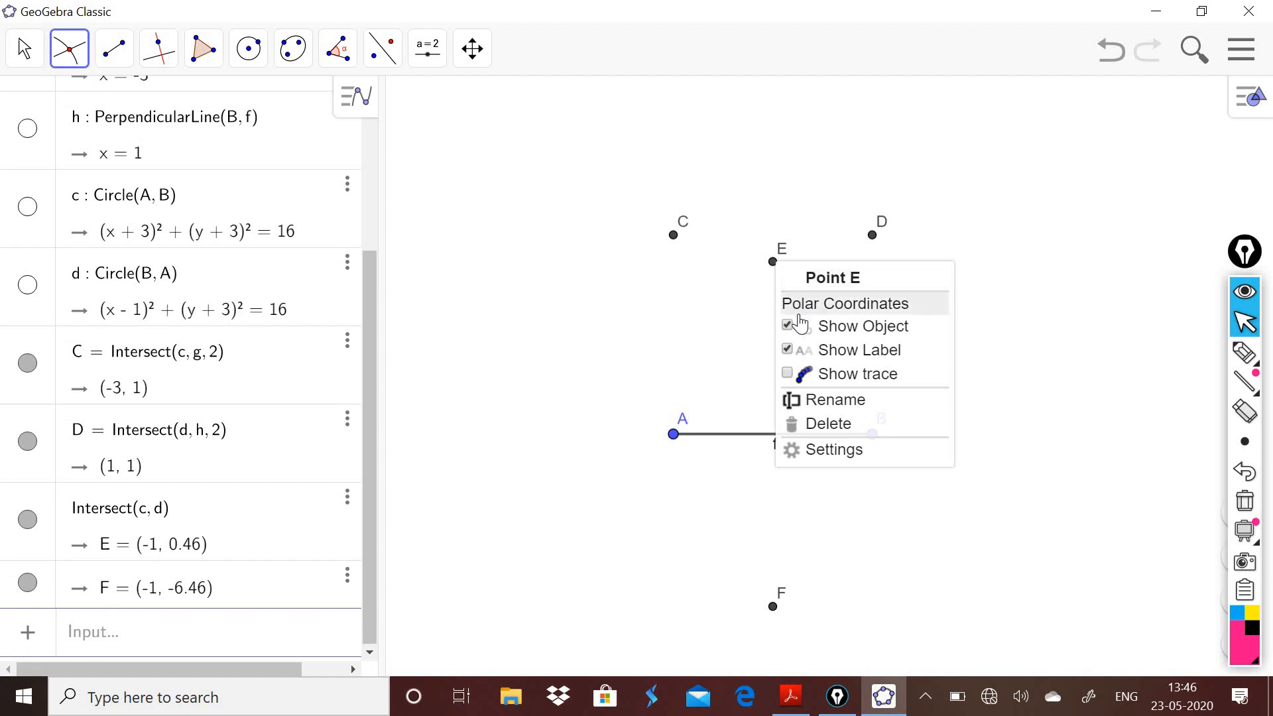
click(800, 314)
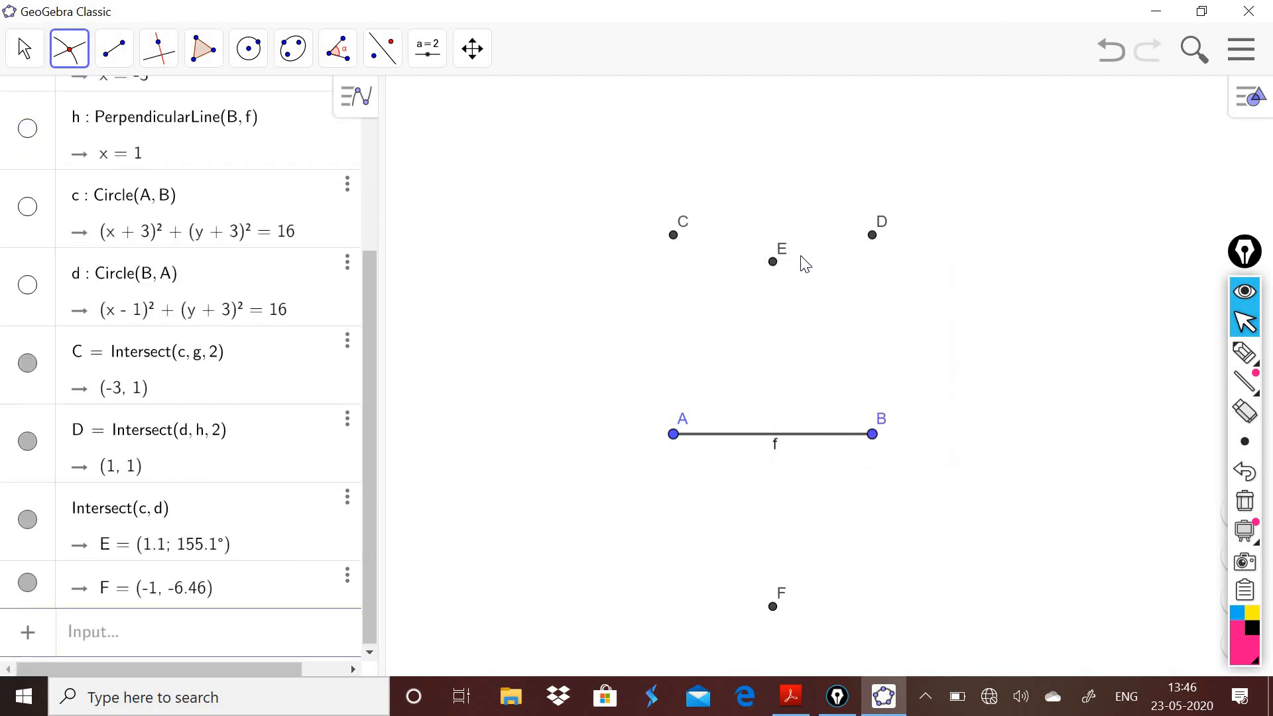
right_click(773, 263)
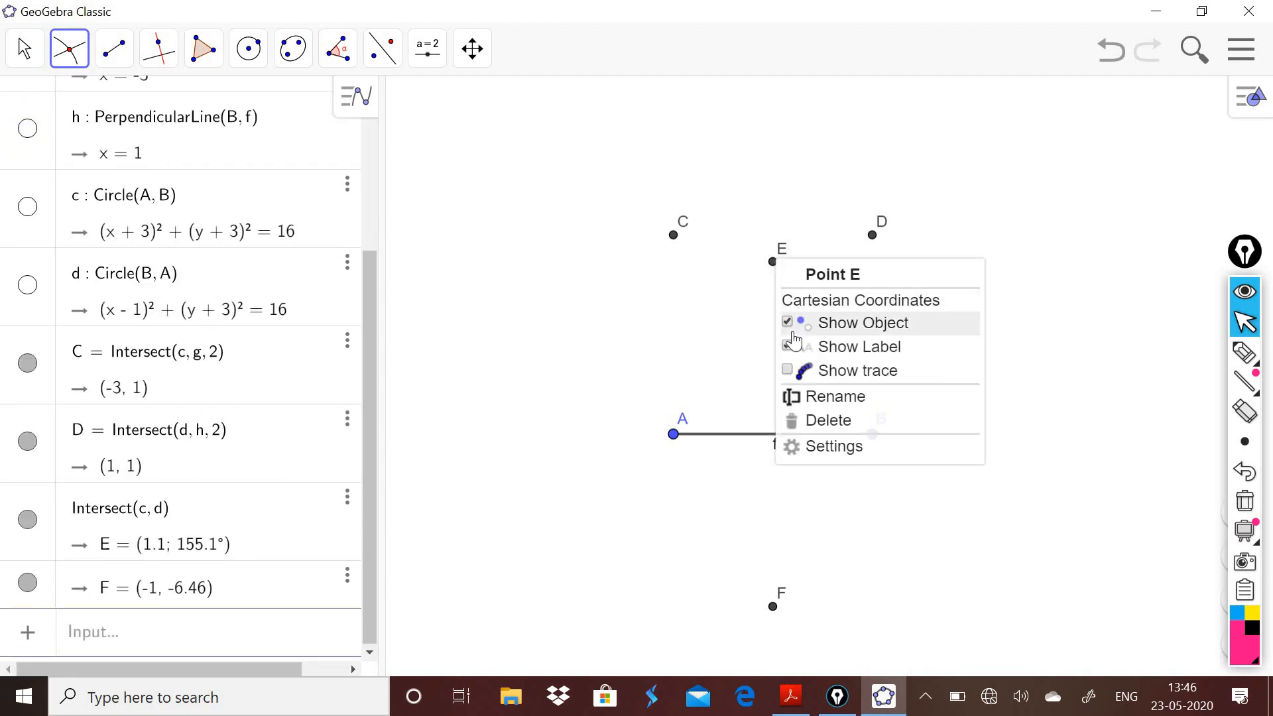
click(794, 332)
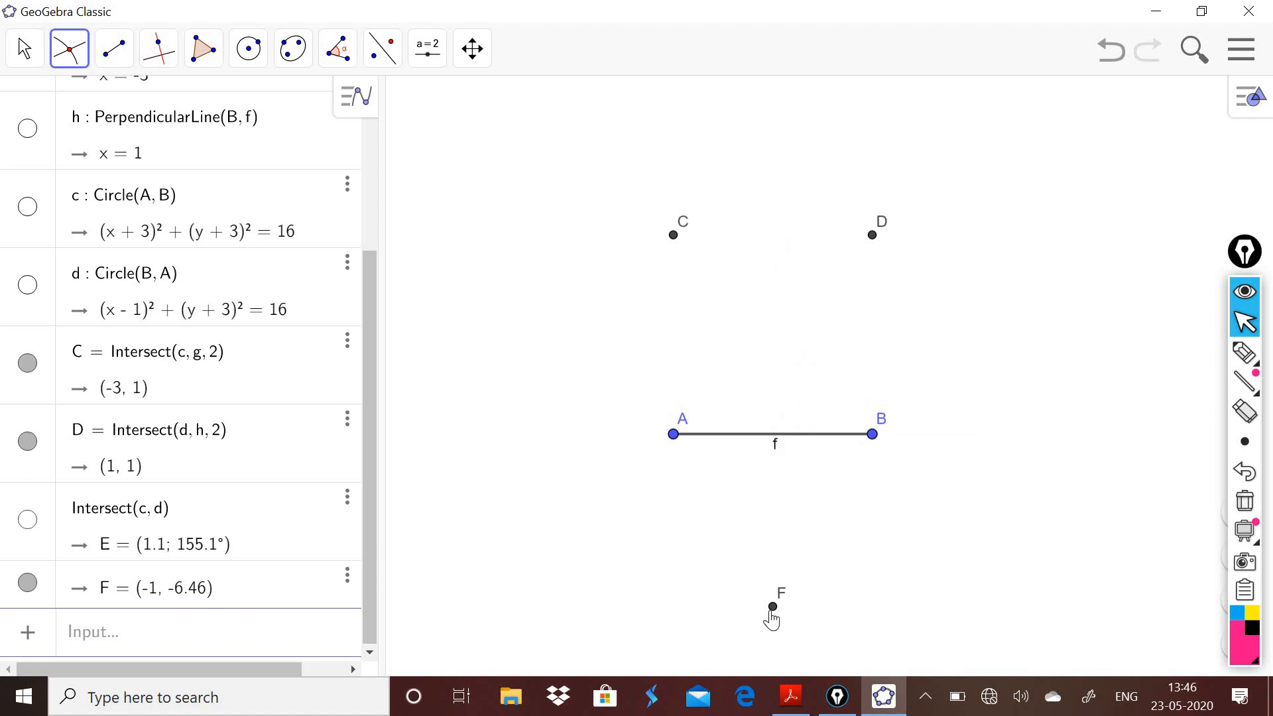
right_click(772, 610)
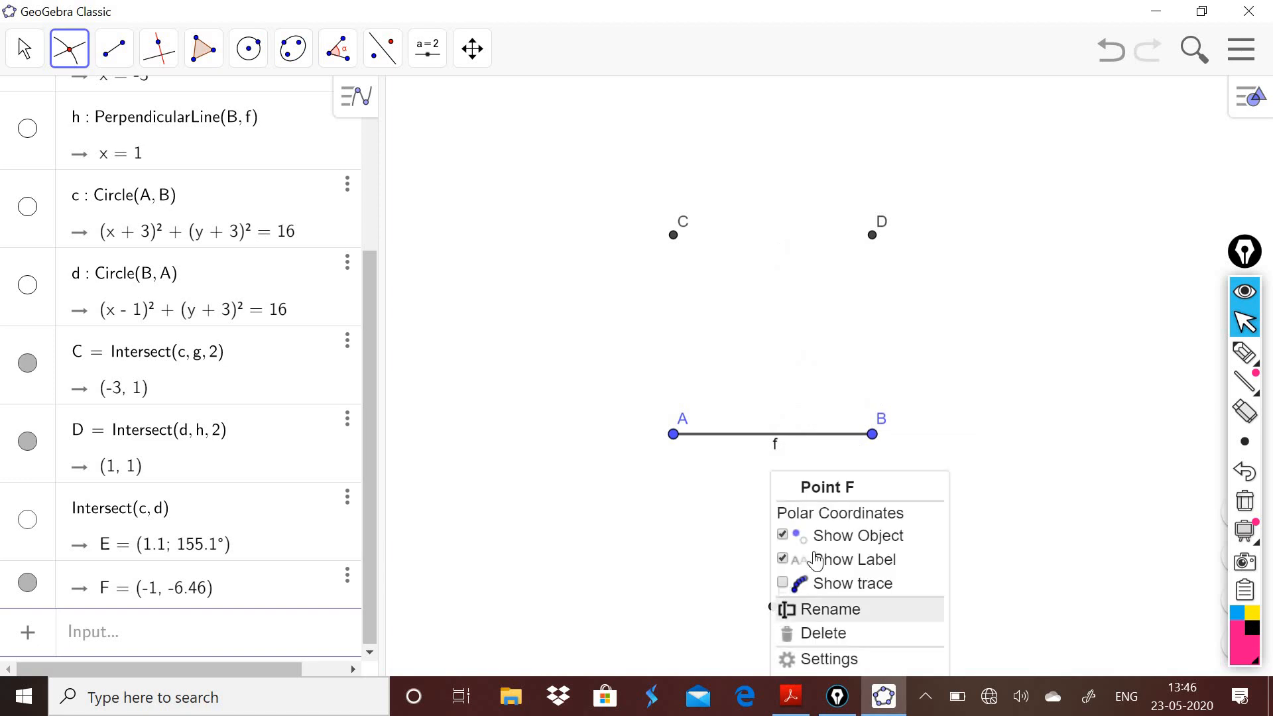
click(829, 539)
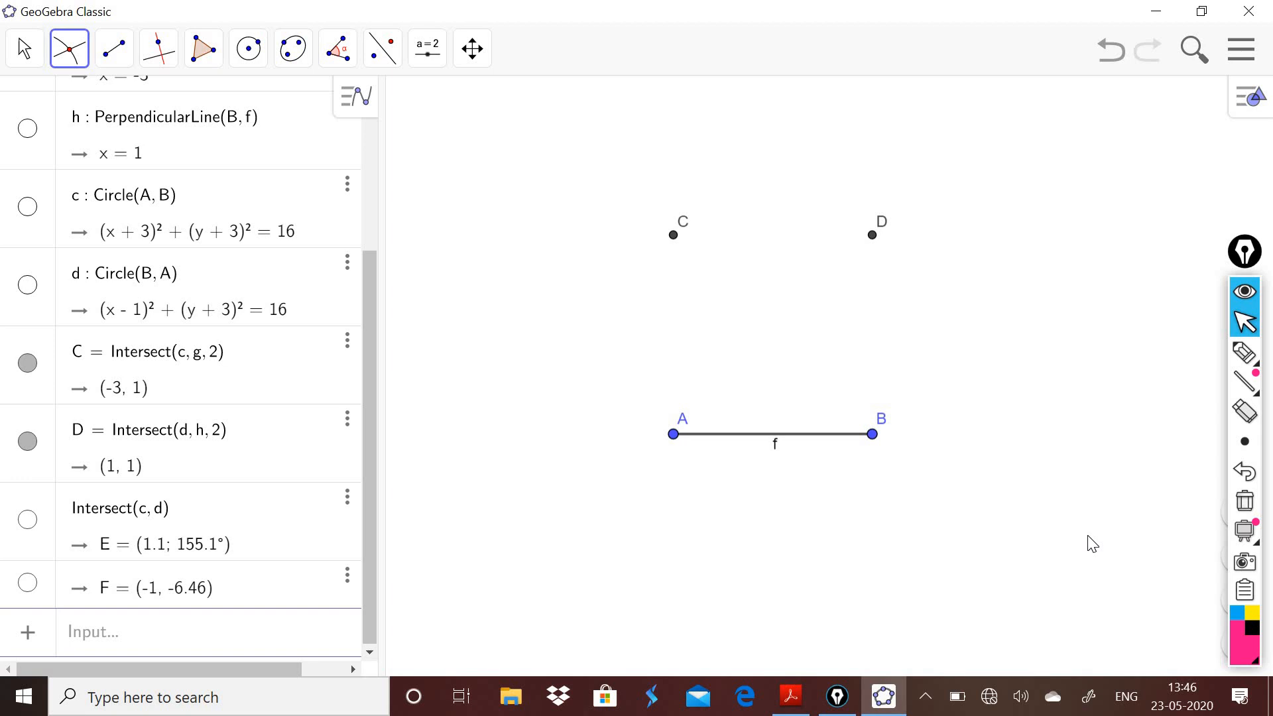
Draw segments AC, CD and DB to close the square on segment AB
click(114, 50)
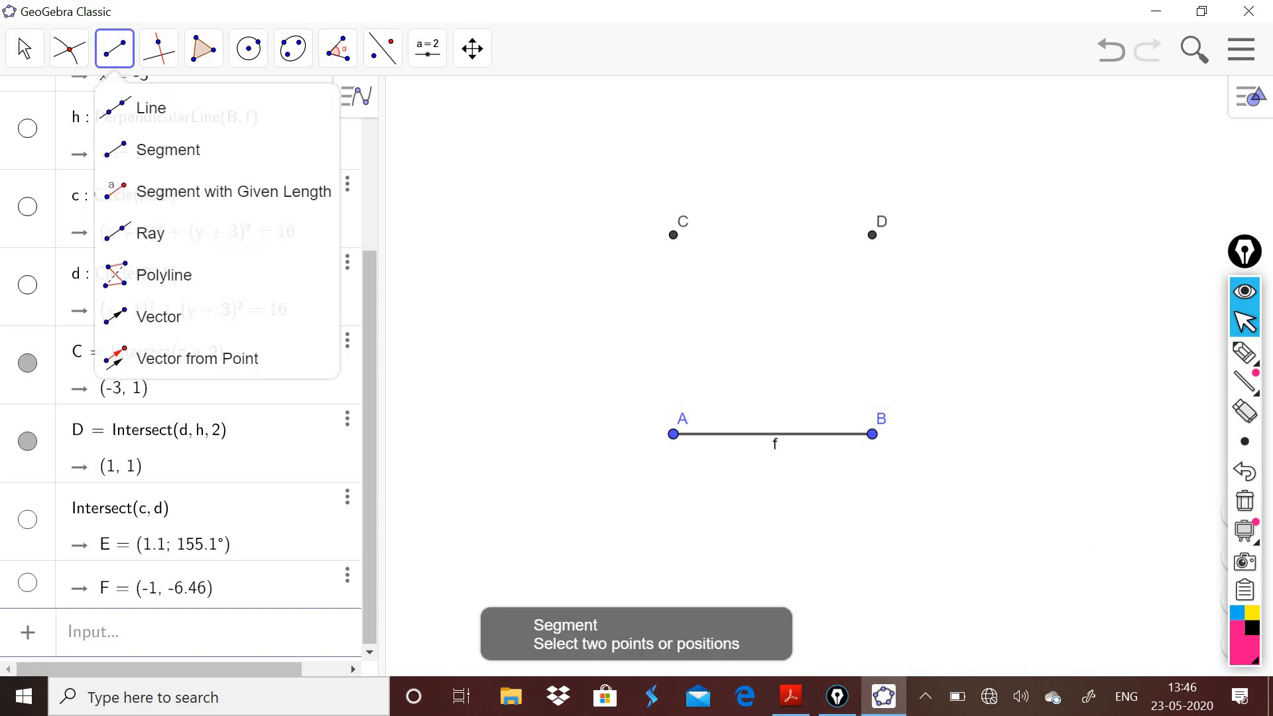
click(168, 149)
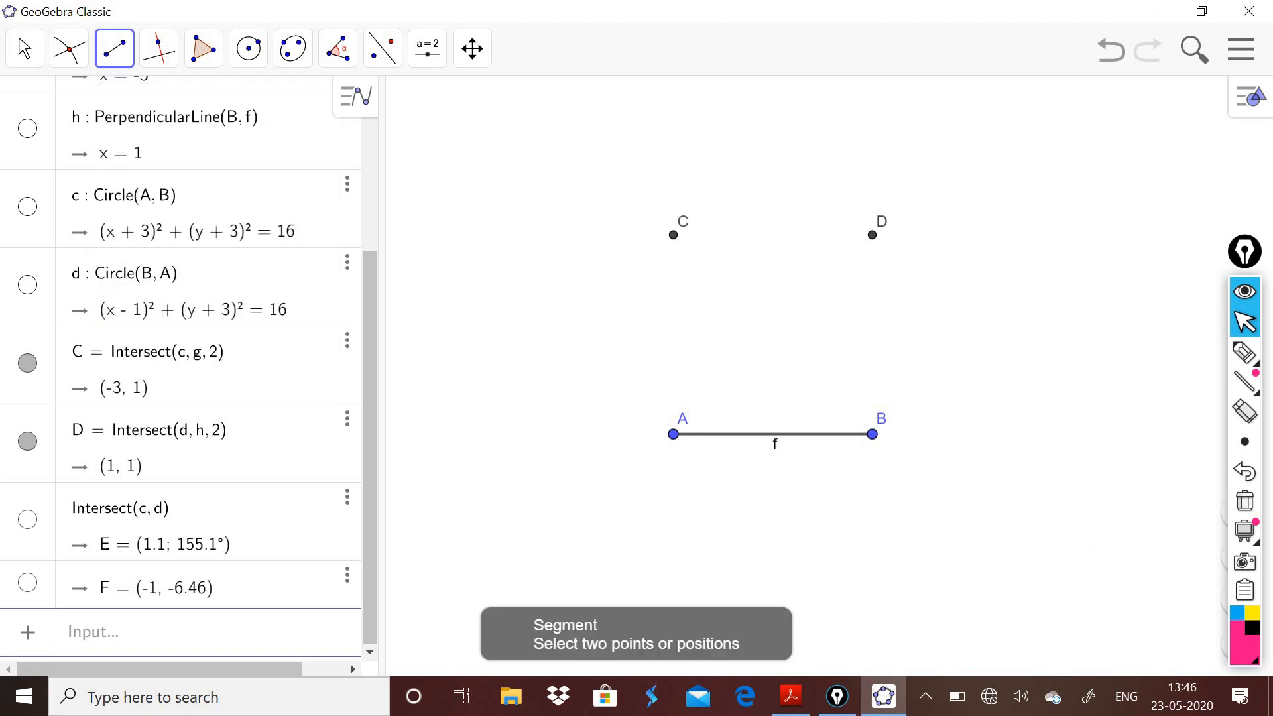
click(673, 434)
click(673, 234)
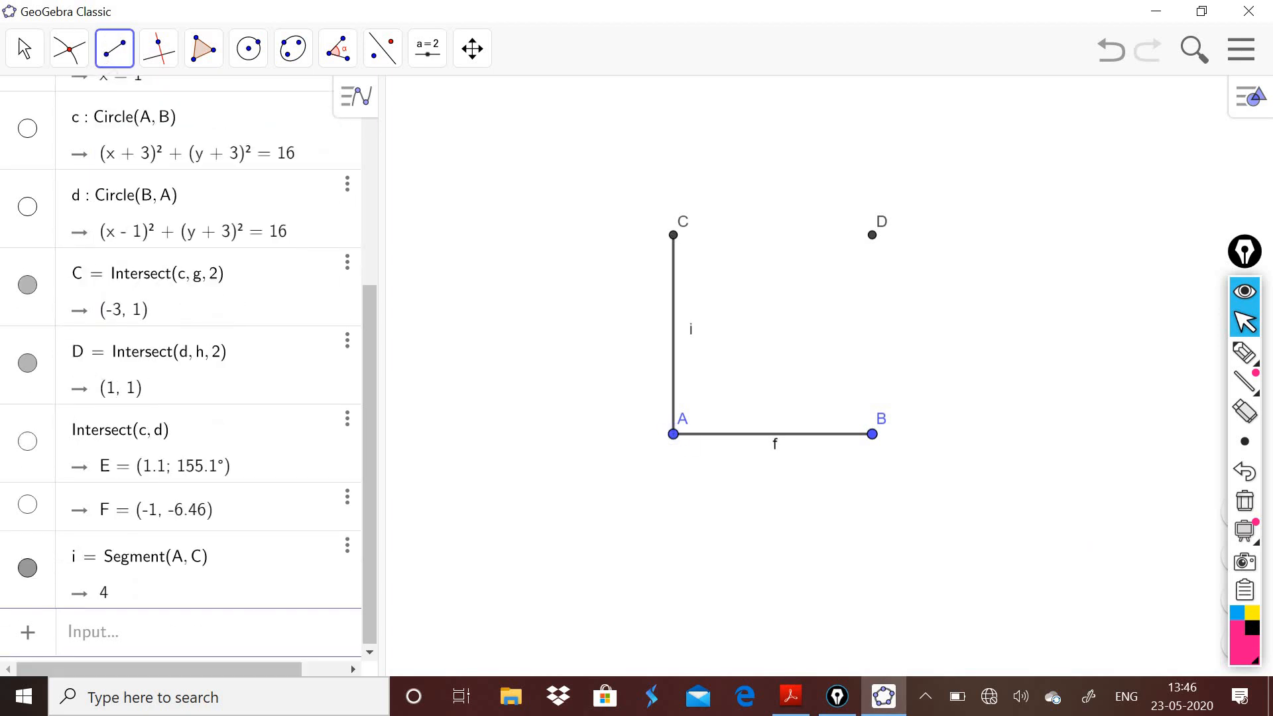
click(675, 236)
click(873, 234)
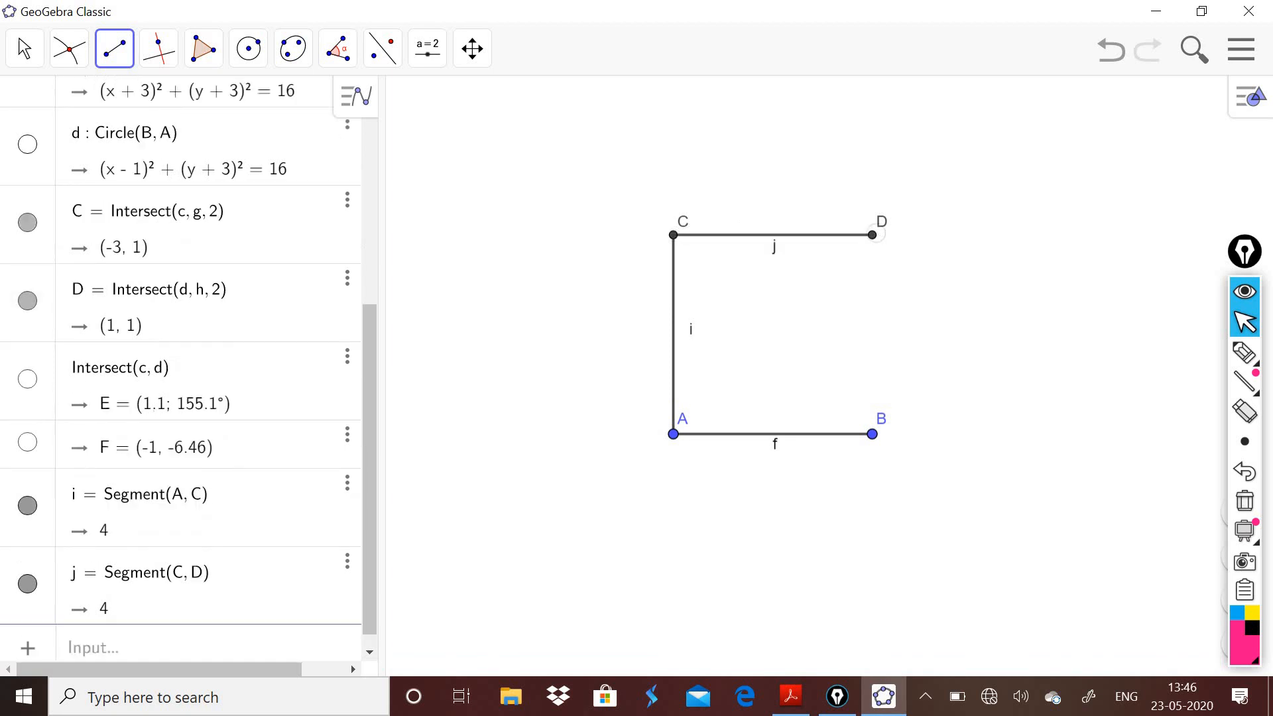
click(871, 435)
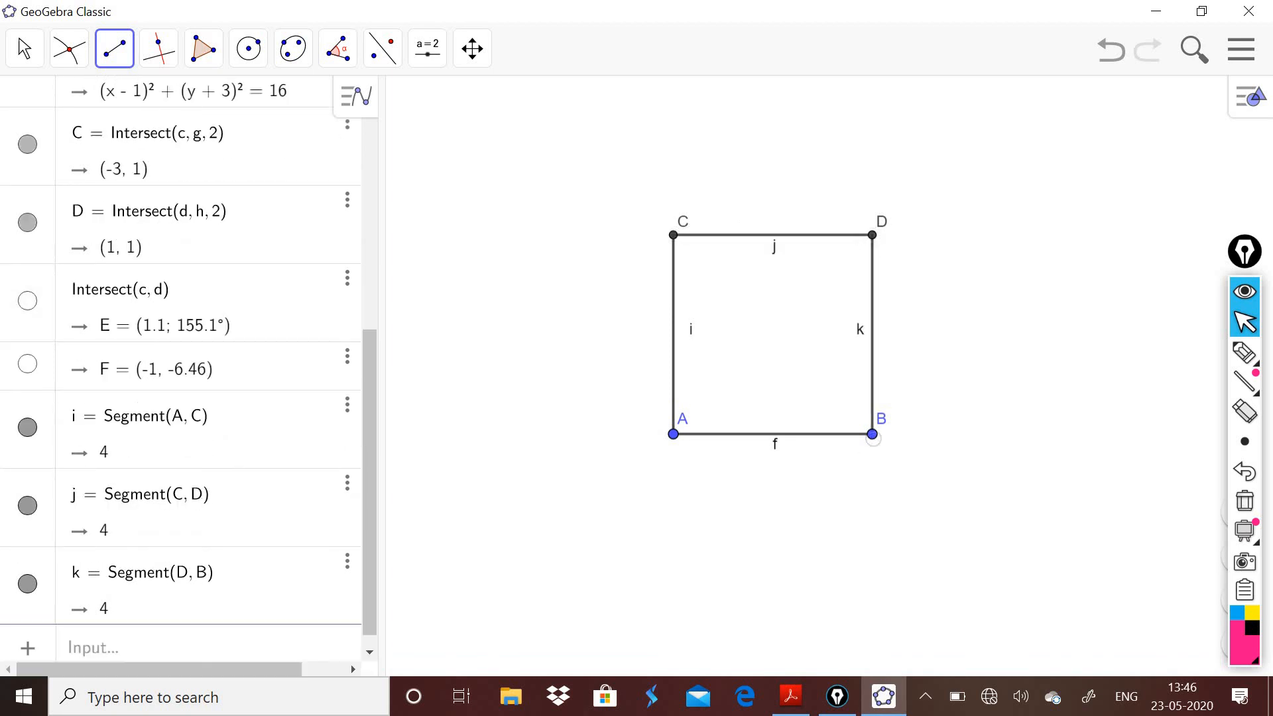
Ring and tick the listed lengths of segments i, j and k with the annotation pen, write 4 below AB, and clear the annotations
click(1244, 353)
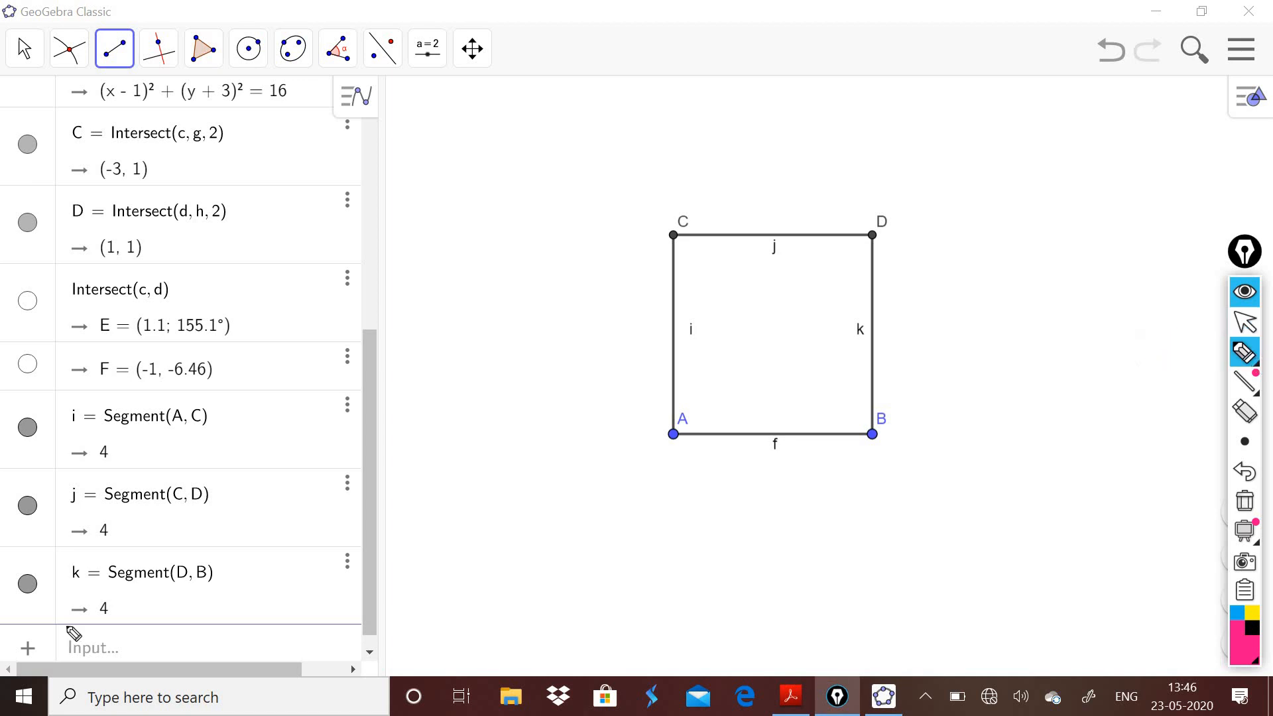
mouse_move(63, 626)
mouse_down()
mouse_move(113, 650)
mouse_move(188, 623)
mouse_move(136, 539)
mouse_move(162, 550)
mouse_move(73, 504)
mouse_move(125, 454)
mouse_move(69, 431)
mouse_move(104, 514)
mouse_up()
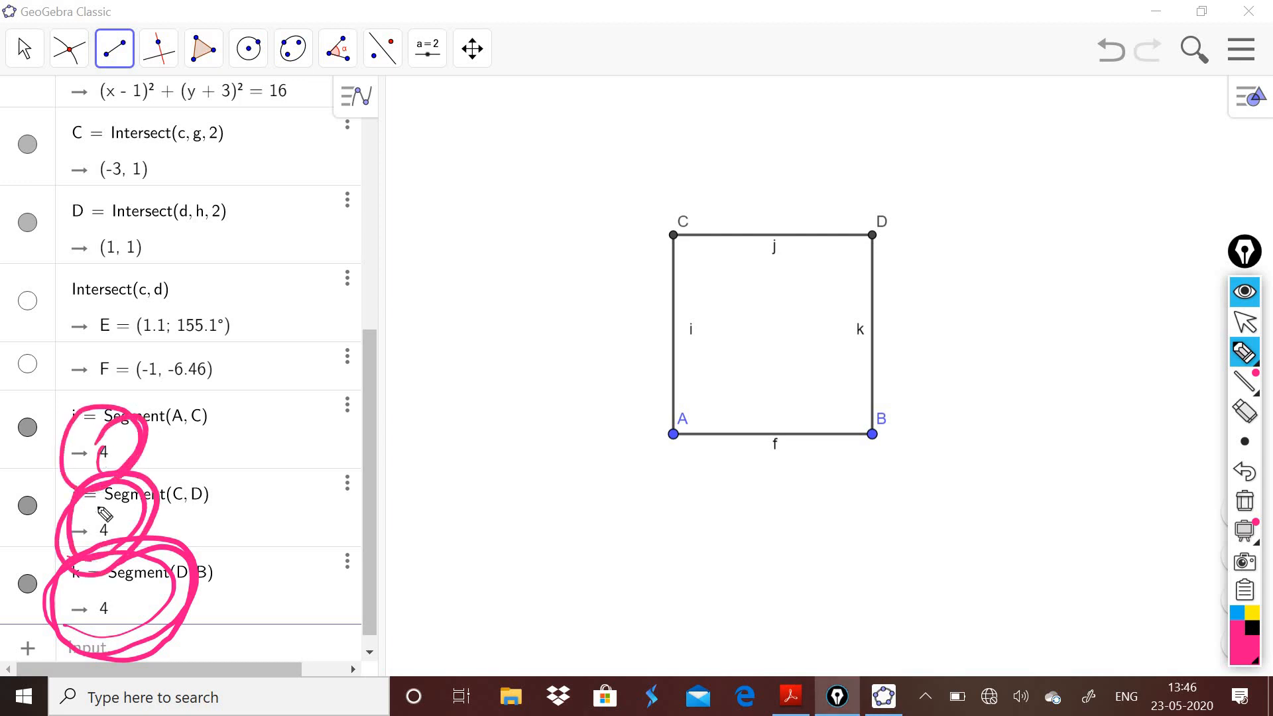
mouse_move(653, 494)
mouse_down()
mouse_move(815, 511)
mouse_move(941, 497)
mouse_up()
drag(949, 427, 961, 292)
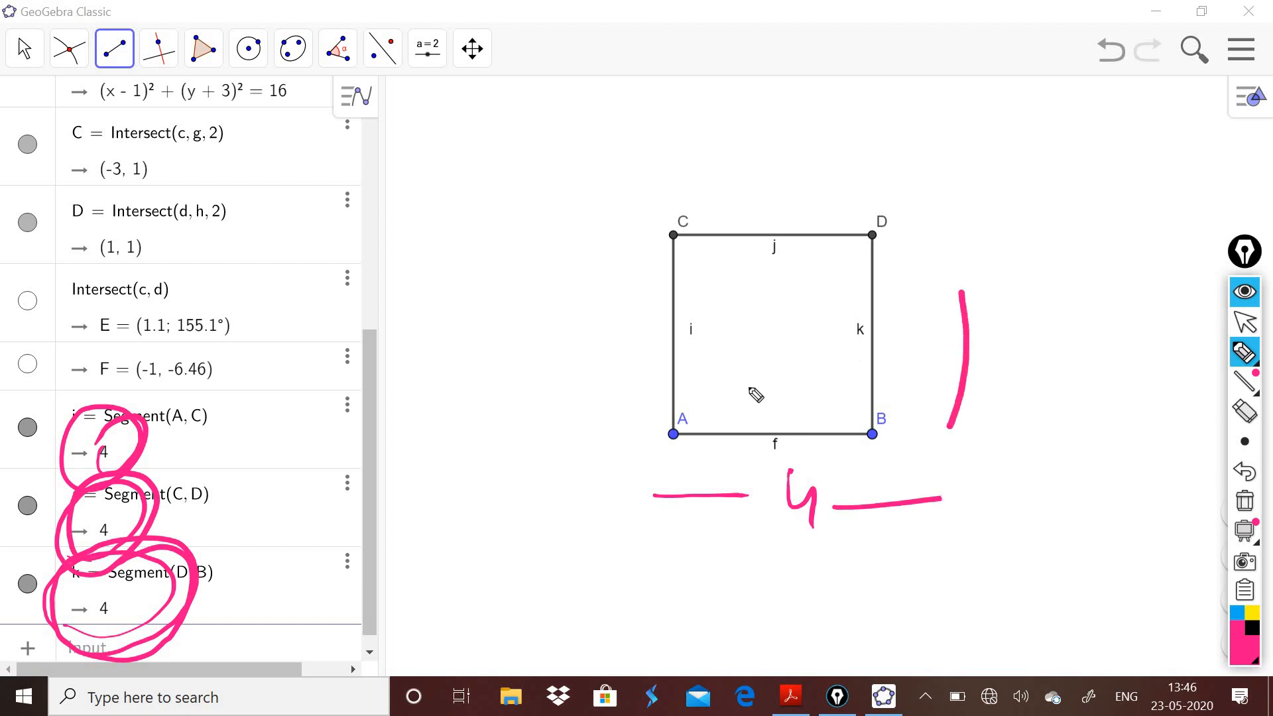
drag(167, 618, 278, 545)
drag(175, 524, 264, 440)
drag(186, 429, 302, 343)
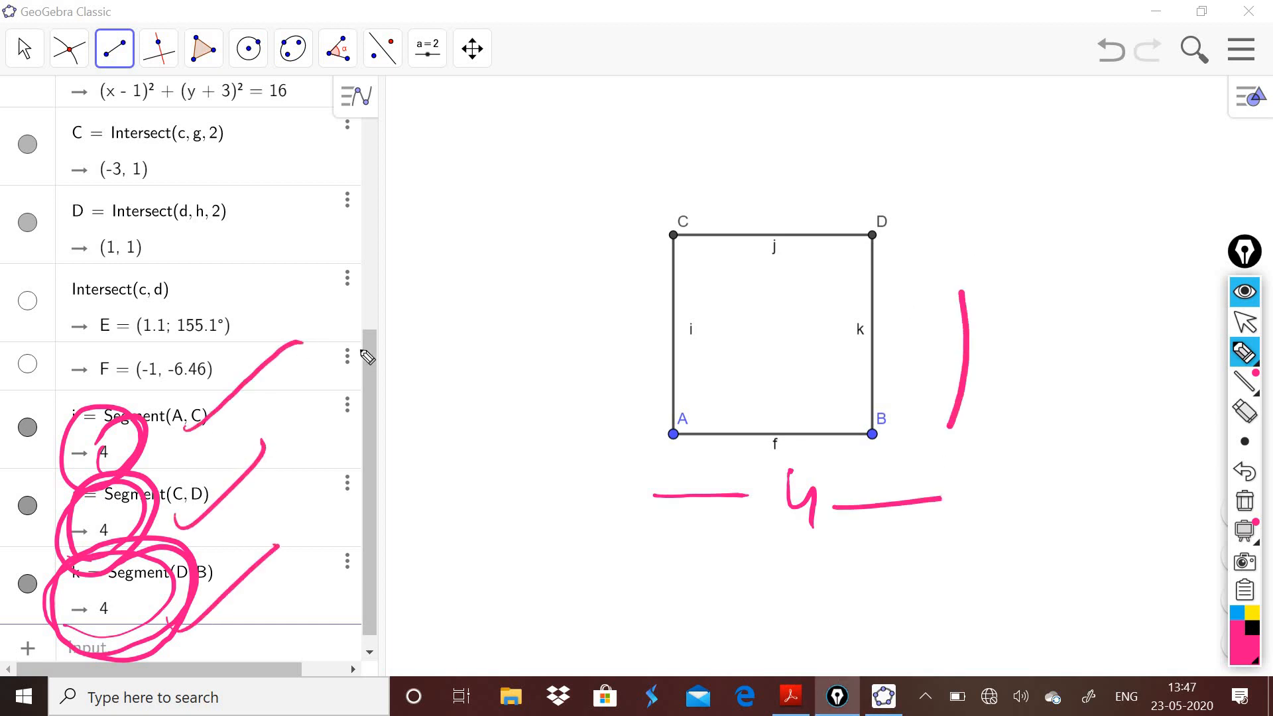
click(1244, 500)
Tick the lengths of segments i, j and k again, add pen strokes below the square, and clear the annotations
drag(111, 629, 209, 549)
drag(105, 564, 169, 501)
drag(128, 461, 217, 387)
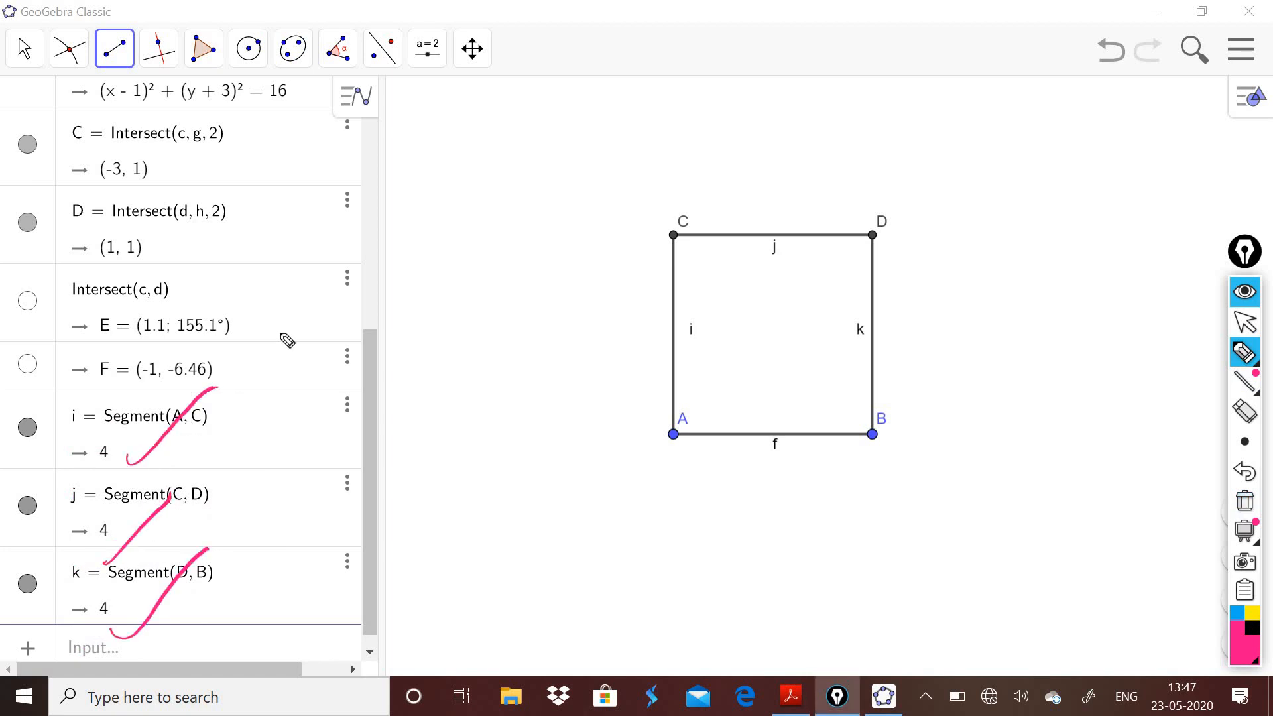
mouse_move(565, 604)
mouse_down()
mouse_move(602, 619)
mouse_move(673, 587)
mouse_up()
drag(756, 516, 779, 538)
mouse_move(749, 578)
mouse_down()
mouse_move(787, 523)
mouse_move(875, 568)
mouse_move(851, 524)
mouse_move(1051, 537)
mouse_move(1125, 503)
mouse_move(1066, 619)
mouse_move(1173, 599)
mouse_up()
click(1245, 503)
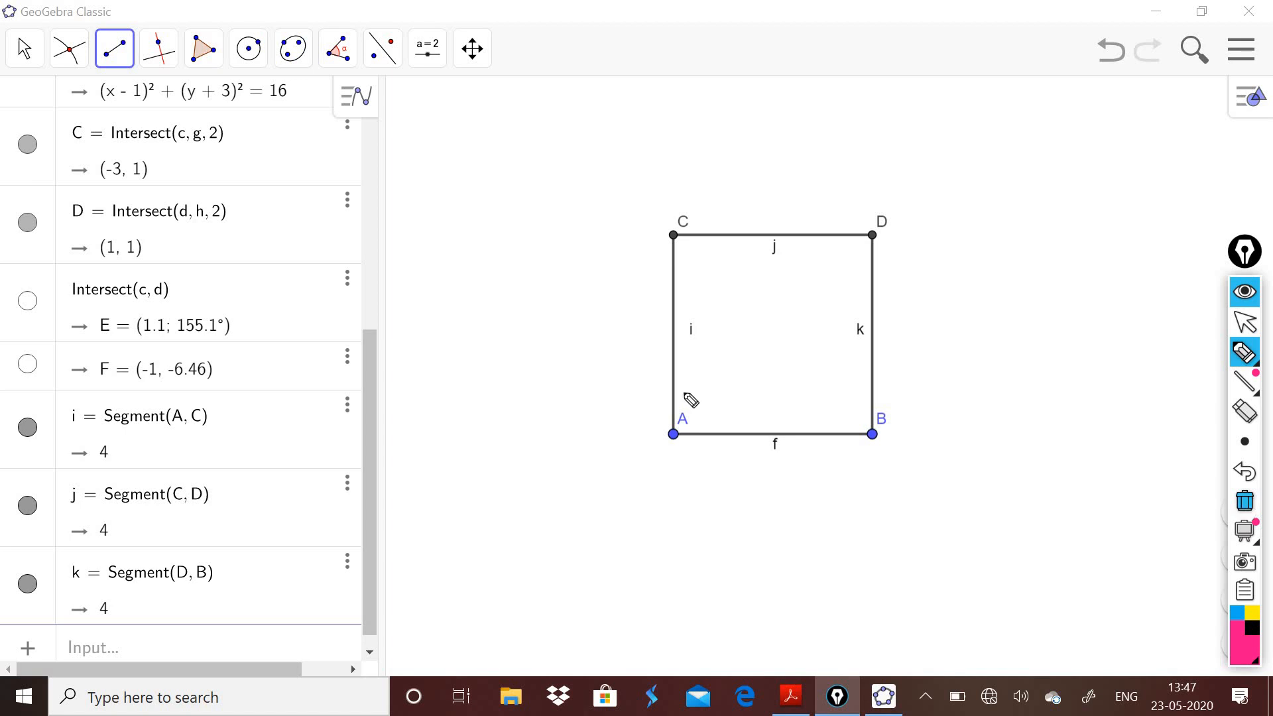
Mark the corner angles at A, C, D and B with the annotation pen, add strokes beside corner B, and clear the annotations
drag(674, 394, 703, 438)
click(707, 240)
drag(708, 242, 661, 275)
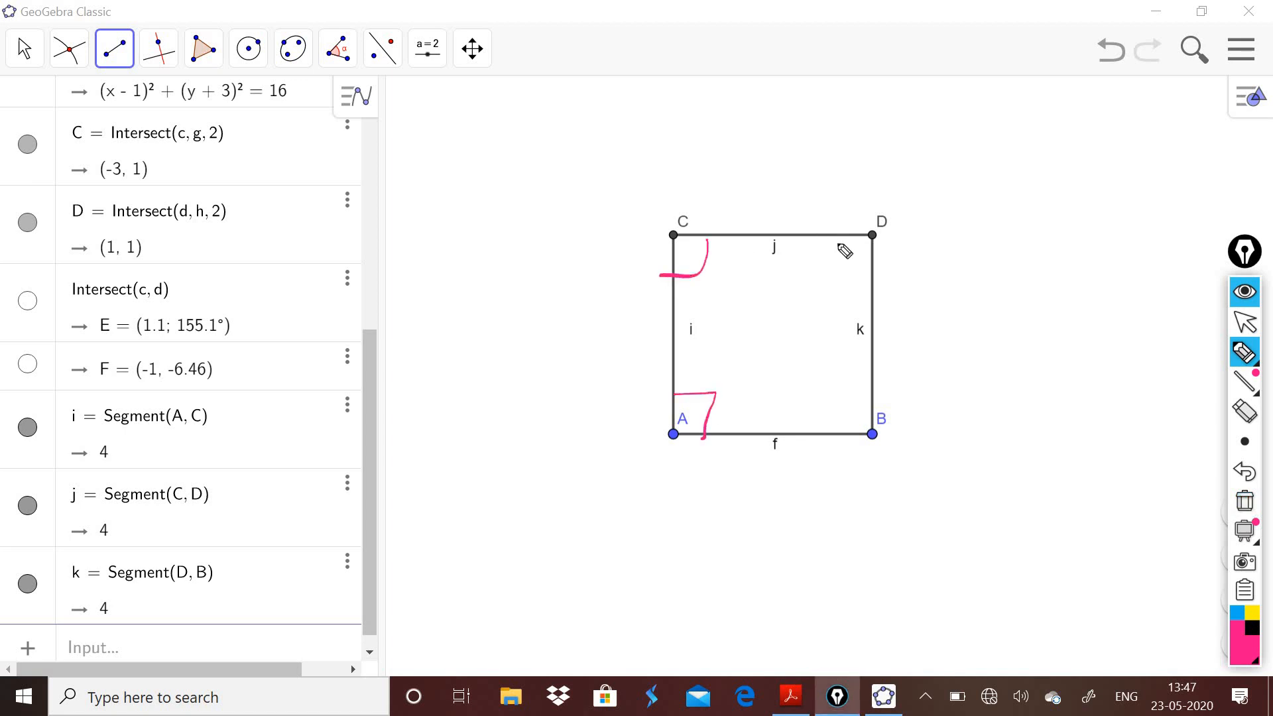
click(838, 231)
drag(837, 242, 890, 261)
mouse_move(869, 377)
mouse_down()
mouse_move(833, 401)
mouse_move(852, 432)
mouse_up()
drag(788, 380, 800, 420)
drag(820, 403, 833, 406)
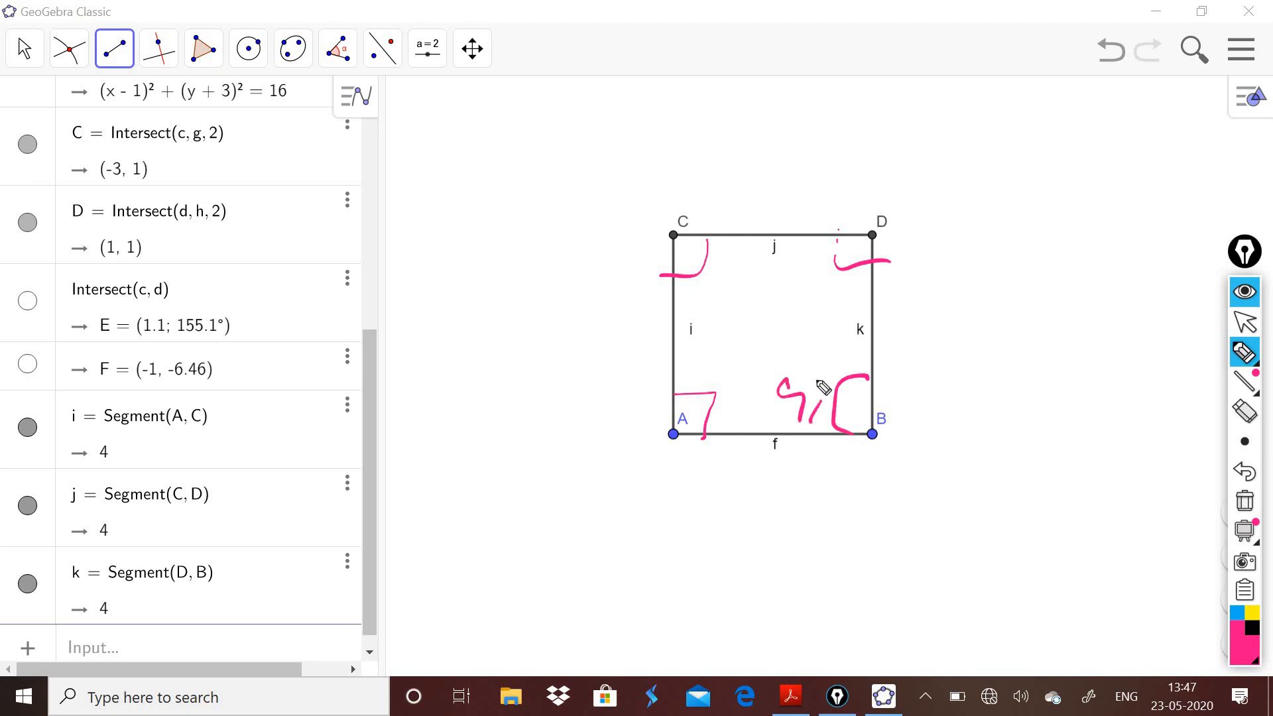
click(817, 383)
drag(781, 444, 859, 417)
click(1235, 507)
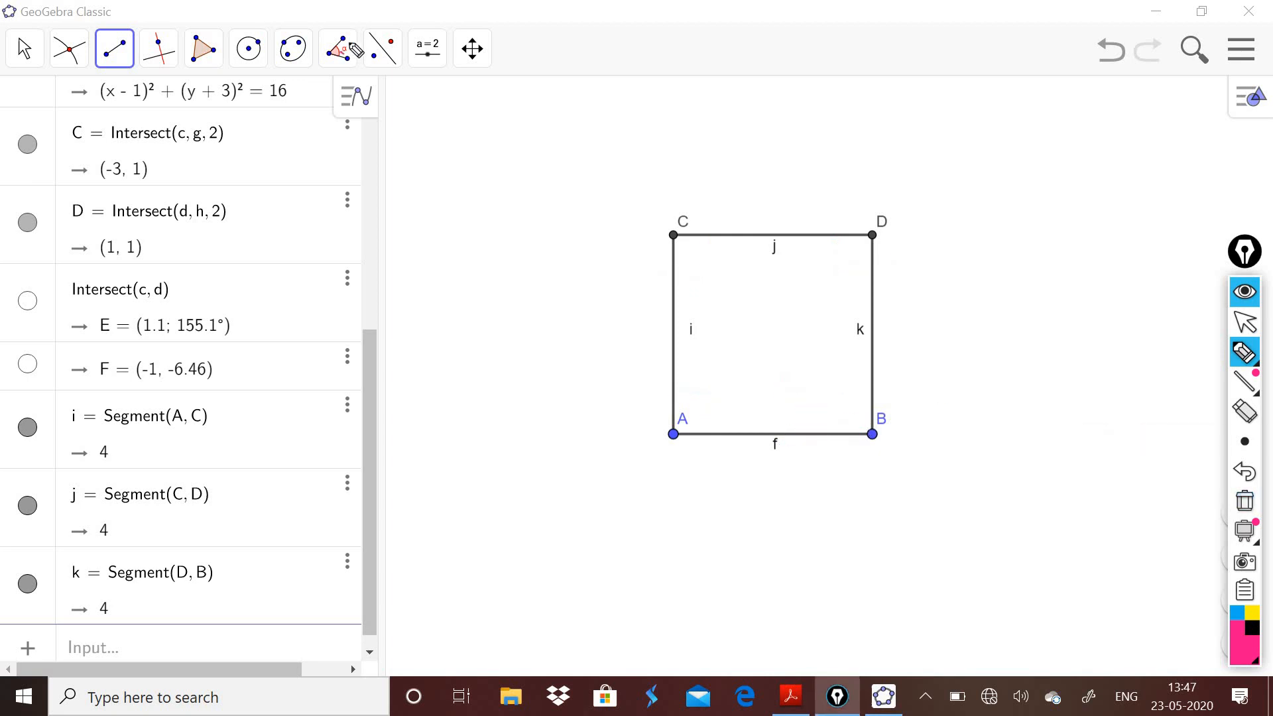
Leave annotation mode and activate the Angle tool
click(1244, 323)
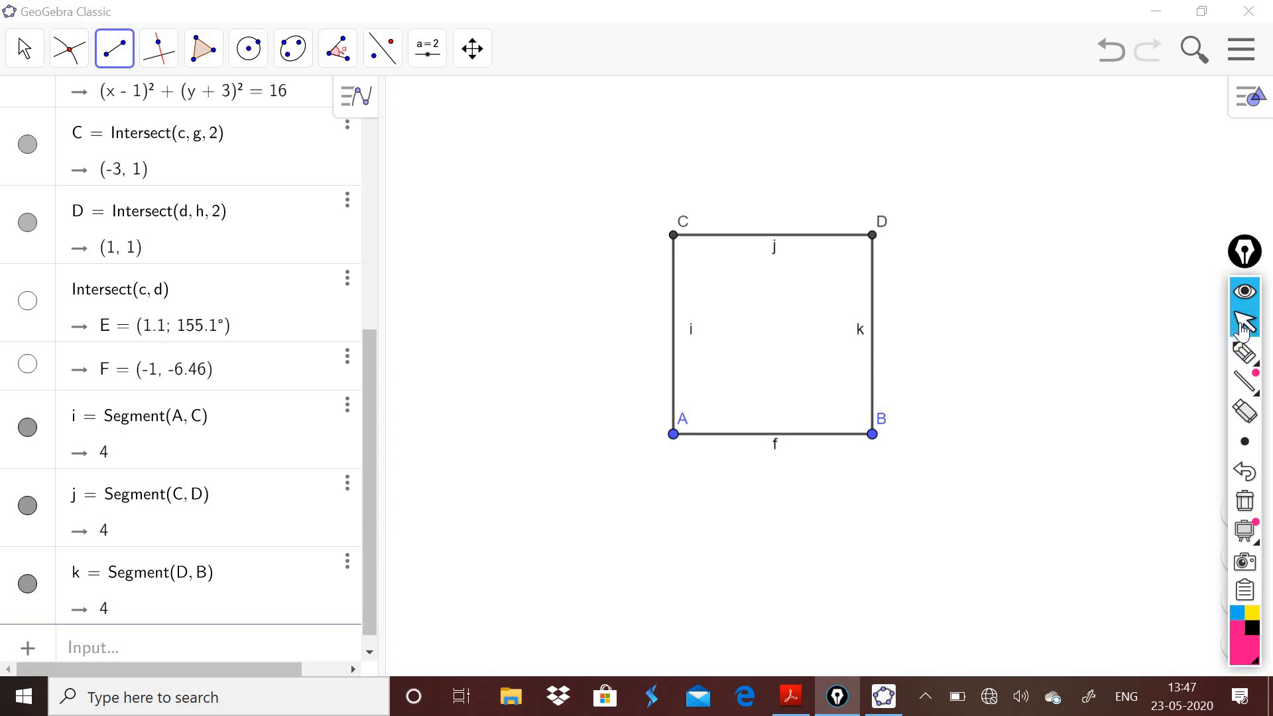
click(337, 48)
click(342, 52)
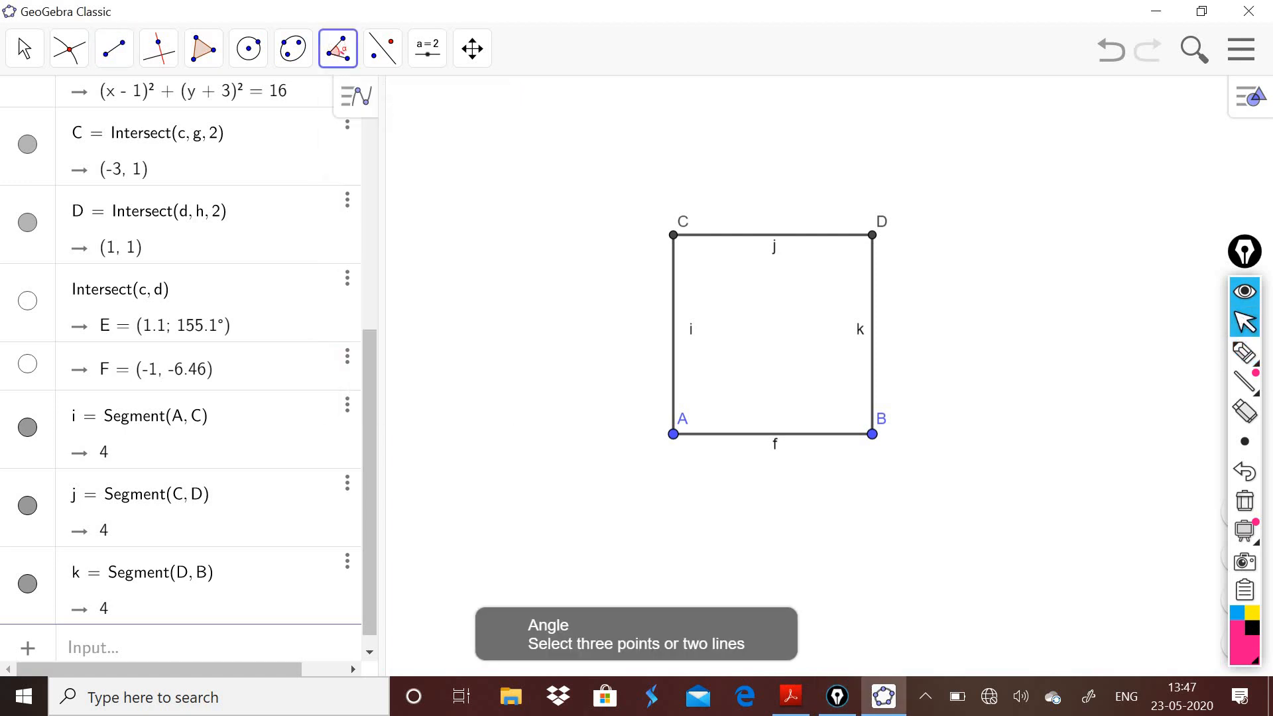
Sketch a curved clockwise arrow beside side AC and a larger clockwise arrow around the square with the annotation pen
click(1244, 352)
mouse_move(653, 545)
mouse_down()
mouse_move(623, 541)
mouse_move(526, 251)
mouse_up()
drag(610, 326, 603, 337)
mouse_move(574, 325)
mouse_down()
mouse_move(608, 372)
mouse_move(639, 295)
mouse_up()
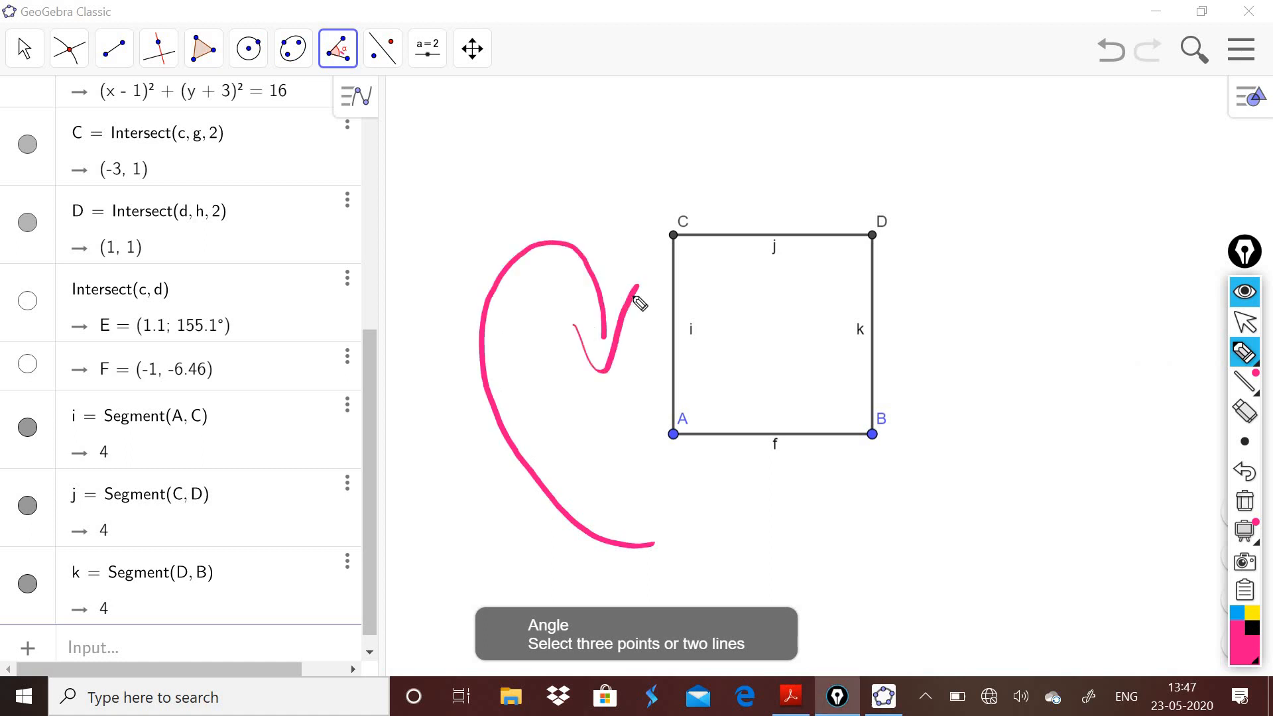
mouse_move(516, 364)
mouse_down()
mouse_move(718, 108)
mouse_move(857, 562)
mouse_up()
mouse_move(919, 442)
mouse_down()
mouse_move(955, 568)
mouse_move(971, 561)
mouse_up()
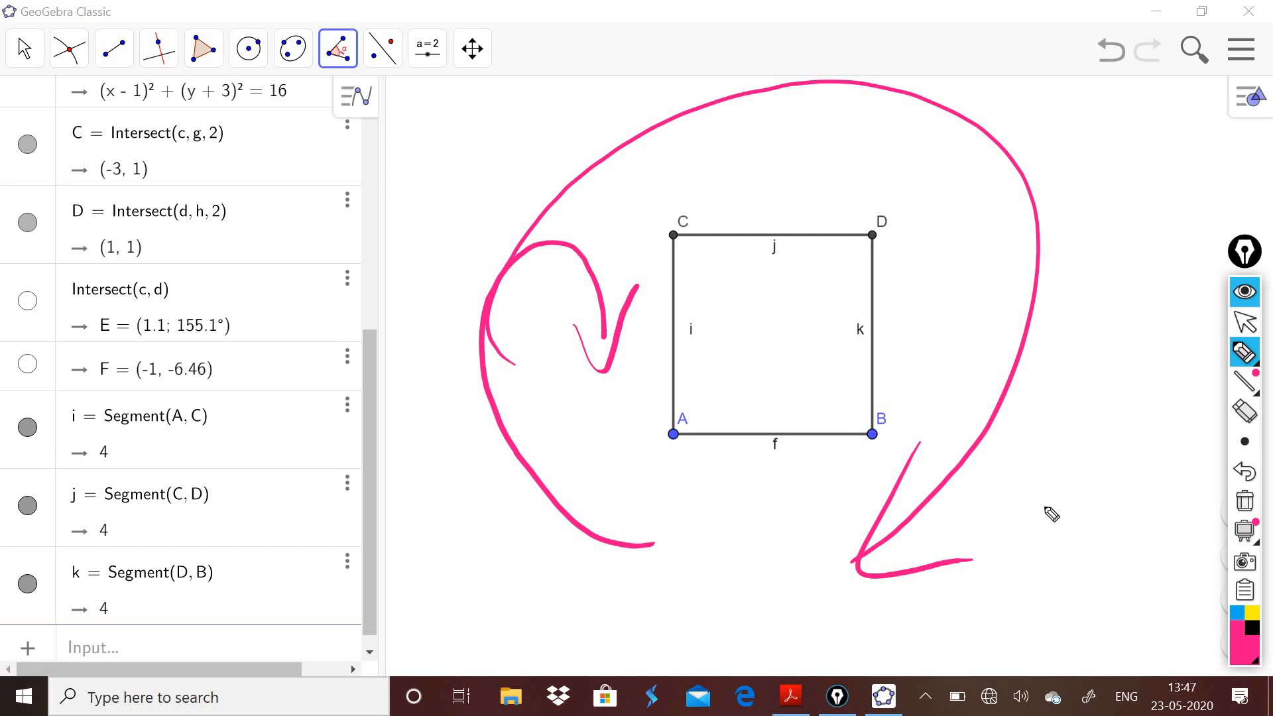
Sketch two example angles below the square, ring their arms, add curved direction arrows, and clear all annotations
drag(1145, 541, 978, 570)
drag(1088, 377, 980, 586)
mouse_move(1082, 543)
mouse_down()
mouse_move(1064, 592)
mouse_move(1028, 489)
mouse_move(1063, 540)
mouse_move(1051, 520)
mouse_move(1054, 557)
mouse_up()
mouse_move(740, 456)
mouse_down()
mouse_move(651, 625)
mouse_move(839, 590)
mouse_up()
mouse_move(683, 539)
mouse_down()
mouse_move(660, 531)
mouse_move(651, 549)
mouse_up()
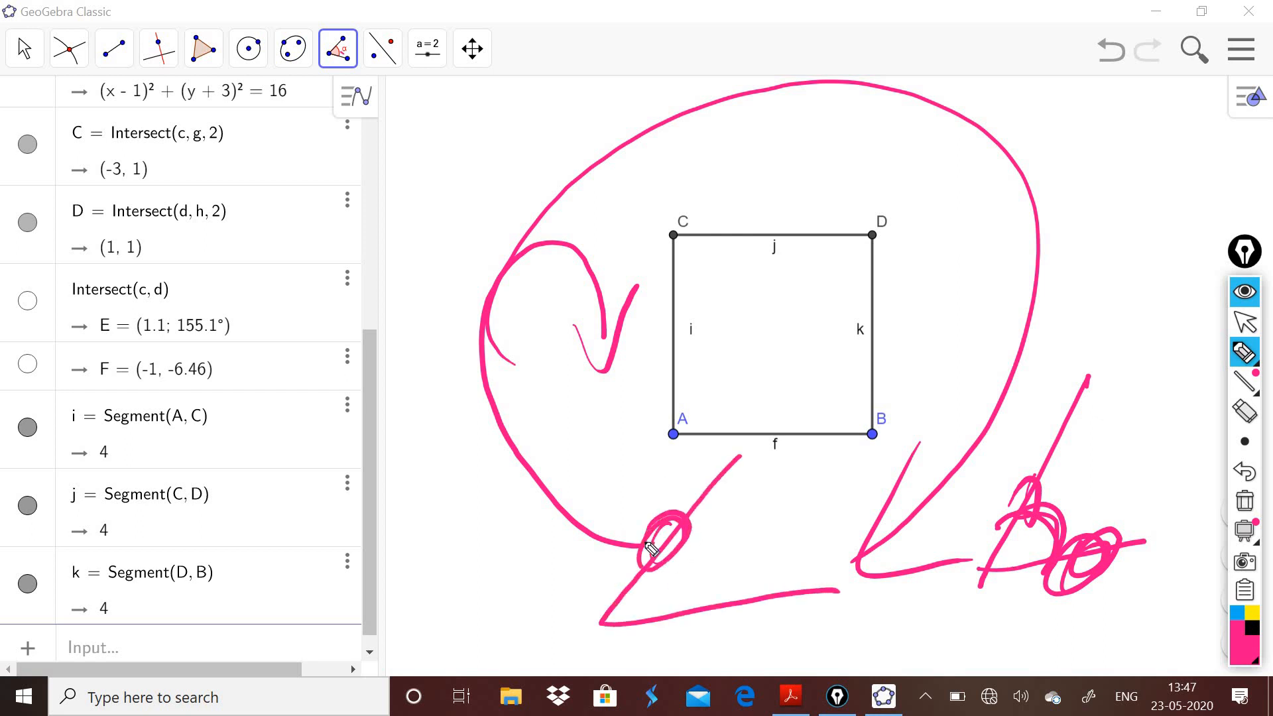
drag(729, 603, 721, 623)
drag(637, 547, 649, 640)
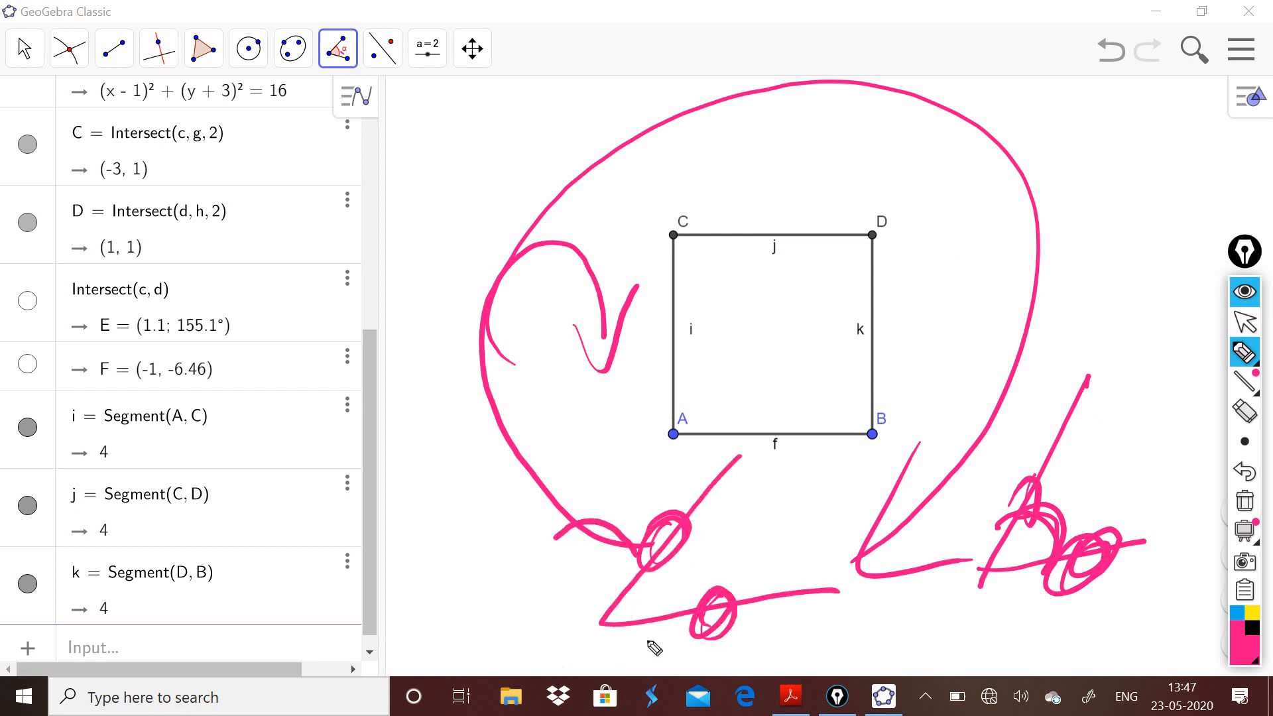
mouse_move(618, 512)
mouse_down()
mouse_move(526, 605)
mouse_move(548, 608)
mouse_move(540, 571)
mouse_up()
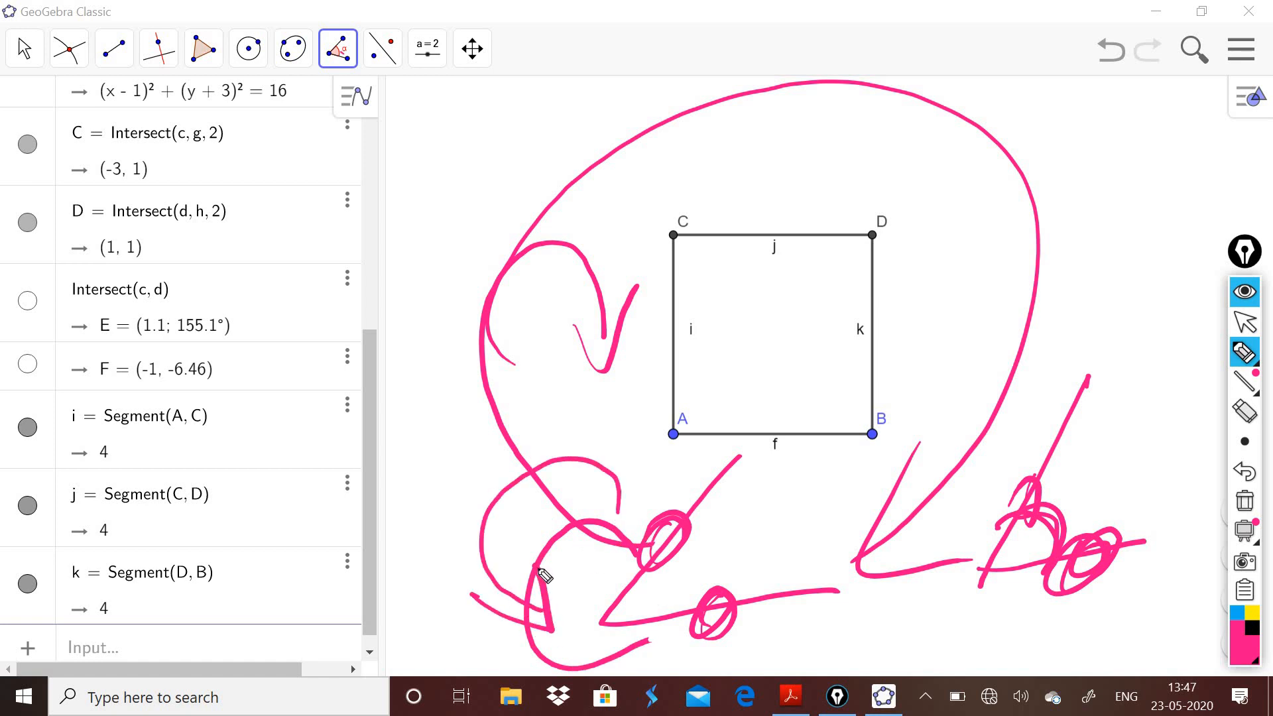
mouse_move(782, 656)
mouse_down()
mouse_move(818, 648)
mouse_move(754, 572)
mouse_up()
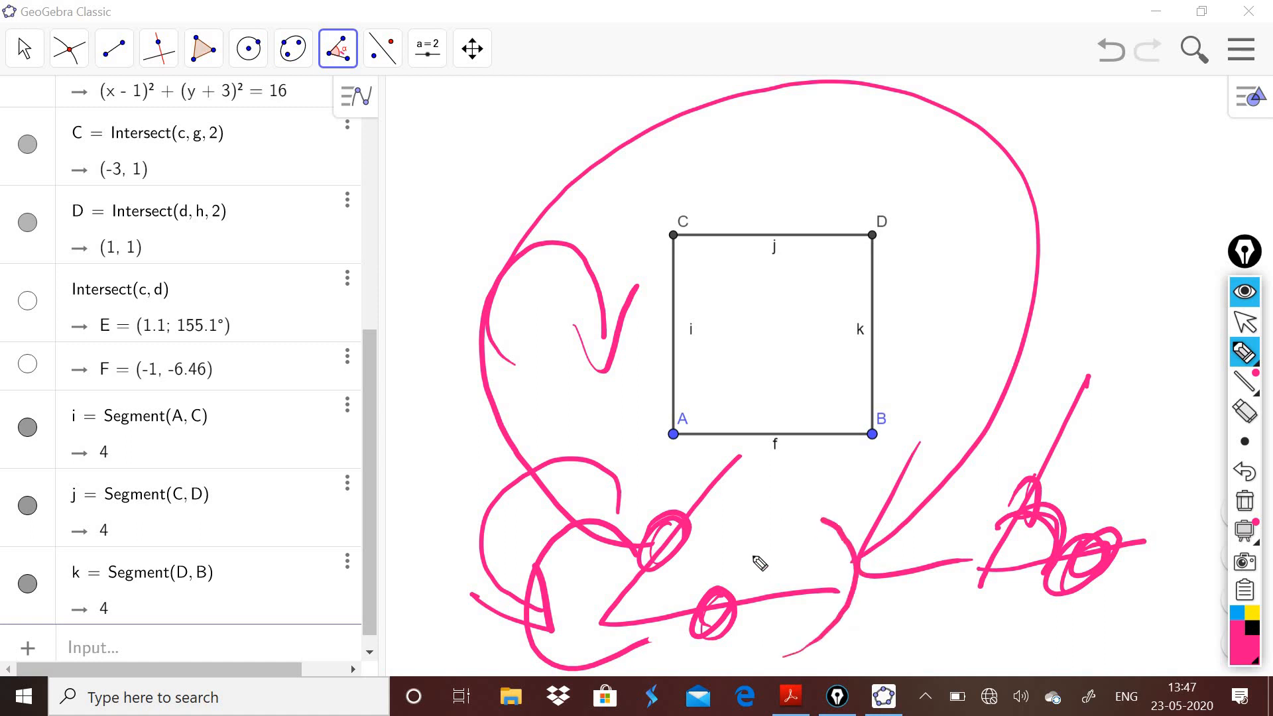
mouse_move(814, 626)
mouse_down()
mouse_move(802, 640)
mouse_move(810, 498)
mouse_move(792, 447)
mouse_move(777, 511)
mouse_up()
click(1245, 502)
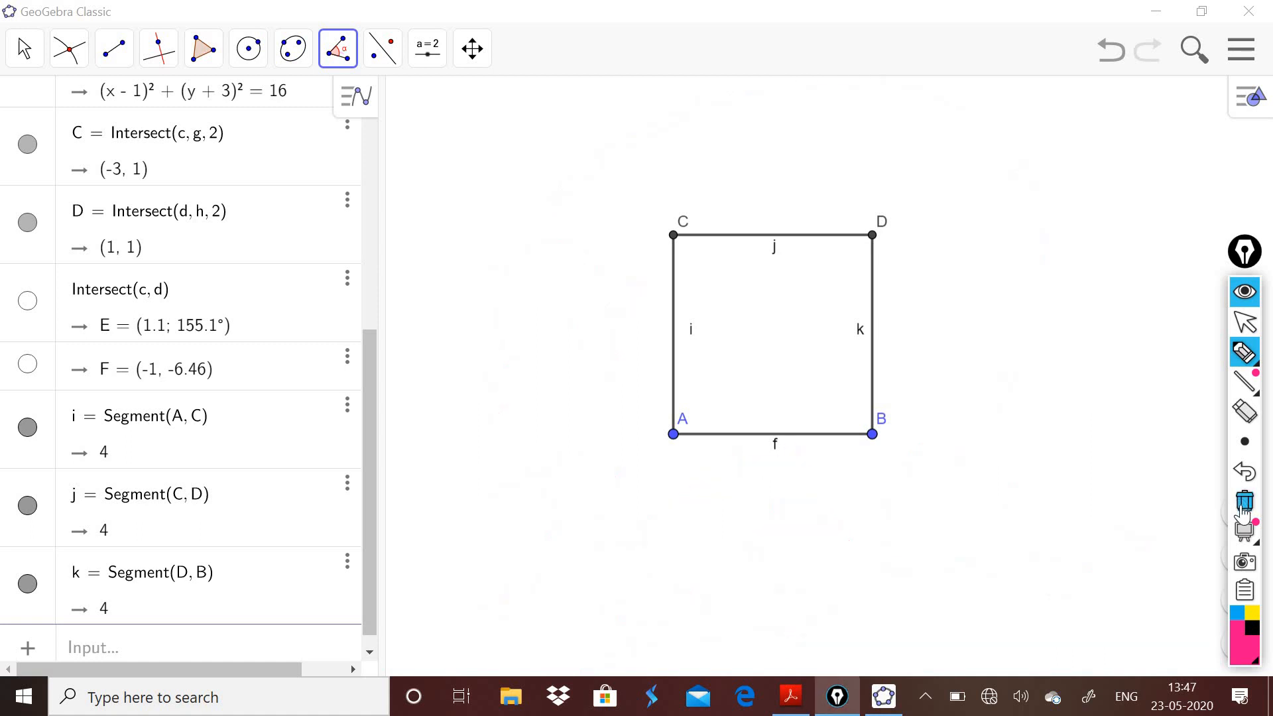
Sketch a clockwise arrow and corner mark at A and a counterclockwise arrow beside B, and clear the annotations
mouse_move(700, 499)
mouse_down()
mouse_move(619, 364)
mouse_move(602, 415)
mouse_up()
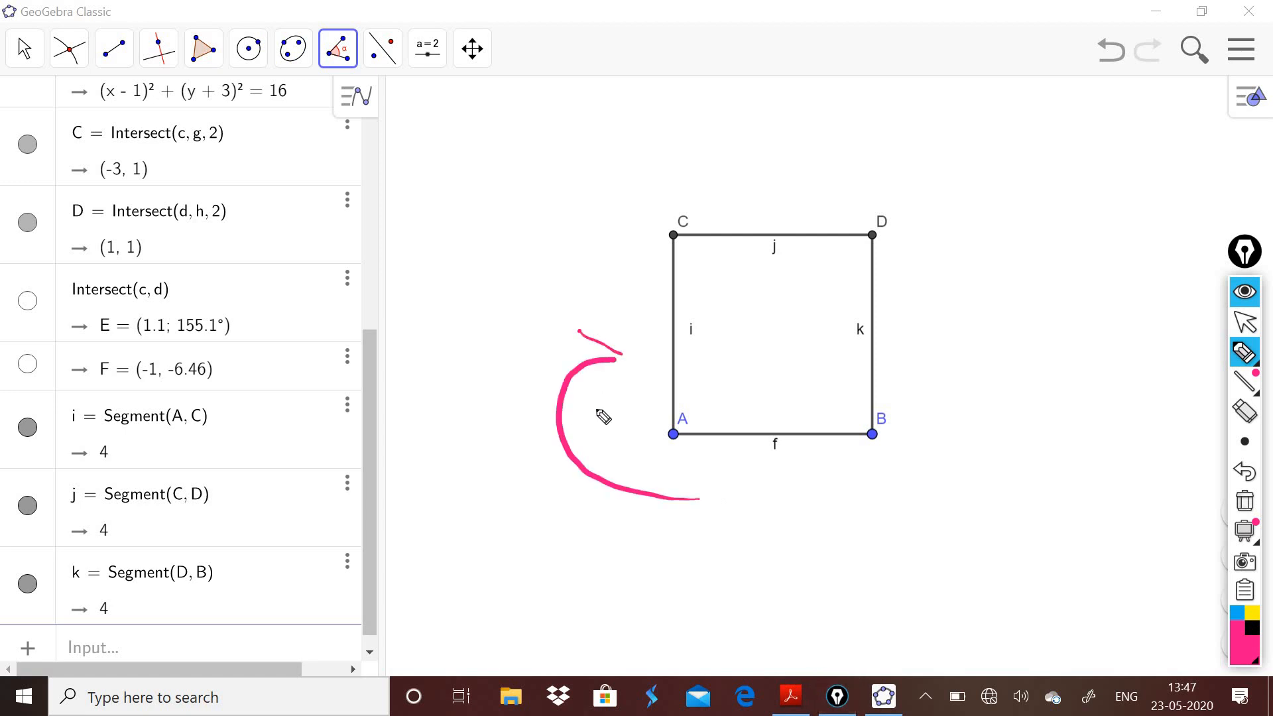
drag(665, 384, 721, 387)
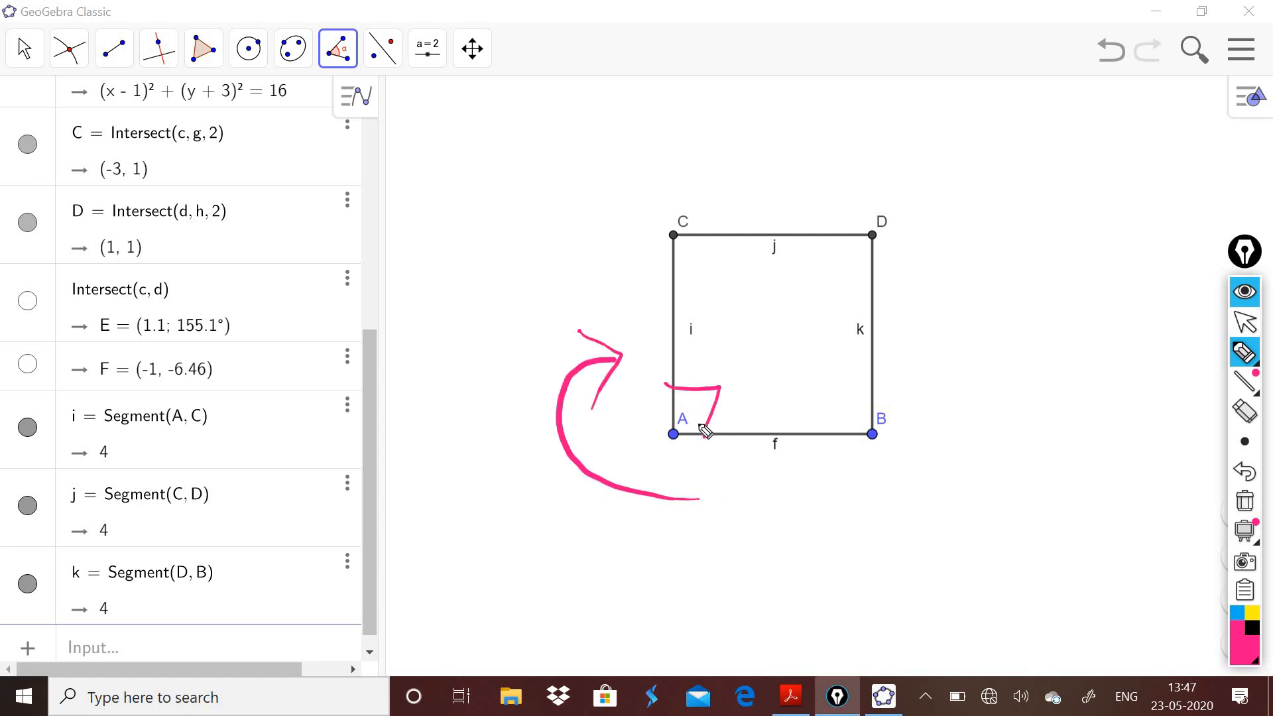
drag(952, 525, 945, 526)
mouse_move(964, 525)
mouse_down()
mouse_move(1031, 514)
mouse_move(957, 417)
mouse_up()
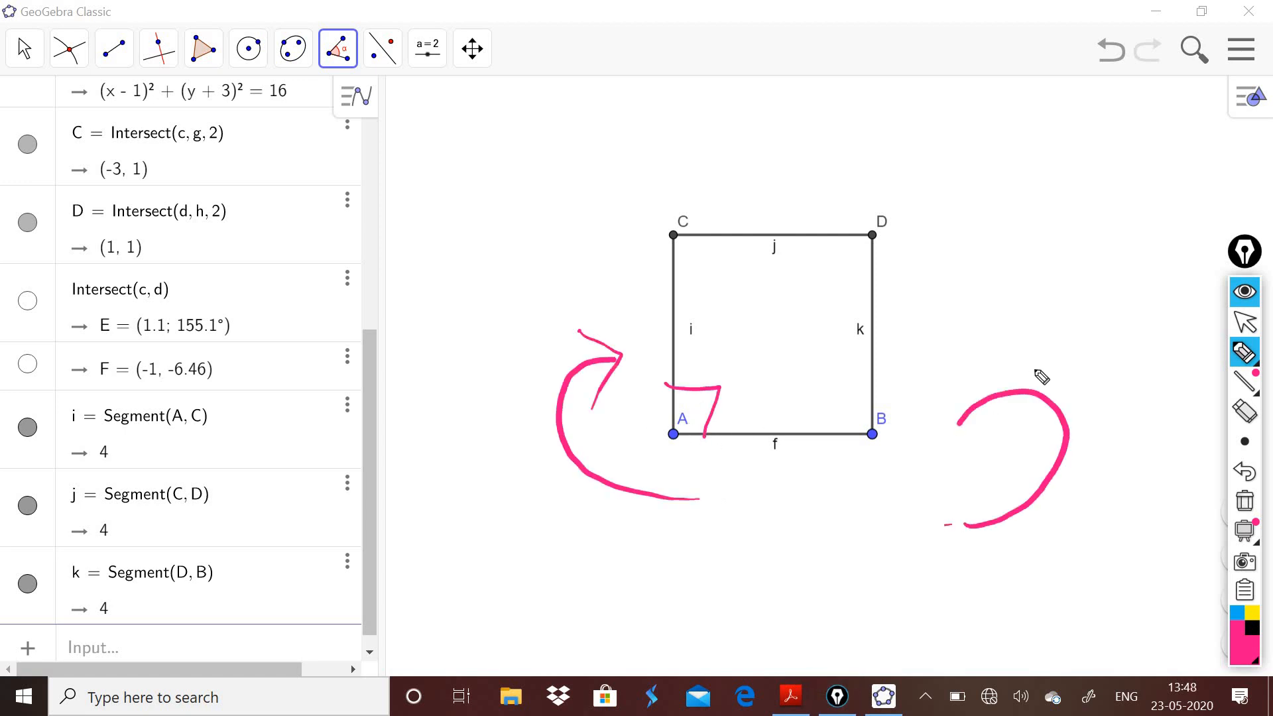
drag(1045, 358, 1005, 472)
click(1253, 506)
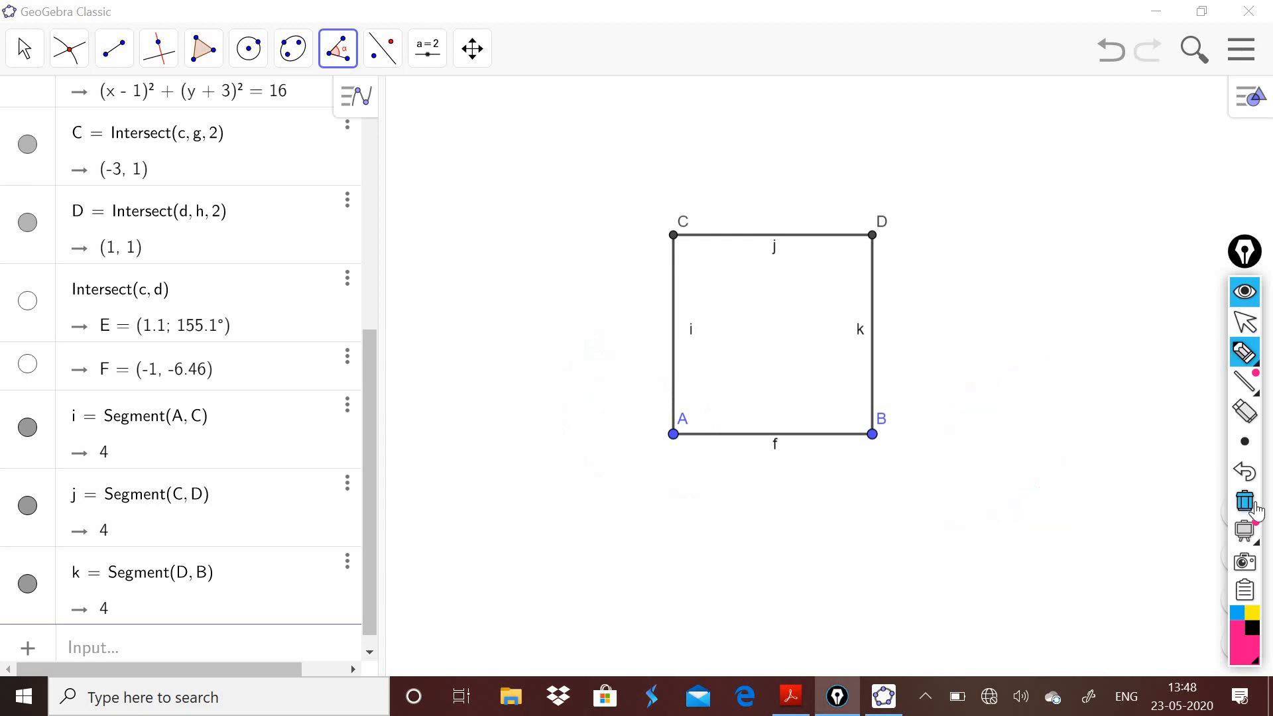
Leave annotation mode and mark the interior angle at A between segments AB and AC
click(1245, 325)
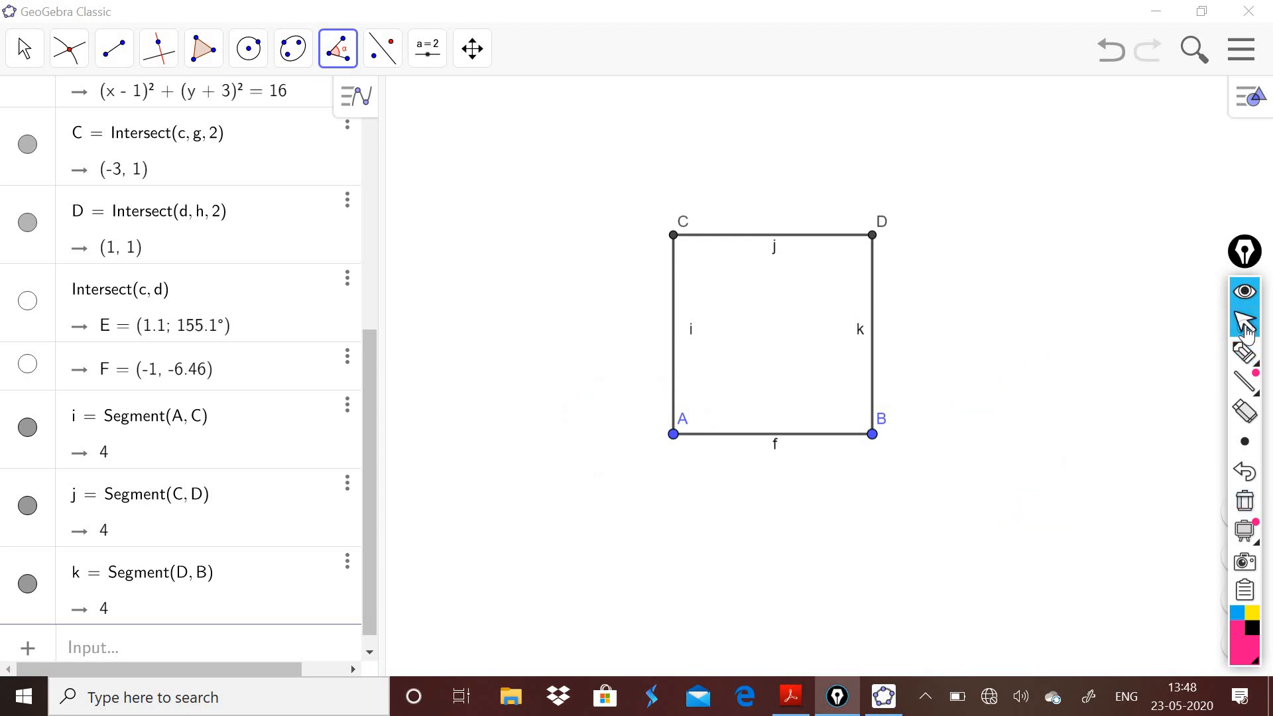
click(723, 435)
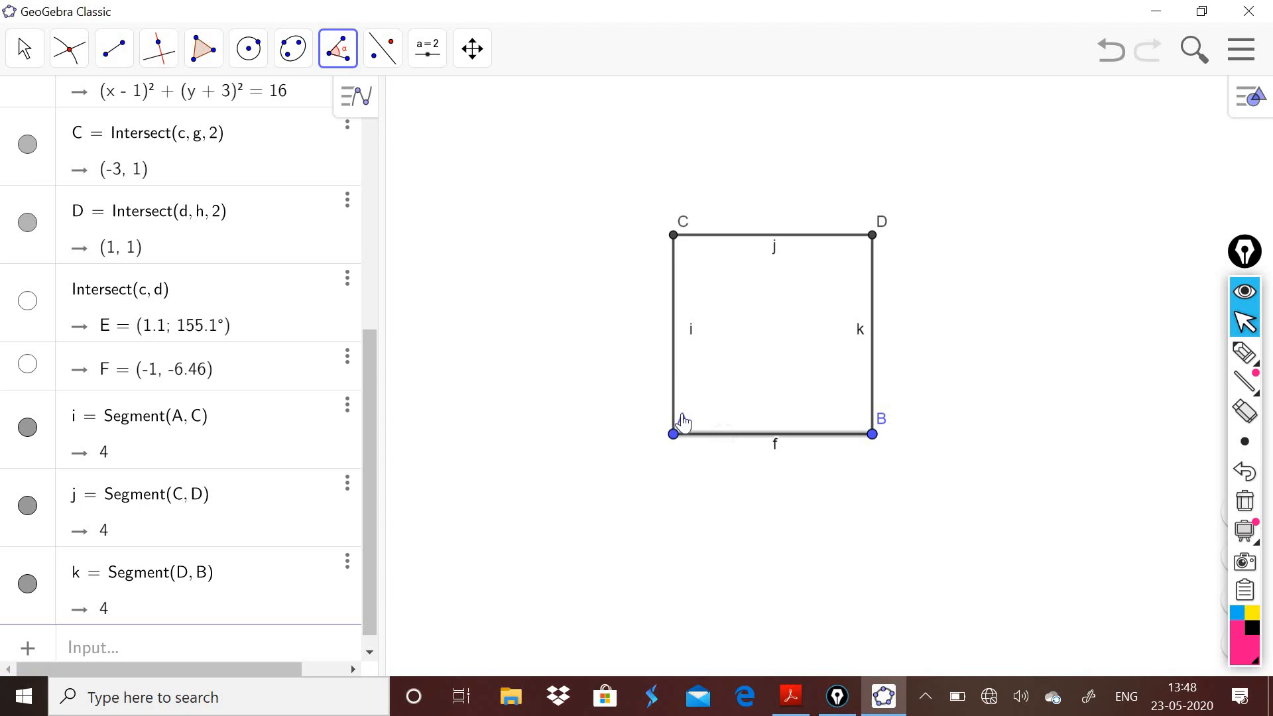
click(673, 382)
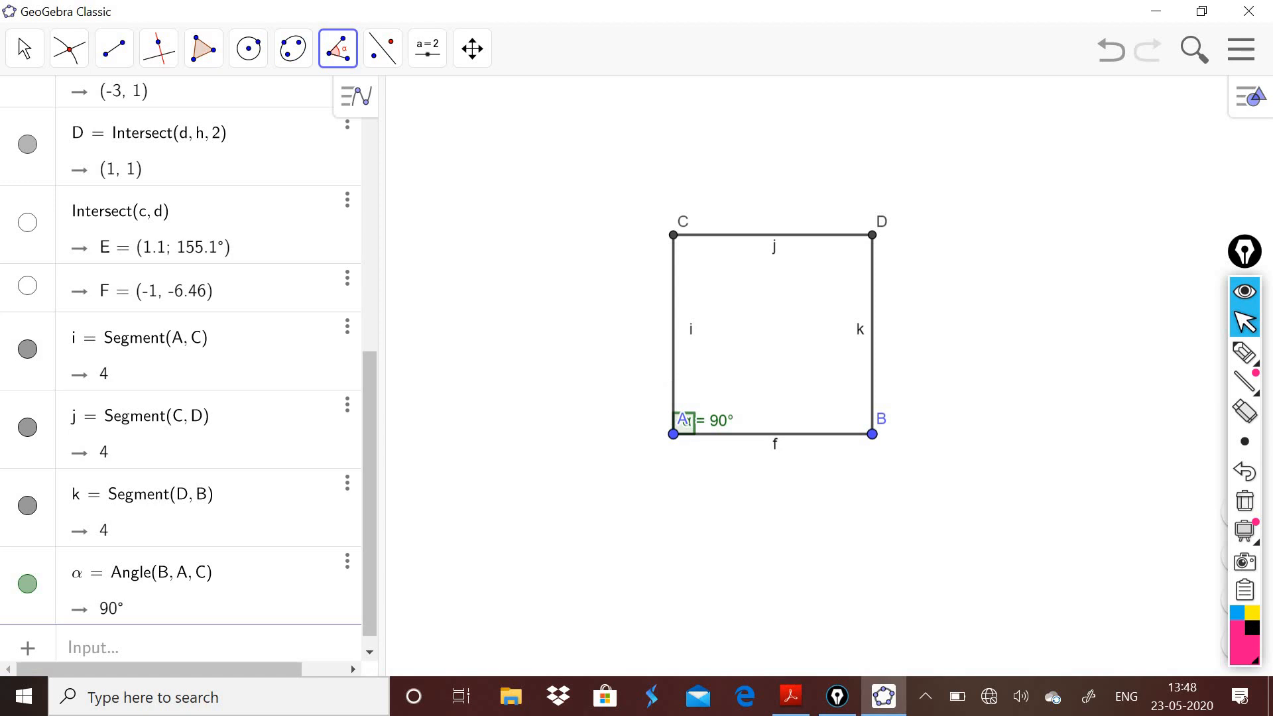
Mark the square's interior angles at C and D from their adjacent sides, dismissing the Redefine dialog for segment i
double_click(671, 261)
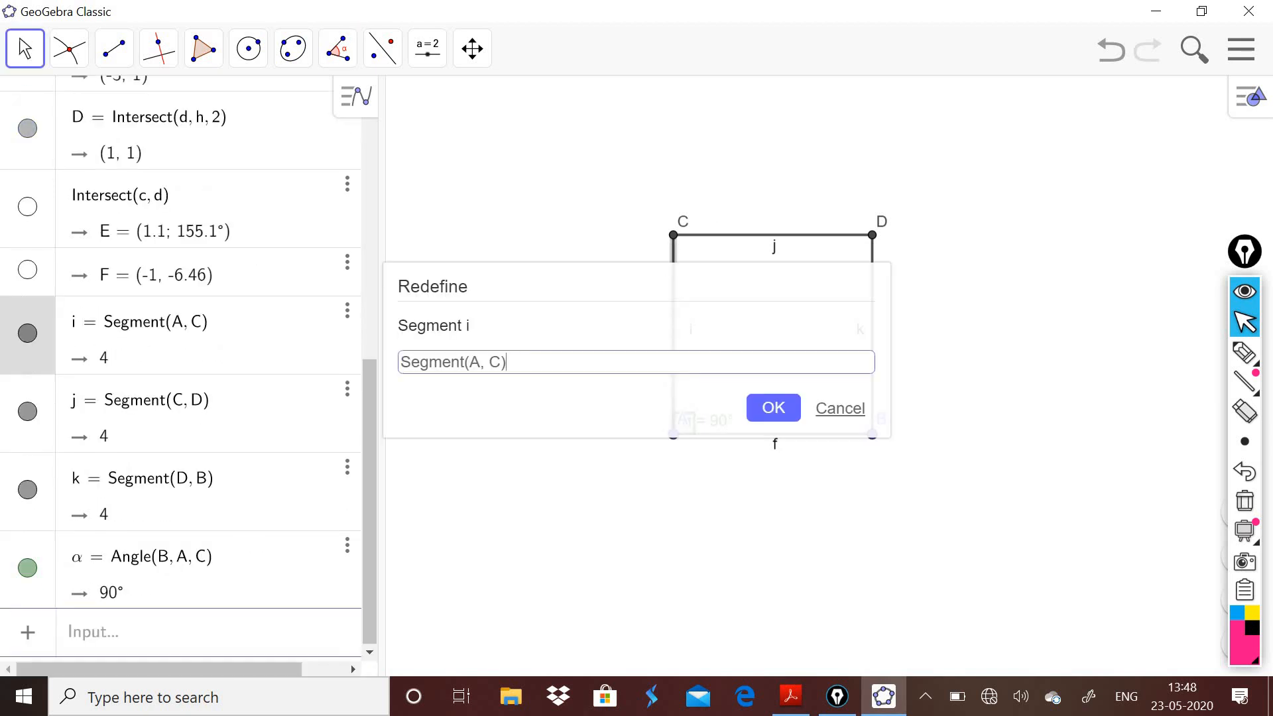
click(724, 233)
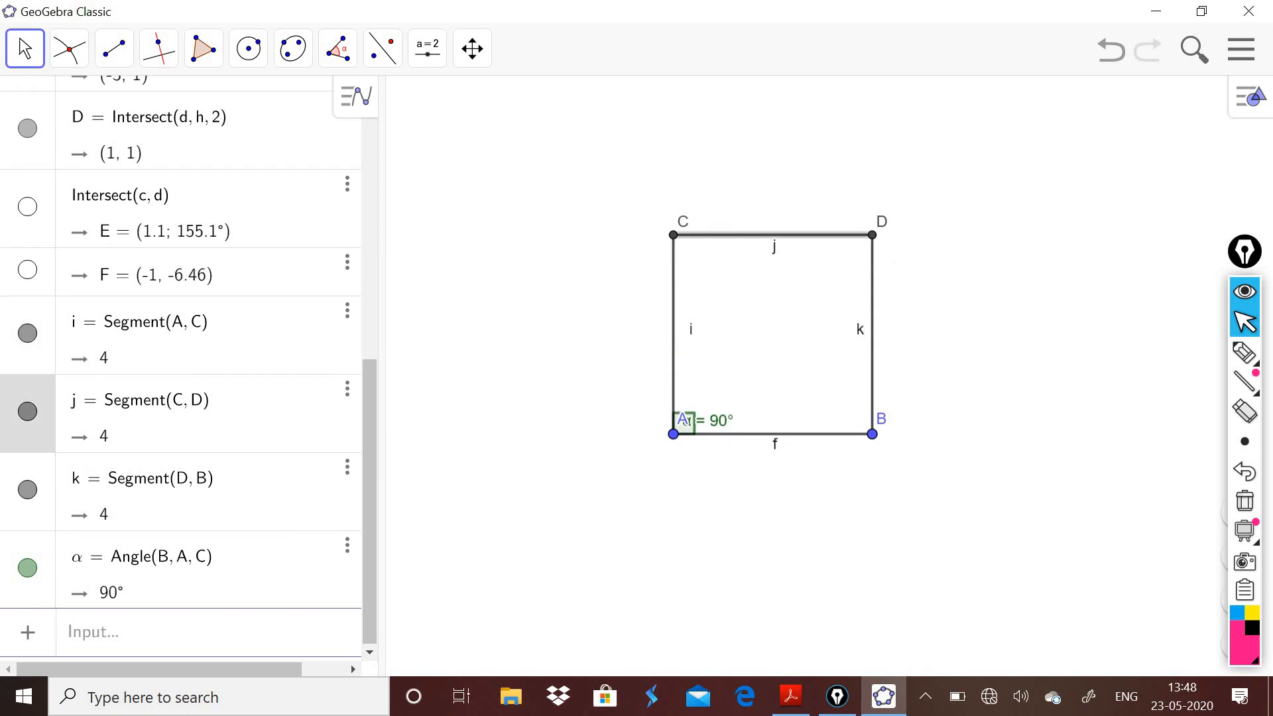
click(338, 53)
click(382, 117)
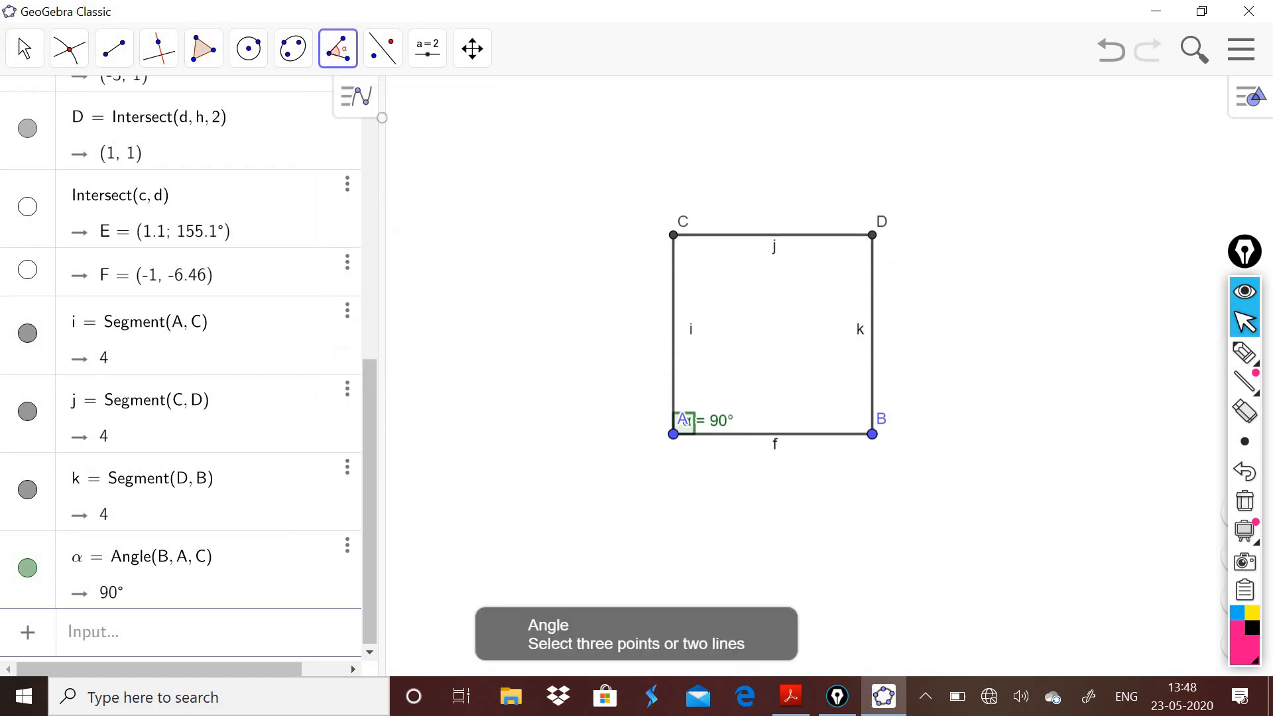
click(673, 297)
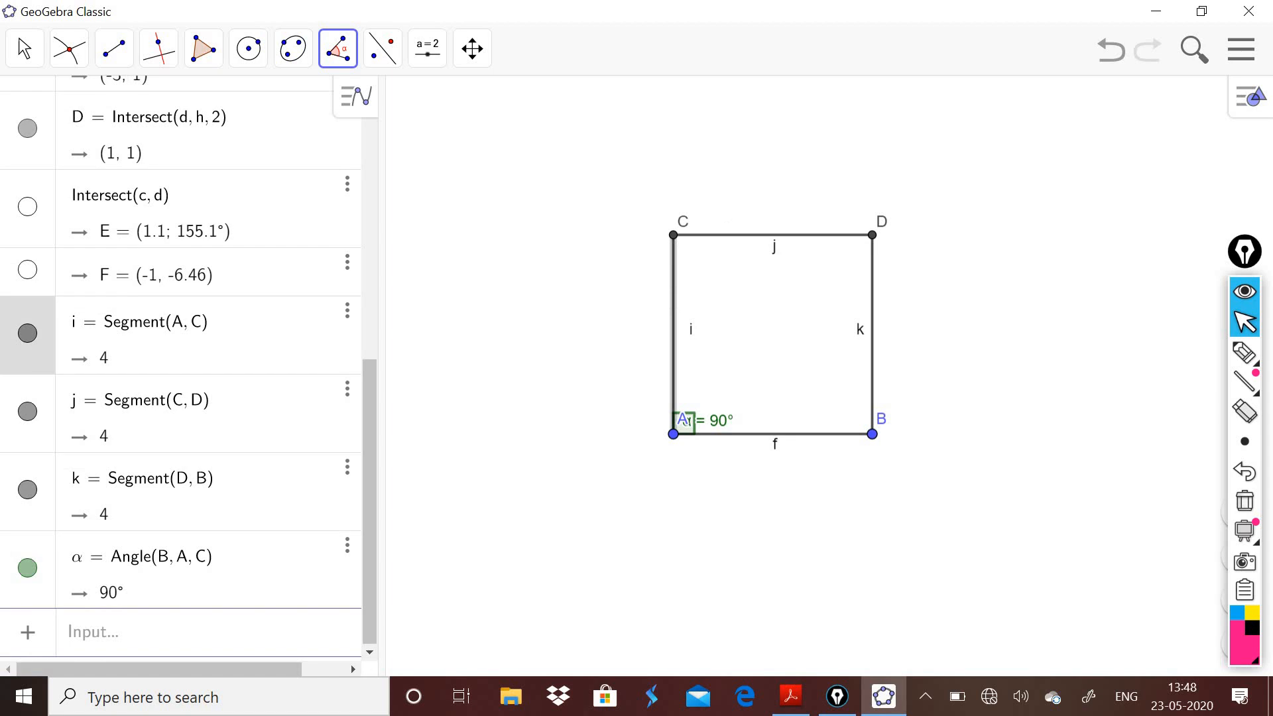
click(724, 235)
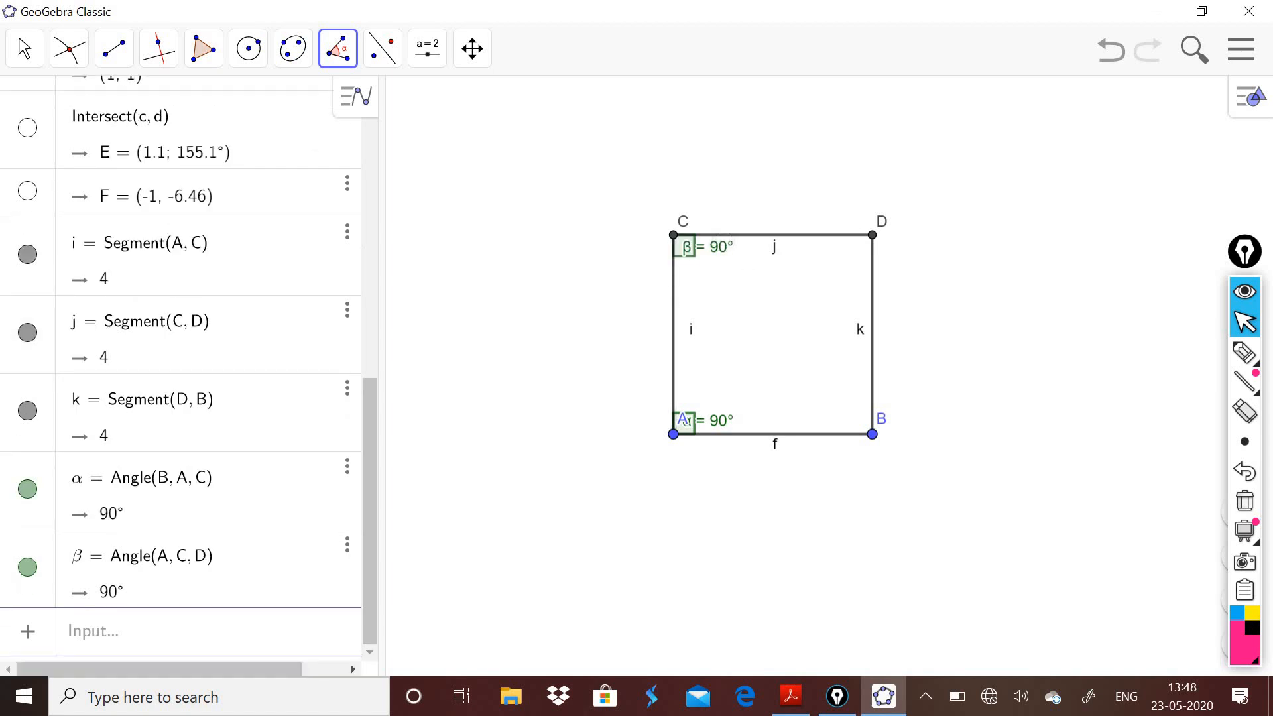
click(848, 236)
click(871, 280)
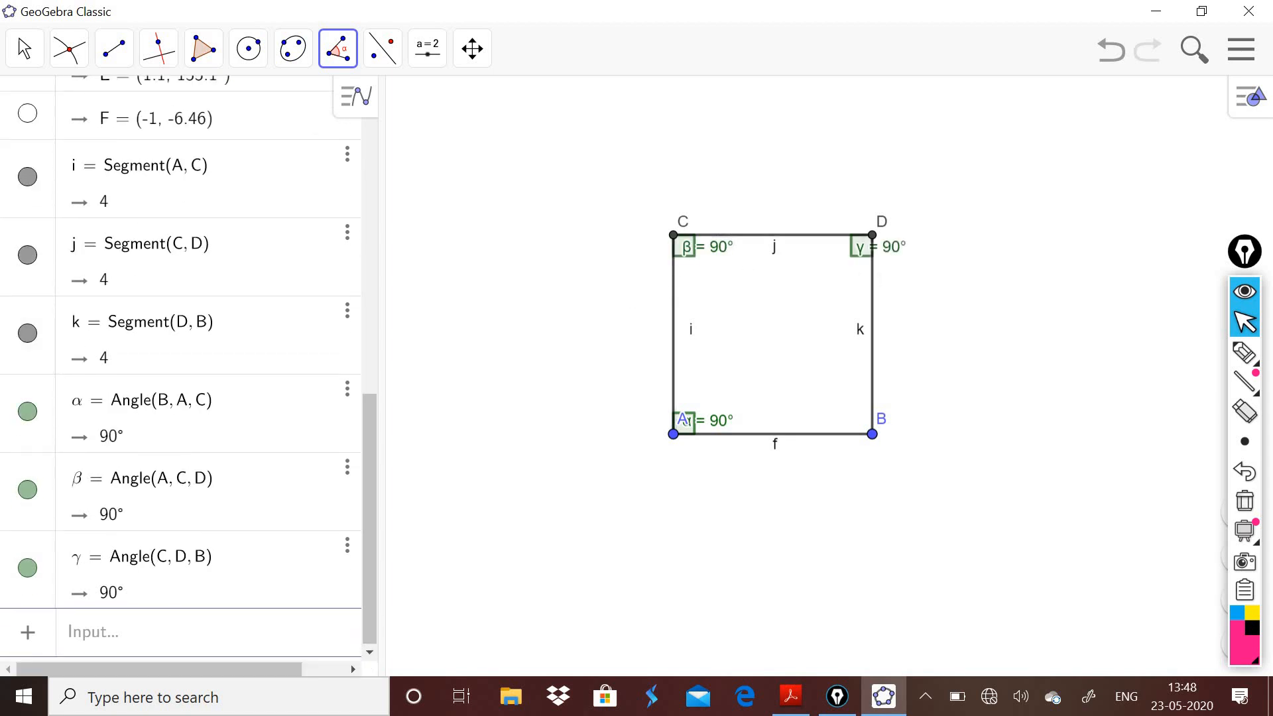
click(871, 404)
click(852, 440)
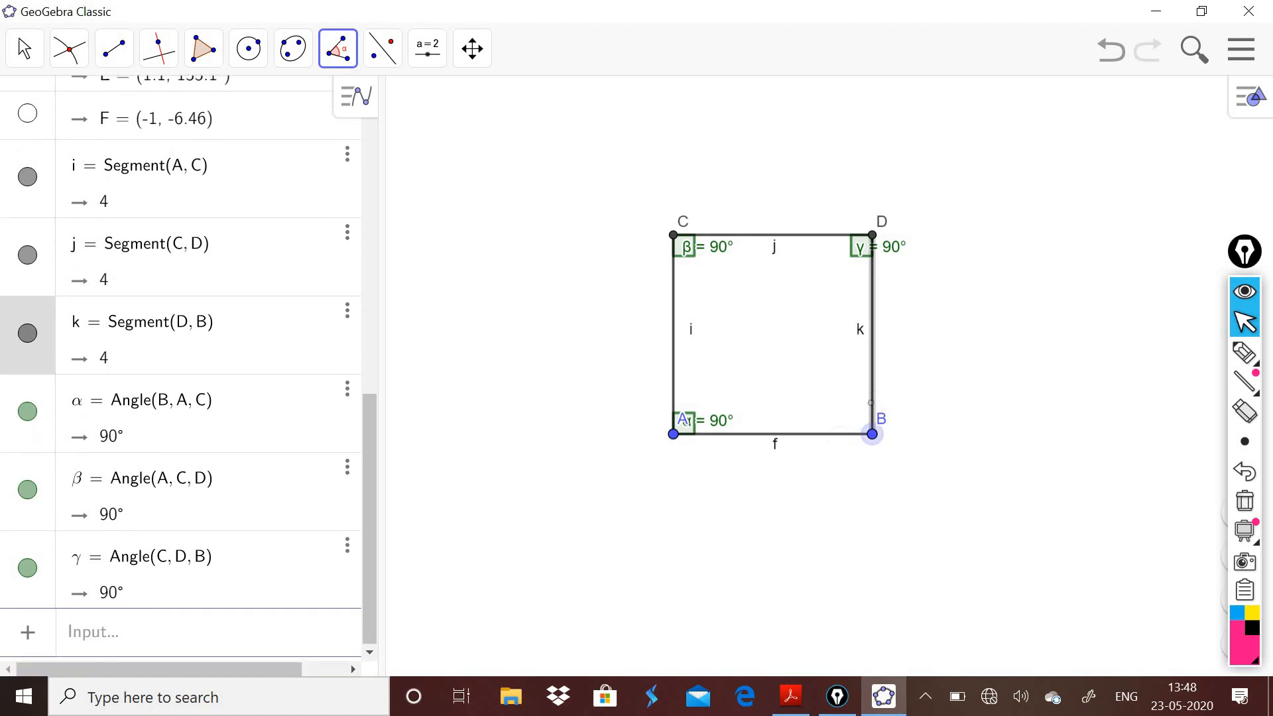
click(339, 48)
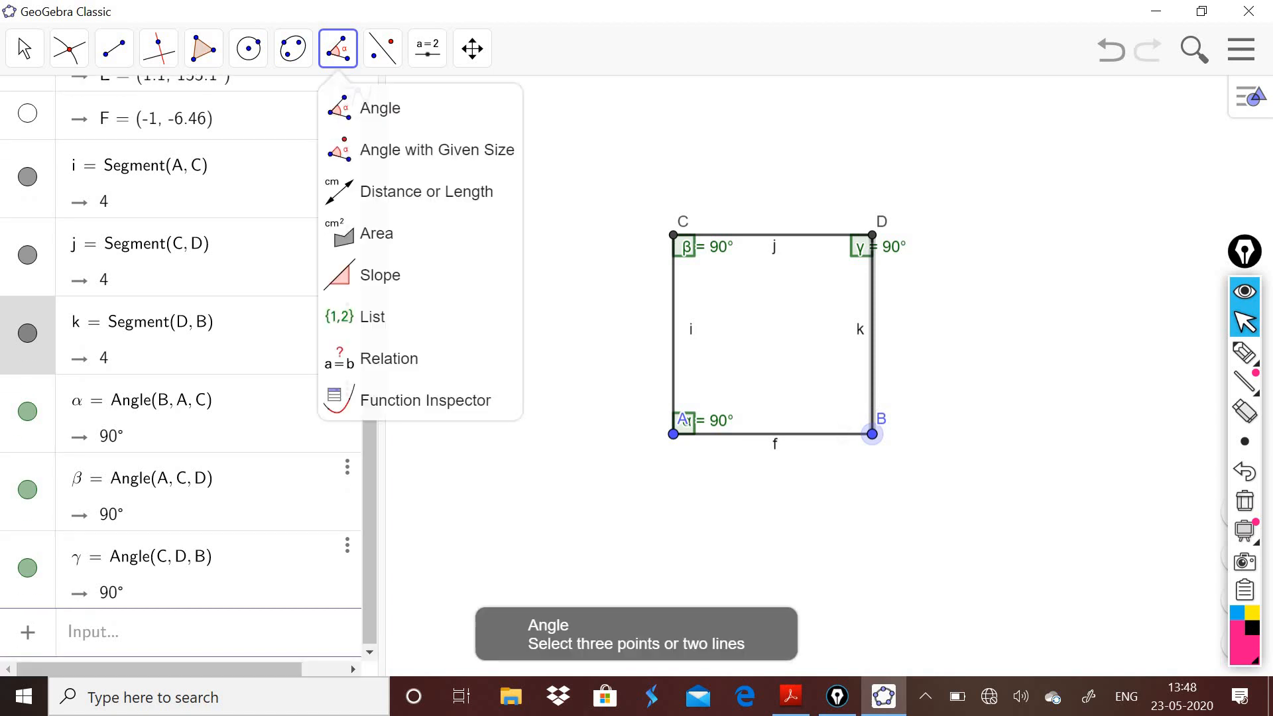
click(390, 114)
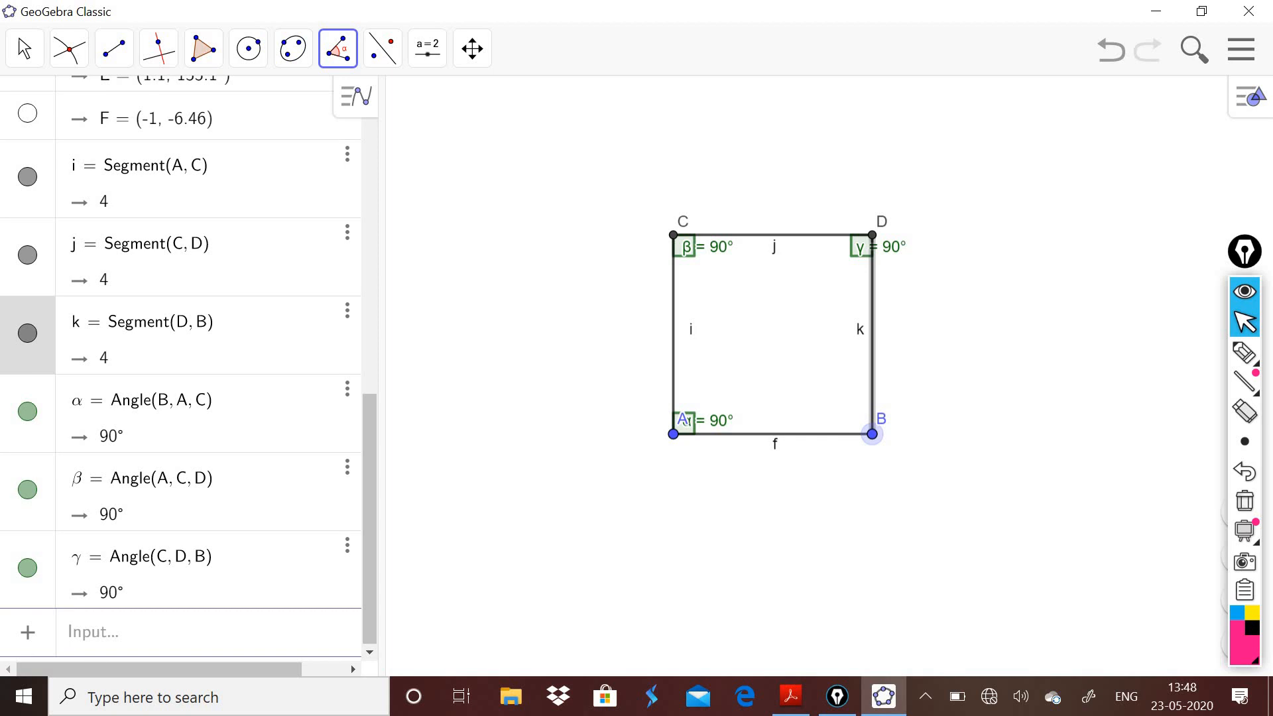
click(882, 512)
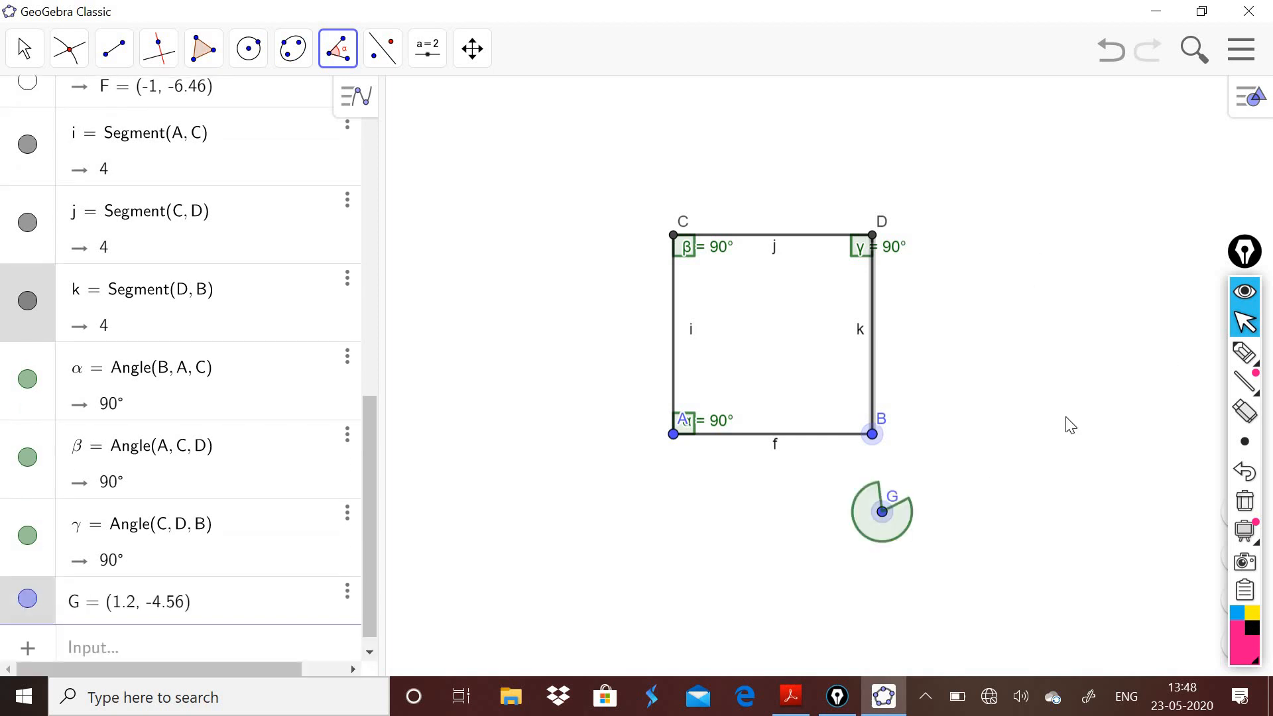
key(ctrl+z)
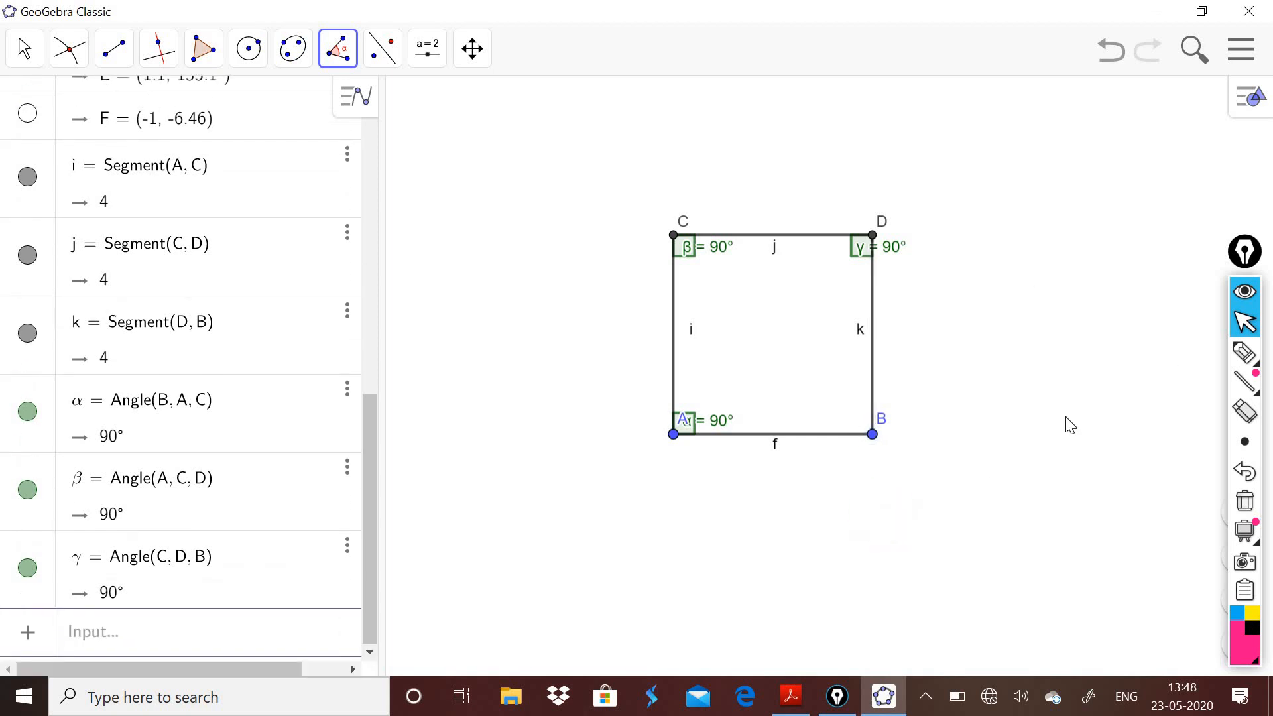
Mark the interior angle at B between segments DB and AB with the Angle tool
click(337, 48)
mouse_move(373, 86)
mouse_move(350, 65)
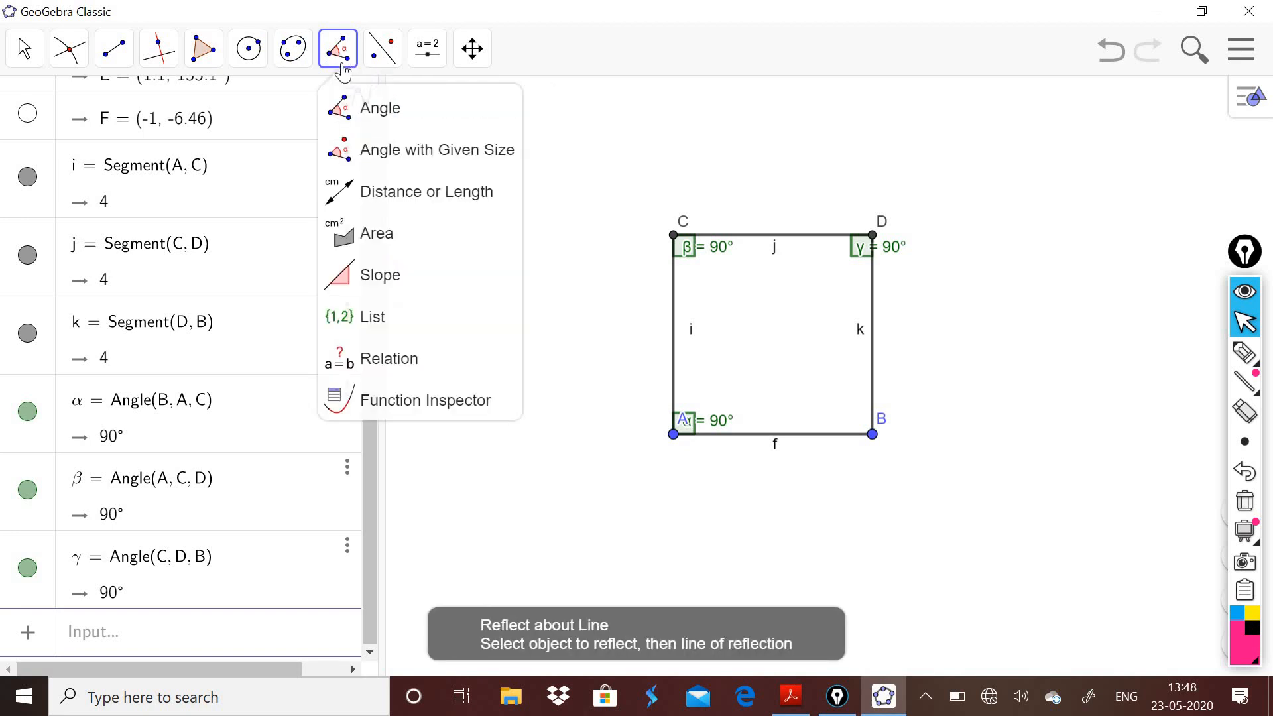
click(360, 109)
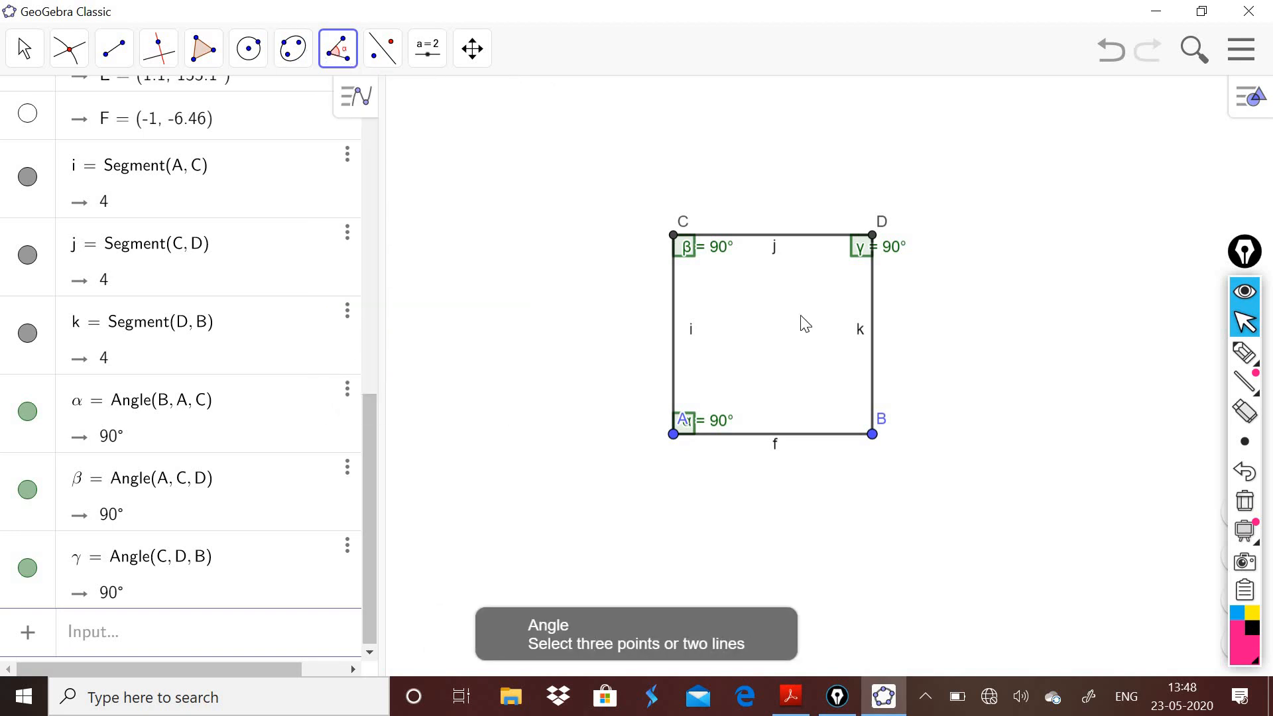
click(872, 386)
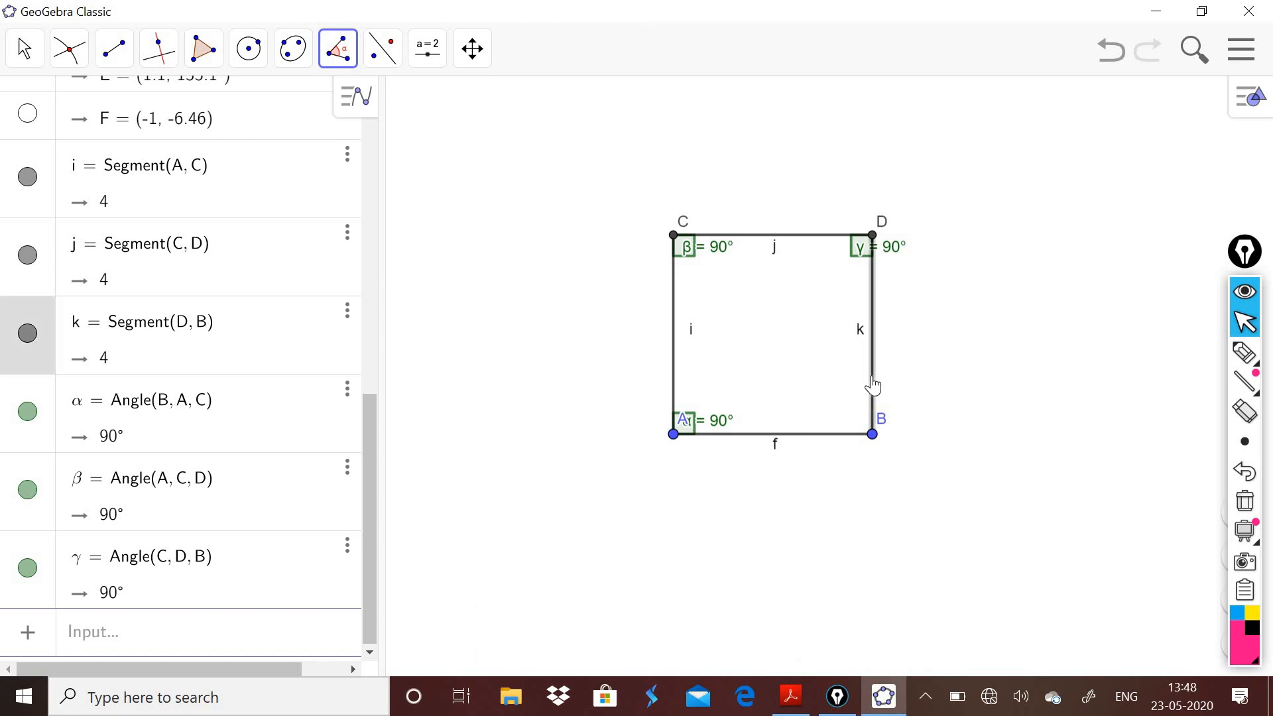
click(840, 435)
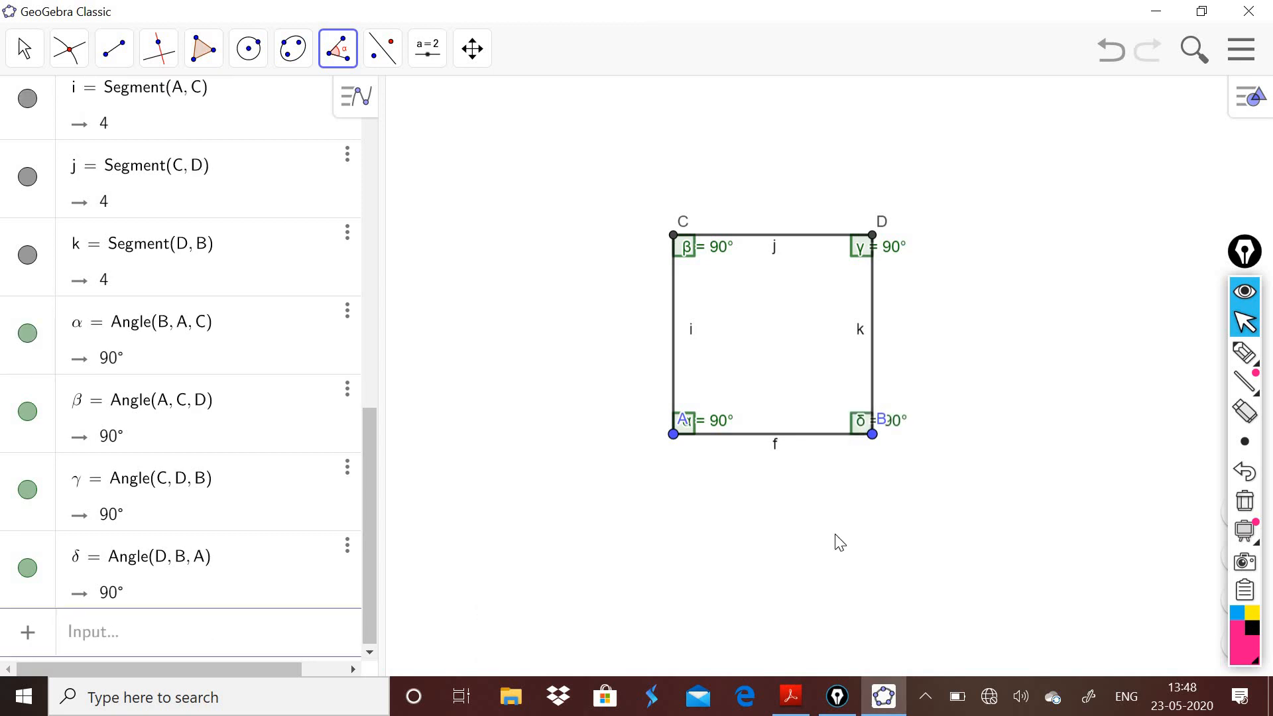
Ring the four corner angles and their entries in the object list with the annotation pen, and clear the annotations
click(1245, 352)
drag(839, 475, 820, 408)
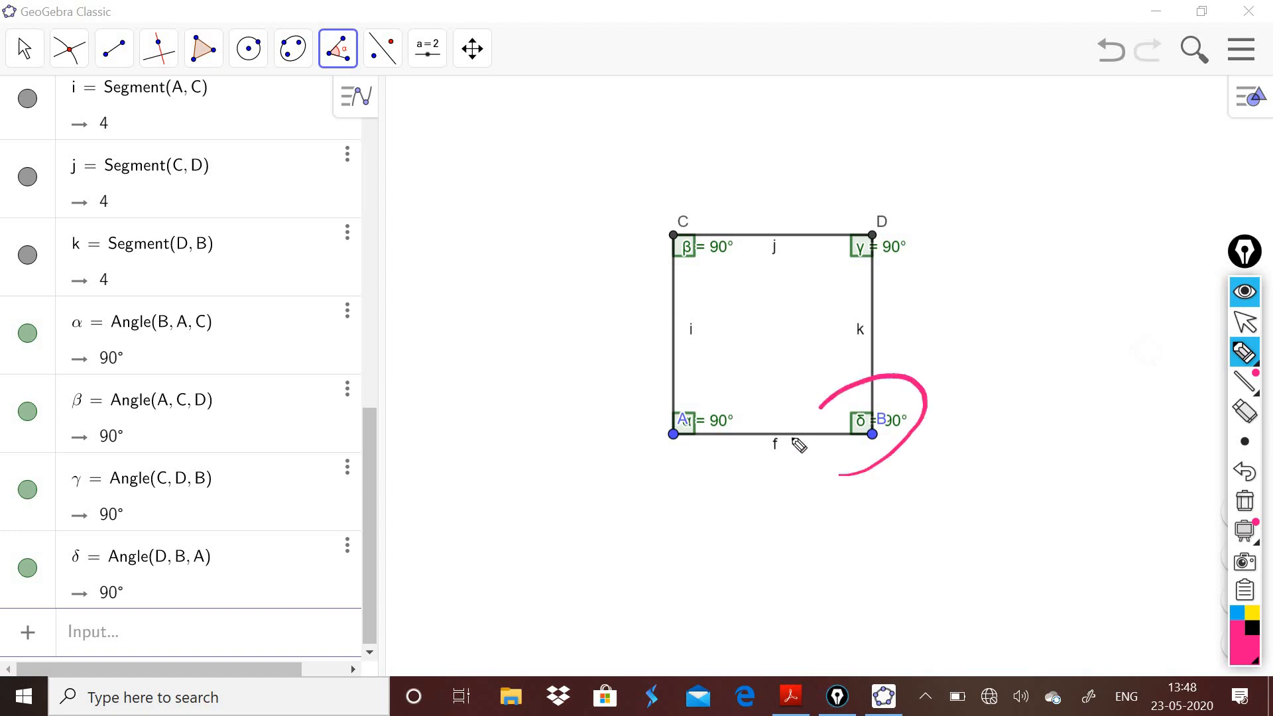
mouse_move(693, 464)
mouse_down()
mouse_move(623, 452)
mouse_move(730, 392)
mouse_up()
drag(711, 287, 644, 295)
drag(897, 278, 844, 295)
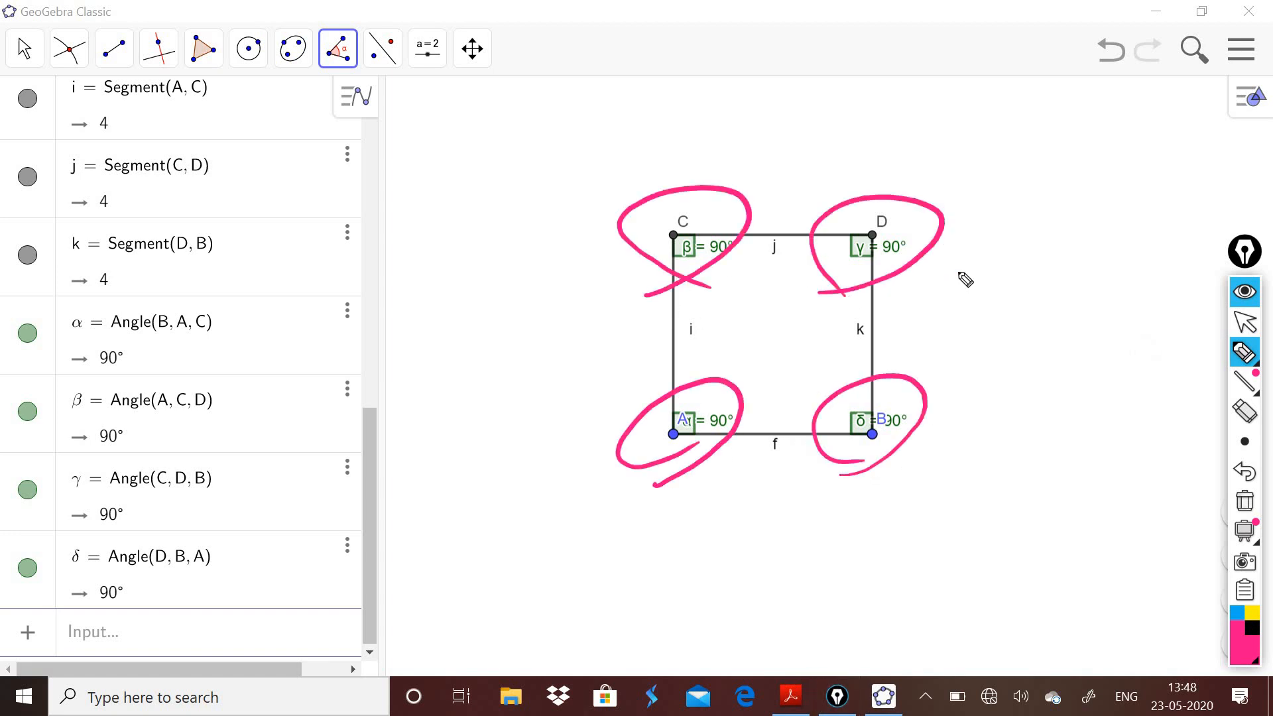
mouse_move(169, 572)
mouse_down()
mouse_move(122, 599)
mouse_move(136, 550)
mouse_move(92, 468)
mouse_up()
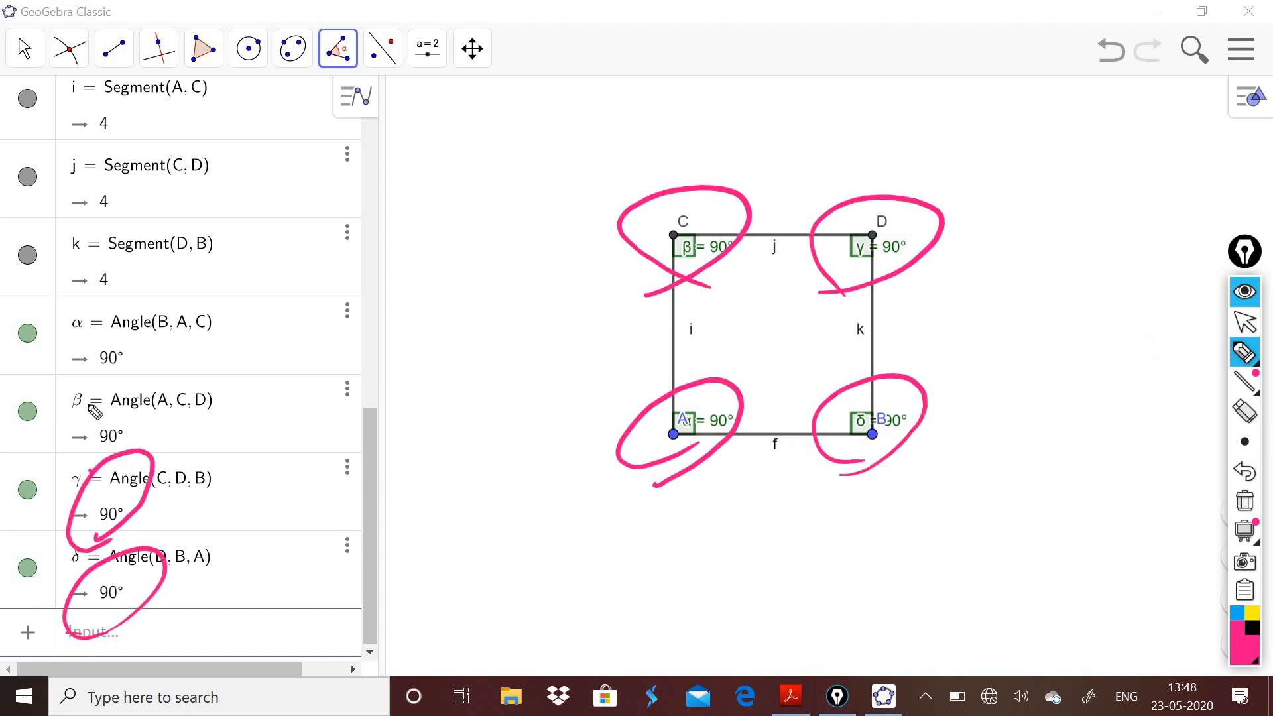
mouse_move(95, 411)
mouse_down()
mouse_move(156, 333)
mouse_move(126, 417)
mouse_up()
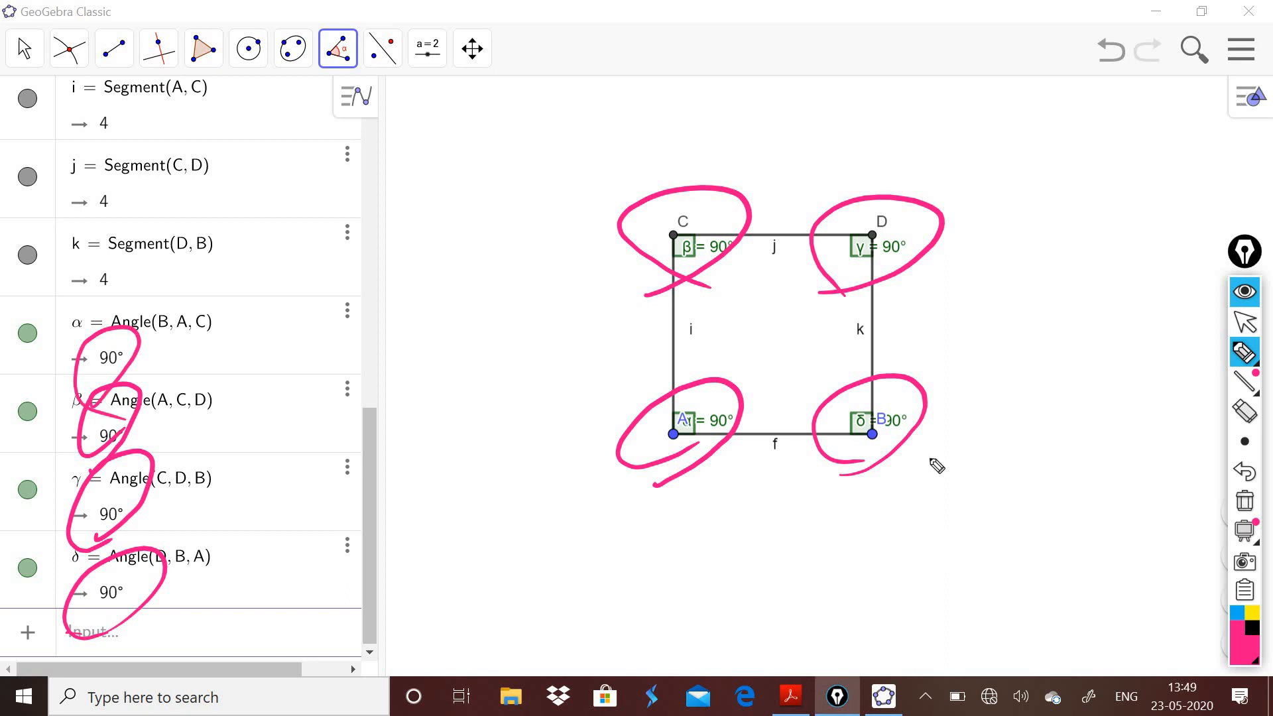
click(1244, 501)
Ring the whole square, handwrite "वर्ग" and "Square" below it with the pen, and clear all annotations
mouse_move(662, 509)
mouse_down()
mouse_move(653, 142)
mouse_move(868, 539)
mouse_up()
mouse_move(736, 554)
mouse_down()
mouse_move(719, 653)
mouse_move(784, 560)
mouse_move(805, 643)
mouse_up()
drag(841, 490, 802, 536)
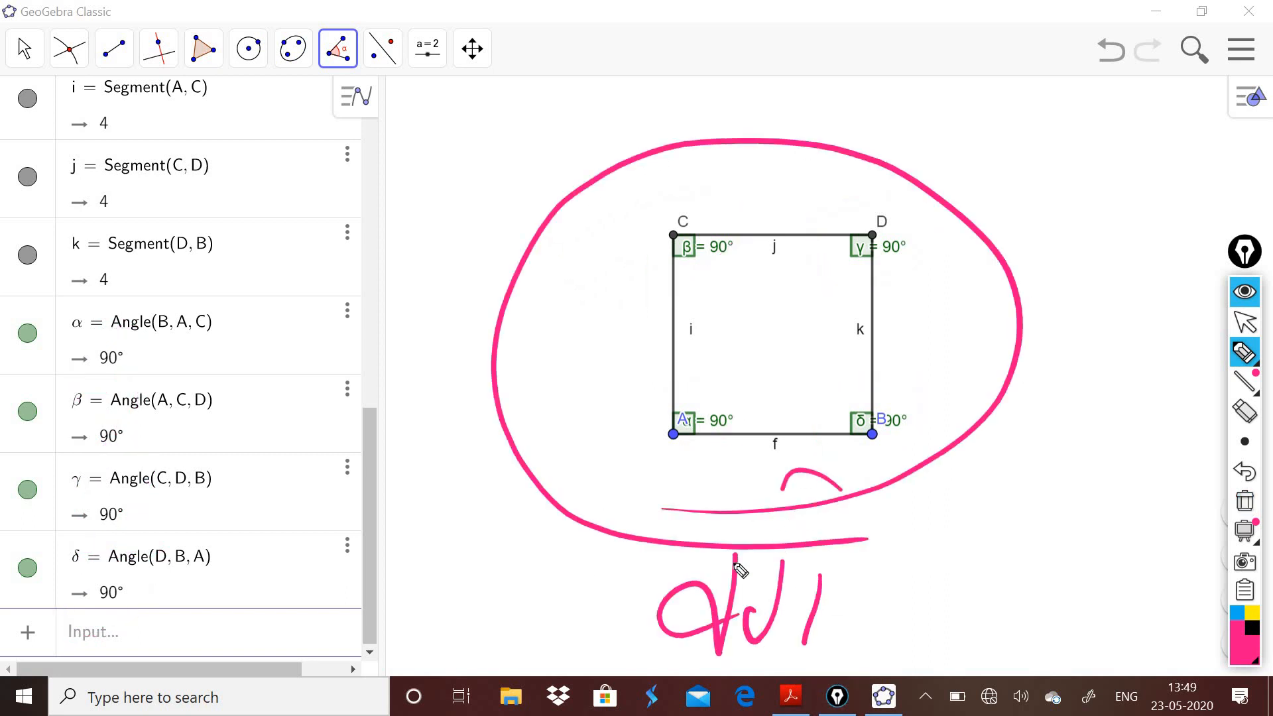
drag(737, 564, 862, 550)
mouse_move(972, 511)
mouse_down()
mouse_move(971, 603)
mouse_move(1024, 533)
mouse_move(1074, 577)
mouse_move(1188, 554)
mouse_move(1170, 570)
mouse_up()
mouse_move(968, 577)
mouse_down()
mouse_move(1011, 527)
mouse_move(1087, 603)
mouse_up()
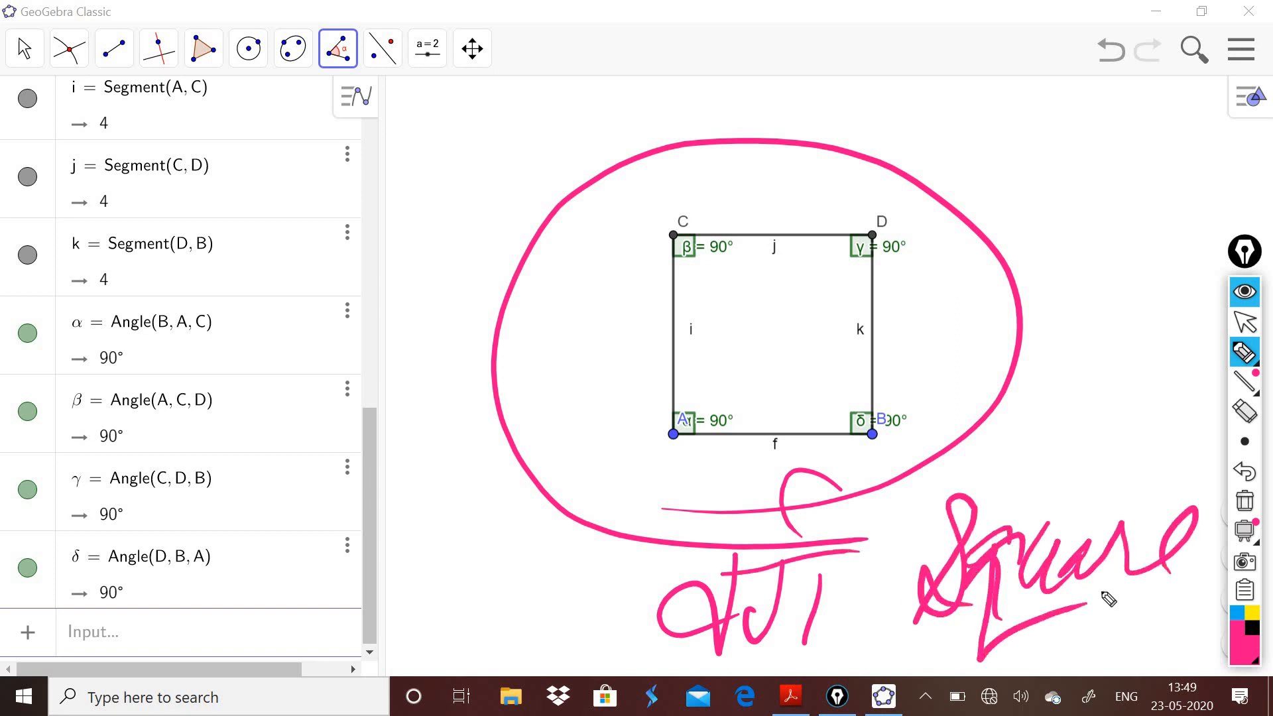
click(1250, 504)
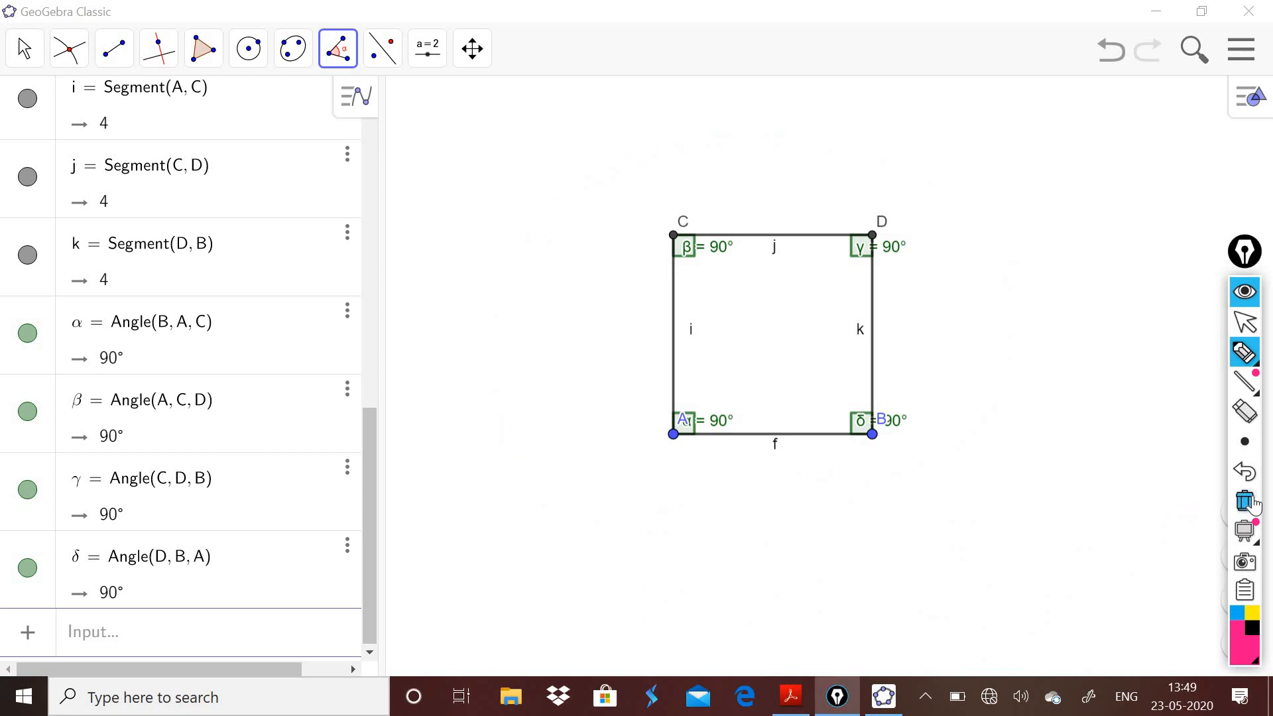
Leave annotation mode and undo the entire construction back to the blank coordinate grid
click(1245, 325)
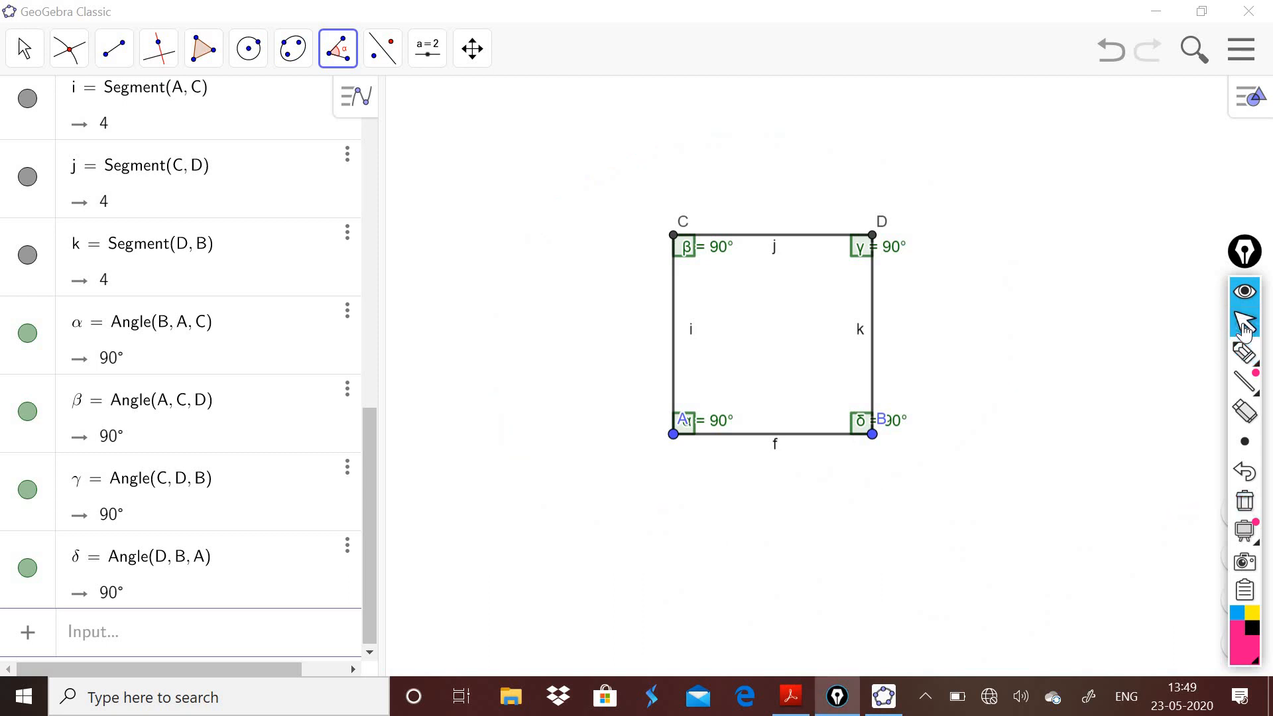
click(968, 437)
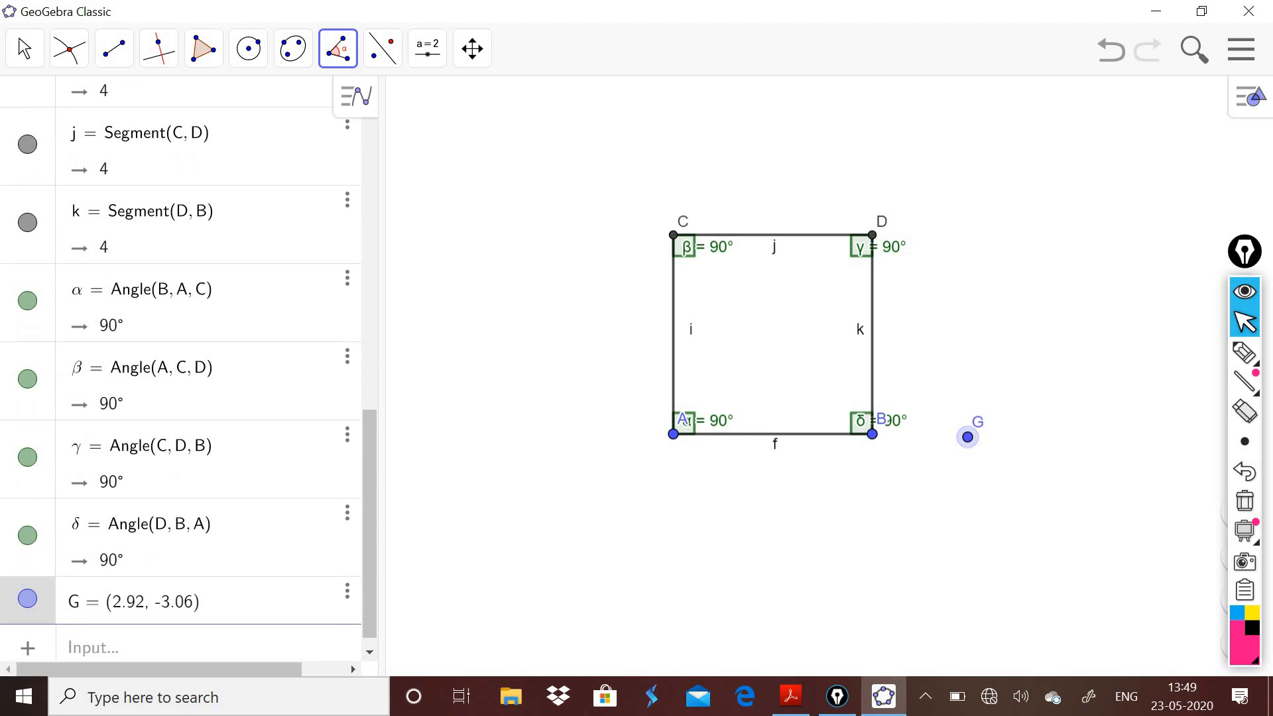
key(ctrl+z)
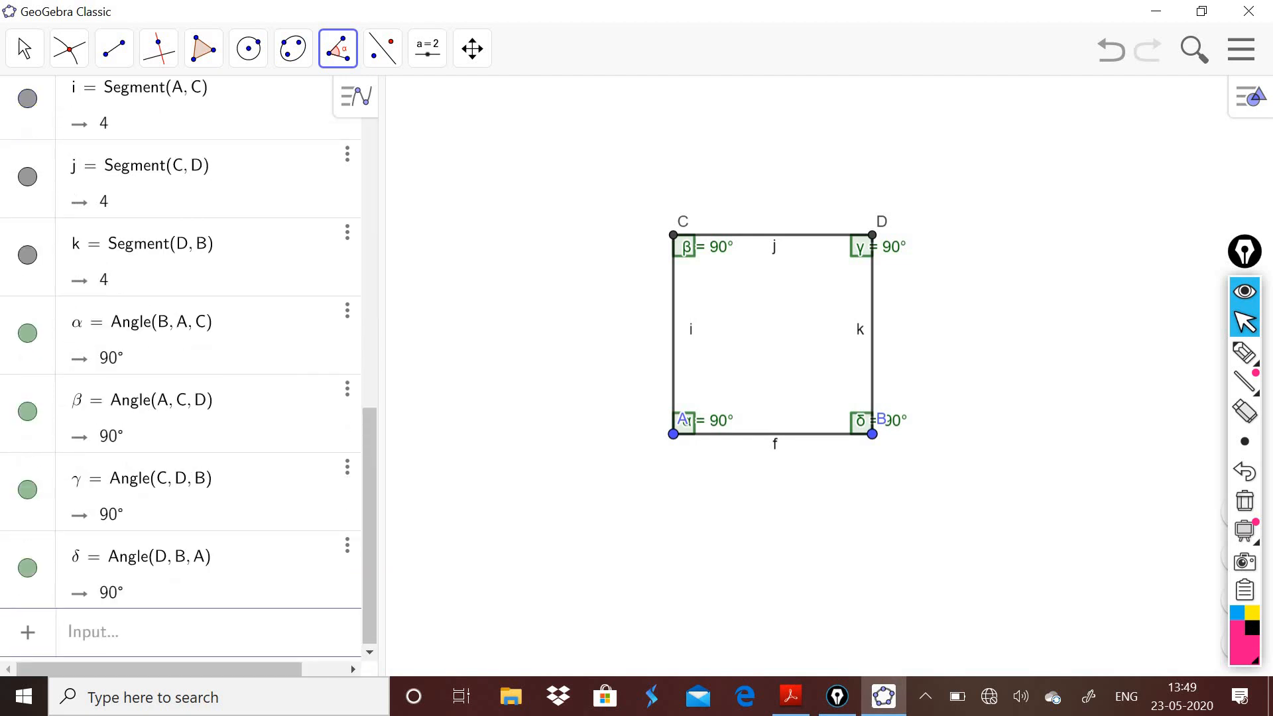
key(ctrl+z)
key(ctrl+z)
key(ctrl+z)
key(ctrl+z)
key(ctrl+z)
key(ctrl+z)
key(ctrl+z)
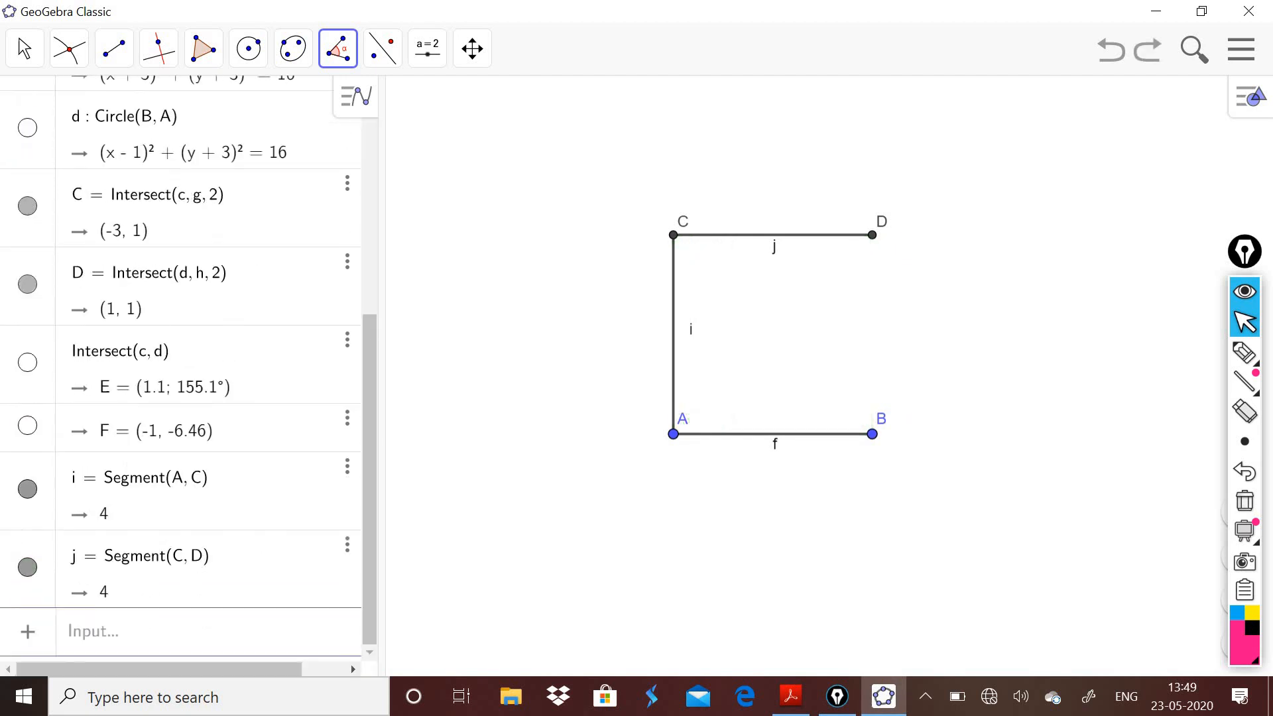
key(ctrl+z)
key(ctrl+z)
key(ctrl+z)
key(ctrl+z)
key(ctrl+z)
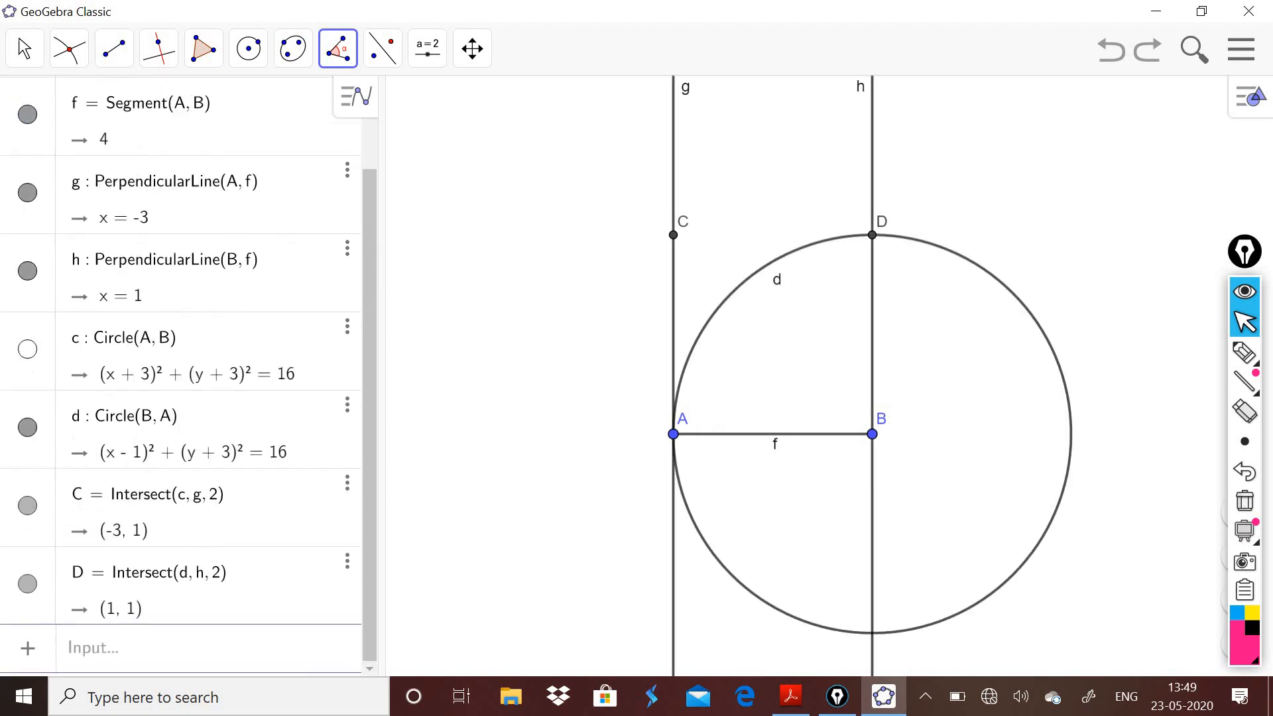
key(ctrl+z)
key(ctrl+z)
key(ctrl+z)
key(ctrl+z)
key(ctrl+z)
key(ctrl+z)
key(ctrl+z)
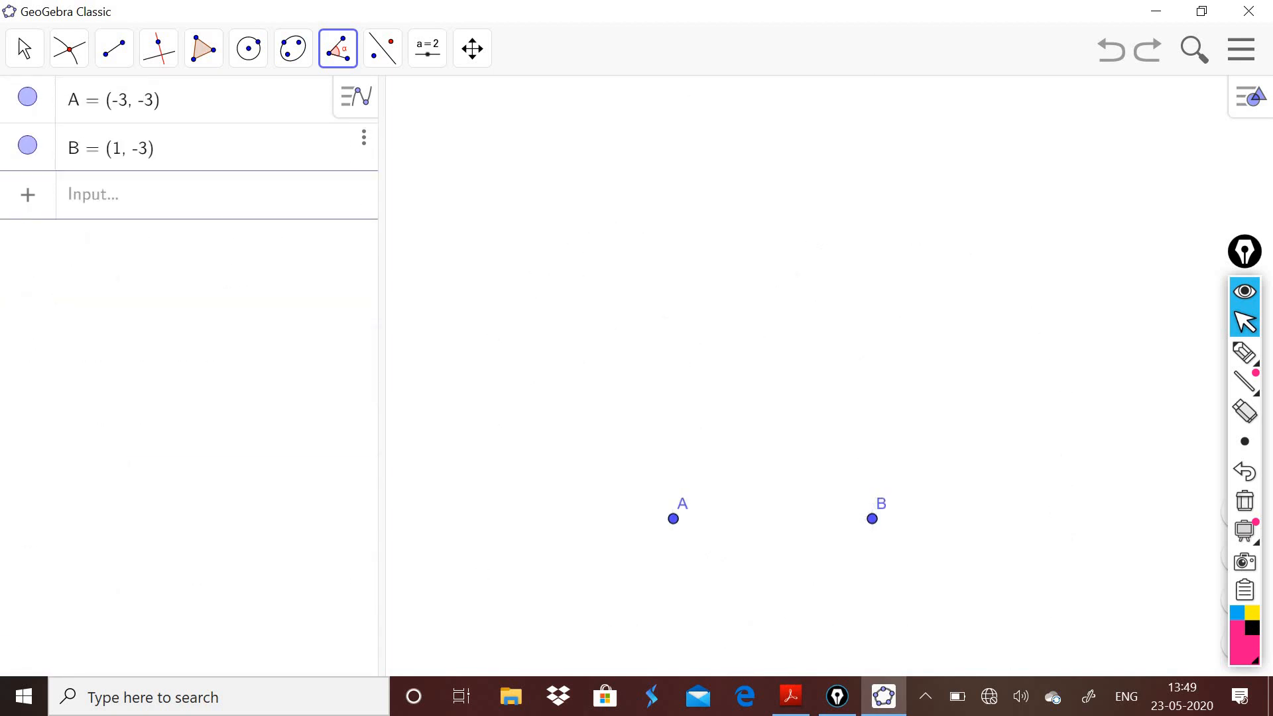
key(ctrl+z)
key(ctrl+z)
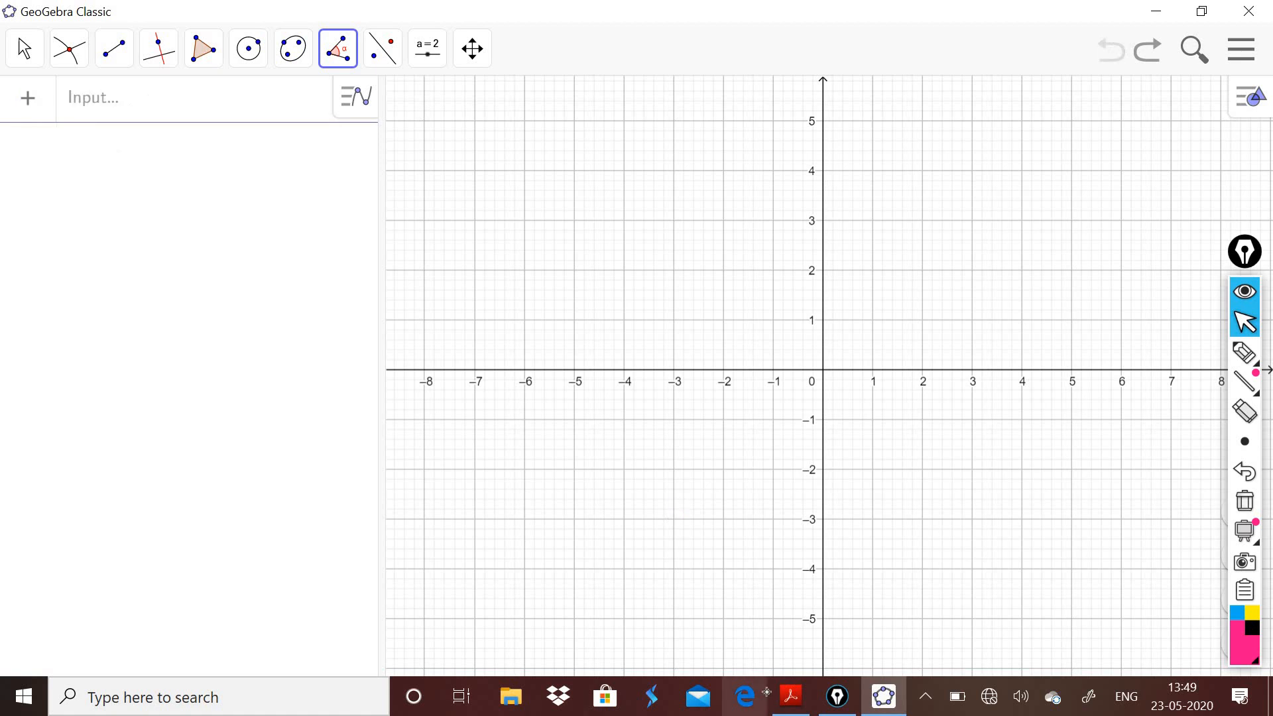
Switch to "ICT book class 8.pdf" in Adobe Acrobat Reader and view the instructions for hiding the circles and perpendicular lines
click(1247, 358)
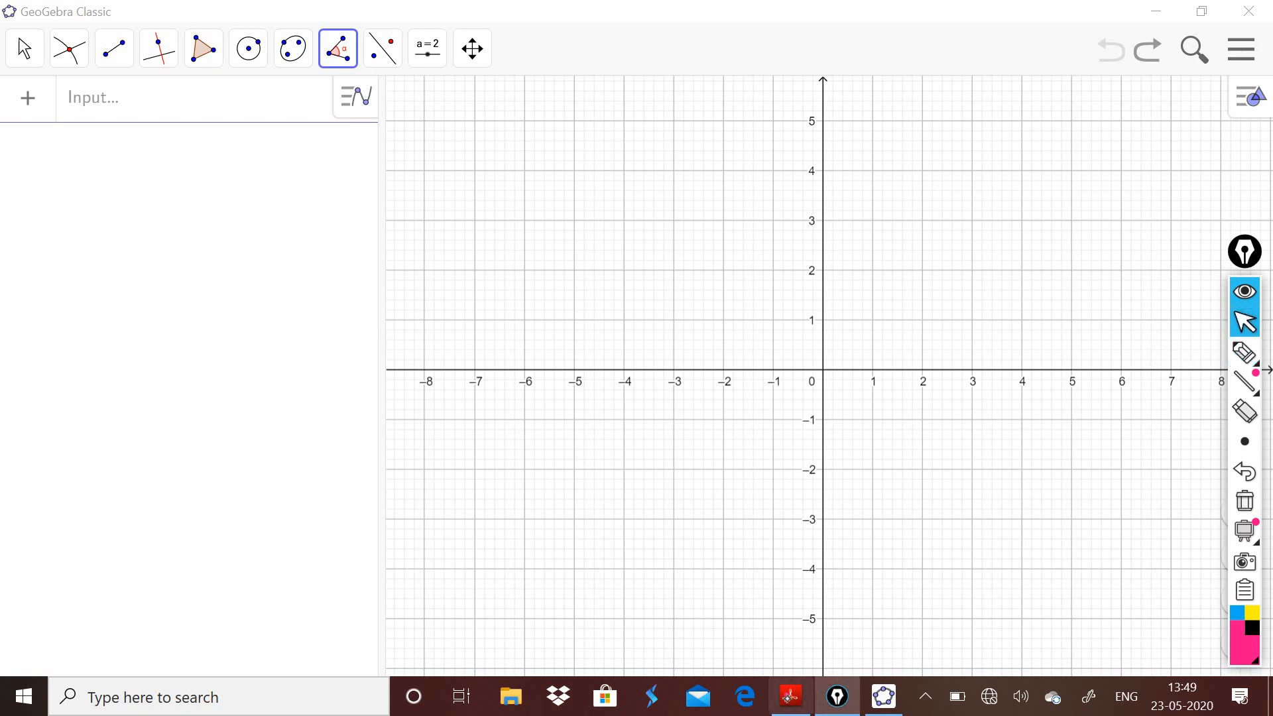
click(791, 696)
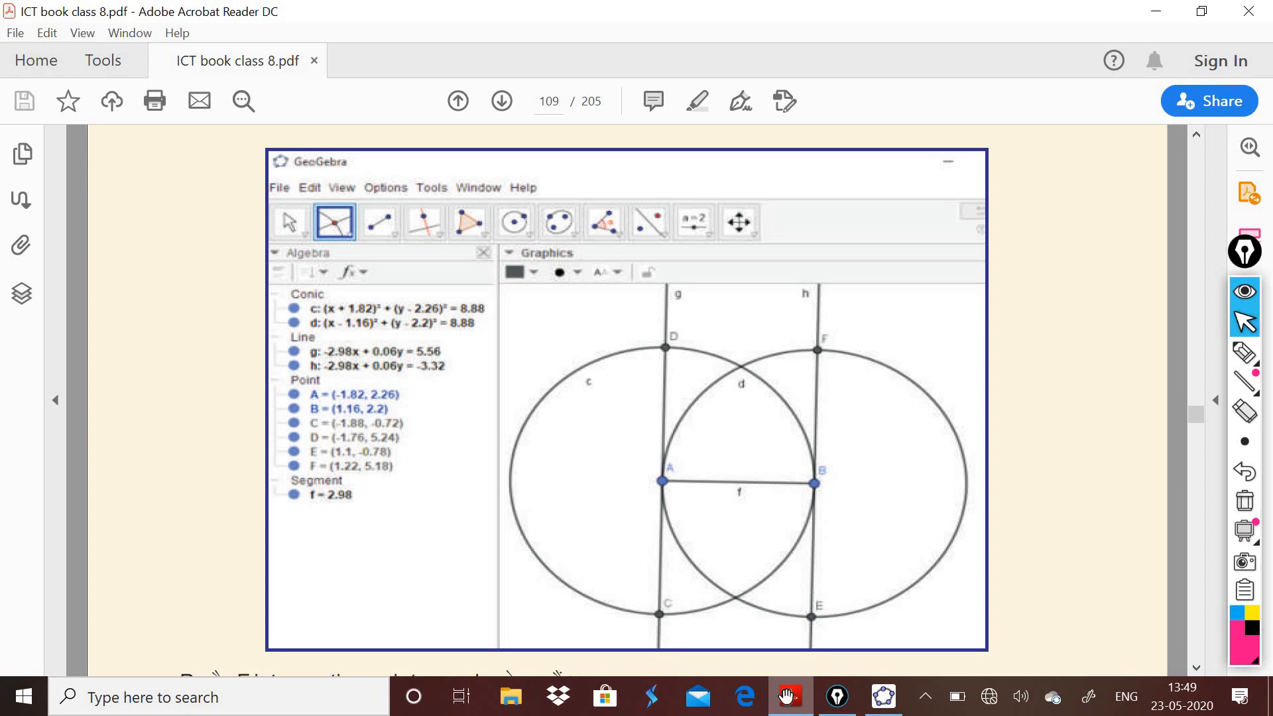
scroll(627, 398, down, 5)
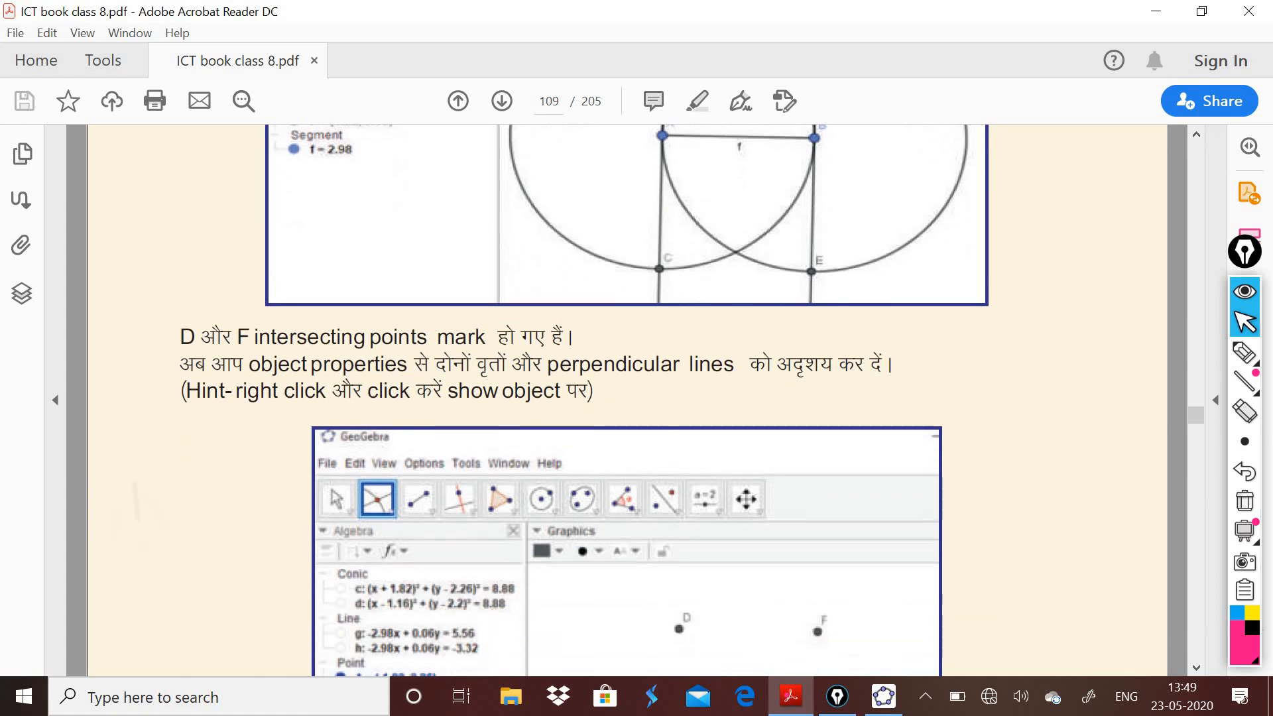
Look through the finished square figure in the textbook and move on to Activity 3 about constructing a parallelogram
scroll(627, 398, up, 2)
scroll(627, 398, down, 15)
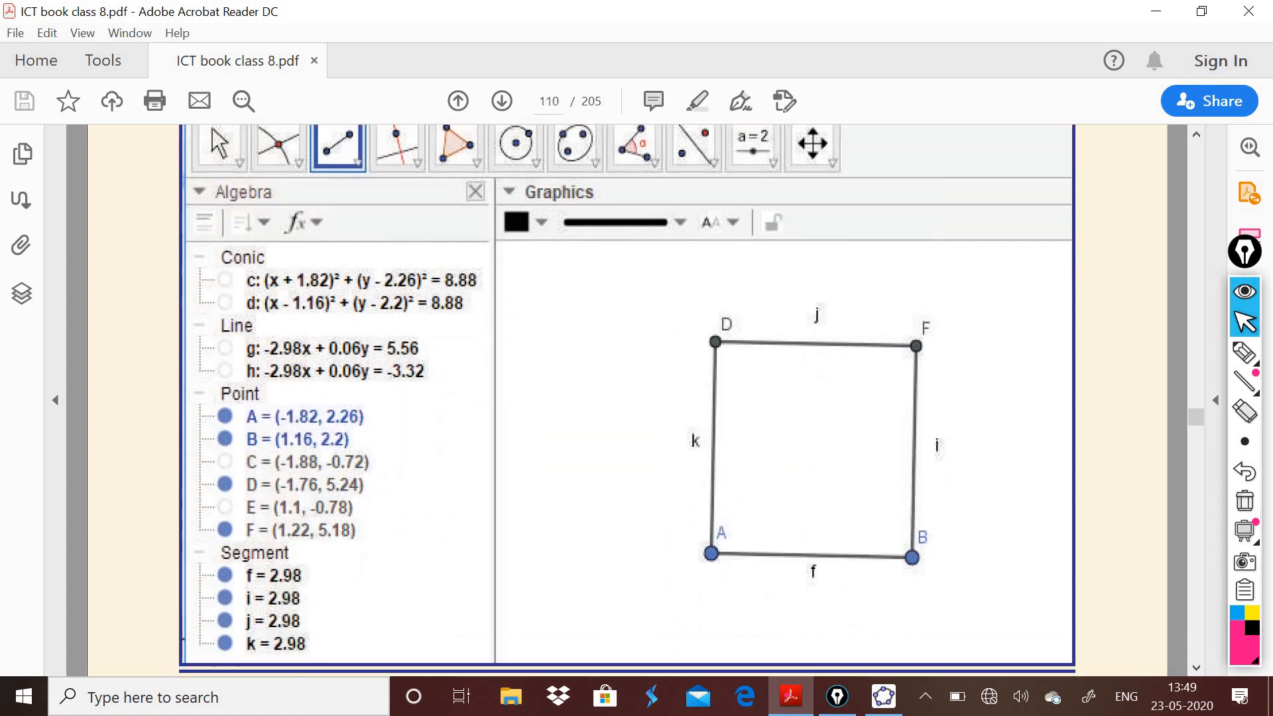
scroll(626, 398, down, 9)
scroll(627, 398, up, 12)
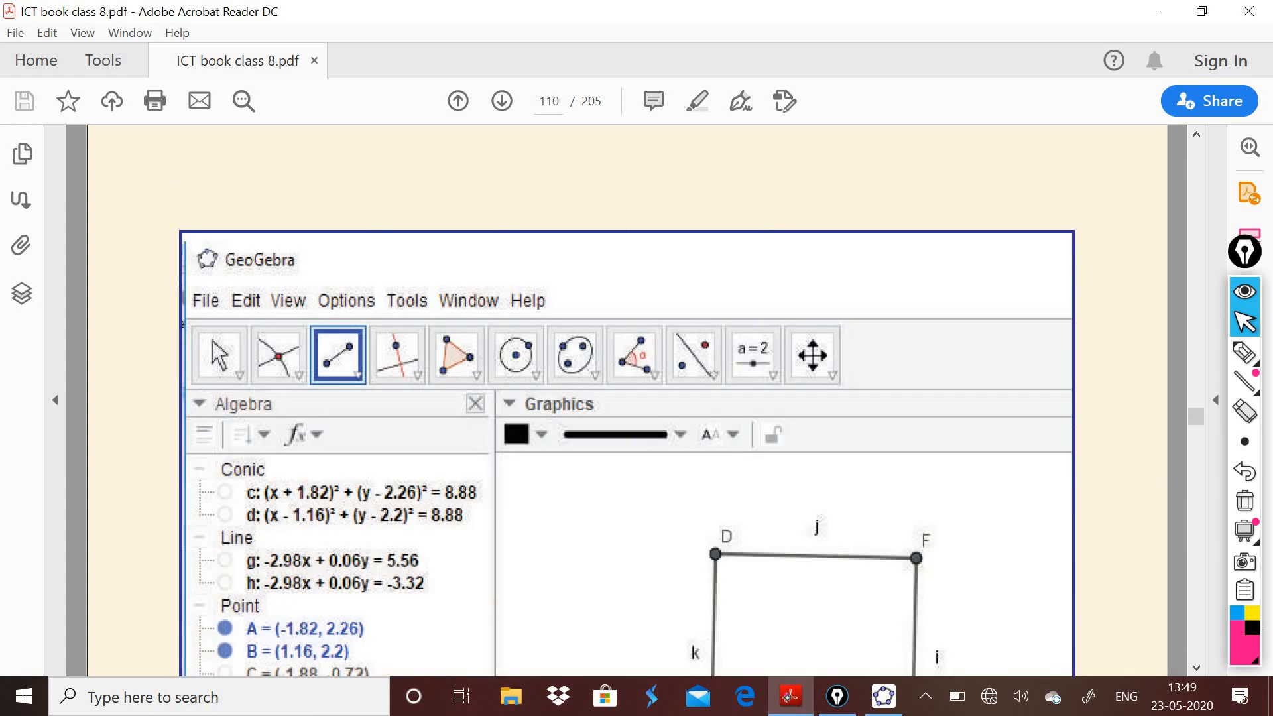
scroll(626, 397, down, 10)
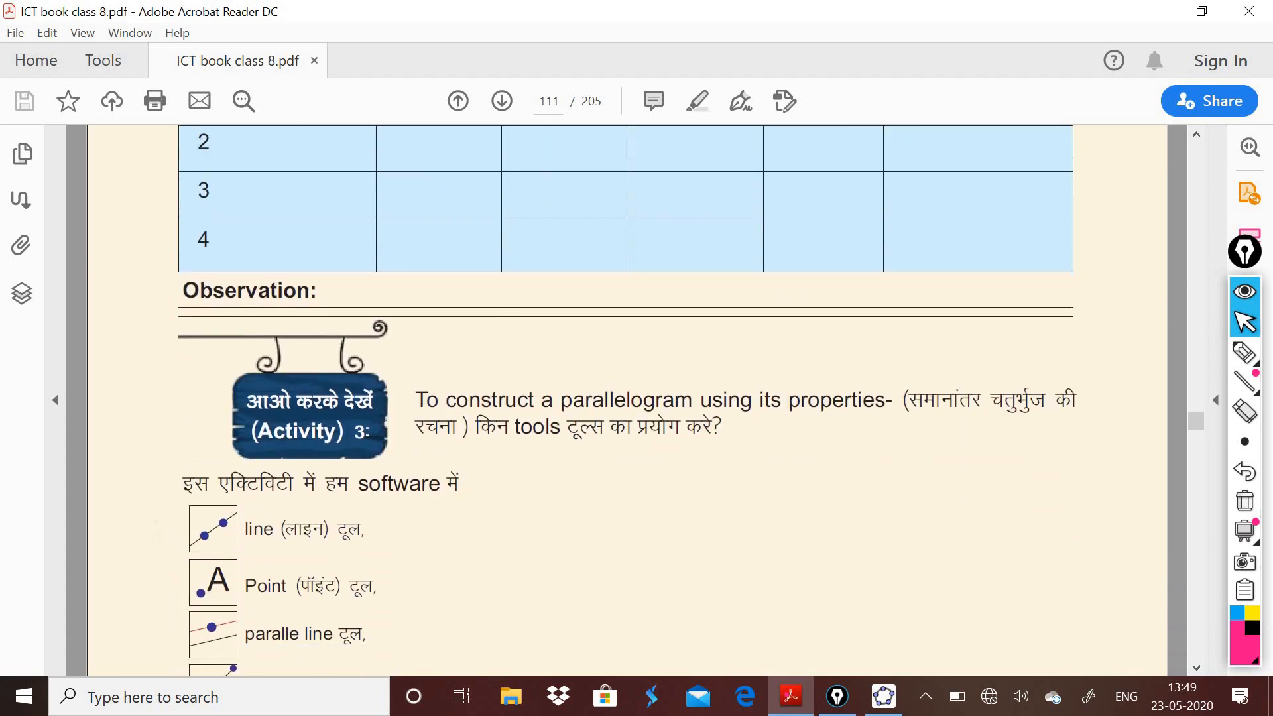
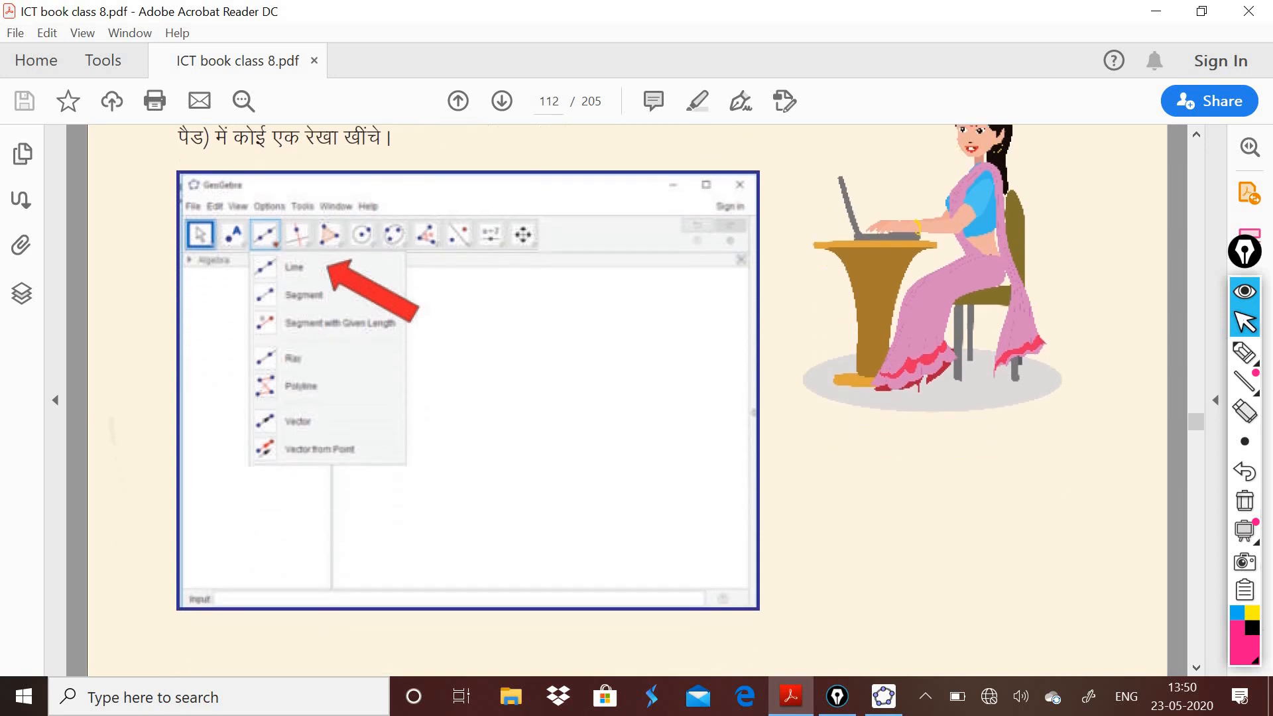
Switch to GeoGebra, clear the stray point, and hide the axes and grid in the graphics view
click(883, 697)
click(683, 418)
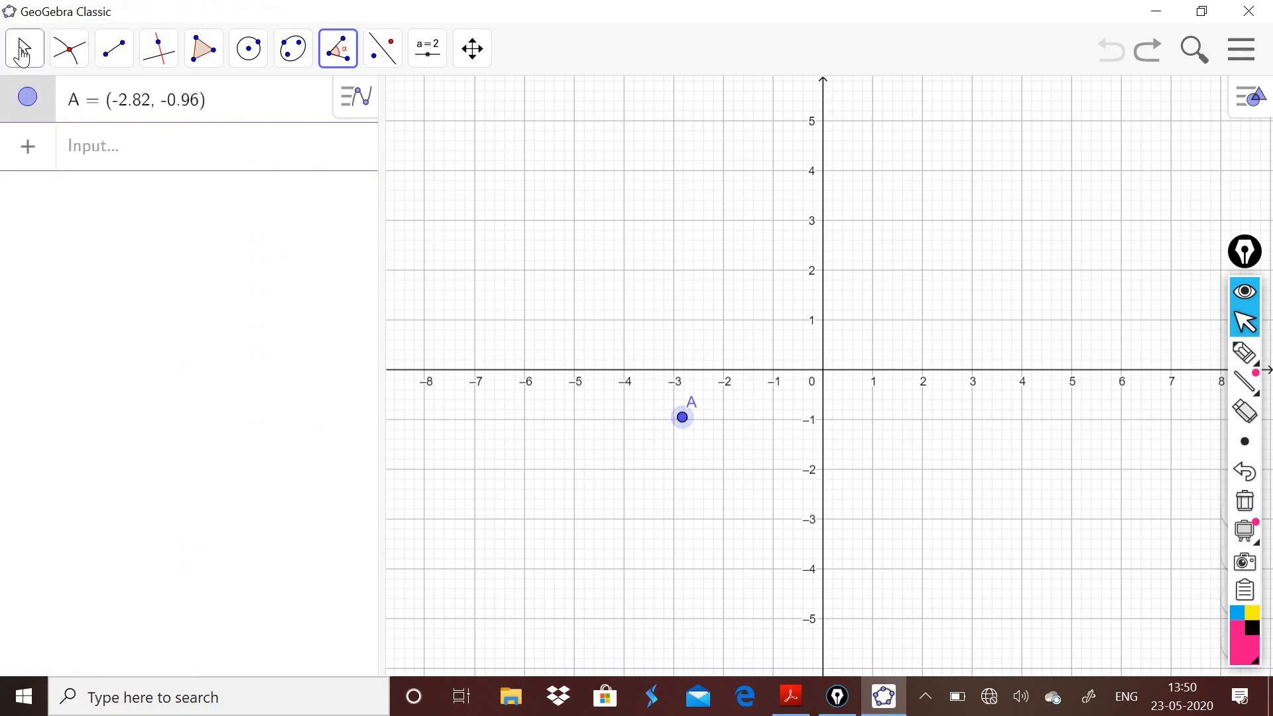
click(20, 46)
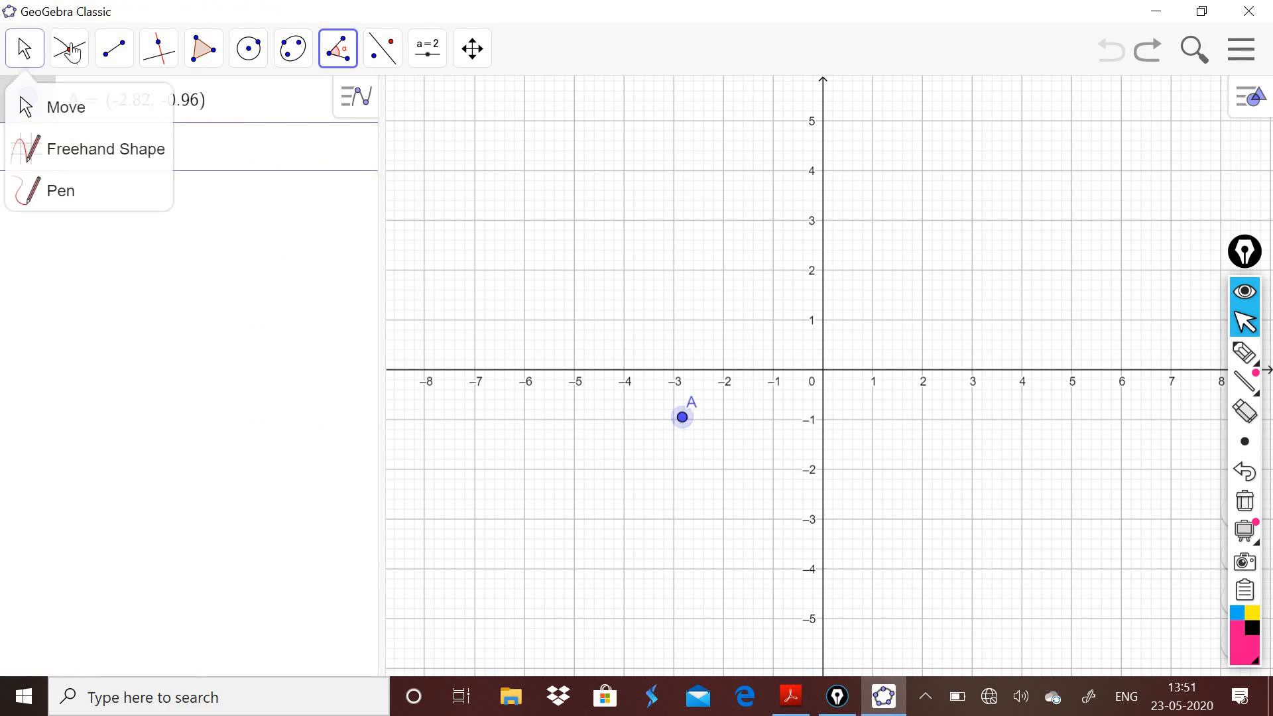
right_click(612, 467)
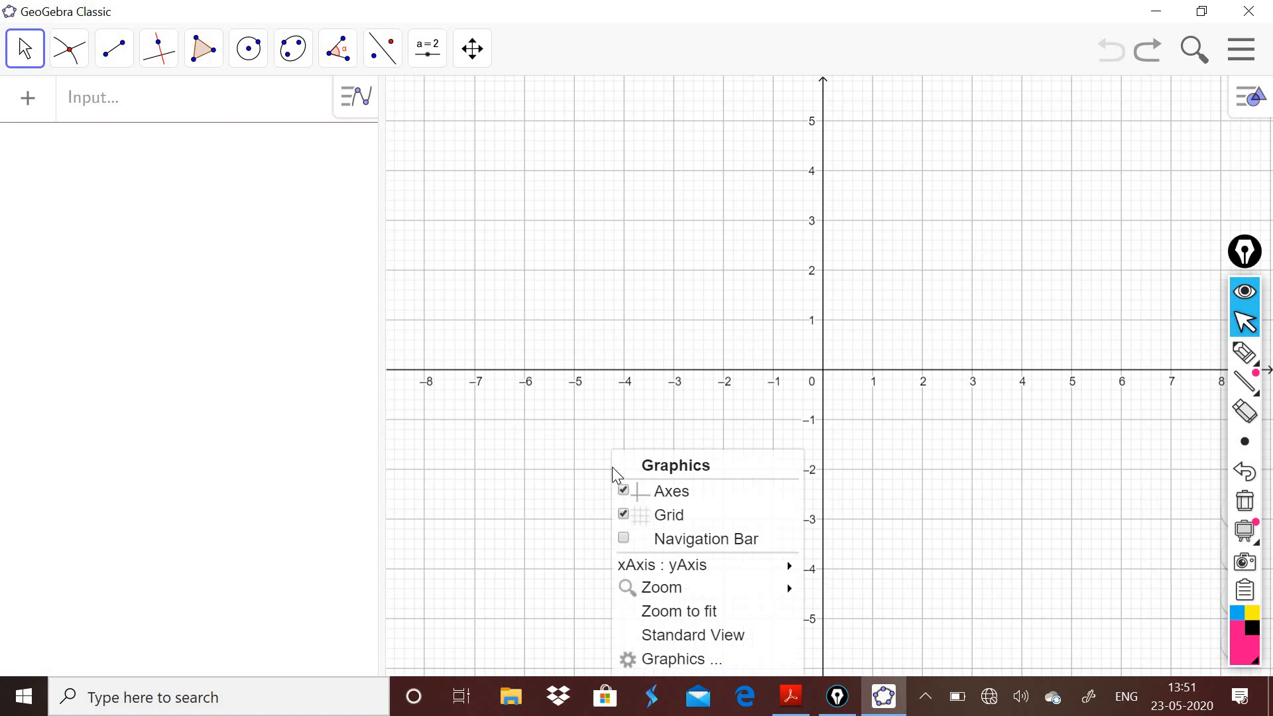
click(638, 491)
right_click(477, 295)
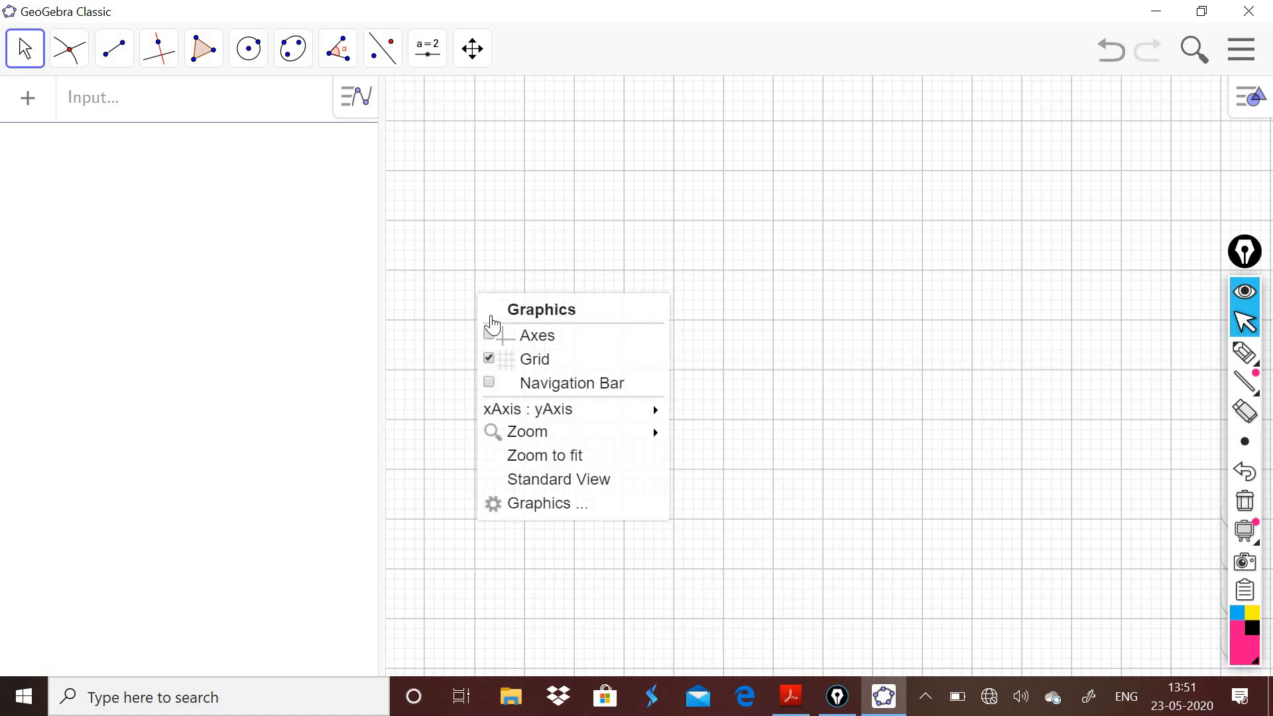
click(519, 375)
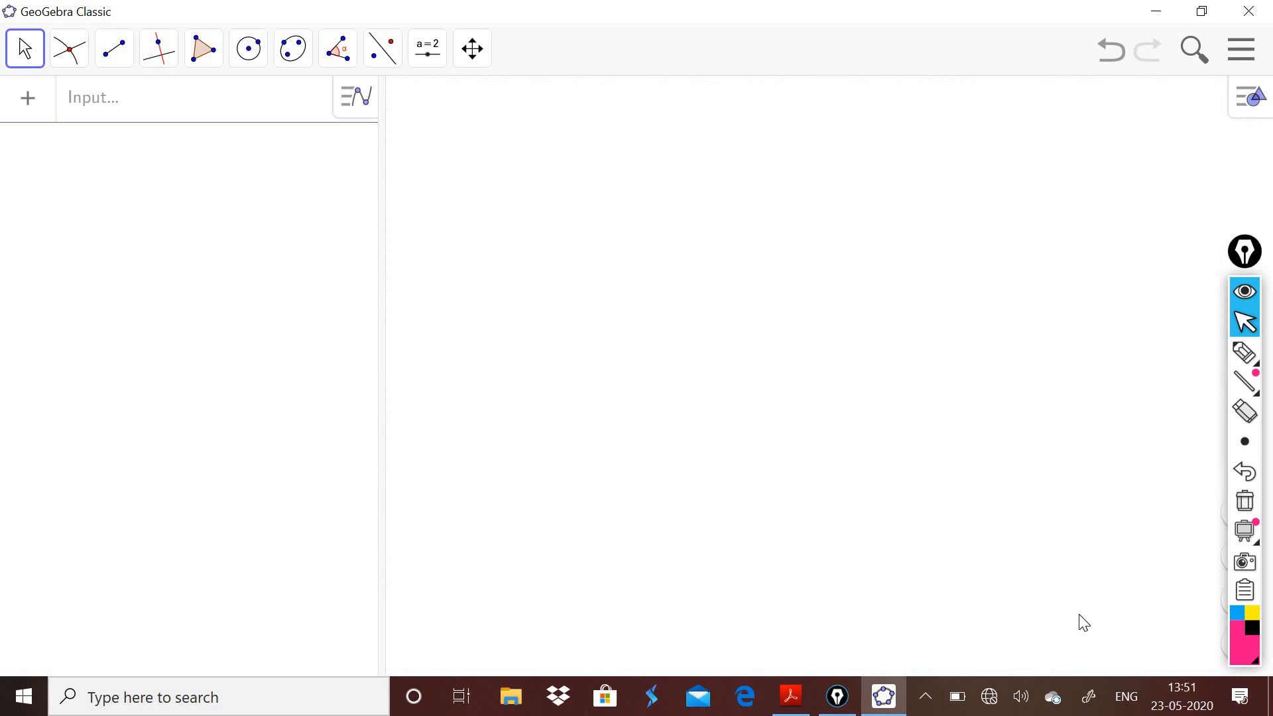
Draw an upward-sloping line through two new points at about (-2.04, -3.98) and (2.6, -1.74)
click(114, 48)
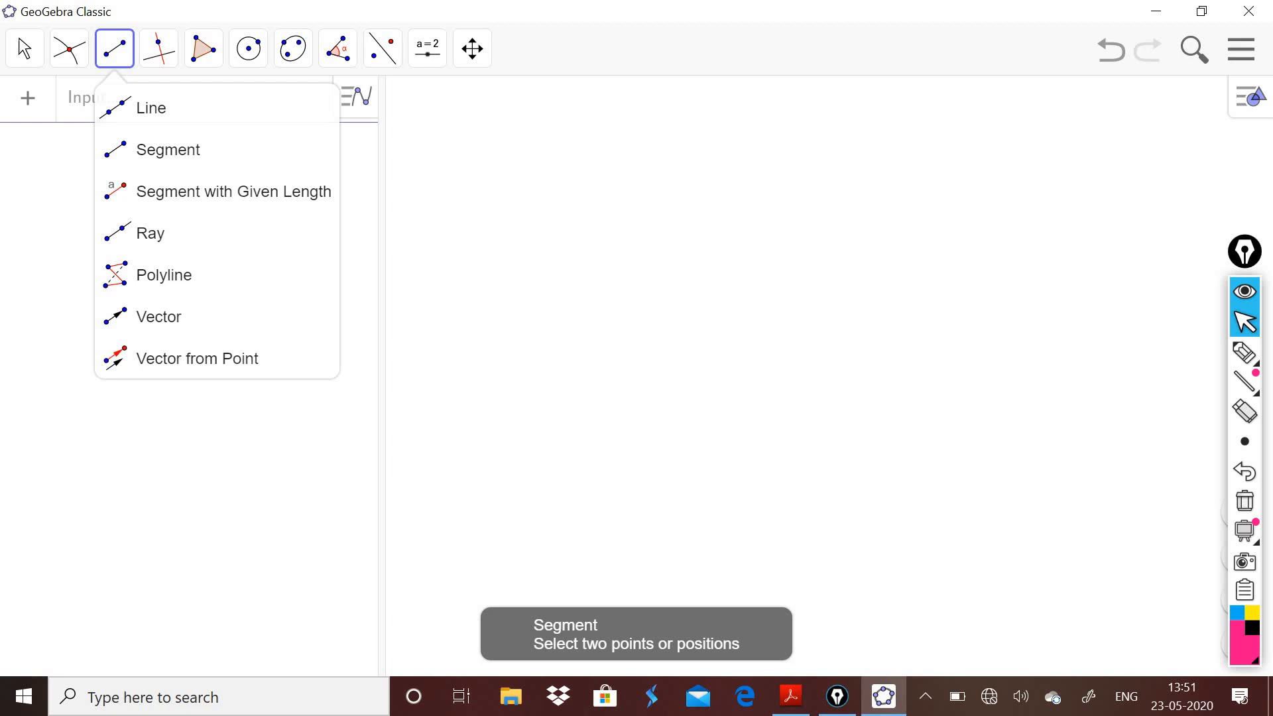
click(151, 109)
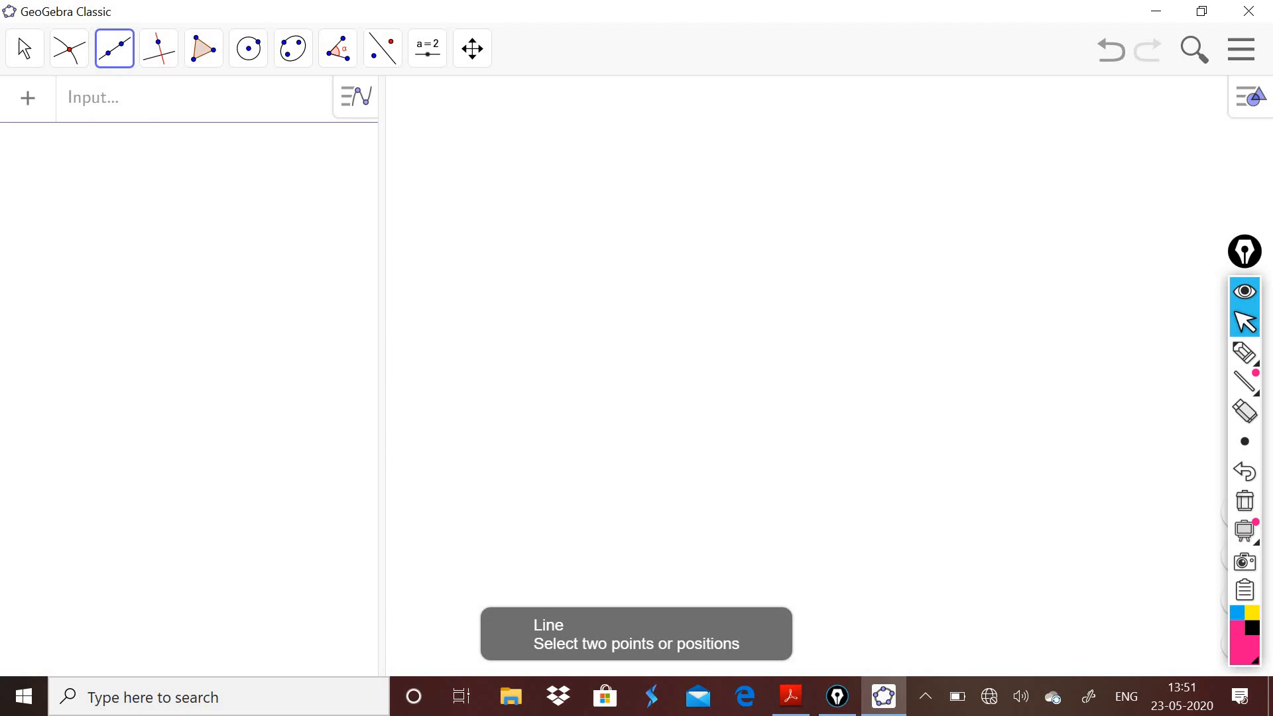
click(721, 567)
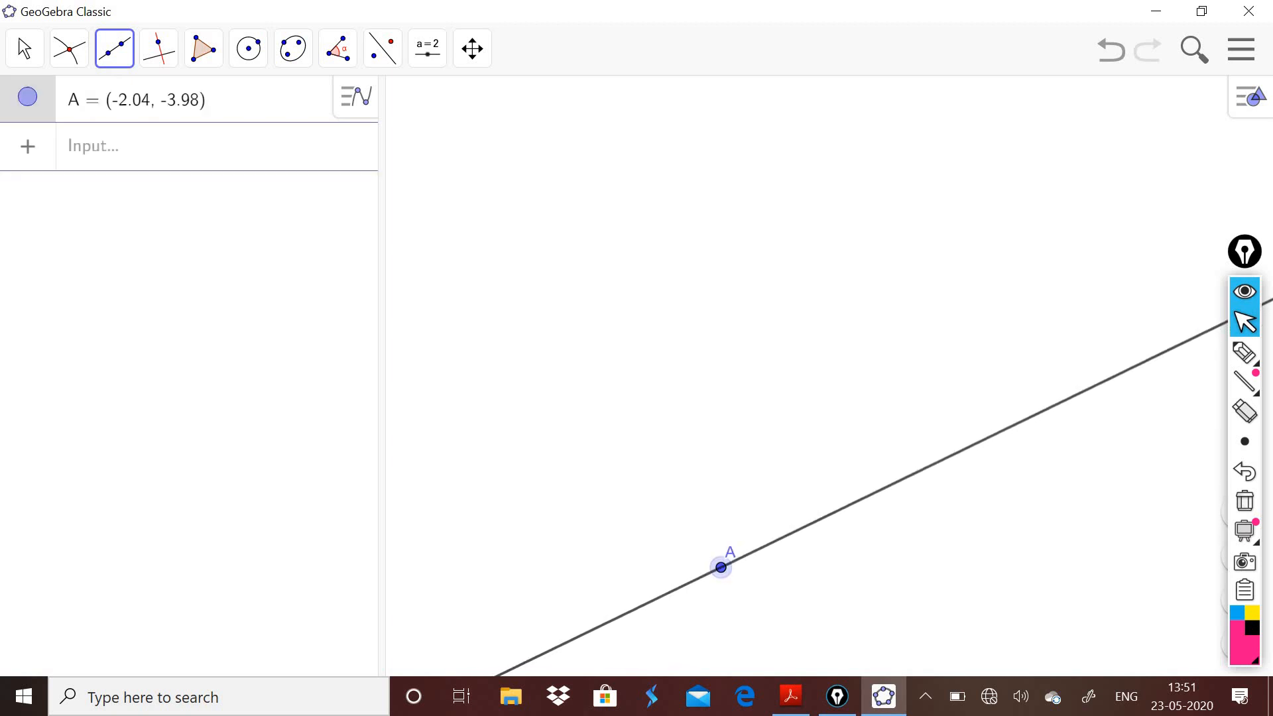
click(952, 455)
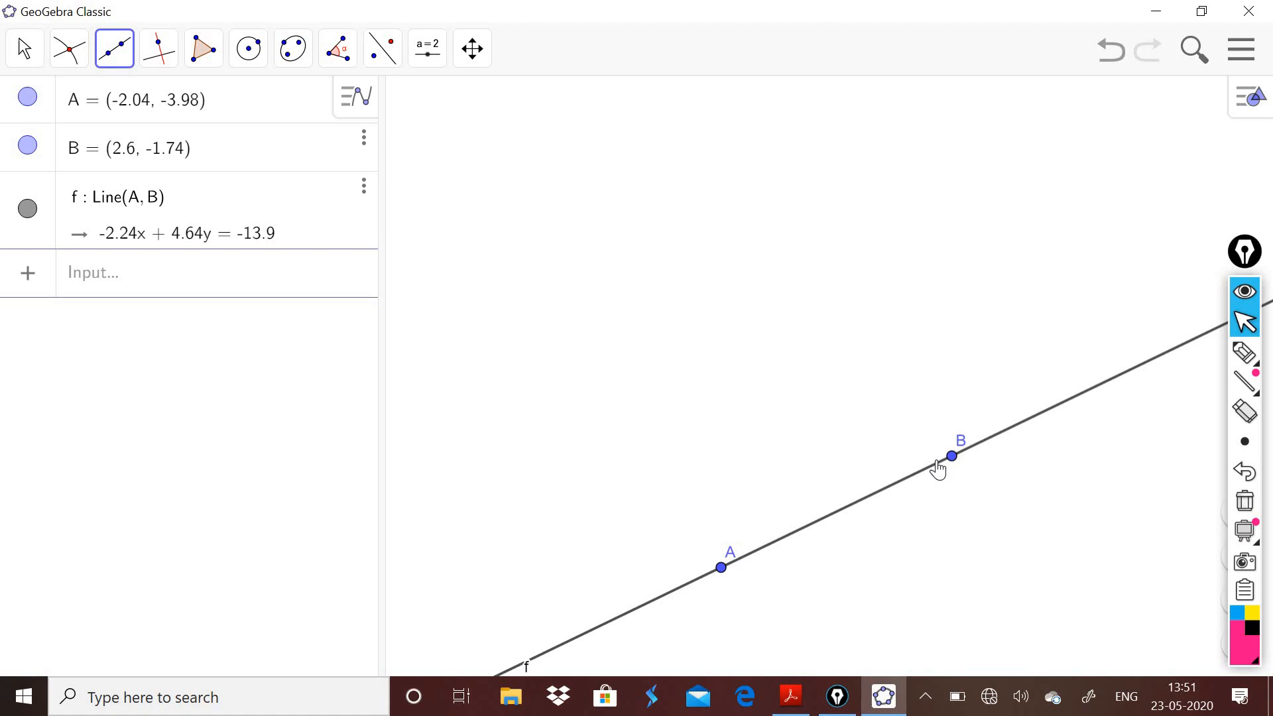
click(1245, 353)
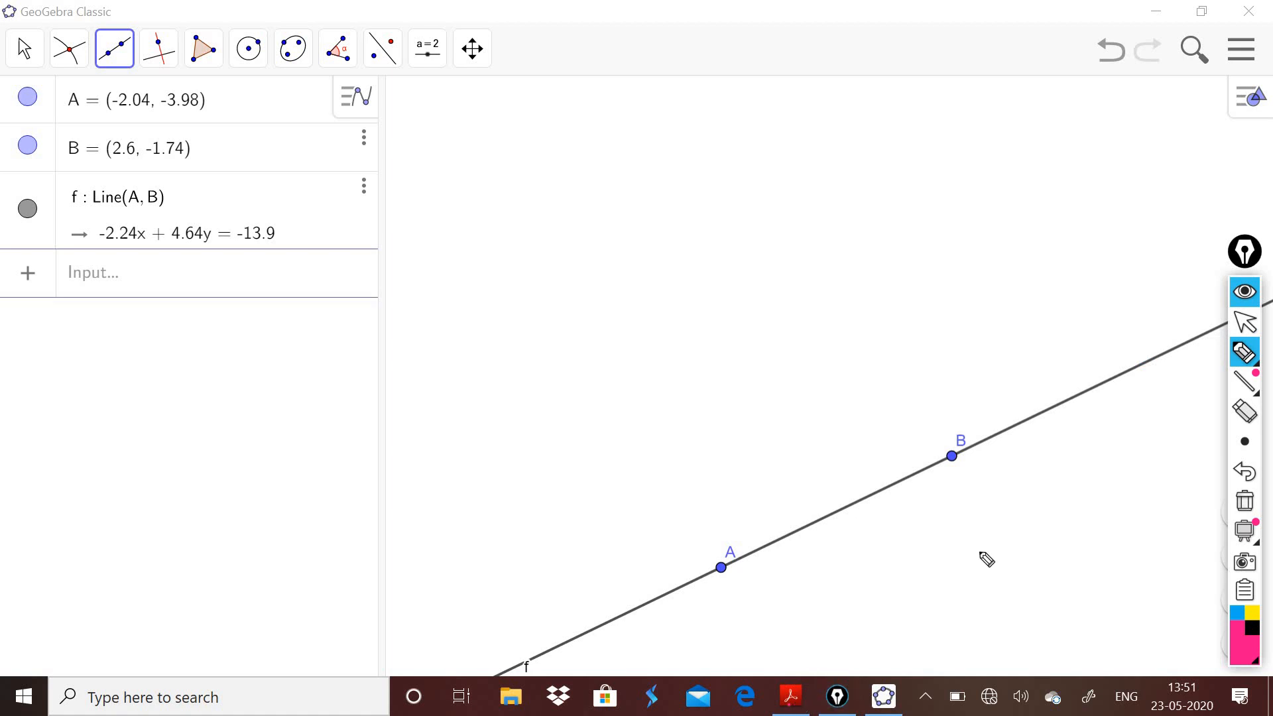
click(1244, 325)
Switch to the textbook PDF in Acrobat Reader, sketch a slanted parallelogram over the Line tool figure with the annotation pen, and clear it
key(alt+Tab)
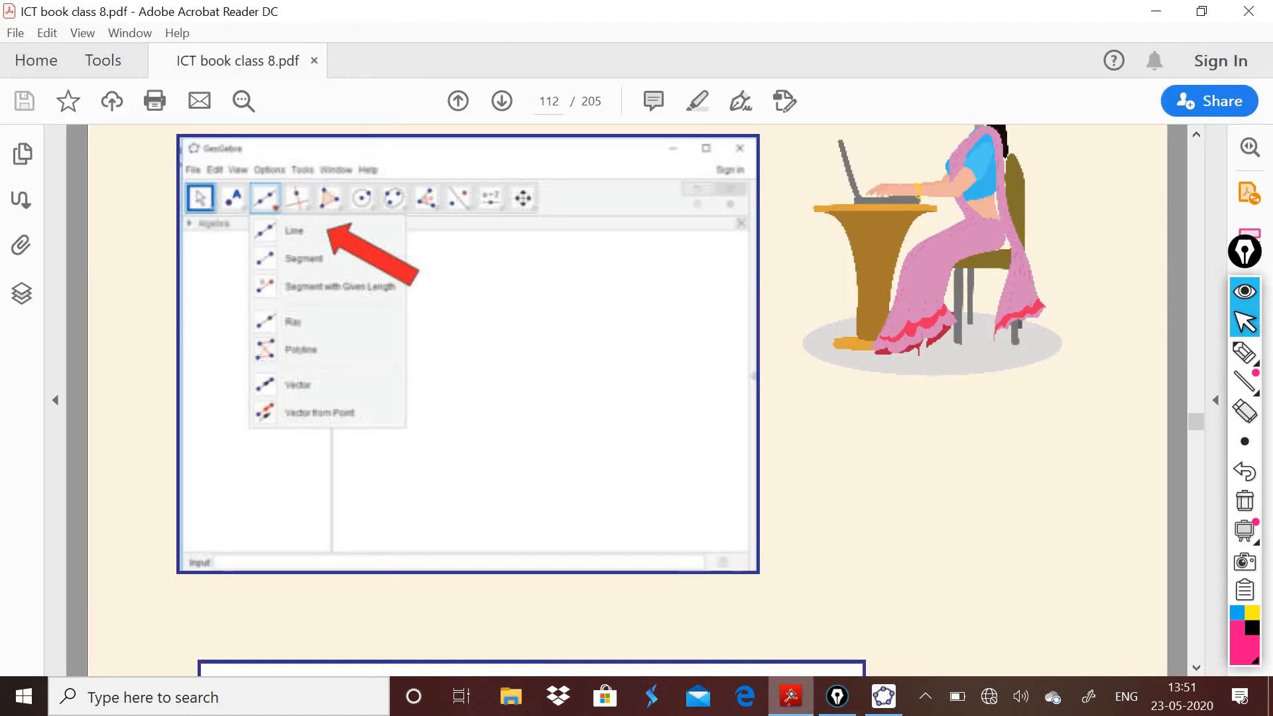
click(1245, 353)
click(1167, 357)
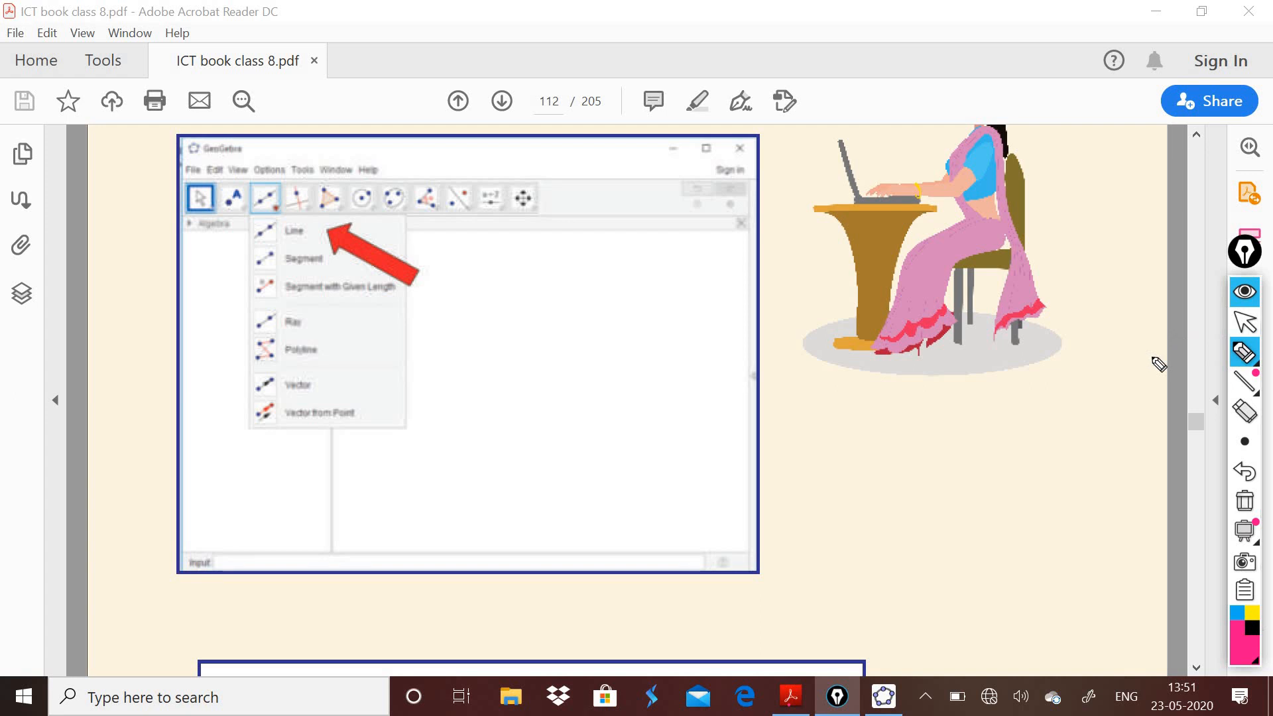
drag(508, 560, 714, 454)
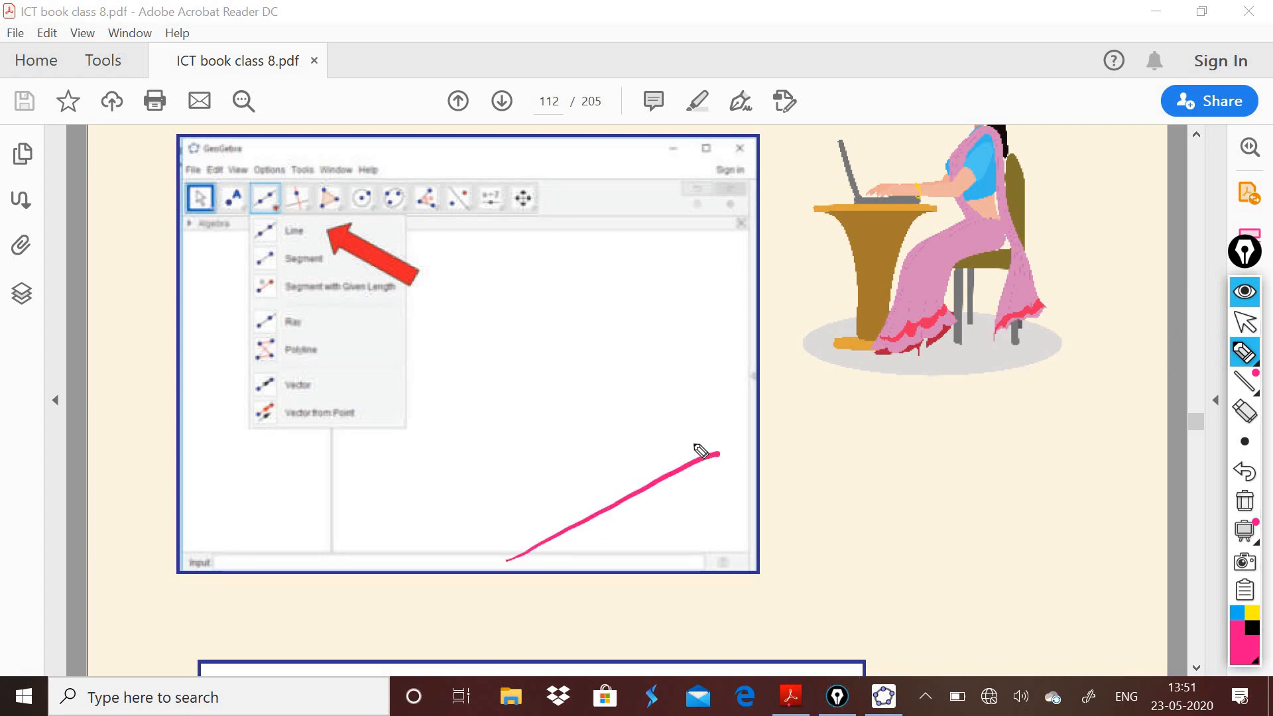
drag(409, 489, 671, 347)
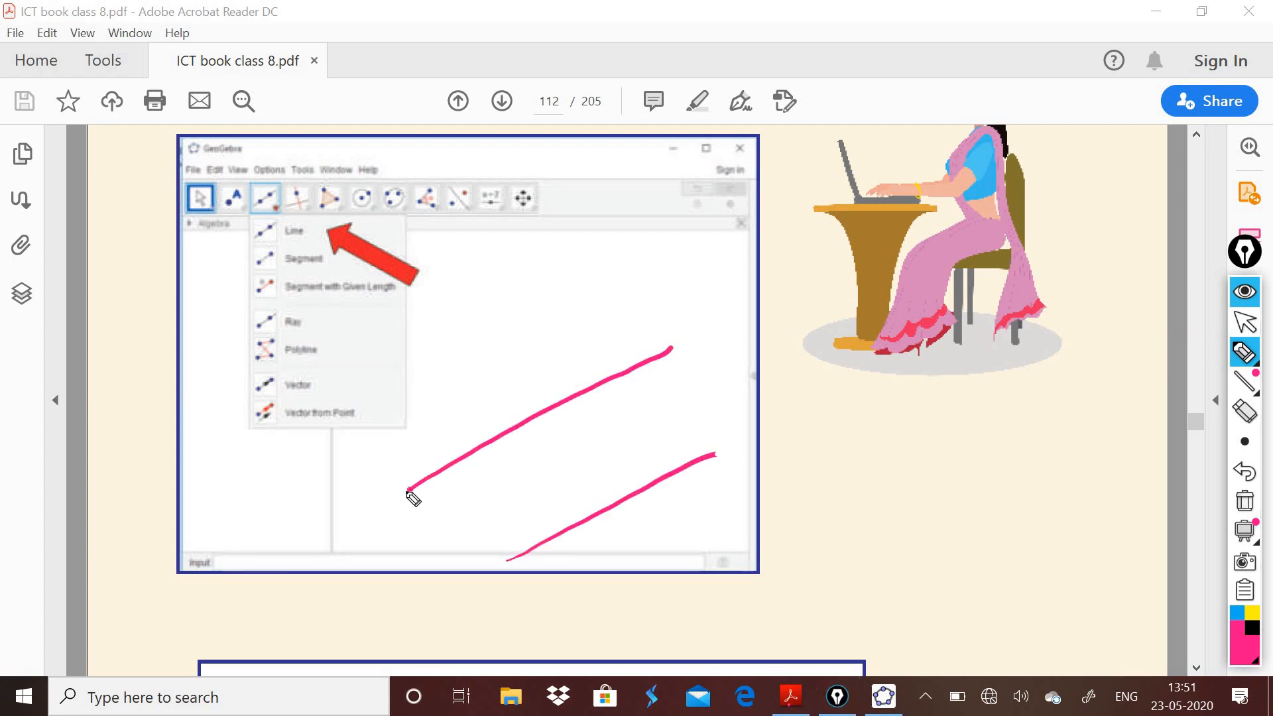
drag(409, 490, 514, 558)
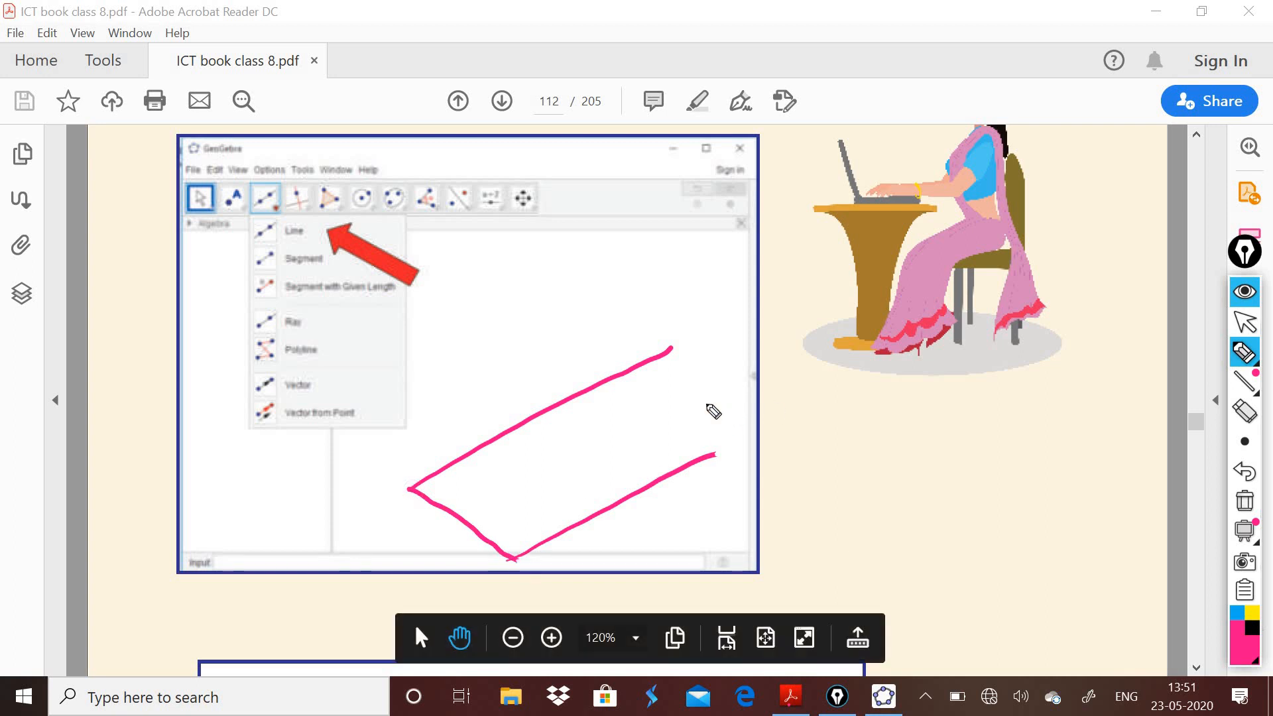
drag(587, 386, 713, 445)
mouse_move(609, 376)
mouse_down()
mouse_move(667, 350)
mouse_move(650, 377)
mouse_up()
click(1244, 502)
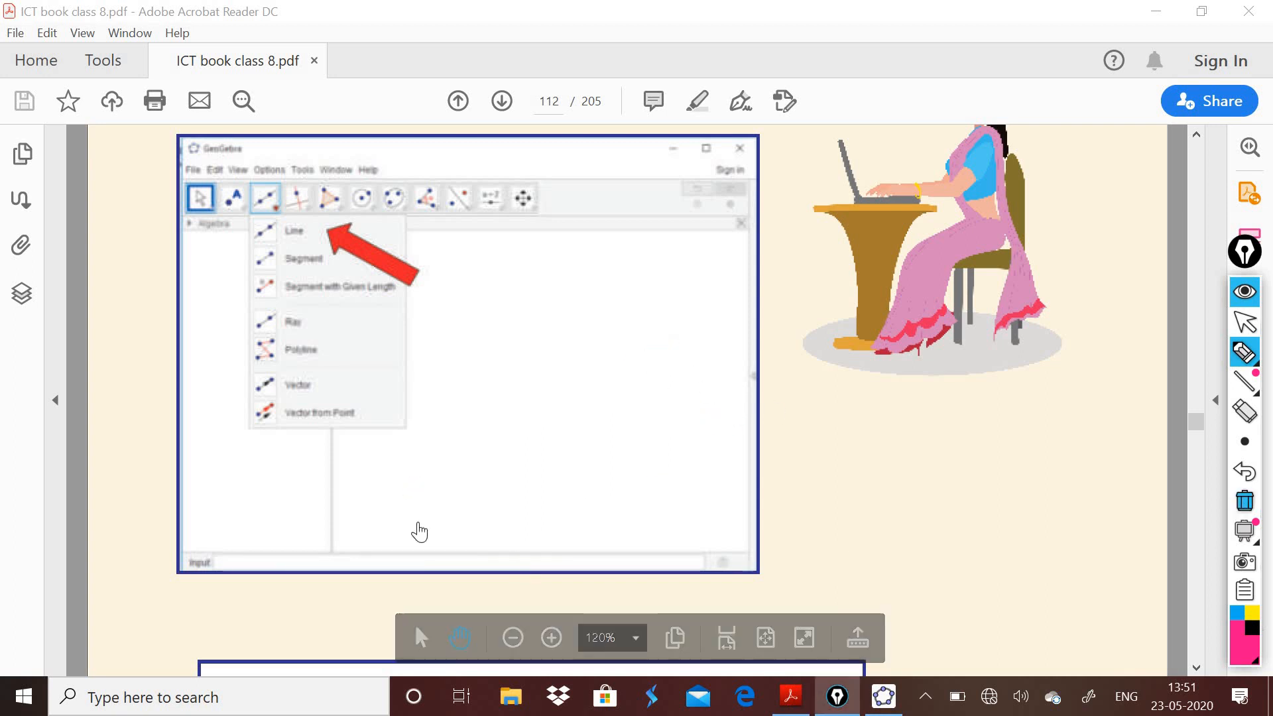
Sketch a larger parallelogram with the pen, mark its corner angles with arcs, and join the left and right angles with a double-headed arrow
drag(412, 523, 532, 413)
drag(566, 561, 827, 415)
drag(616, 356, 822, 414)
mouse_move(405, 511)
mouse_down()
mouse_move(575, 571)
mouse_move(611, 543)
mouse_up()
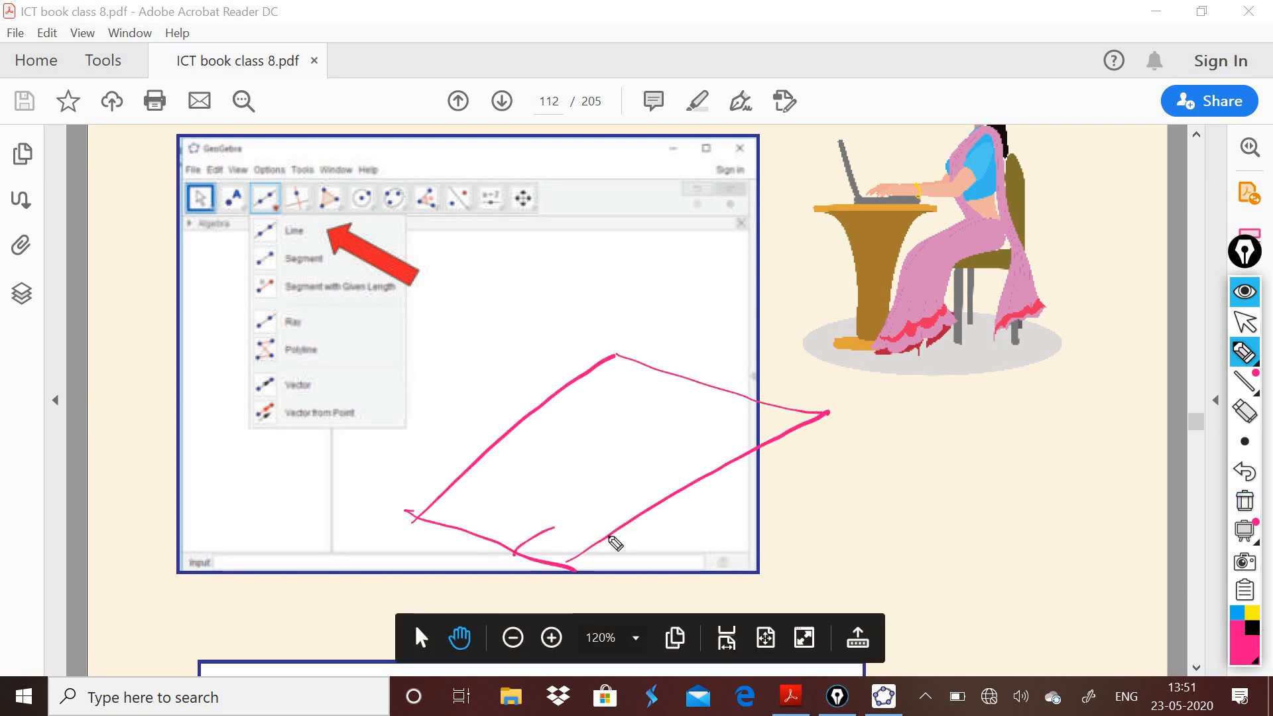
drag(666, 357, 582, 392)
mouse_move(464, 474)
mouse_down()
mouse_move(471, 510)
mouse_move(436, 543)
mouse_up()
drag(765, 474, 740, 430)
mouse_move(467, 508)
mouse_down()
mouse_move(736, 437)
mouse_move(685, 467)
mouse_up()
drag(497, 476, 530, 502)
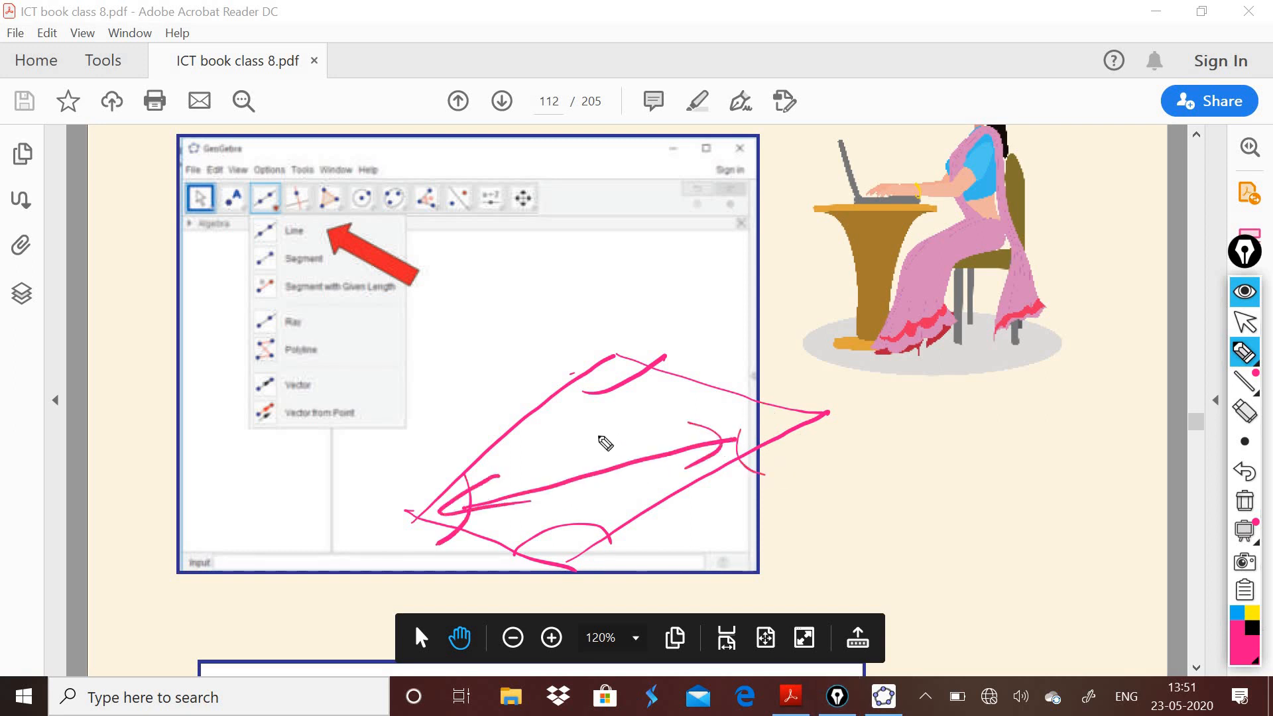
Join the upper and lower angles with a double-headed arrow, add pen marks beside the parallelogram, clear all annotations, and leave annotation mode
drag(603, 404, 586, 524)
drag(620, 482, 583, 523)
drag(571, 492, 584, 524)
mouse_move(627, 423)
mouse_down()
mouse_move(605, 388)
mouse_move(614, 381)
mouse_up()
drag(743, 526, 844, 488)
drag(746, 562, 826, 526)
drag(915, 491, 955, 504)
mouse_move(995, 451)
mouse_down()
mouse_move(998, 560)
mouse_move(1067, 477)
mouse_move(1091, 490)
mouse_up()
click(1049, 514)
click(1244, 502)
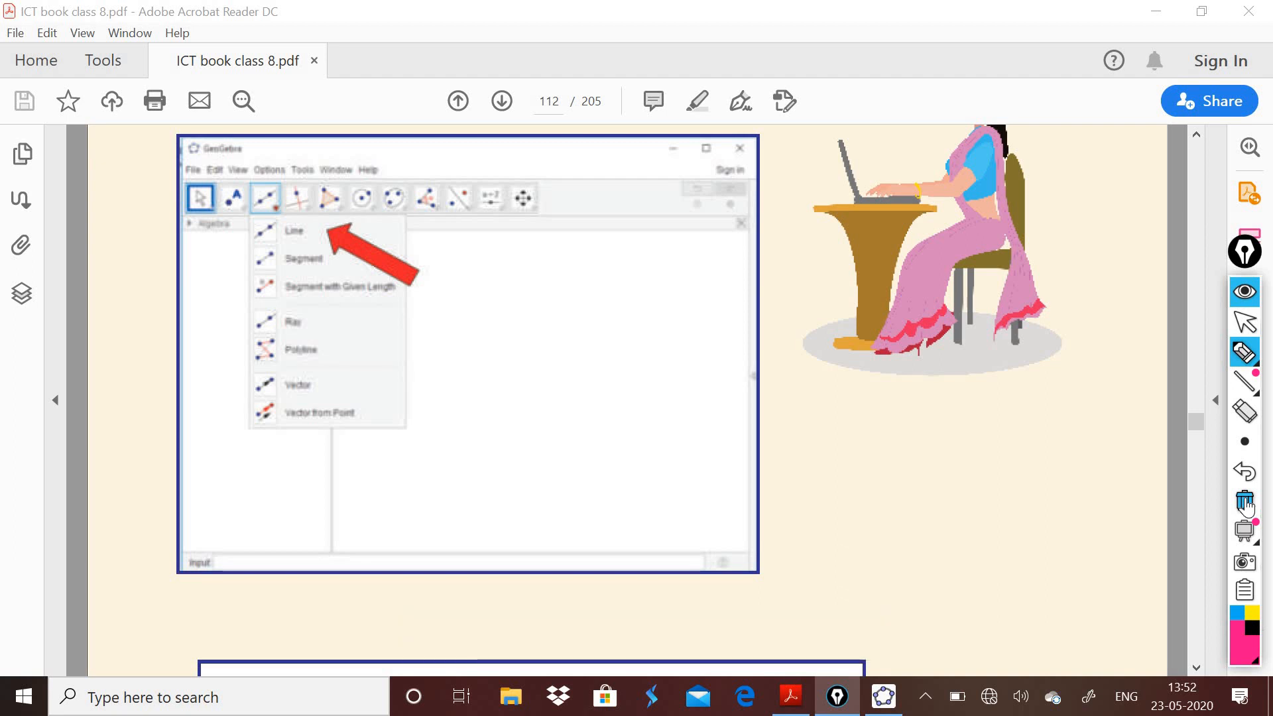
click(1244, 323)
Read the textbook's parallelogram steps, from placing point C through the Parallel Line instructions up to Step 6
click(968, 448)
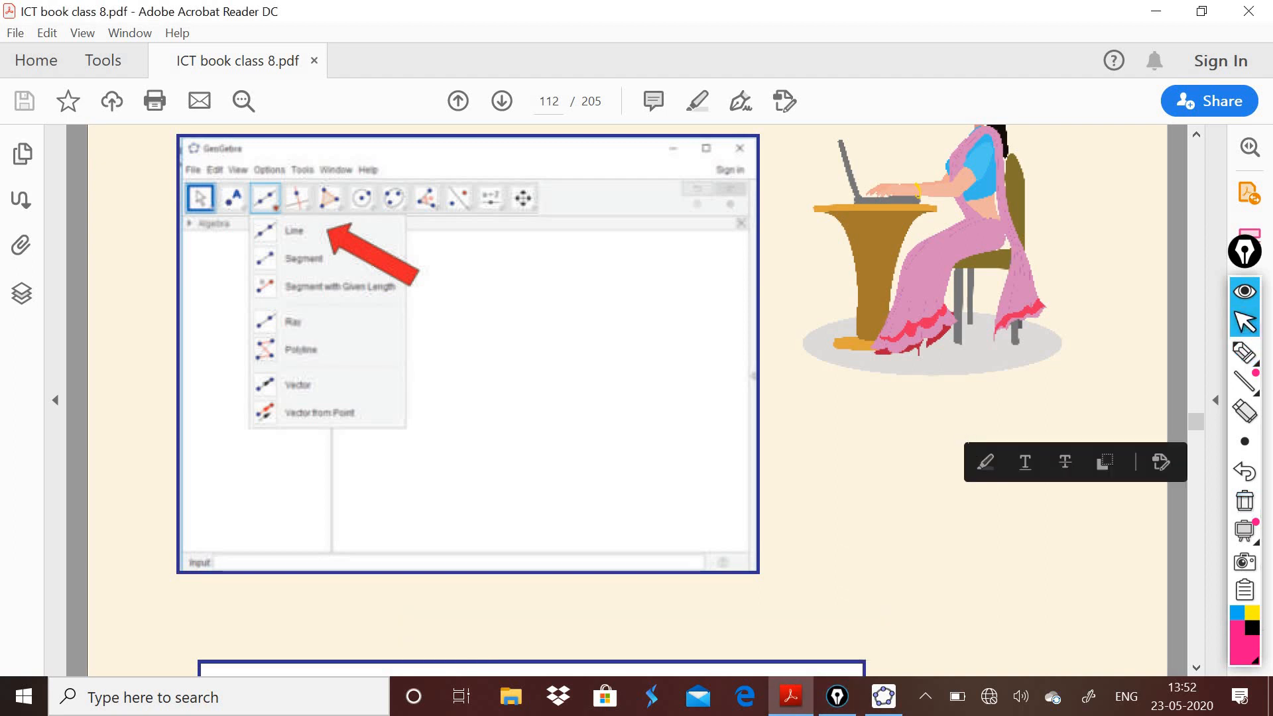
scroll(967, 441, down, 8)
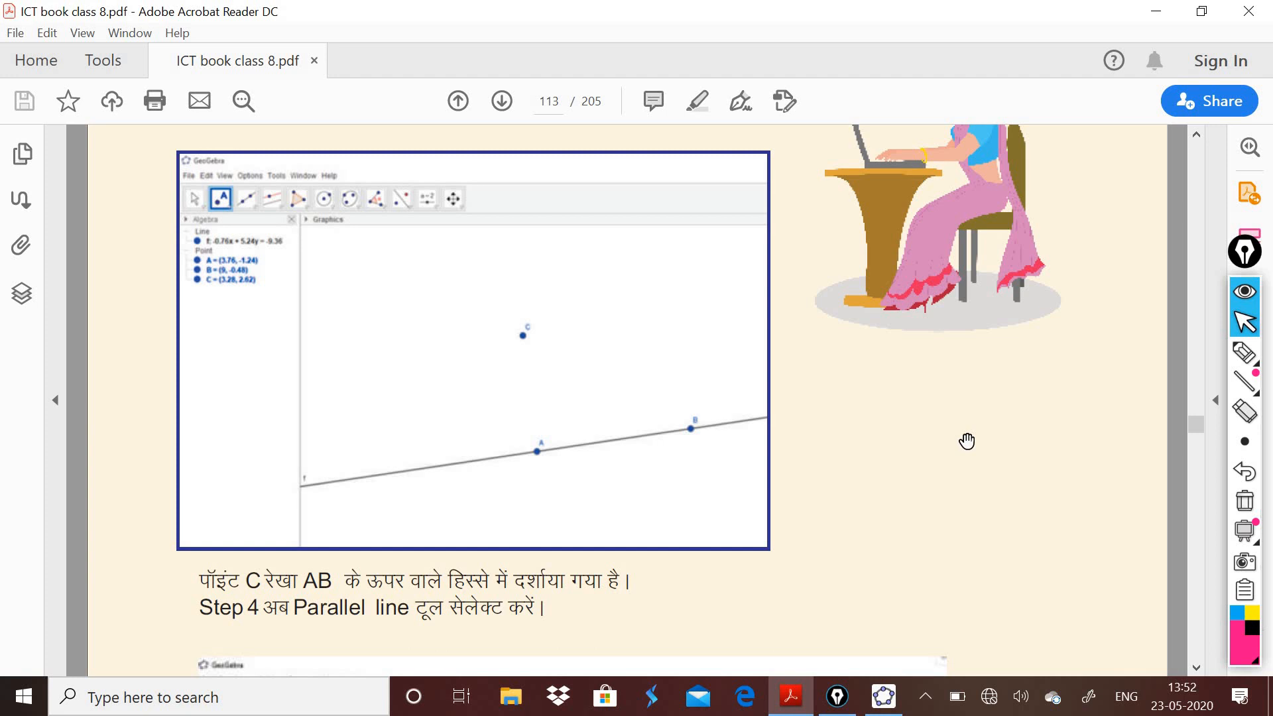
scroll(966, 441, down, 5)
scroll(968, 441, down, 5)
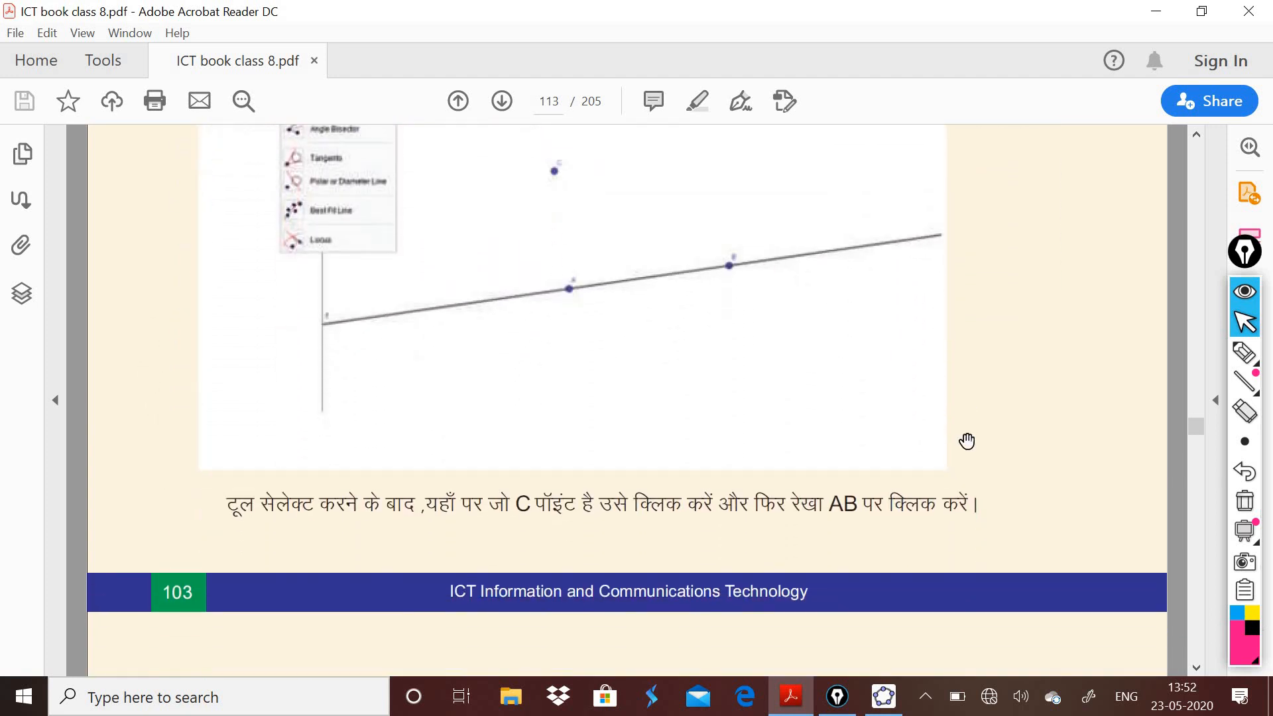
scroll(967, 441, up, 3)
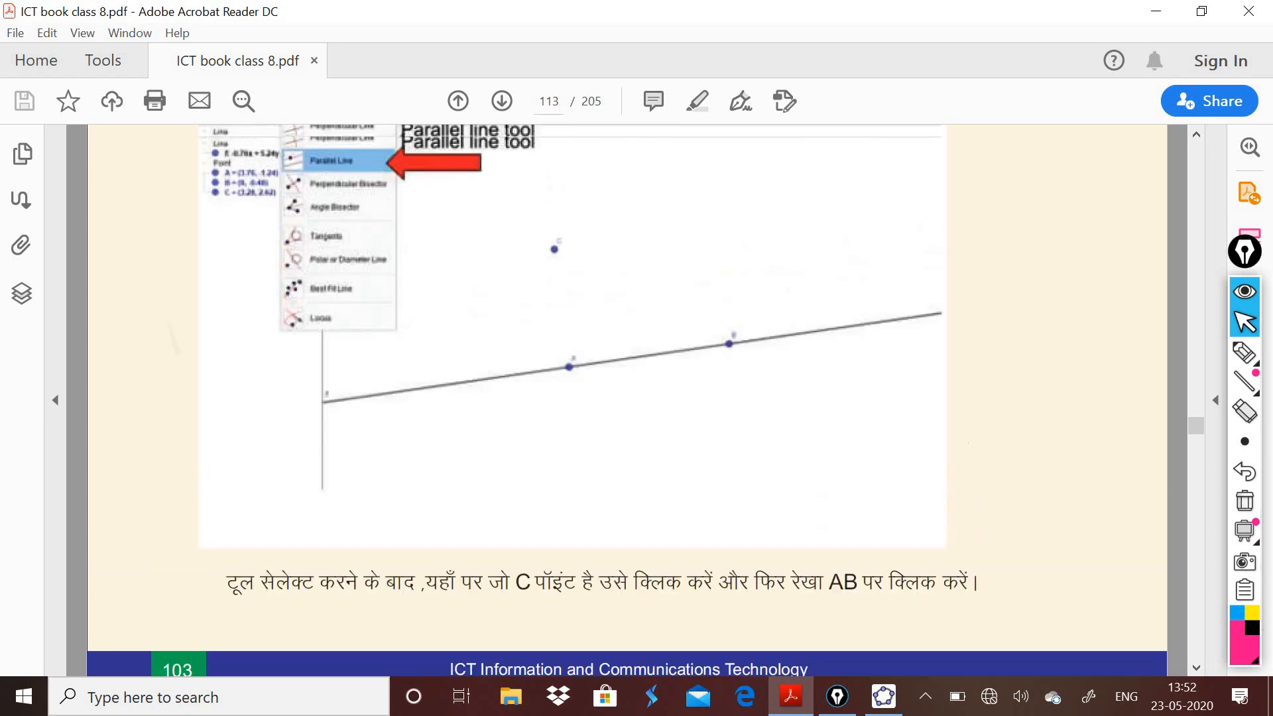
scroll(967, 441, down, 3)
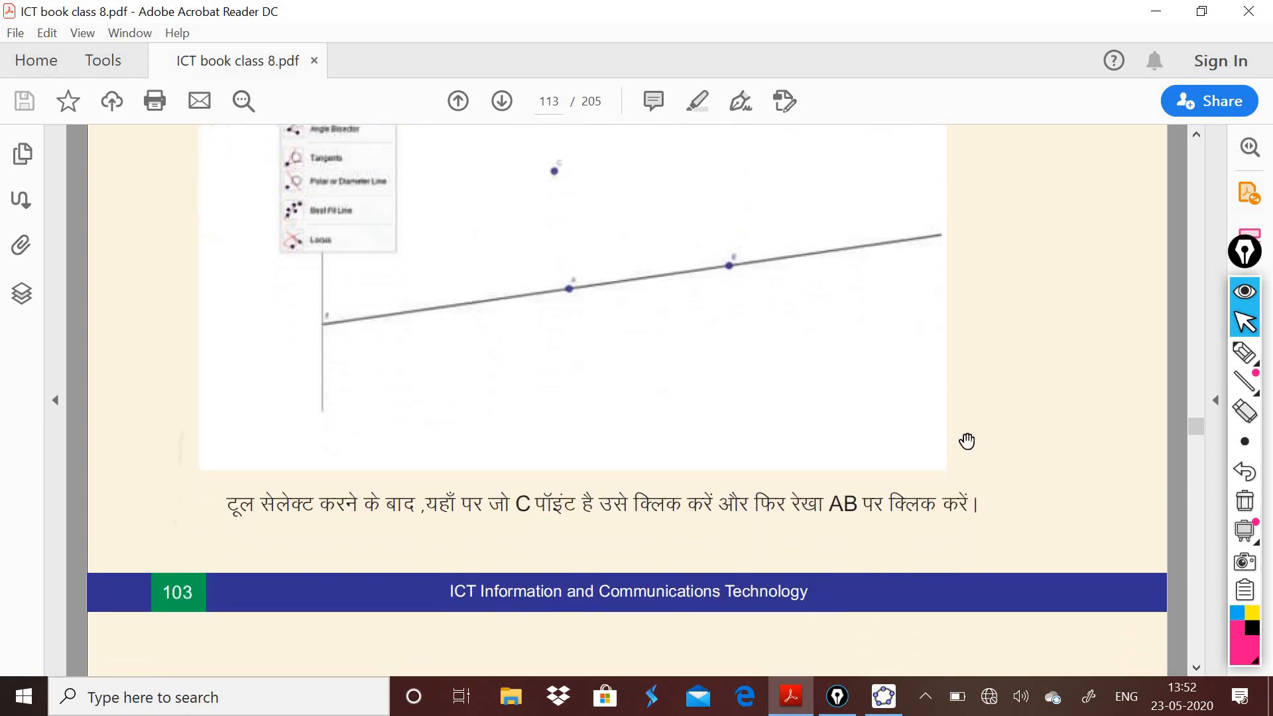
scroll(966, 441, down, 5)
scroll(967, 441, down, 10)
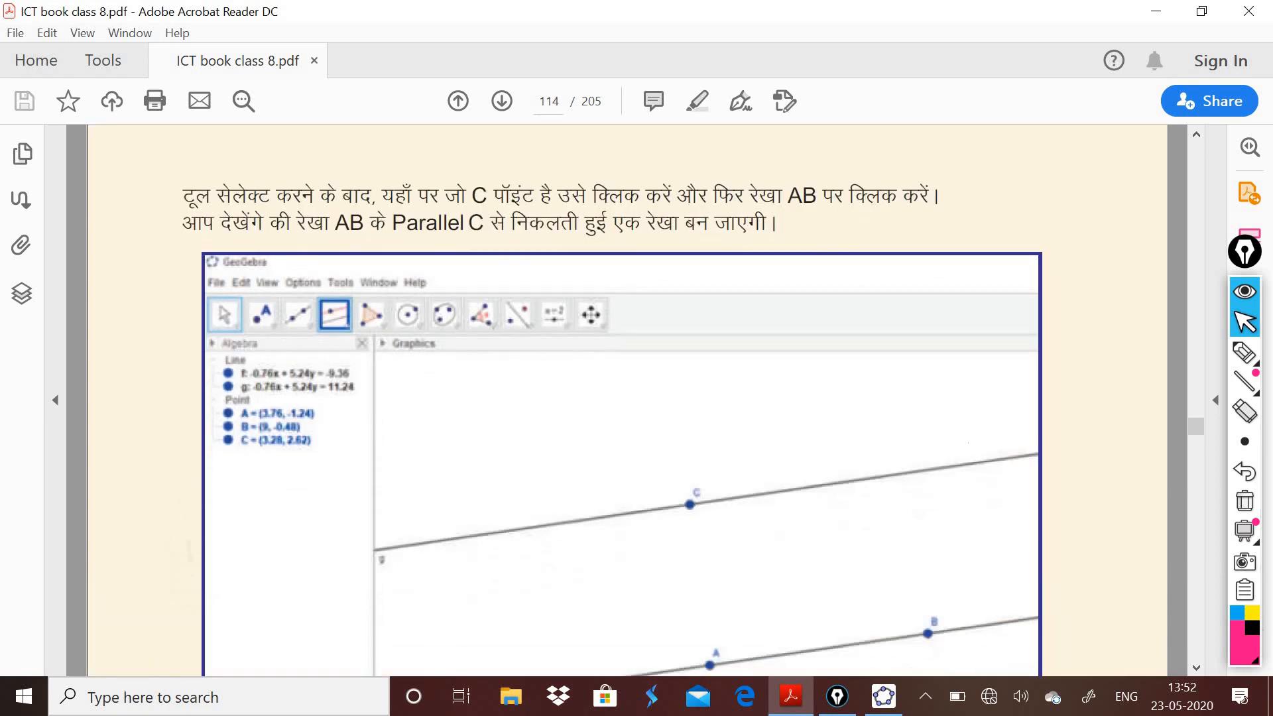
scroll(966, 441, up, 4)
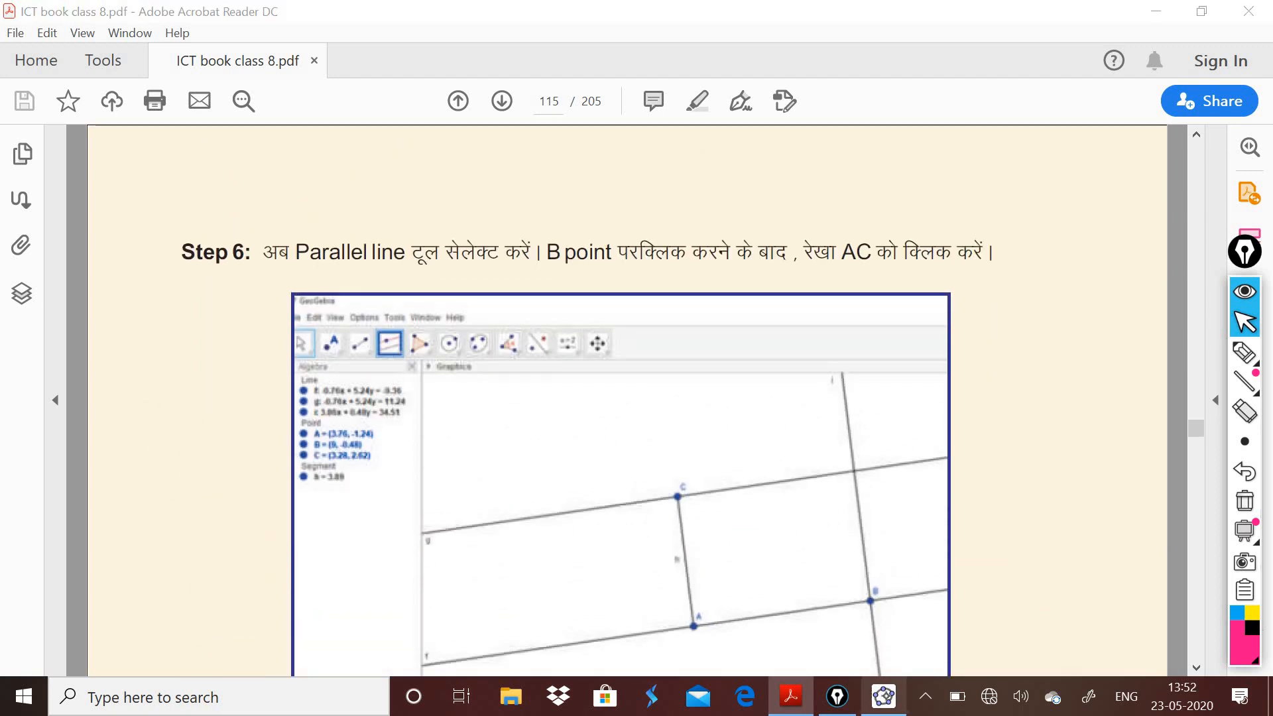
Switch to GeoGebra and place a free point above line AB at about (-4.02, -0.36)
click(883, 697)
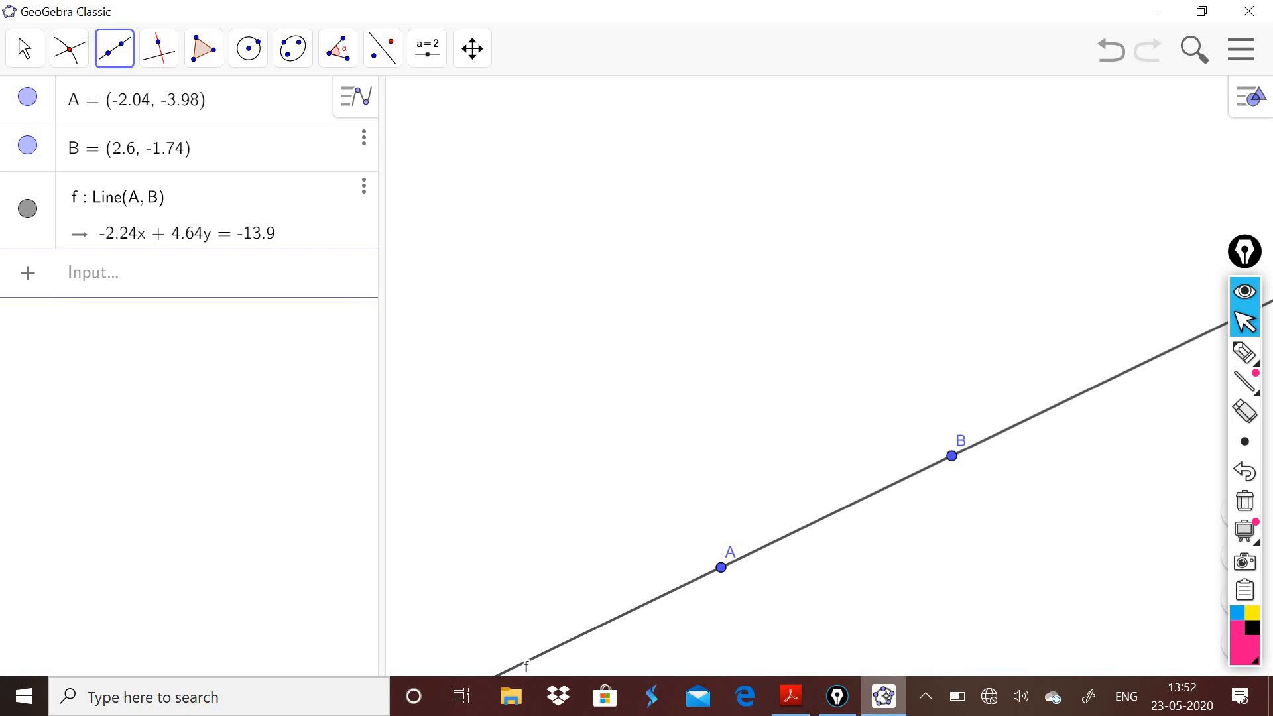
click(24, 49)
click(68, 53)
click(62, 49)
click(99, 106)
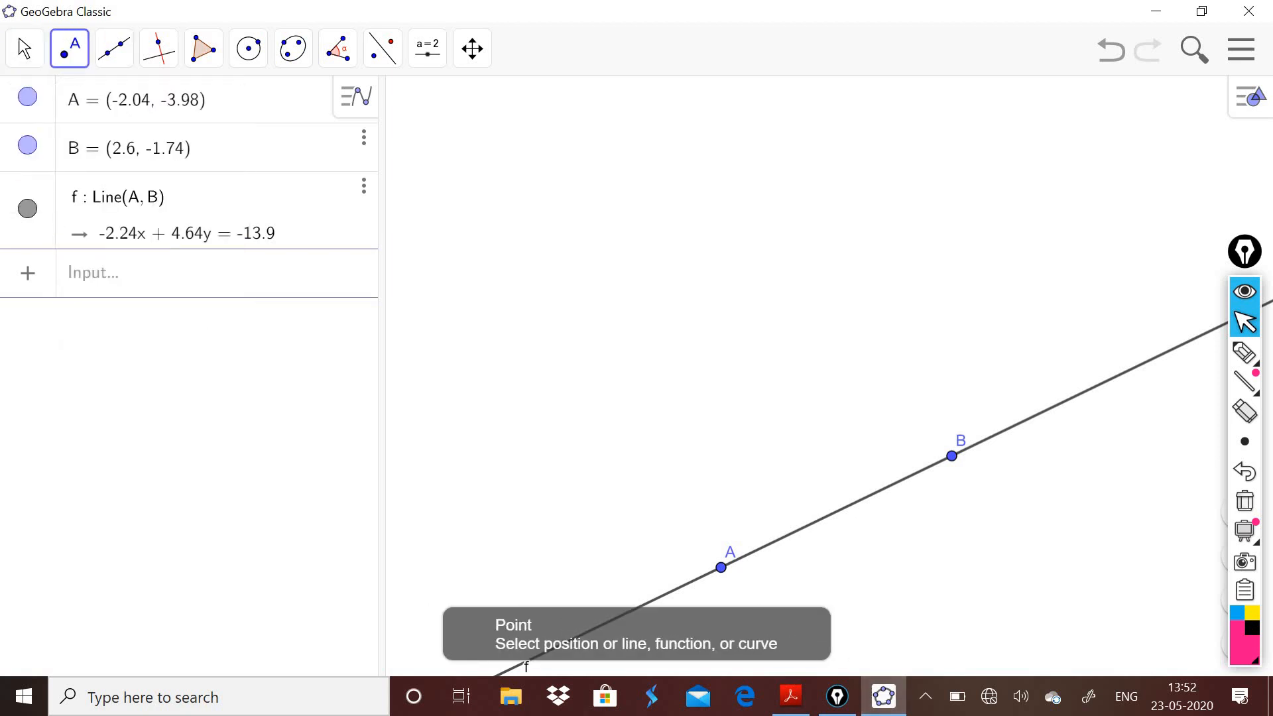
click(622, 387)
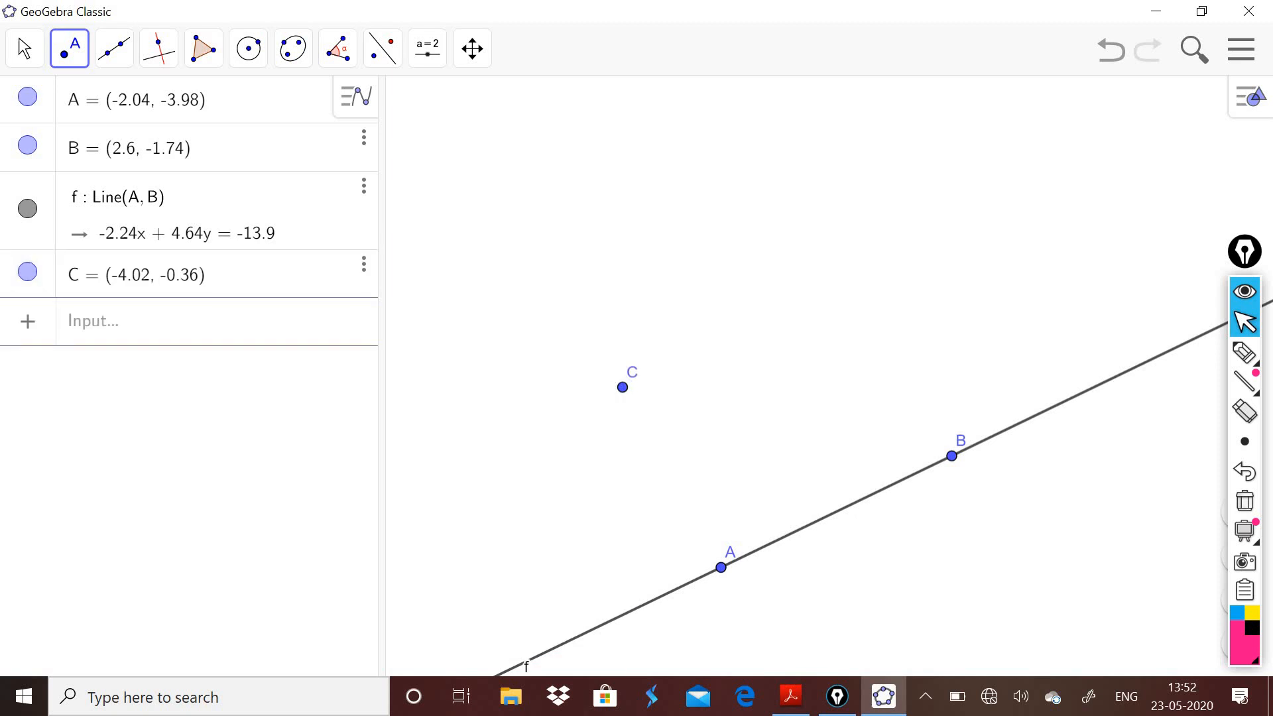
Draw a double-headed pen arrow along line AB and a parallel stroke through point C, and clear the annotations
click(1245, 356)
mouse_move(686, 619)
mouse_down()
mouse_move(1076, 438)
mouse_move(941, 548)
mouse_up()
drag(729, 572, 752, 626)
drag(412, 492, 1021, 178)
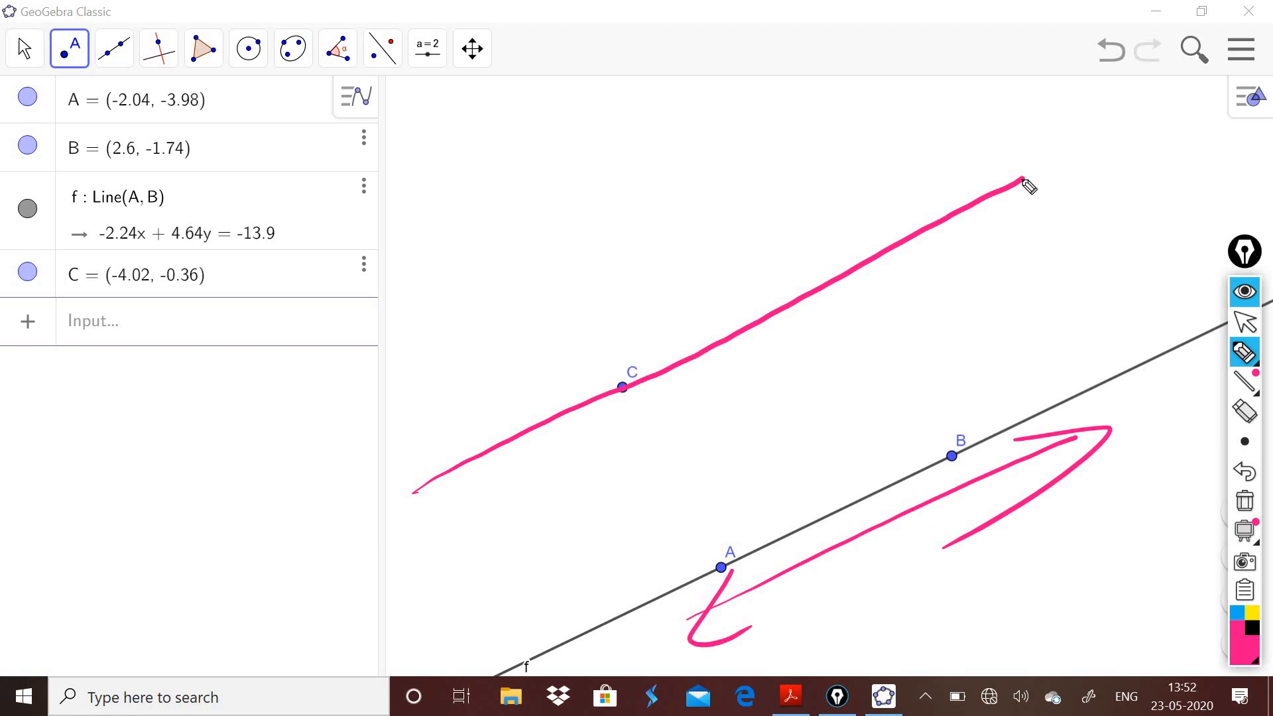
click(1243, 502)
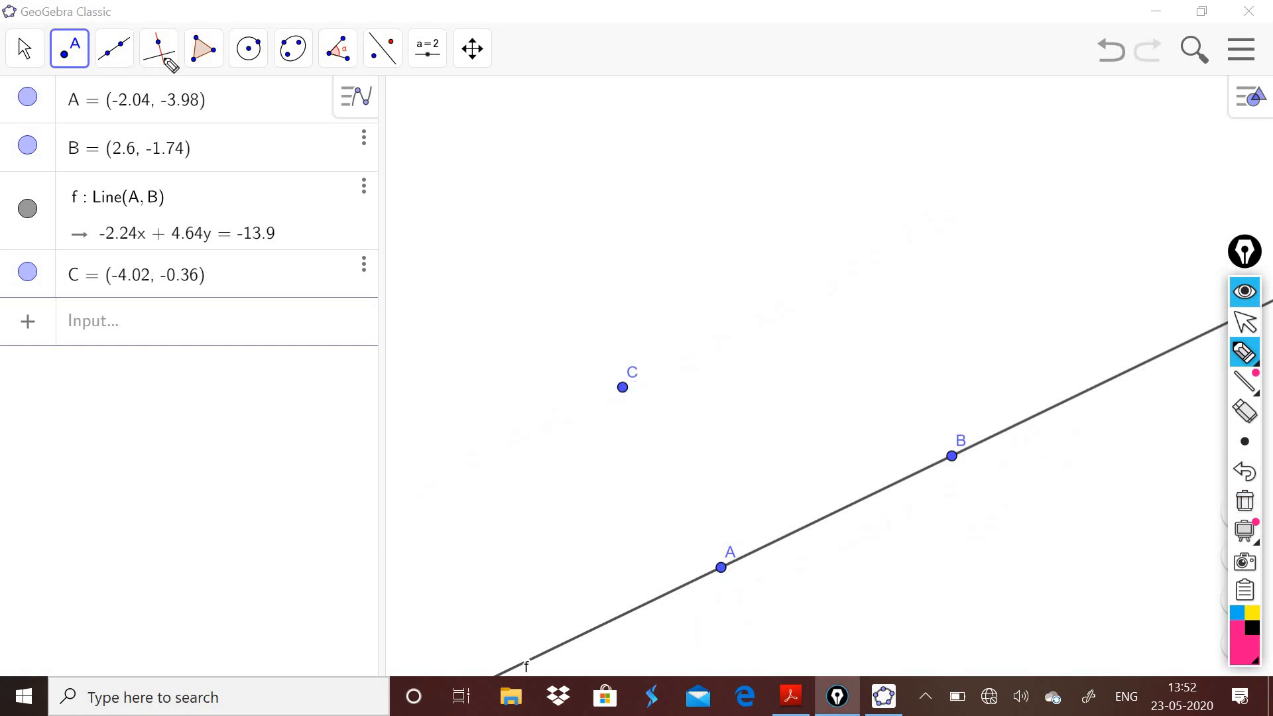
Construct a line through point C parallel to line AB with the Parallel Line tool
click(1244, 323)
click(159, 52)
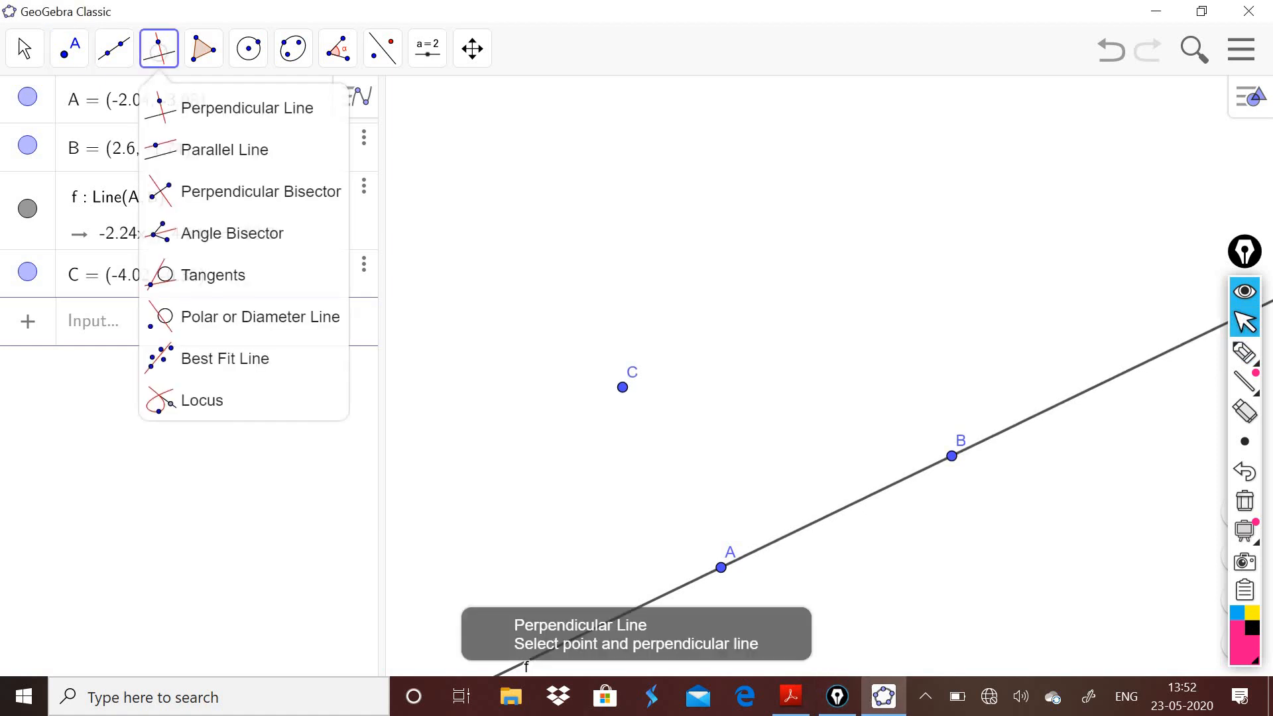
click(214, 151)
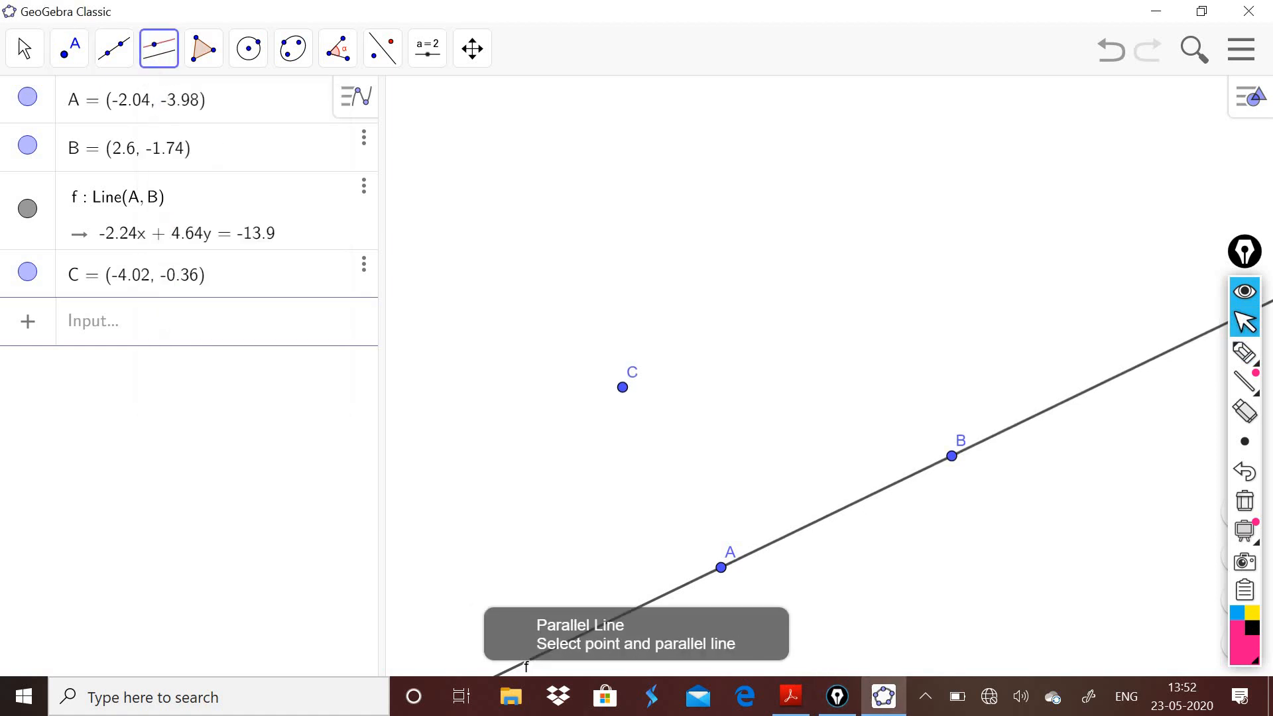
click(623, 387)
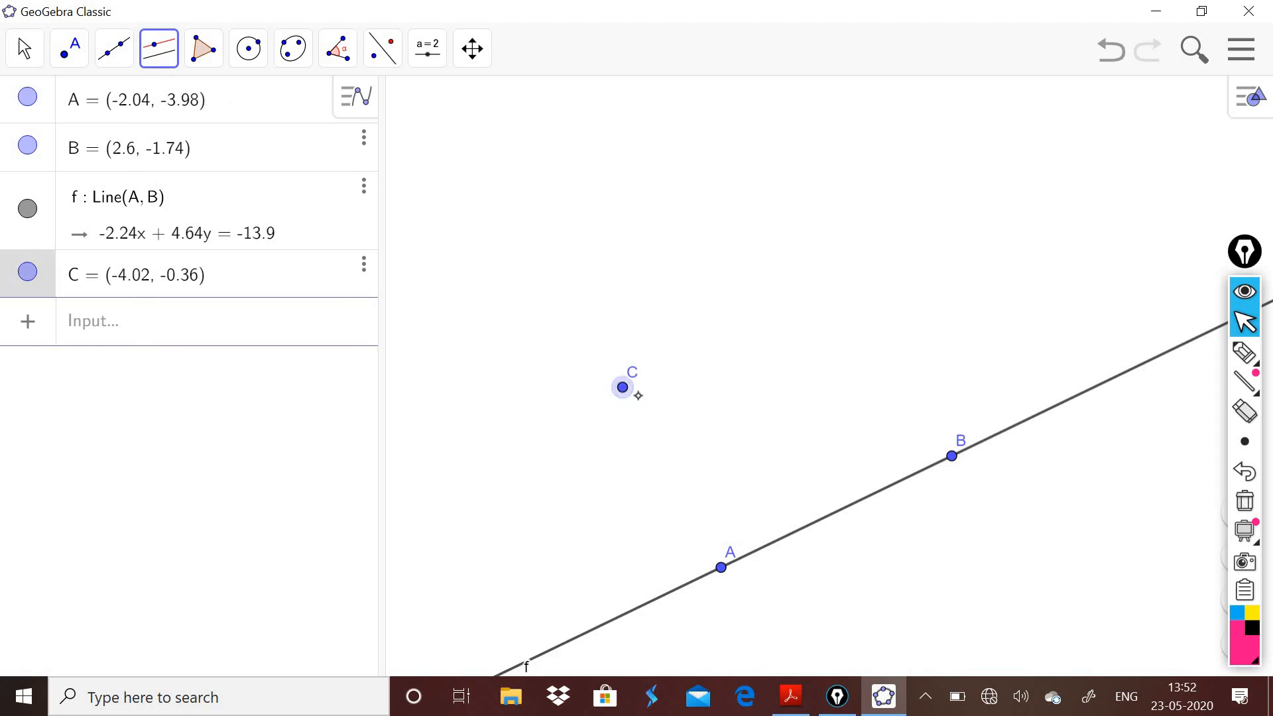
click(810, 525)
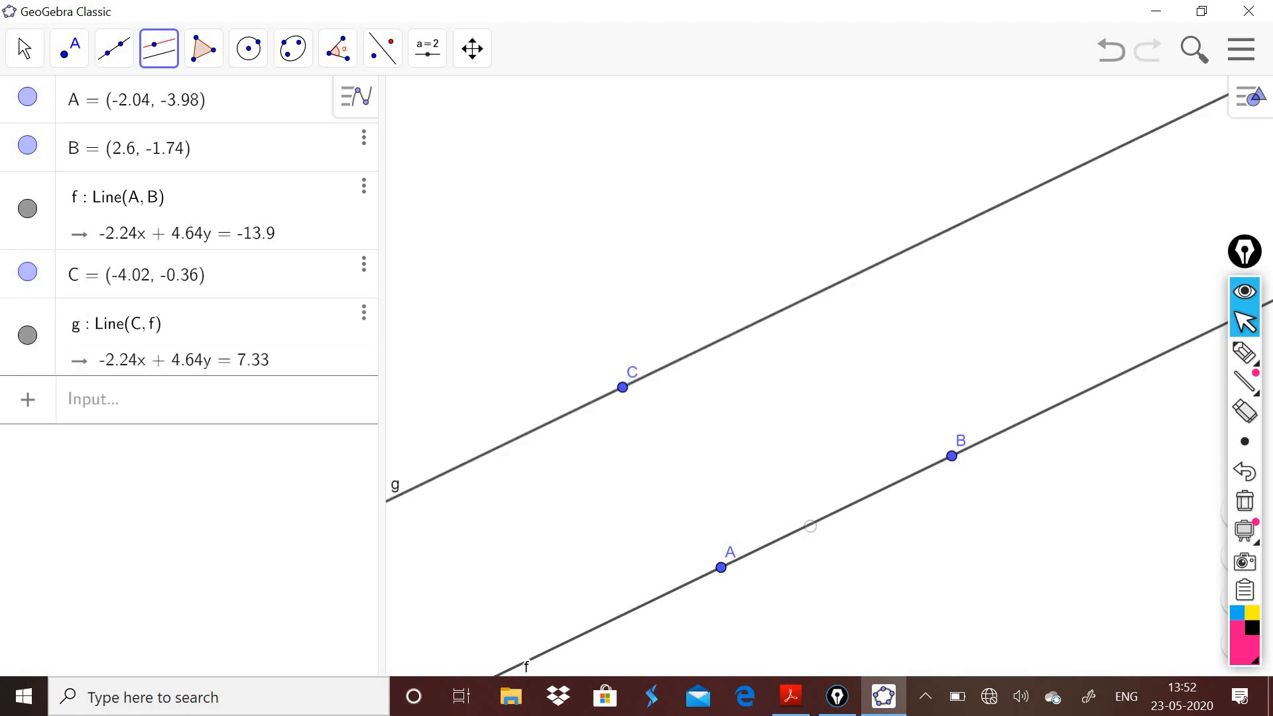
Draw double-headed pen arrows along both parallel lines, circle point C, trace segment AB, then clear the annotations and leave annotation mode
click(1244, 358)
mouse_move(547, 487)
mouse_down()
mouse_move(1133, 199)
mouse_move(1091, 199)
mouse_move(1106, 240)
mouse_up()
drag(582, 429, 592, 491)
mouse_move(670, 628)
mouse_down()
mouse_move(1094, 438)
mouse_move(1067, 488)
mouse_up()
drag(656, 604, 734, 623)
mouse_move(590, 421)
mouse_down()
mouse_move(678, 369)
mouse_move(659, 326)
mouse_up()
drag(586, 373, 671, 403)
mouse_move(578, 394)
mouse_down()
mouse_move(636, 375)
mouse_move(623, 378)
mouse_move(635, 407)
mouse_up()
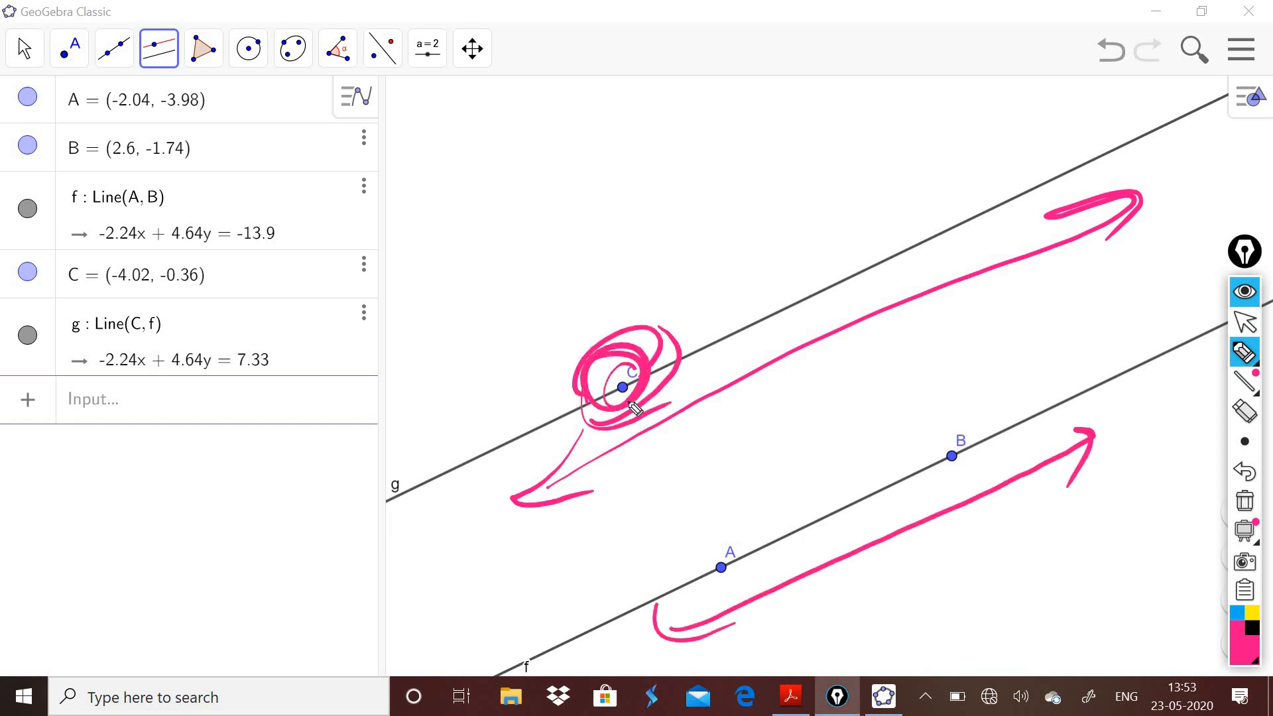
drag(754, 571, 935, 474)
drag(739, 567, 886, 491)
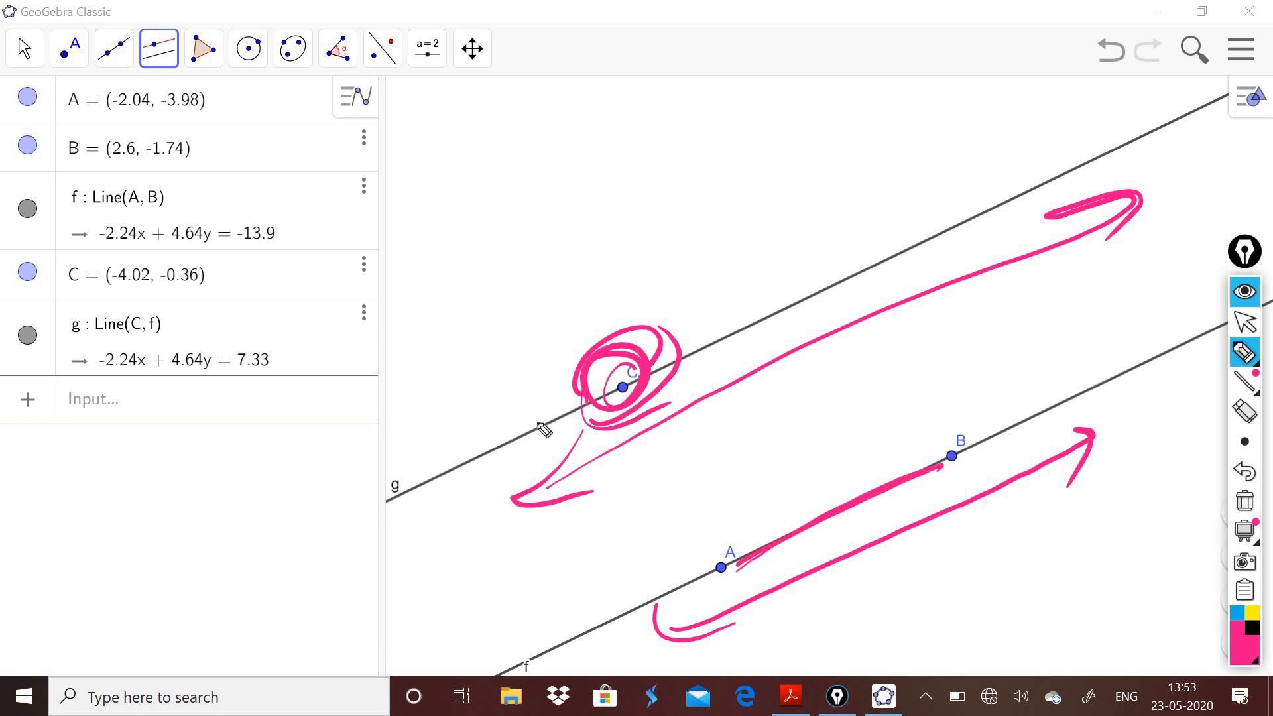
drag(483, 447, 1002, 206)
click(1245, 503)
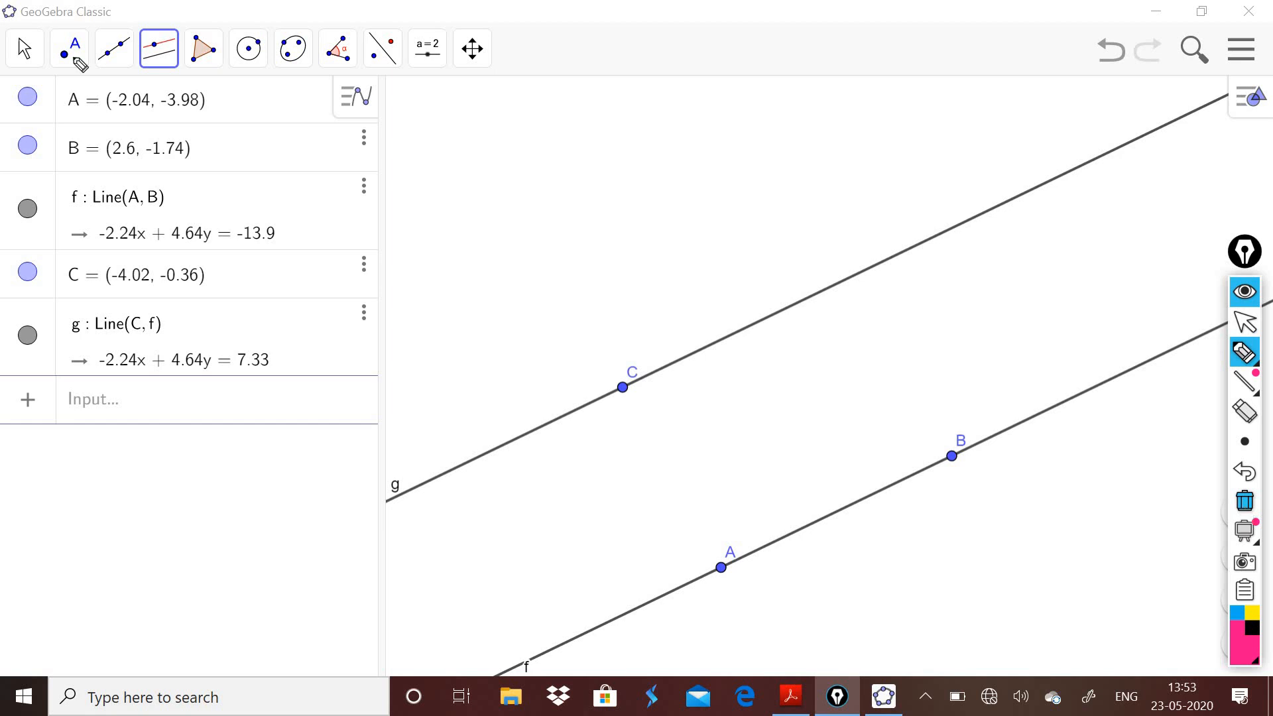
click(1243, 323)
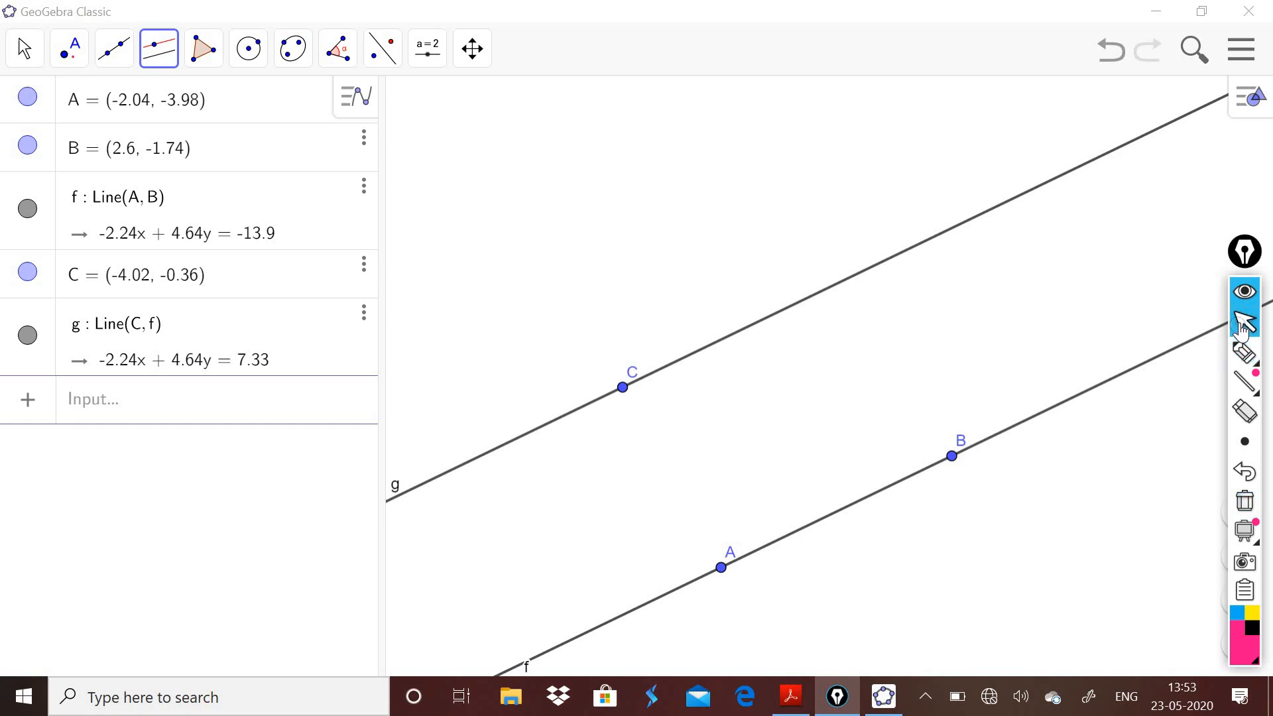
Join points A and C with a segment
click(70, 48)
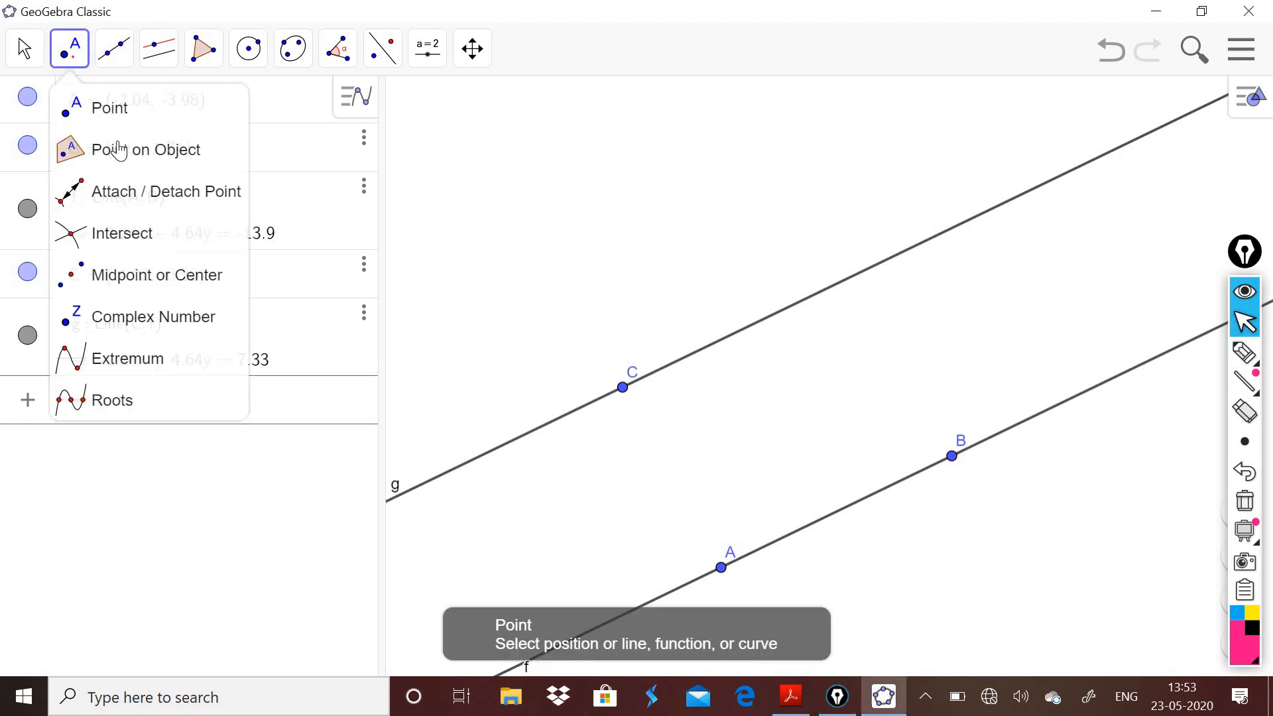
click(114, 49)
click(115, 50)
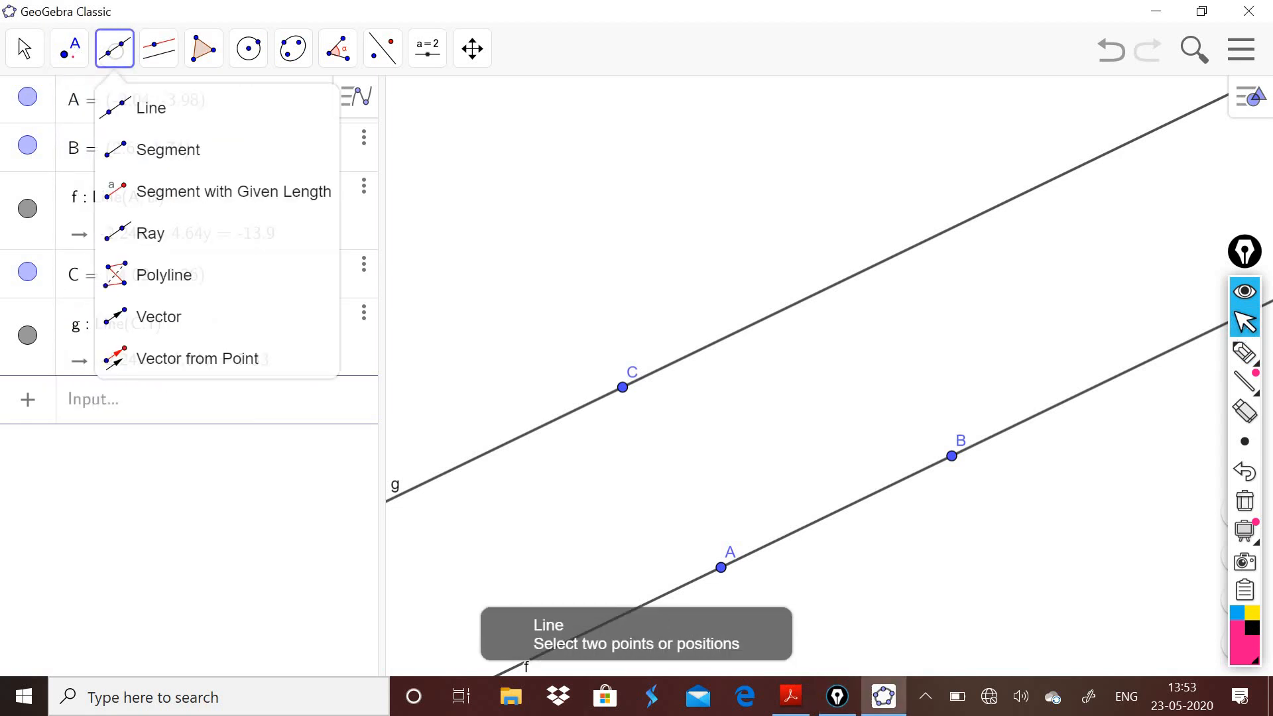
click(162, 150)
click(721, 568)
click(622, 387)
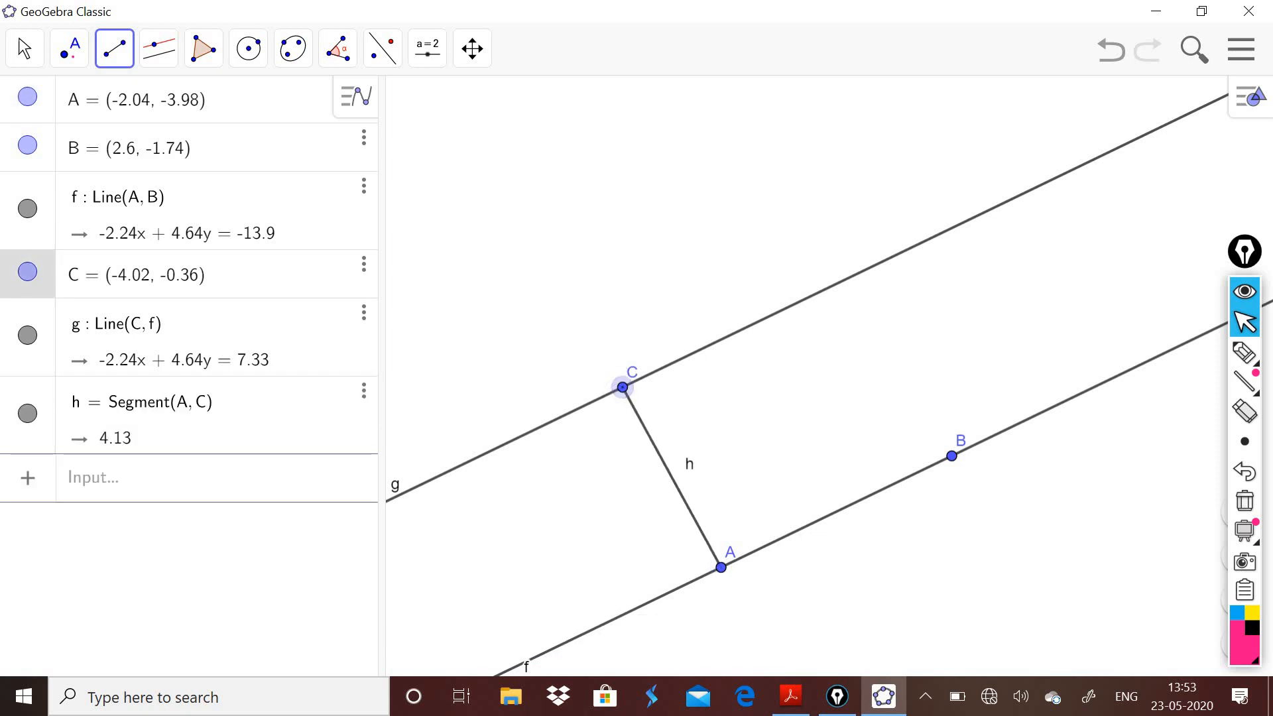
Draw pen strokes beside the four sides of the intended parallelogram, including the missing side through B, and clear them
click(1246, 359)
click(1156, 355)
mouse_move(791, 566)
mouse_down()
mouse_move(915, 506)
mouse_move(878, 531)
mouse_move(917, 483)
mouse_up()
mouse_move(574, 376)
mouse_down()
mouse_move(724, 301)
mouse_move(635, 324)
mouse_up()
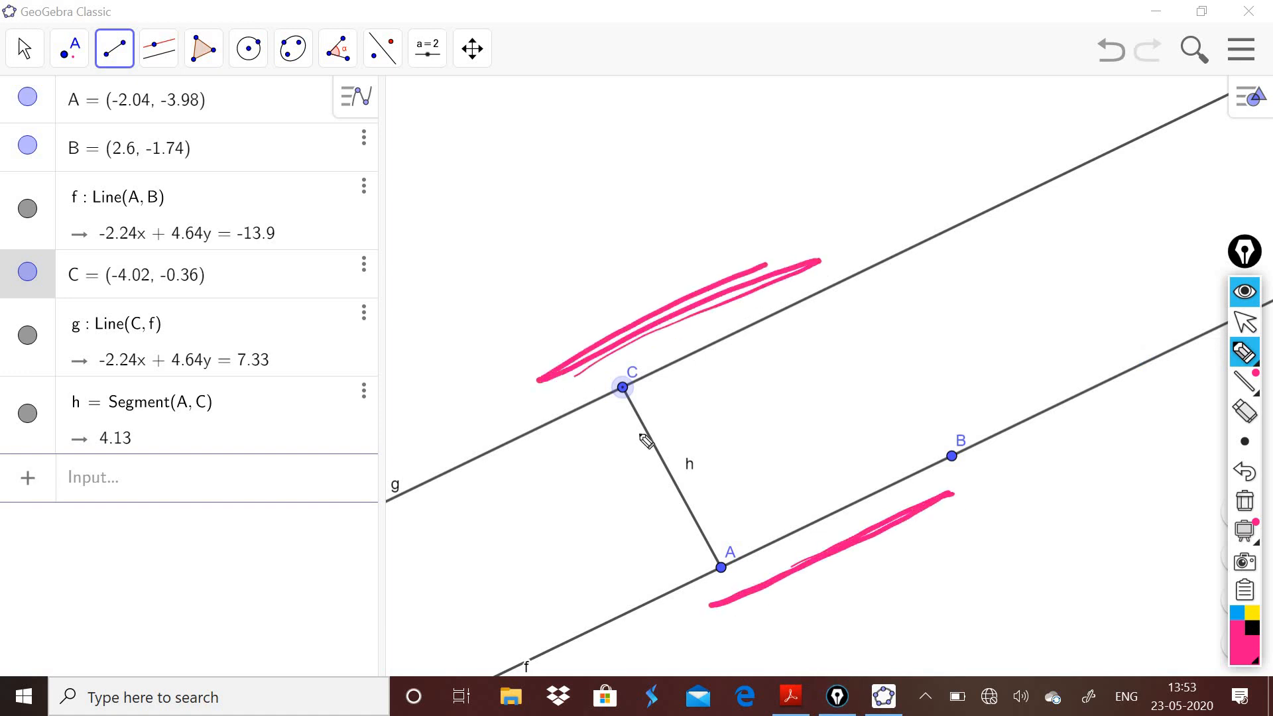
drag(560, 430, 624, 592)
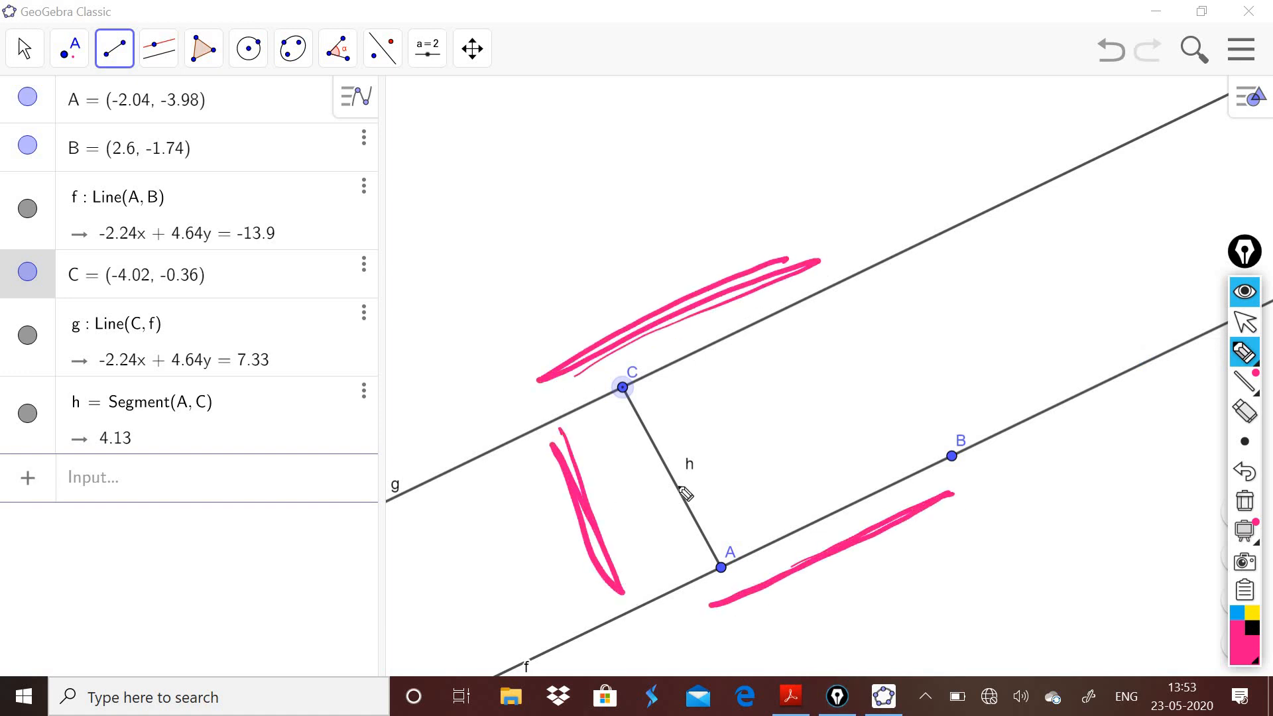
mouse_move(954, 456)
mouse_down()
mouse_move(864, 309)
mouse_move(962, 462)
mouse_up()
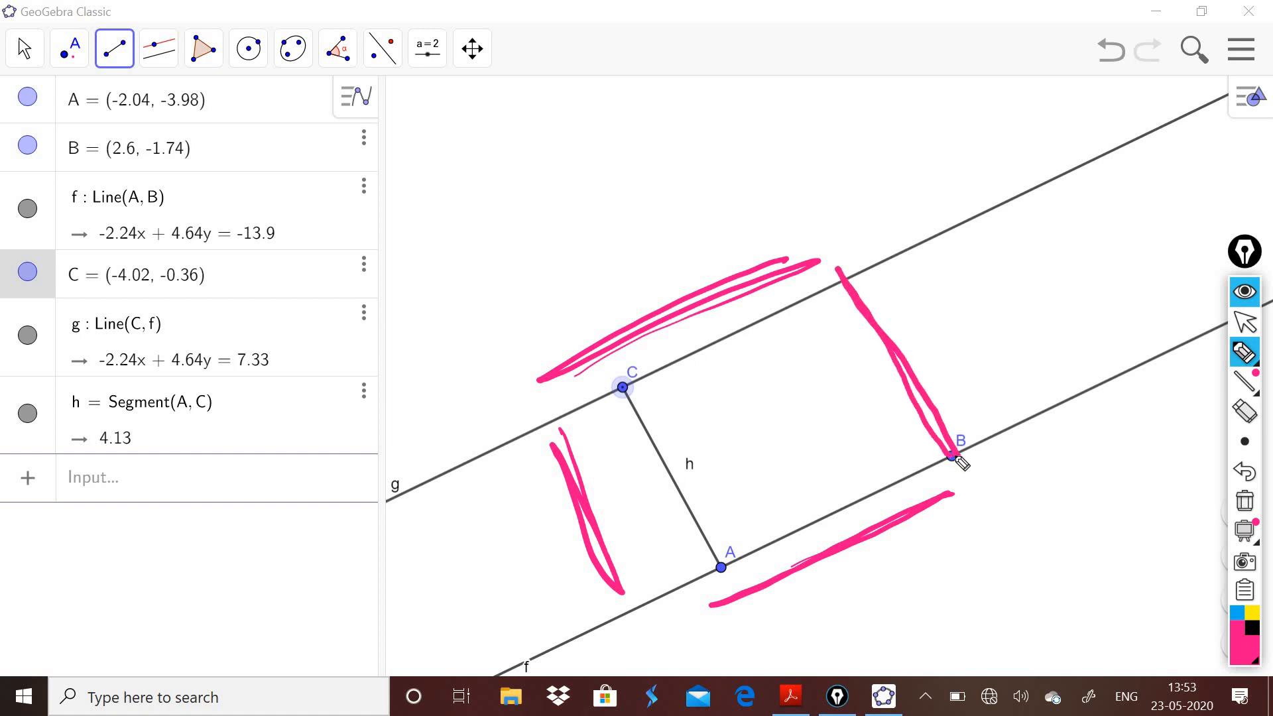
click(1250, 508)
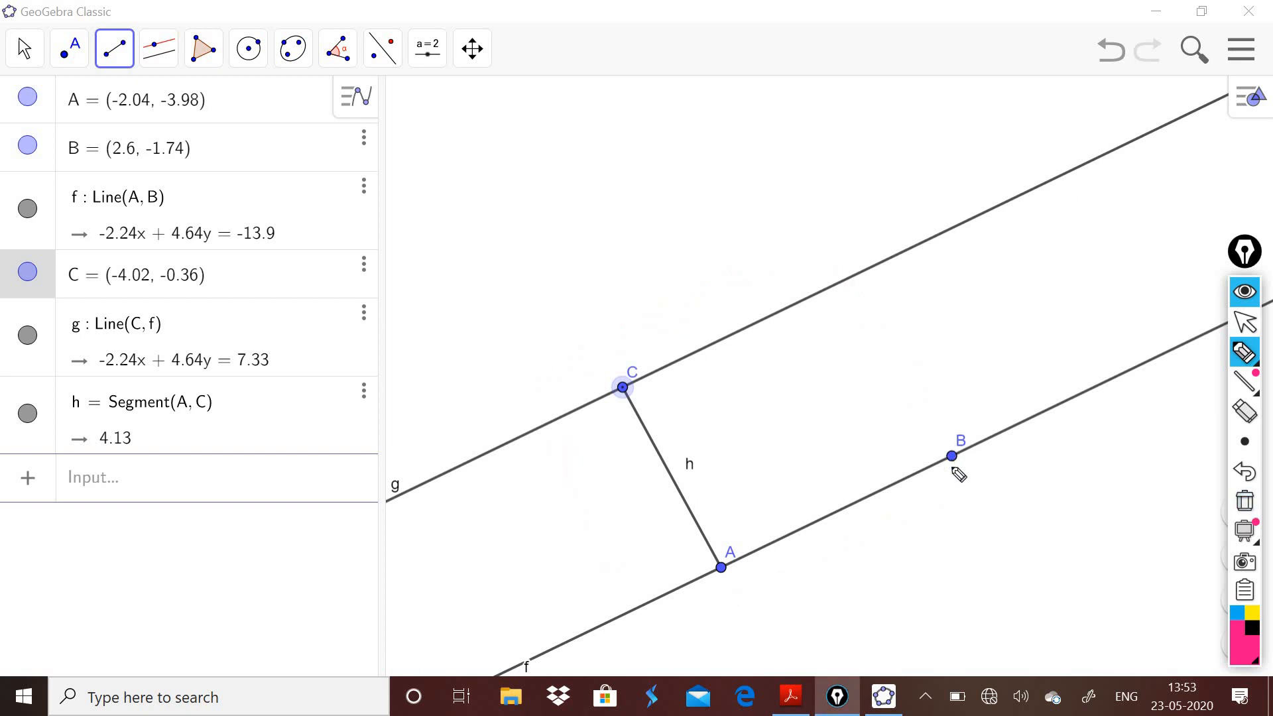
Circle point B, mark segment AC, sketch a pen line through B parallel to it, and clear the annotations
drag(925, 474, 984, 477)
mouse_move(992, 422)
mouse_down()
mouse_move(1017, 486)
mouse_move(970, 412)
mouse_up()
mouse_move(705, 509)
mouse_down()
mouse_move(718, 506)
mouse_move(690, 519)
mouse_up()
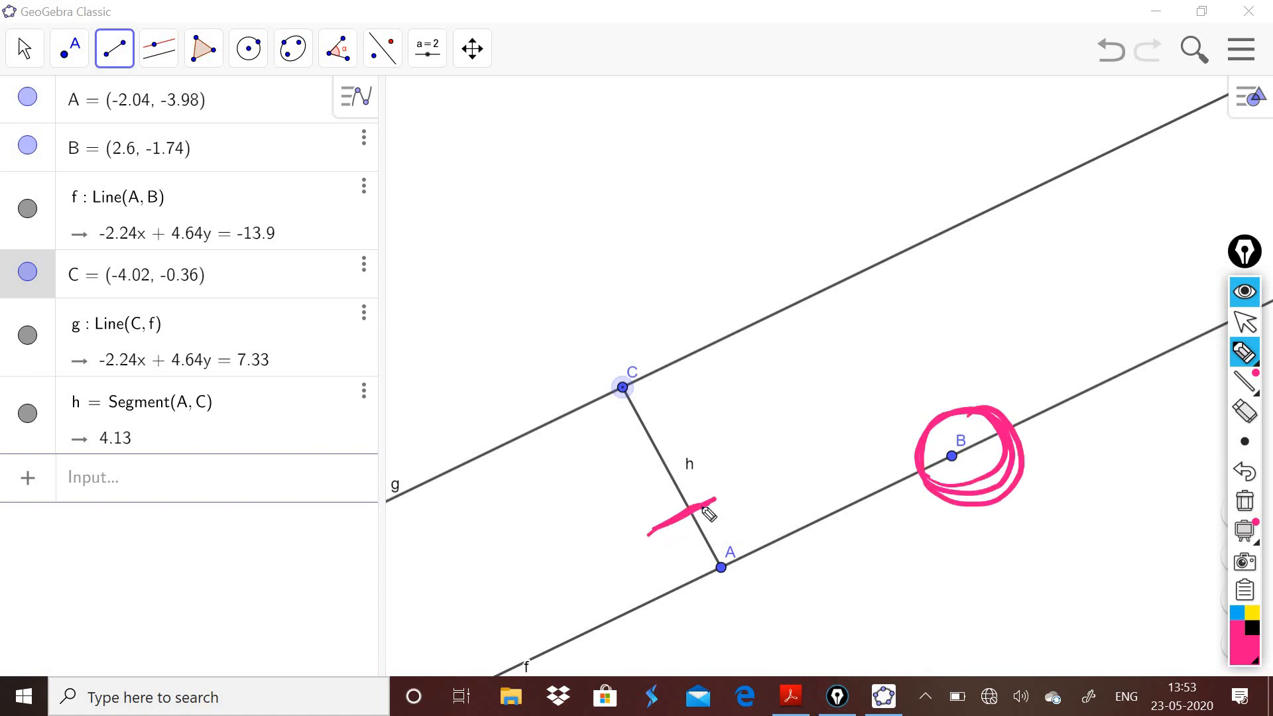
click(944, 460)
drag(710, 134, 988, 545)
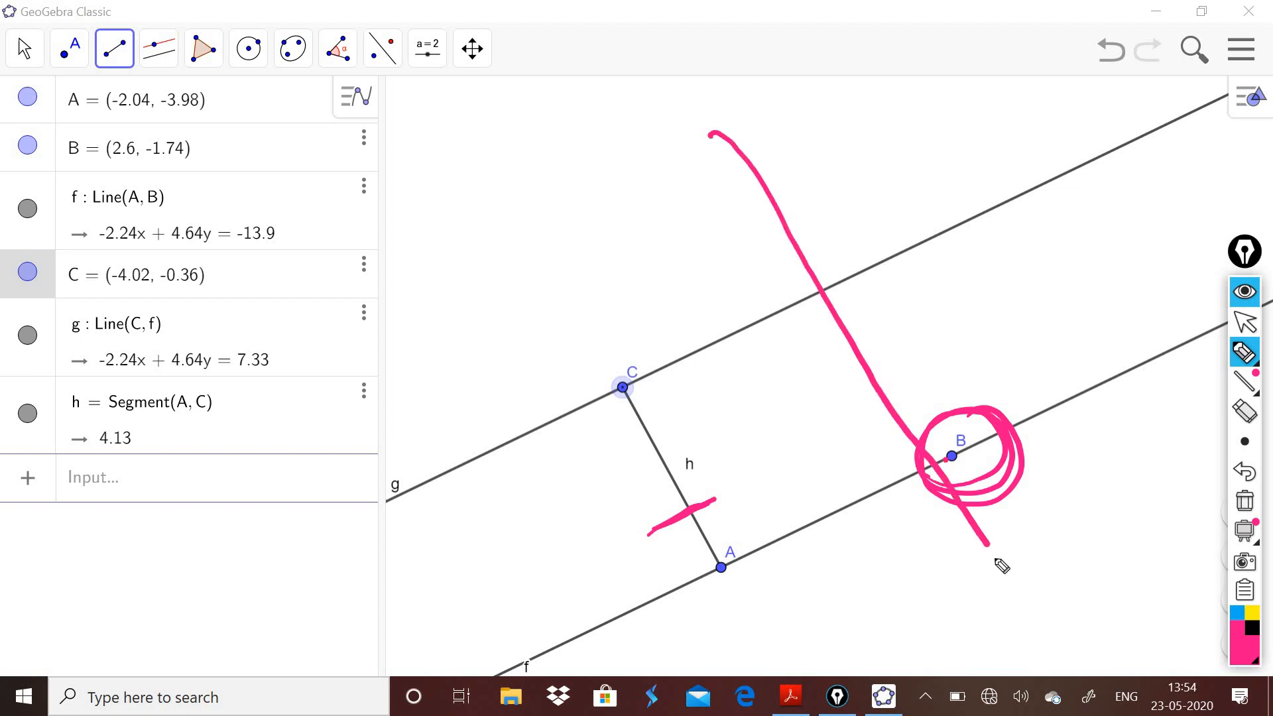
click(1246, 506)
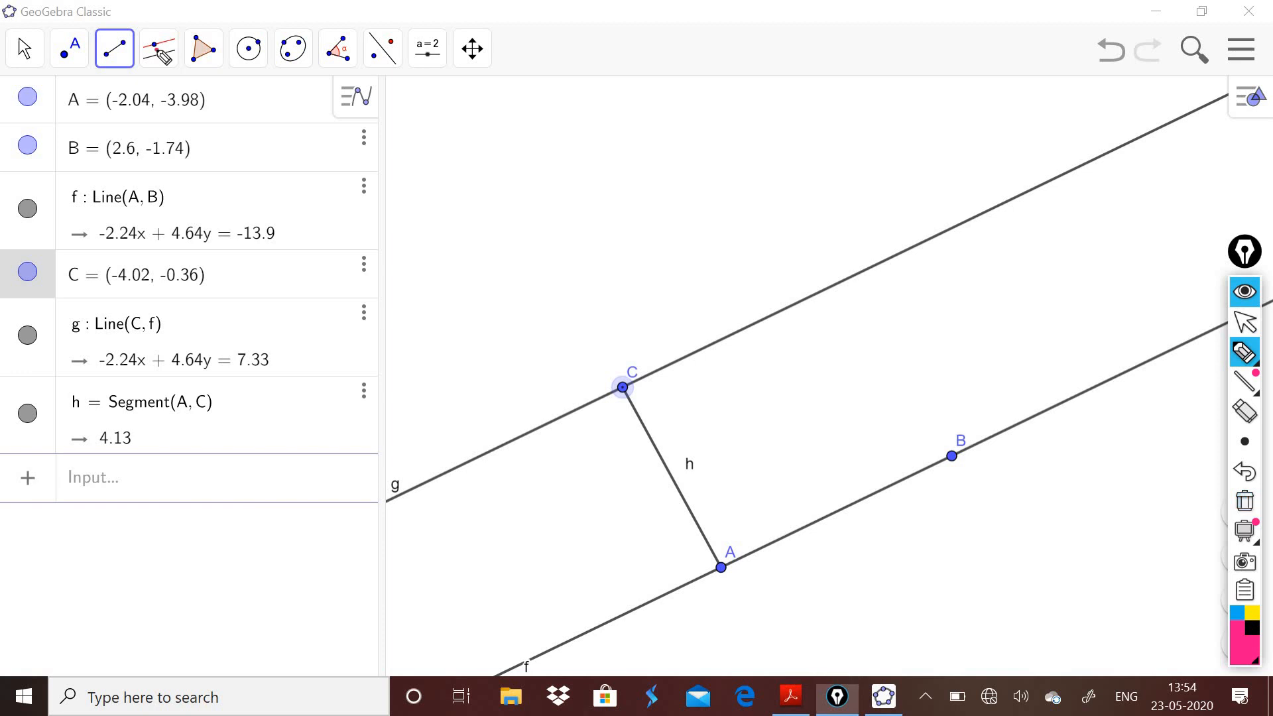
Leave annotation mode and construct a line through point B parallel to segment AC
click(1238, 325)
click(1242, 499)
click(151, 63)
click(227, 149)
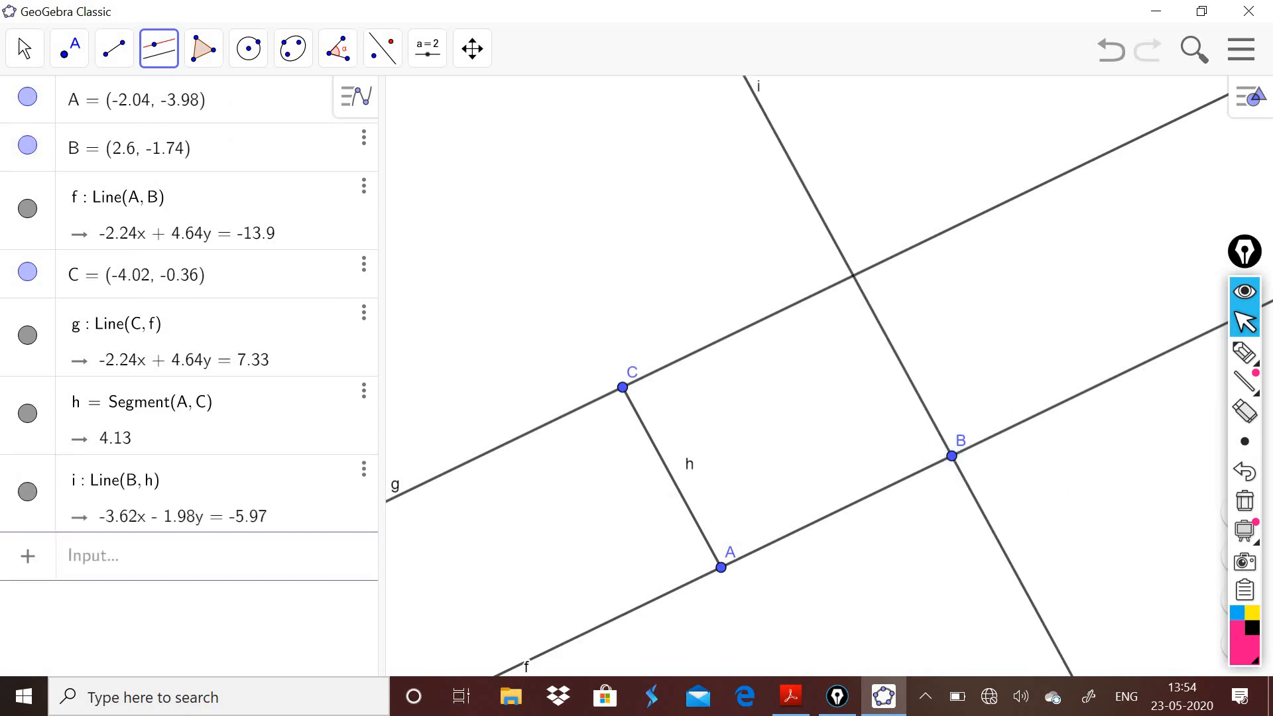
Annotate the crossing of the two parallel lines through C and B with pen marks, clear them, and leave annotation mode
click(1243, 358)
click(1155, 354)
drag(816, 298, 824, 305)
mouse_move(925, 313)
mouse_down()
mouse_move(841, 344)
mouse_move(886, 332)
mouse_move(861, 328)
mouse_up()
drag(766, 365, 757, 340)
drag(833, 292, 862, 259)
drag(989, 296, 995, 355)
mouse_move(952, 302)
mouse_down()
mouse_move(1039, 347)
mouse_move(1116, 335)
mouse_move(1197, 297)
mouse_up()
mouse_move(1074, 371)
mouse_down()
mouse_move(1159, 346)
mouse_move(1159, 358)
mouse_up()
mouse_move(851, 292)
mouse_down()
mouse_move(837, 283)
mouse_move(830, 321)
mouse_up()
click(1244, 503)
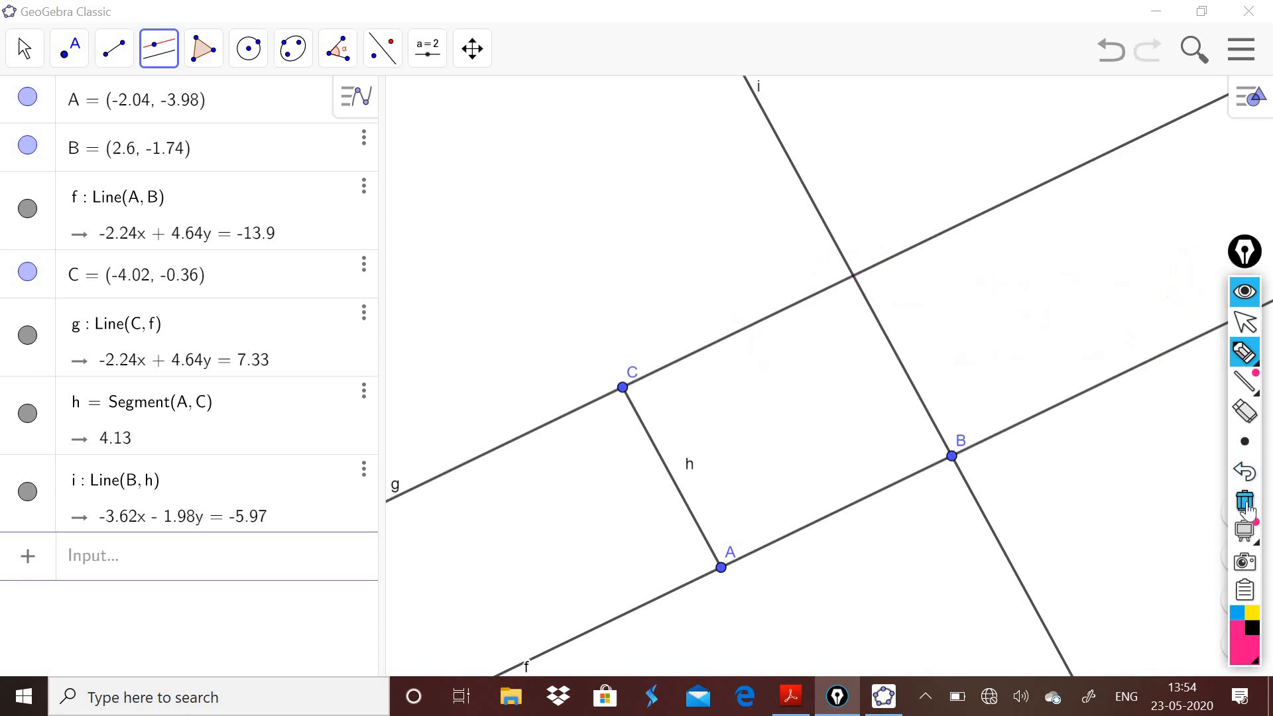
click(1246, 328)
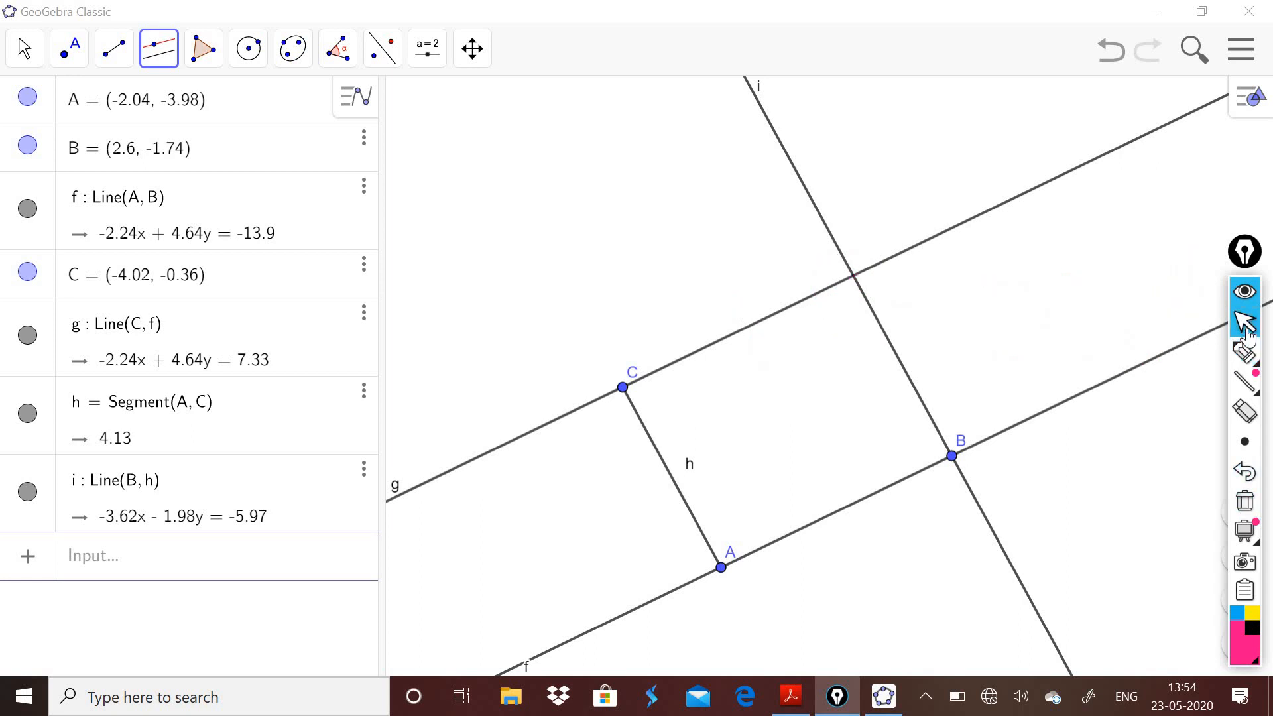
Place an intersection point where the parallel line through C meets the parallel line through B
click(70, 49)
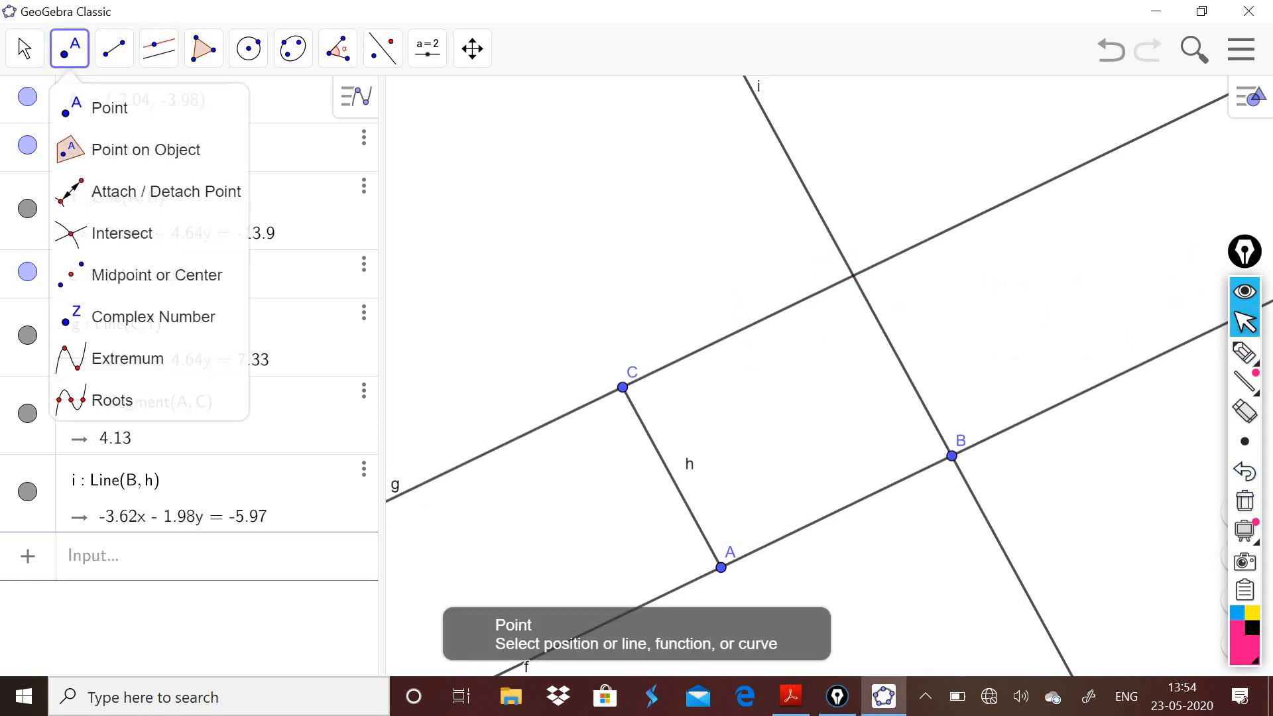
click(123, 232)
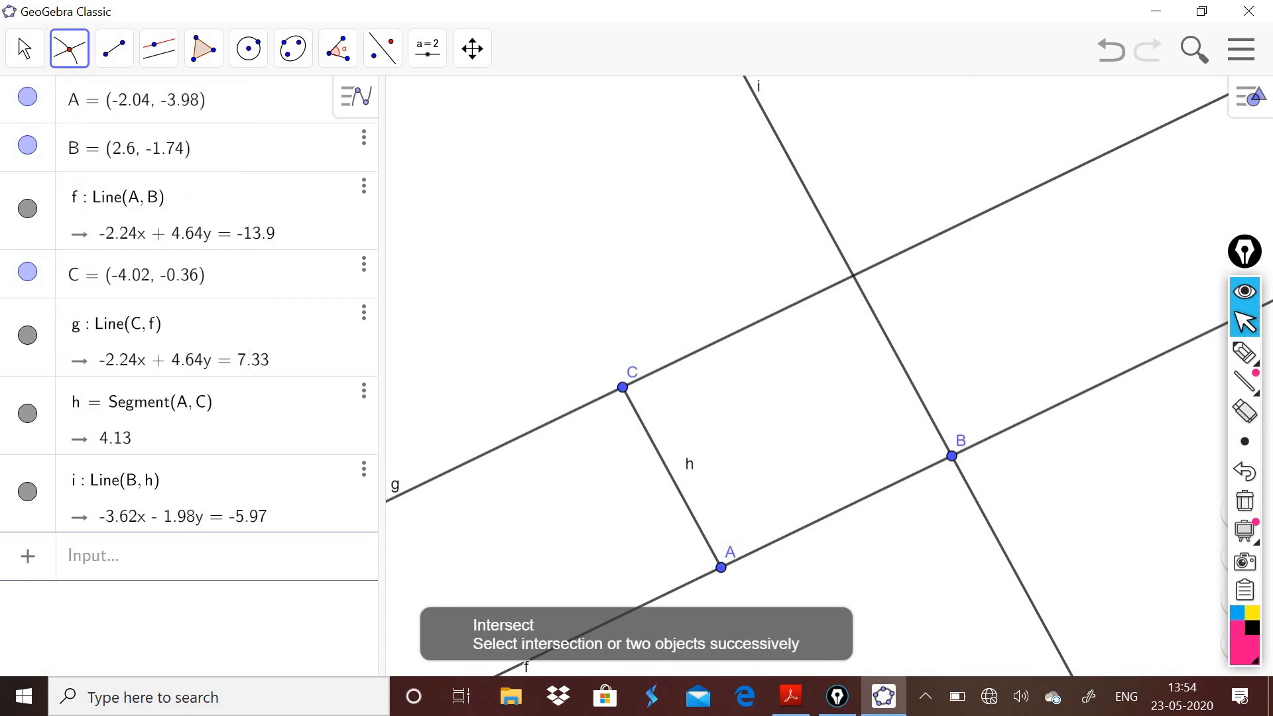
click(853, 276)
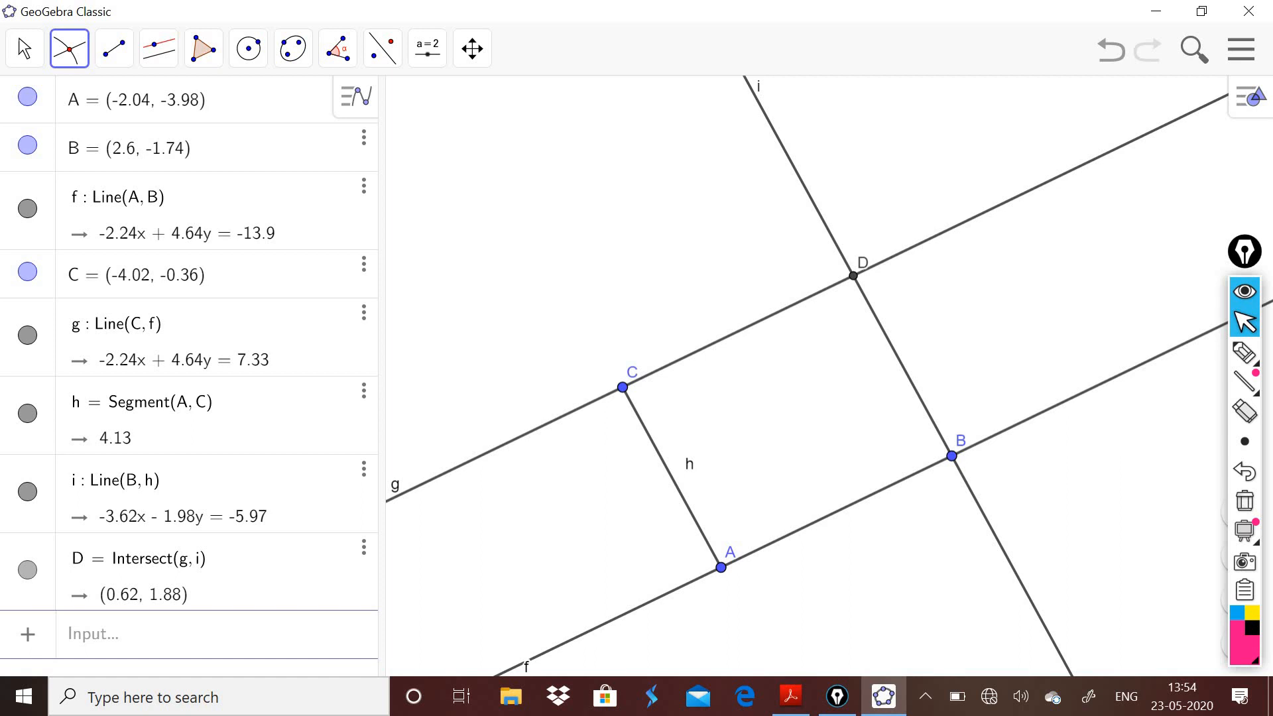
Circle vertices A, B, C and D, mark the sides and extended lines with the pen, clear everything, and leave annotation mode
click(1244, 352)
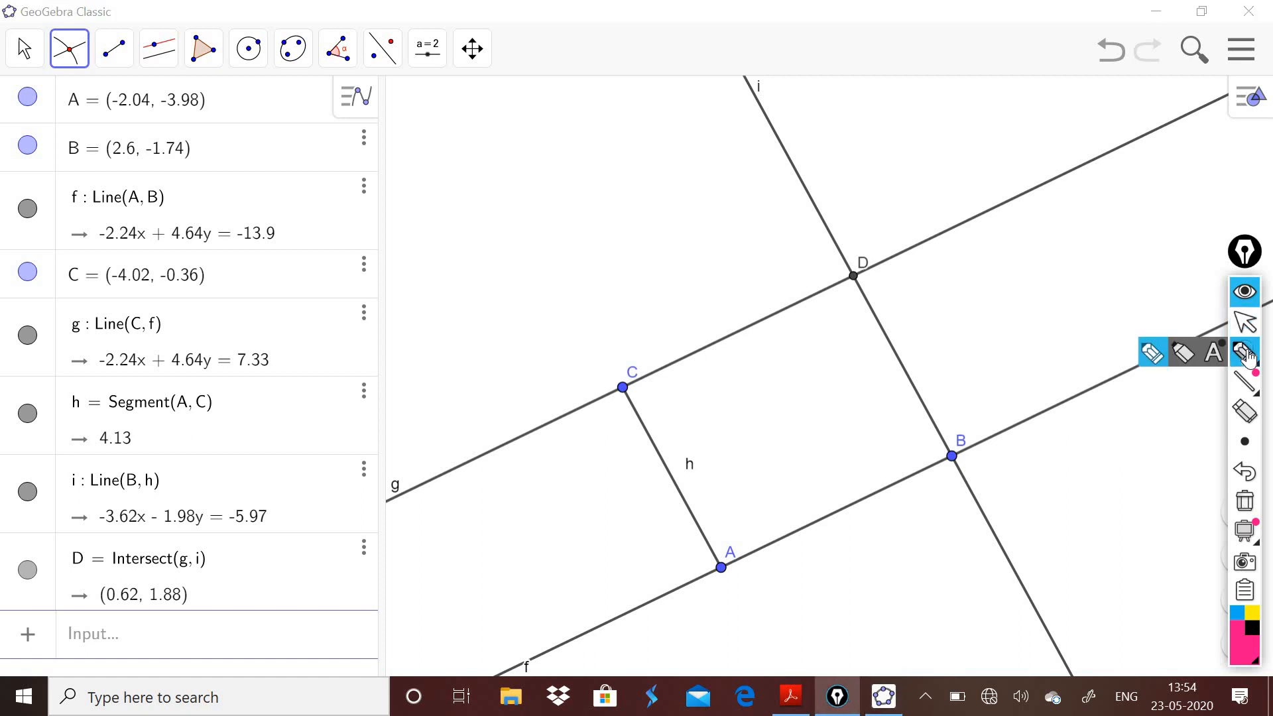
mouse_move(903, 300)
mouse_down()
mouse_move(815, 265)
mouse_move(908, 285)
mouse_up()
mouse_move(592, 411)
mouse_down()
mouse_move(670, 362)
mouse_move(590, 426)
mouse_up()
mouse_move(688, 621)
mouse_down()
mouse_move(728, 540)
mouse_move(751, 608)
mouse_up()
mouse_move(909, 524)
mouse_down()
mouse_move(932, 498)
mouse_move(1019, 474)
mouse_up()
mouse_move(962, 612)
mouse_down()
mouse_move(955, 648)
mouse_move(980, 633)
mouse_up()
drag(816, 472, 815, 545)
drag(742, 292, 751, 368)
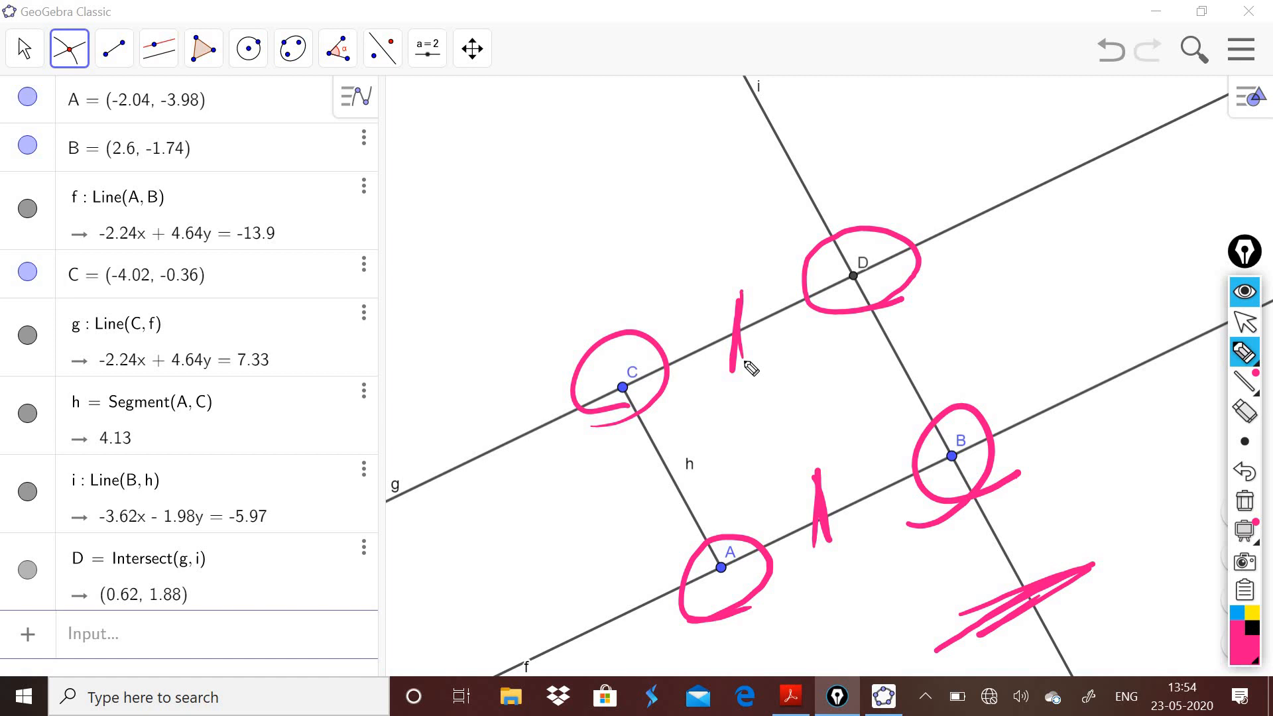
drag(986, 224, 1059, 145)
drag(1028, 398, 1129, 335)
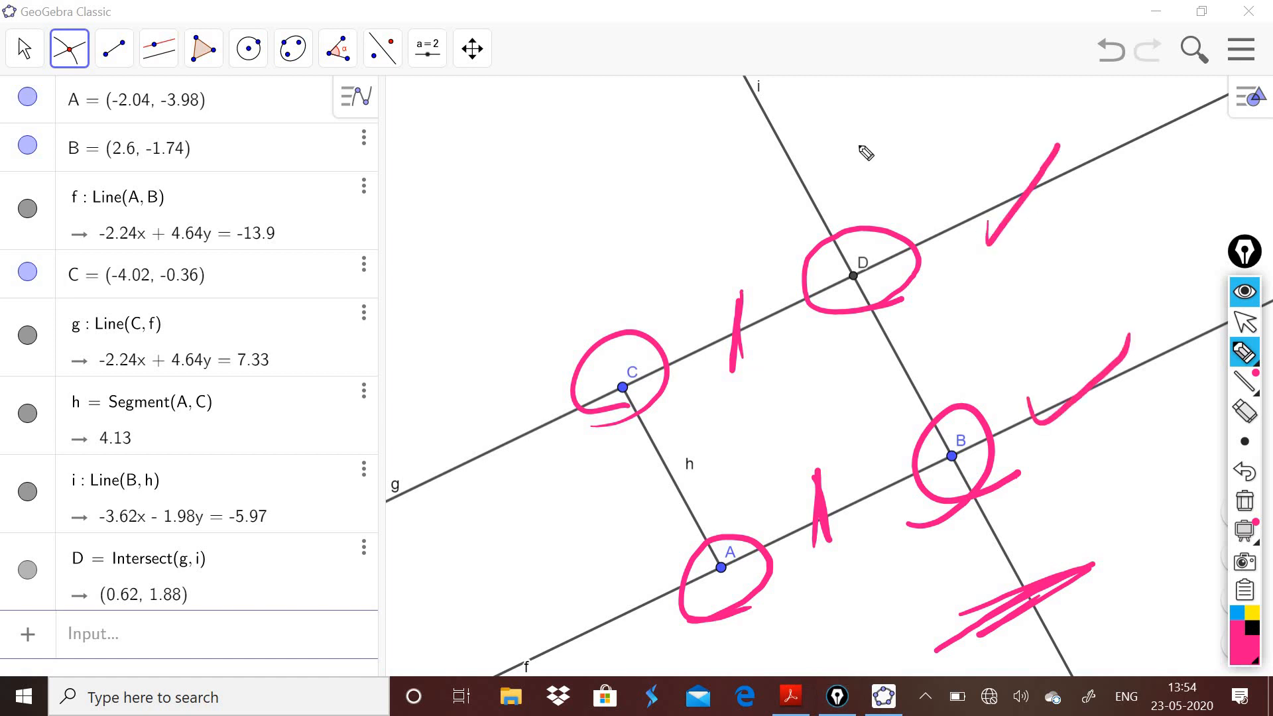
drag(780, 192, 887, 135)
click(1244, 503)
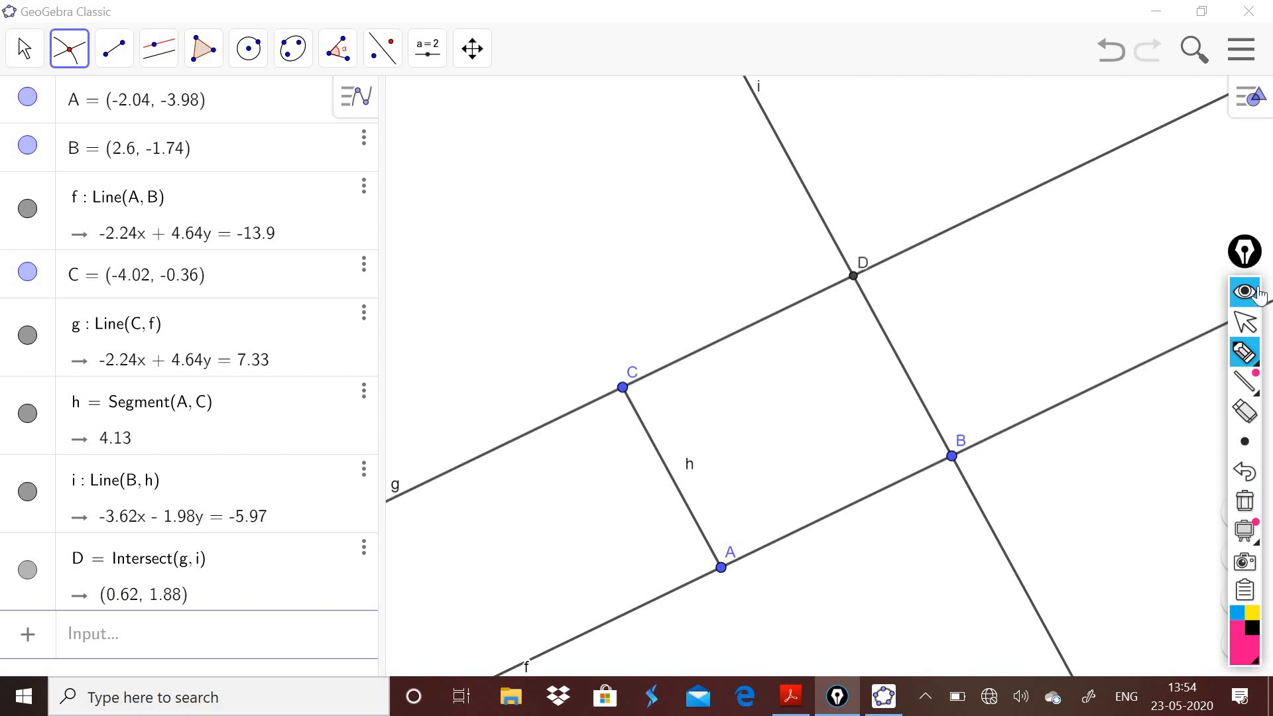
click(1246, 321)
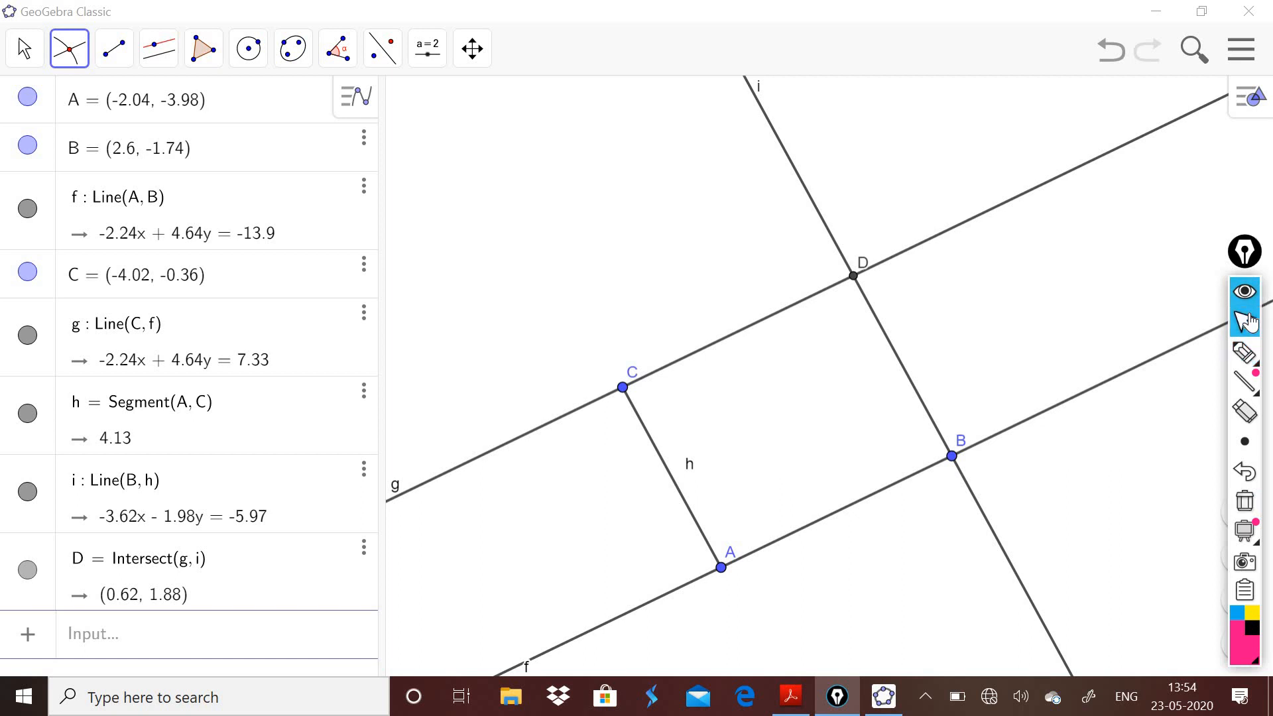
Hide the parallel line through C and the parallel line through B
click(764, 324)
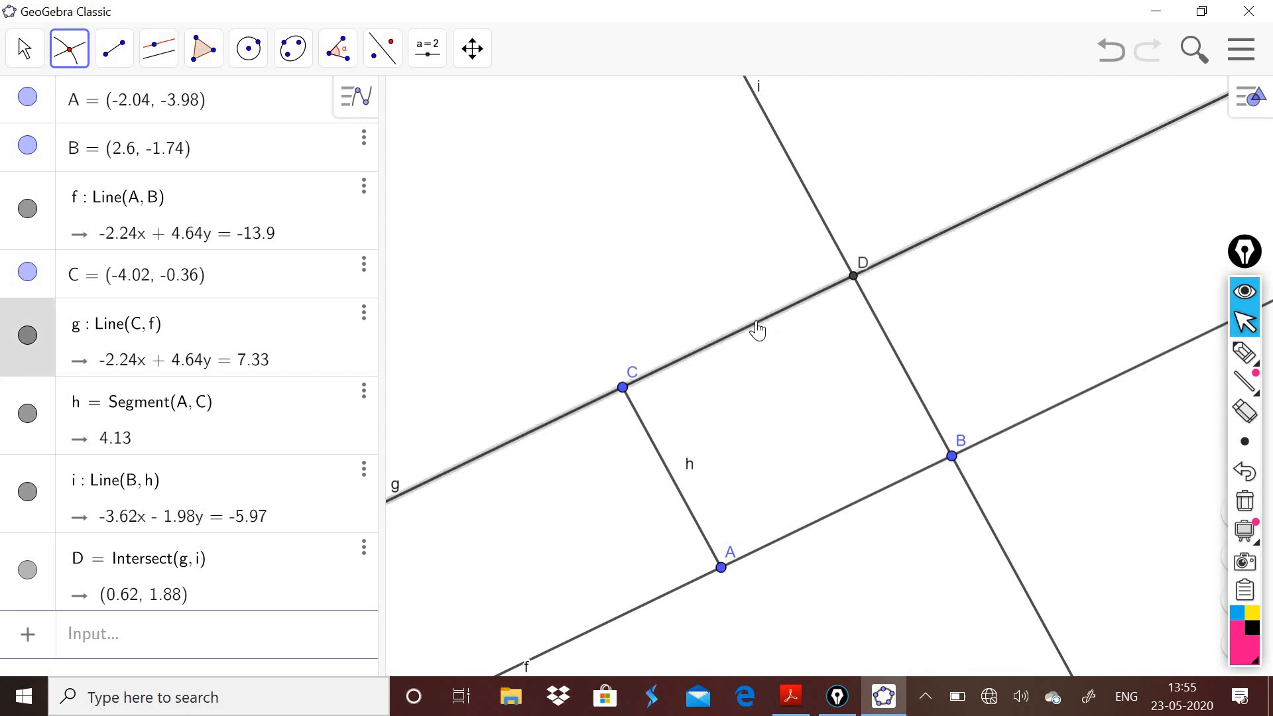
right_click(757, 329)
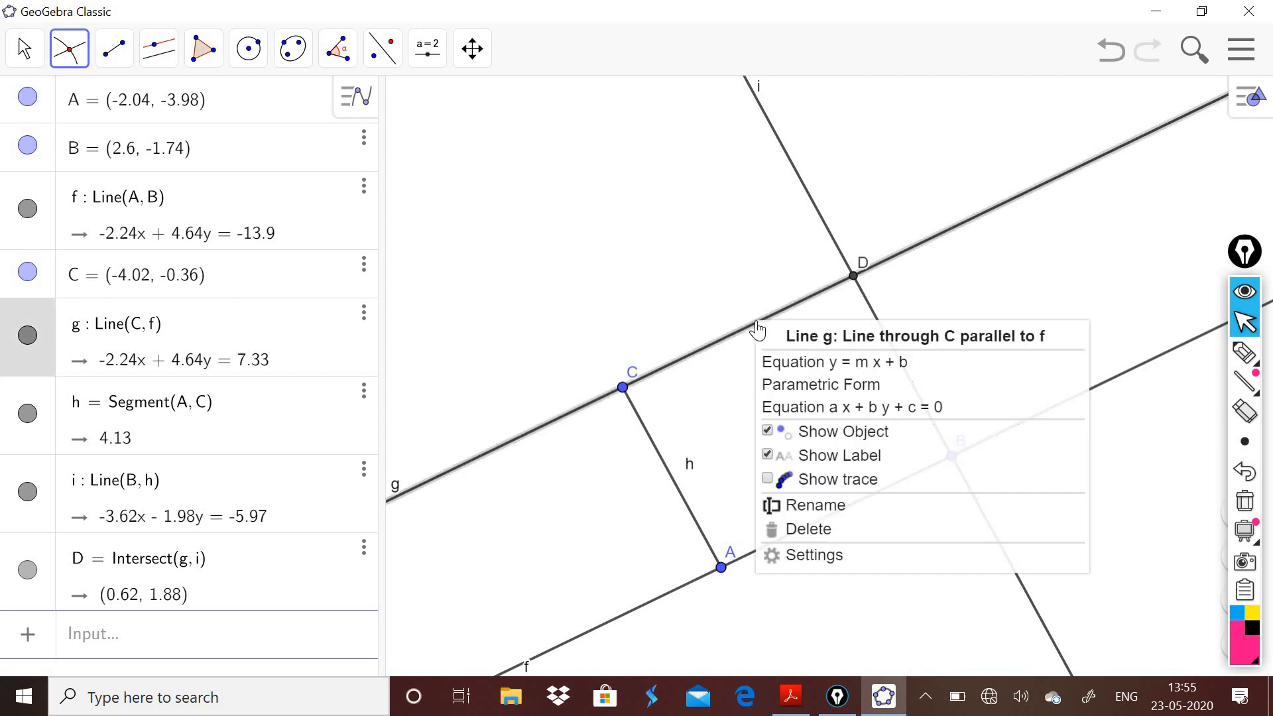
click(797, 437)
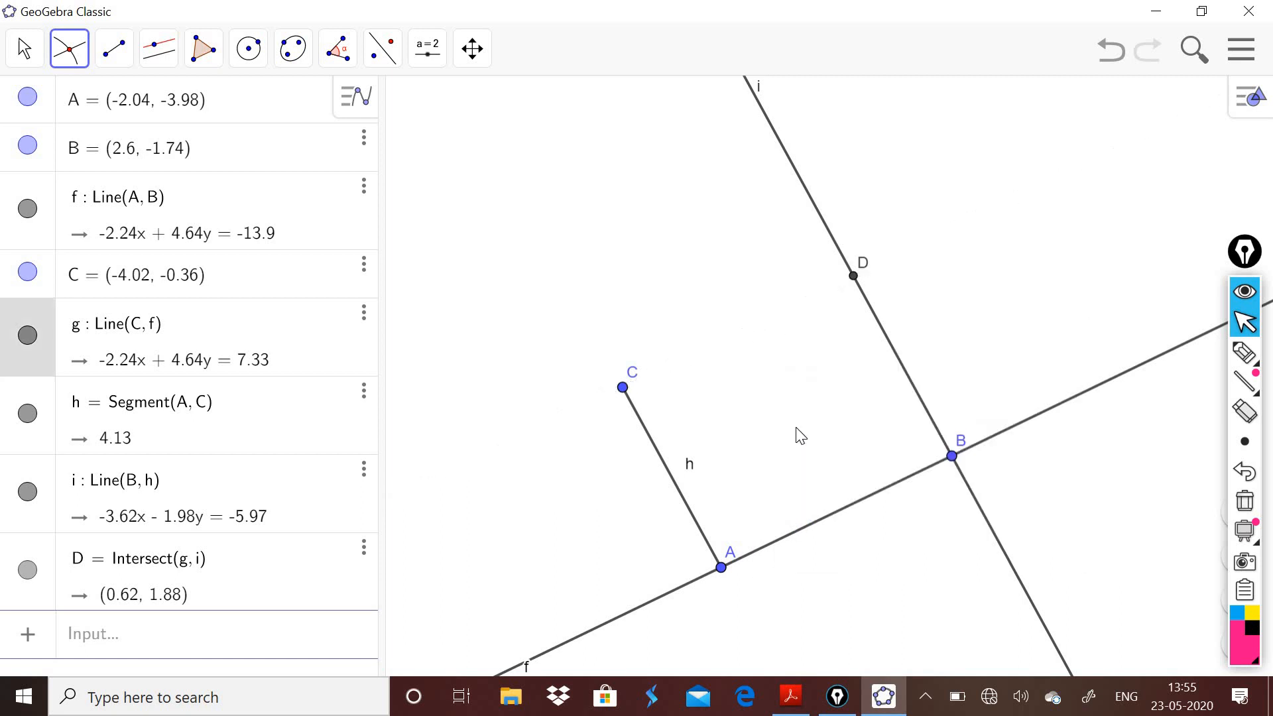
click(926, 418)
click(926, 414)
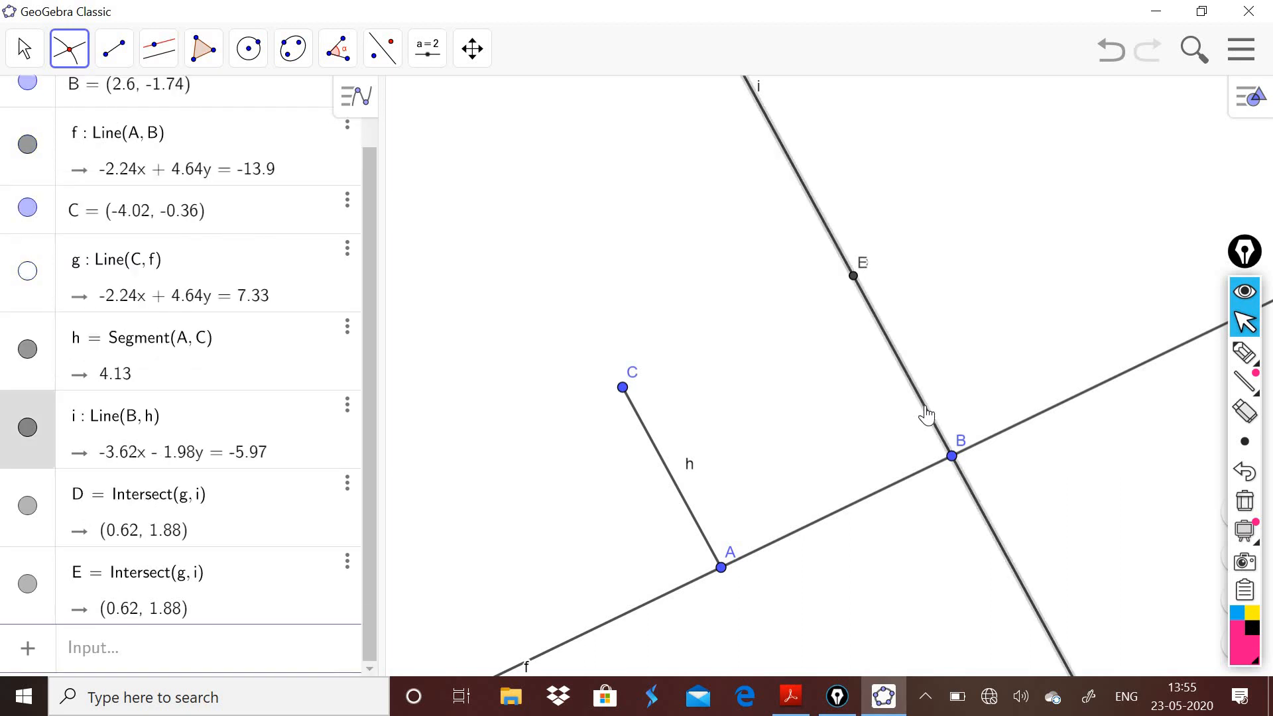
right_click(926, 414)
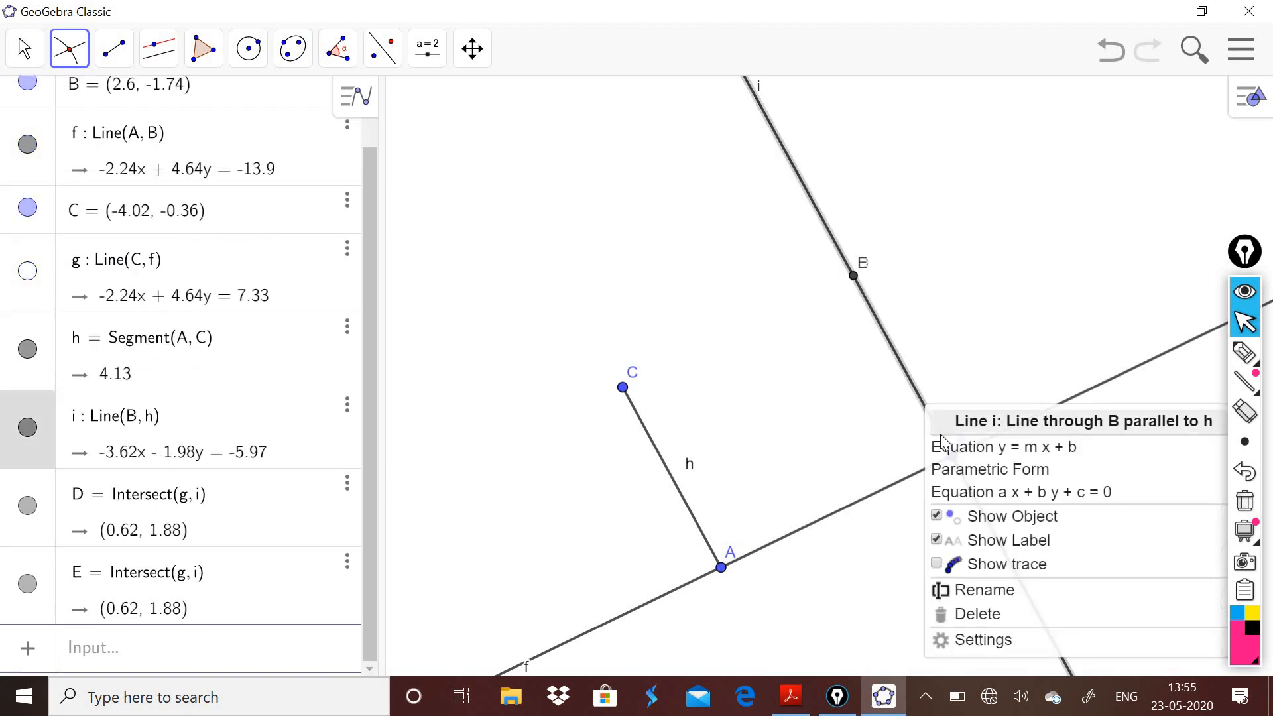
click(955, 516)
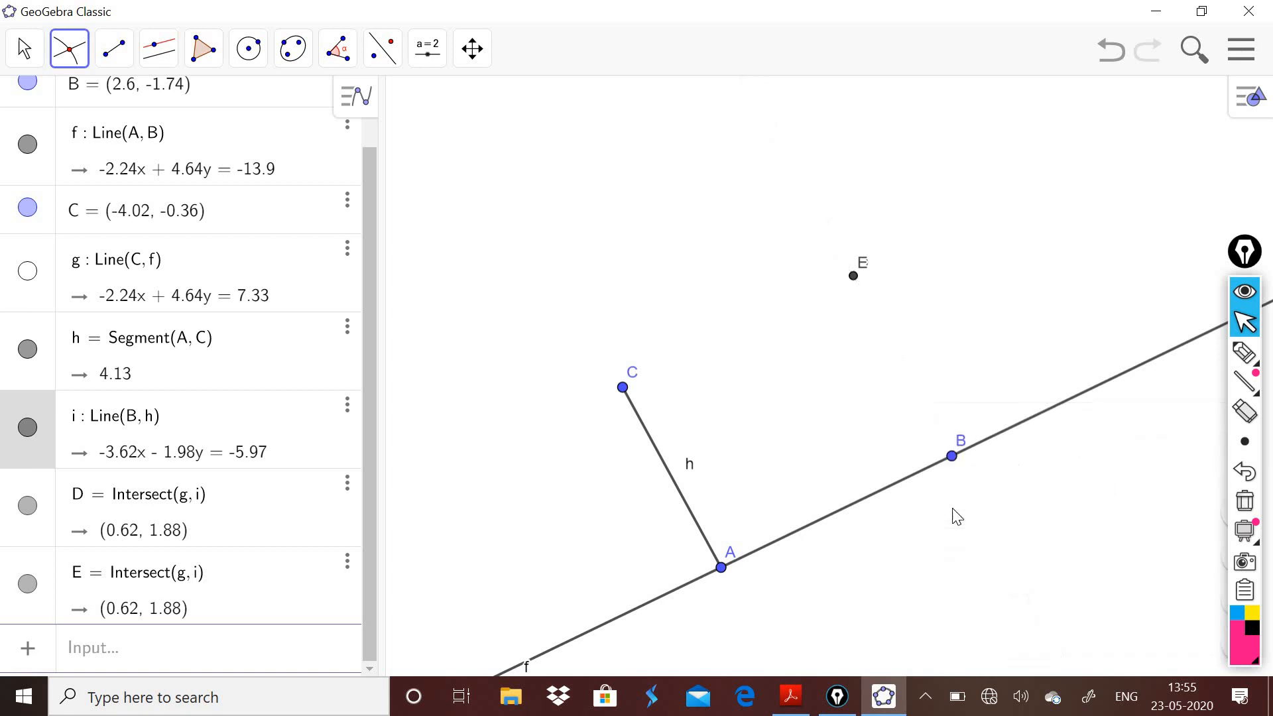
Place an intersection point of line AB and the parallel line through B, and hide line AB
click(838, 513)
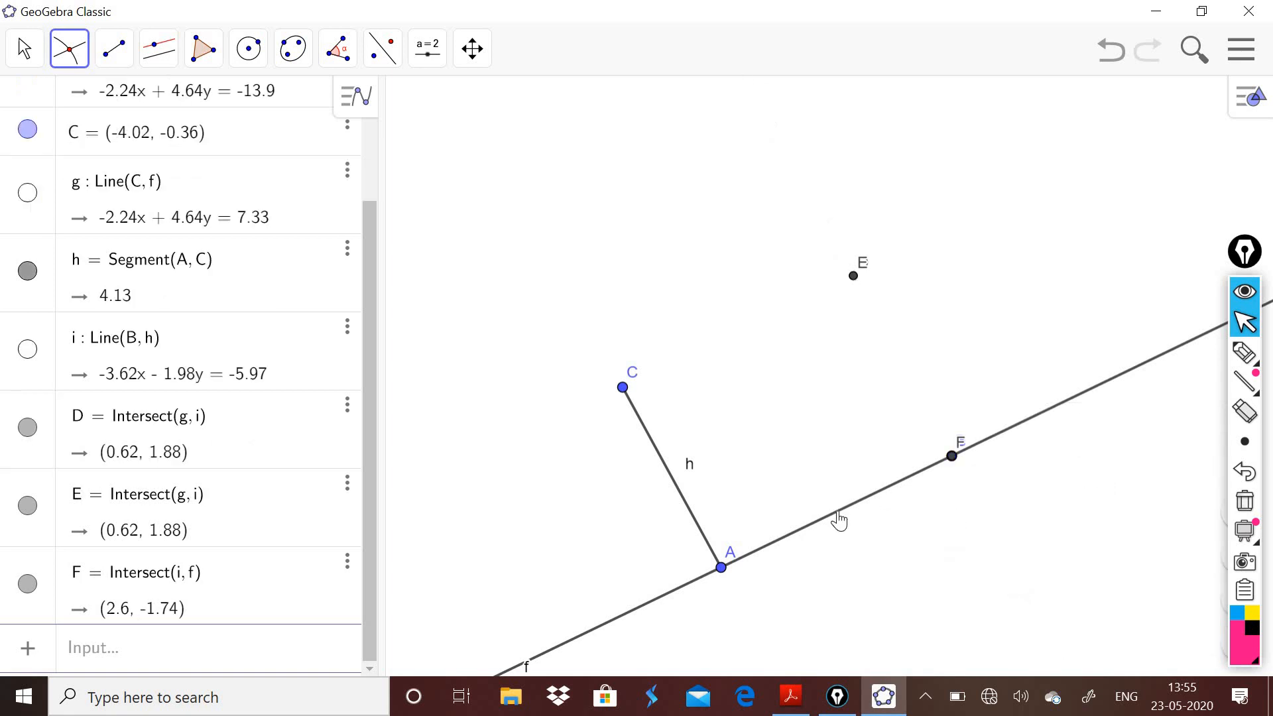
right_click(839, 521)
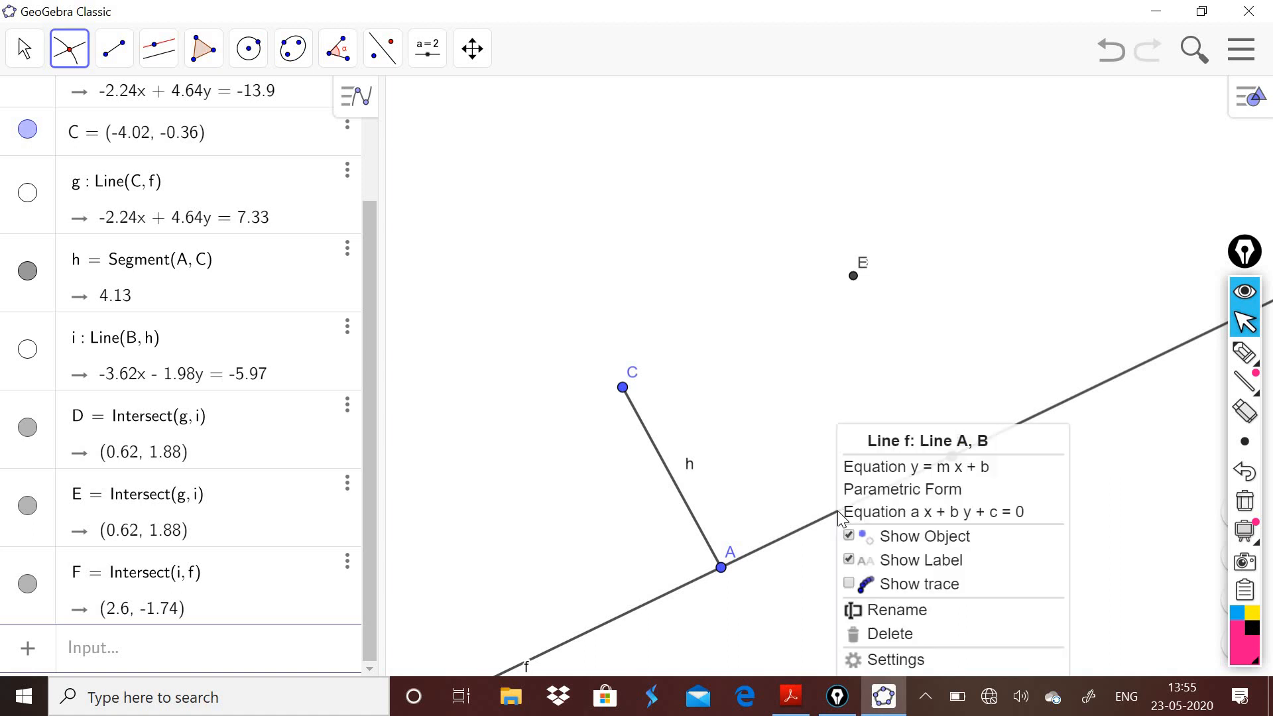
click(861, 540)
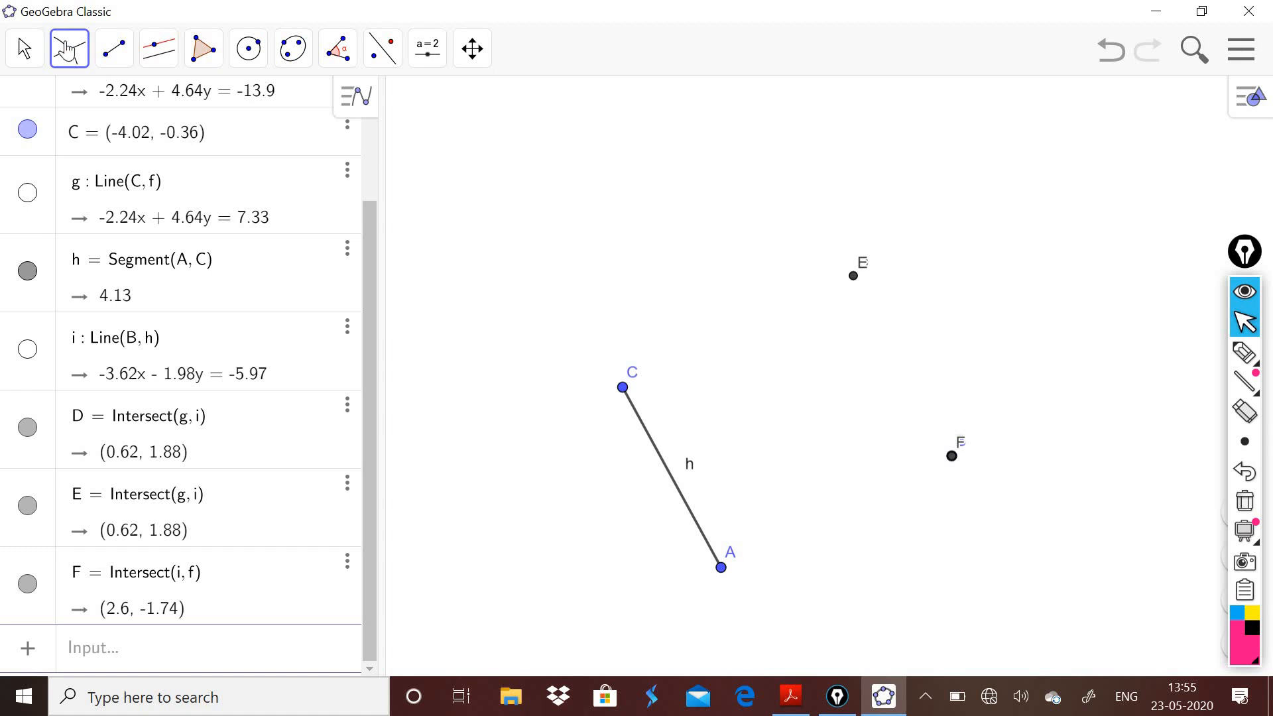
Draw segments CD, DB and BA to close the parallelogram
click(68, 48)
click(114, 48)
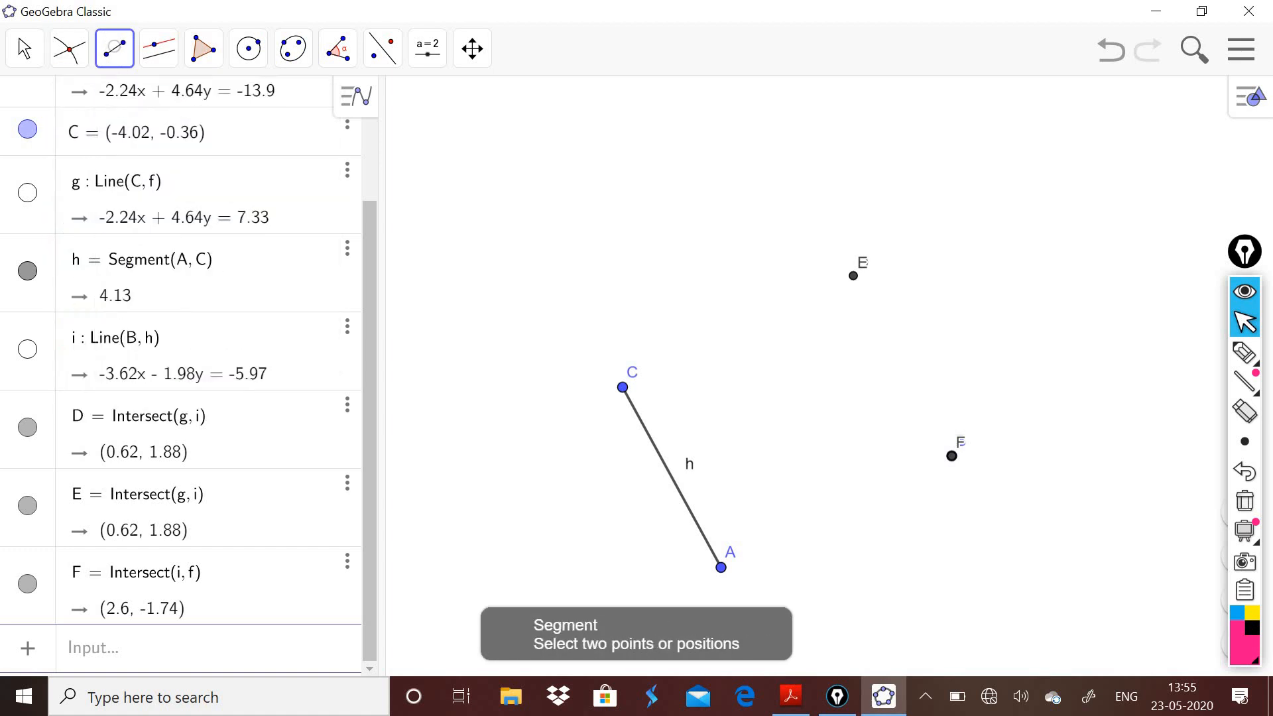
click(114, 48)
click(169, 151)
click(623, 387)
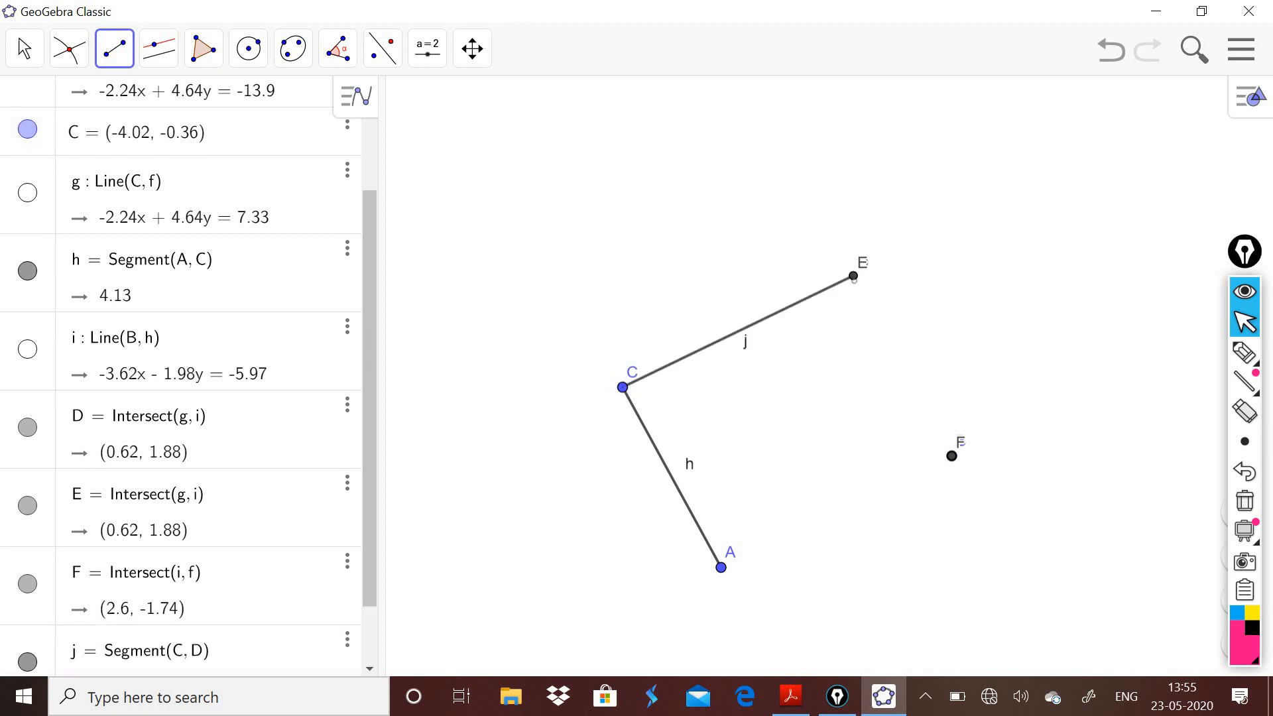
click(853, 275)
click(854, 276)
click(952, 456)
click(952, 456)
click(722, 568)
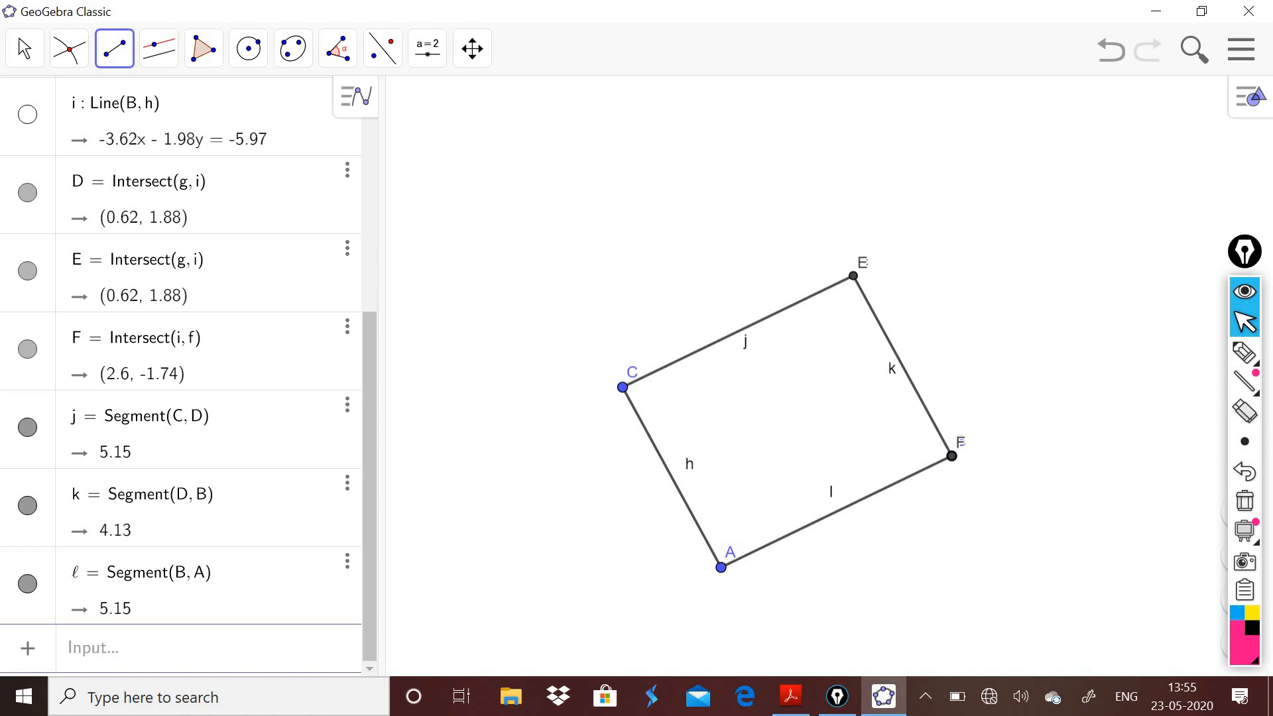
Handwrite the word for parallelogram in English and Hindi across the figure, clear the writing, and leave annotation mode
click(1245, 352)
drag(468, 351, 462, 230)
mouse_move(432, 285)
mouse_down()
mouse_move(526, 292)
mouse_move(590, 248)
mouse_move(676, 250)
mouse_move(715, 207)
mouse_move(985, 179)
mouse_up()
mouse_move(507, 536)
mouse_down()
mouse_move(535, 608)
mouse_move(568, 548)
mouse_move(606, 554)
mouse_move(730, 500)
mouse_move(603, 489)
mouse_move(835, 463)
mouse_move(944, 412)
mouse_move(955, 432)
mouse_move(1014, 457)
mouse_move(1065, 355)
mouse_move(1054, 342)
mouse_up()
drag(789, 393, 1099, 333)
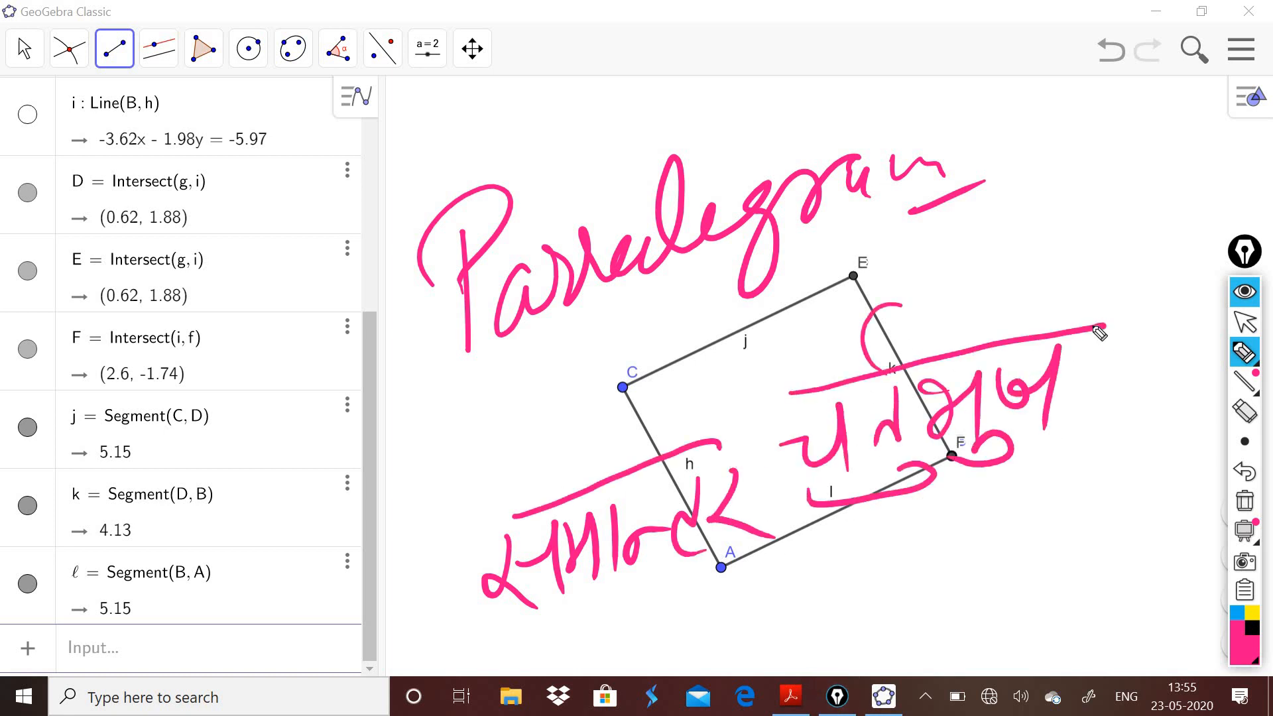
click(1245, 503)
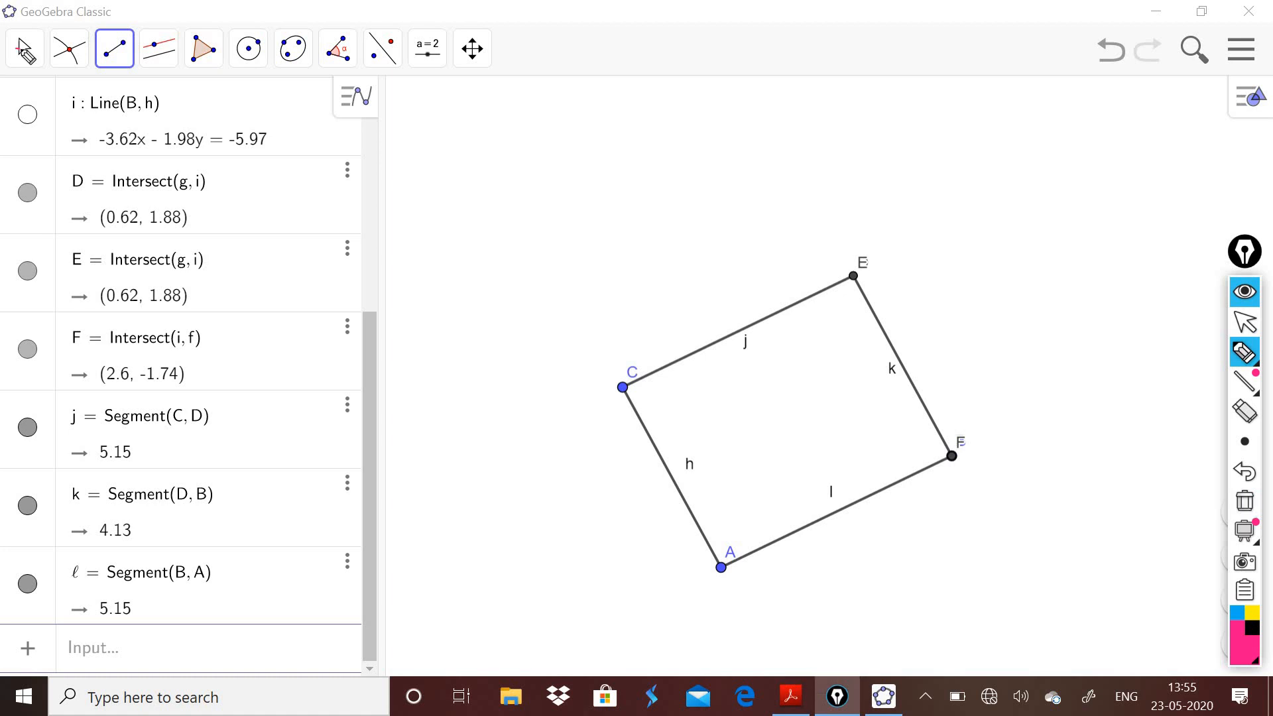
click(1238, 323)
Move vertex A slightly downward to about (-1.96, -4.5) to reshape the parallelogram
click(23, 49)
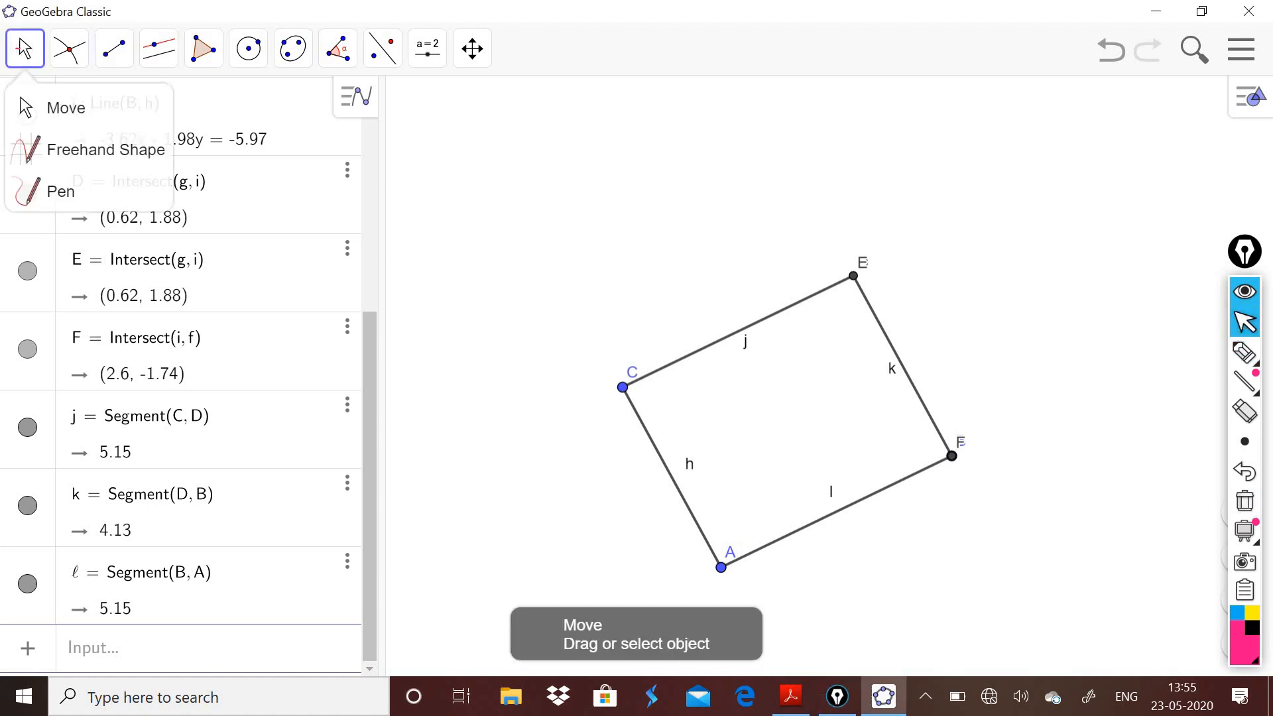
click(88, 104)
drag(722, 567, 724, 593)
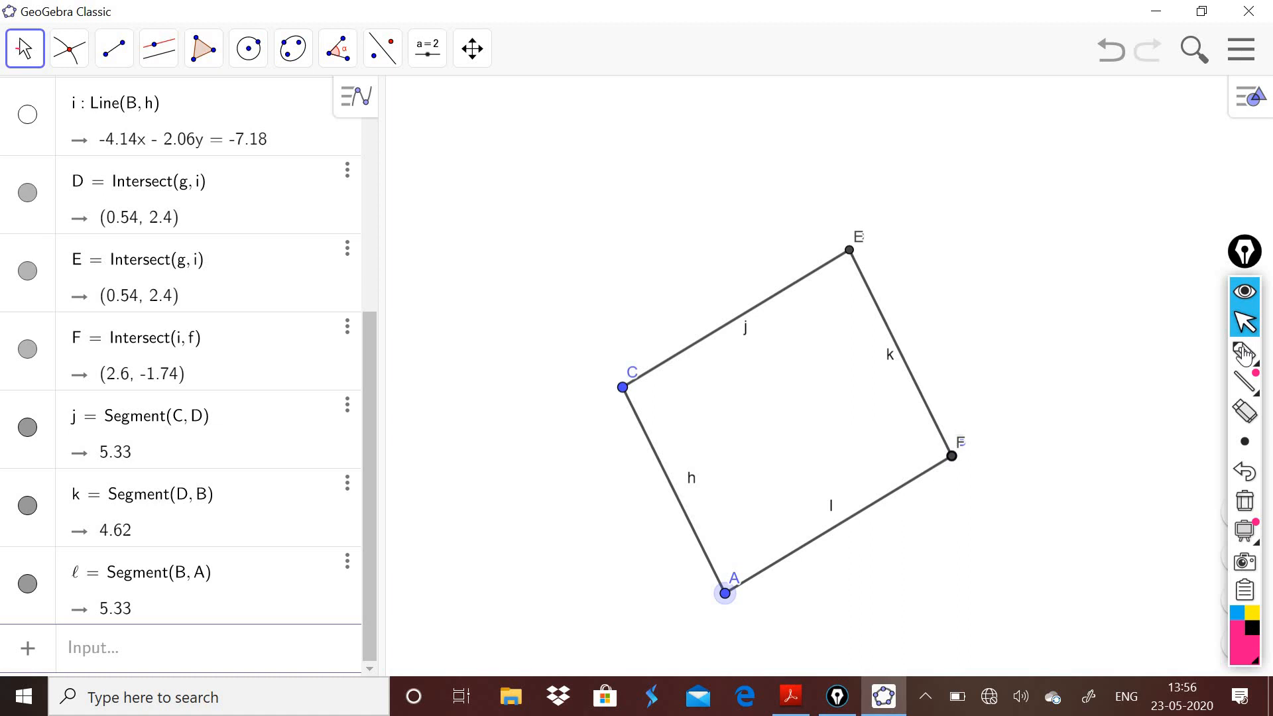
Mark the four interior angles of the parallelogram with pen arcs, and clear the marks
click(1244, 352)
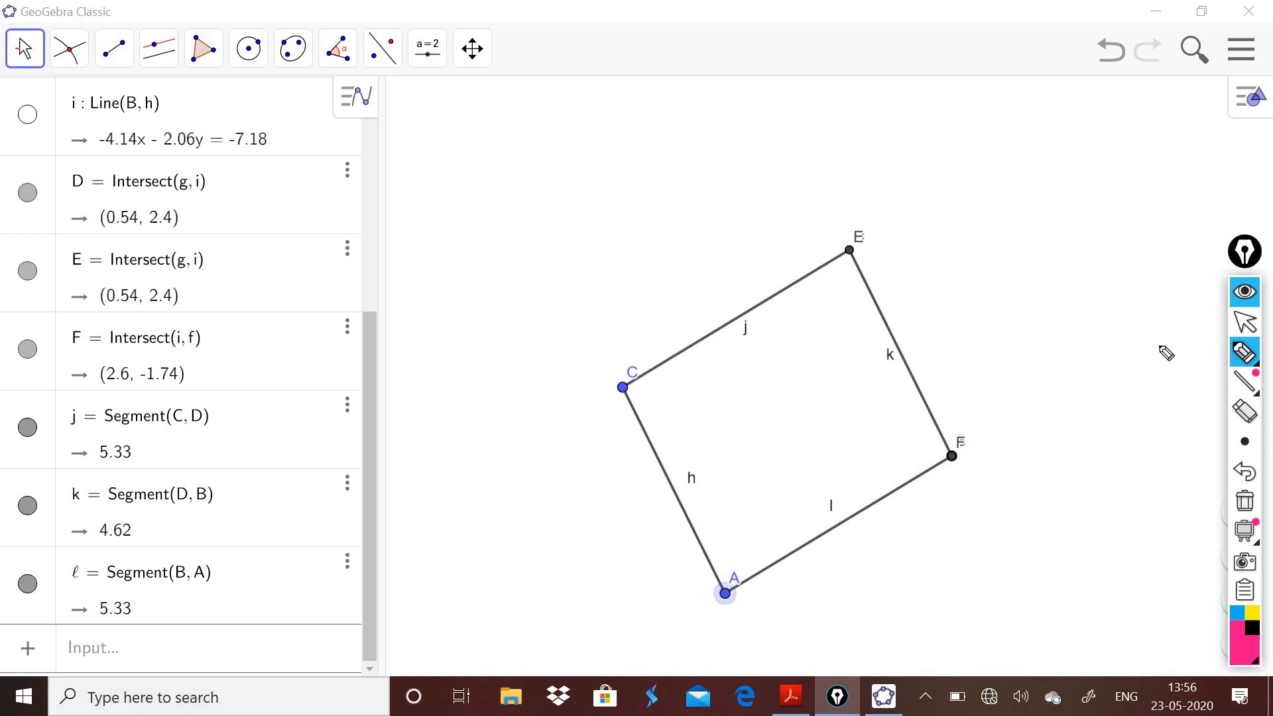
drag(798, 268, 870, 290)
mouse_move(700, 556)
mouse_down()
mouse_move(737, 541)
mouse_move(770, 565)
mouse_up()
mouse_move(936, 427)
mouse_down()
mouse_move(910, 436)
mouse_move(941, 425)
mouse_up()
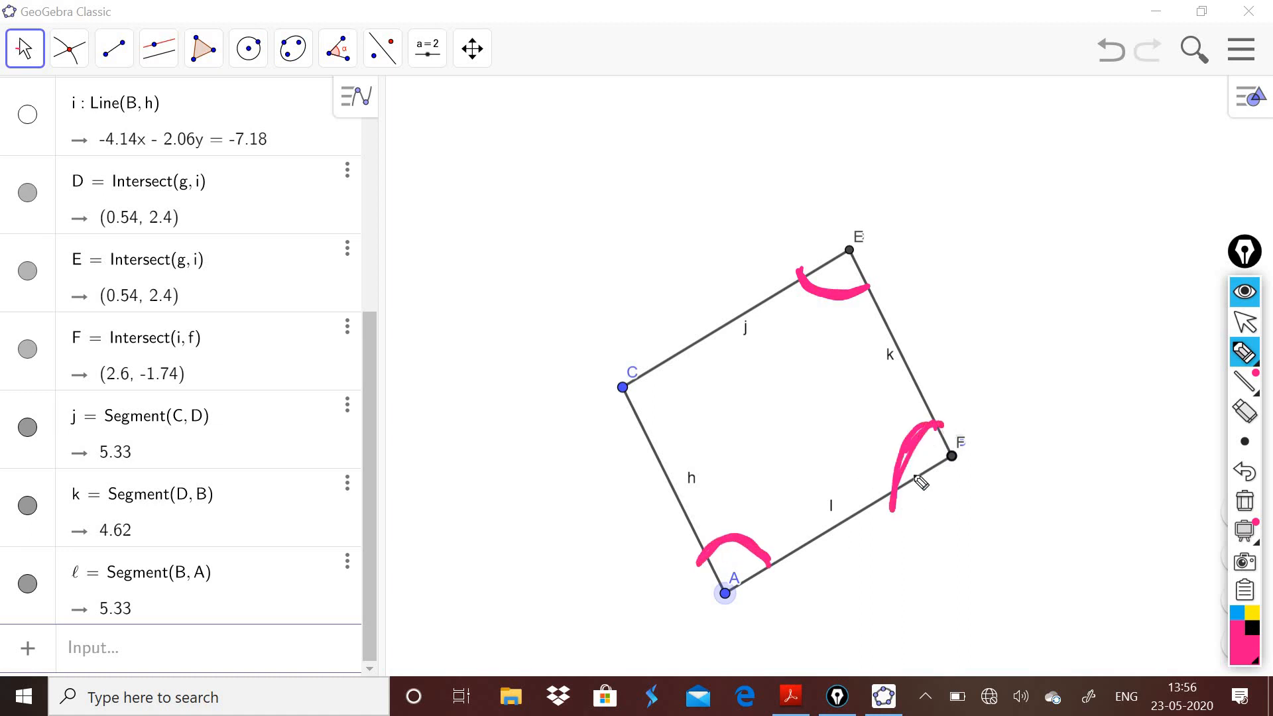
mouse_move(647, 358)
mouse_down()
mouse_move(627, 442)
mouse_move(677, 352)
mouse_up()
drag(935, 403, 865, 527)
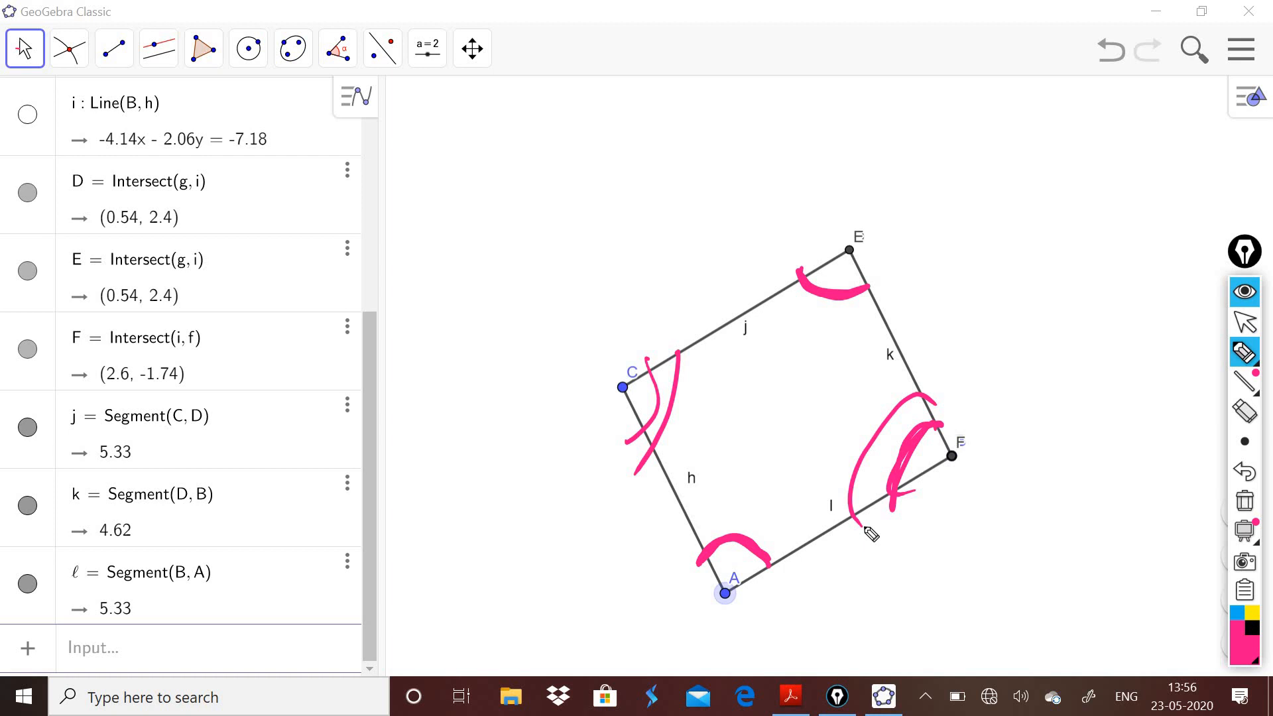
click(1245, 502)
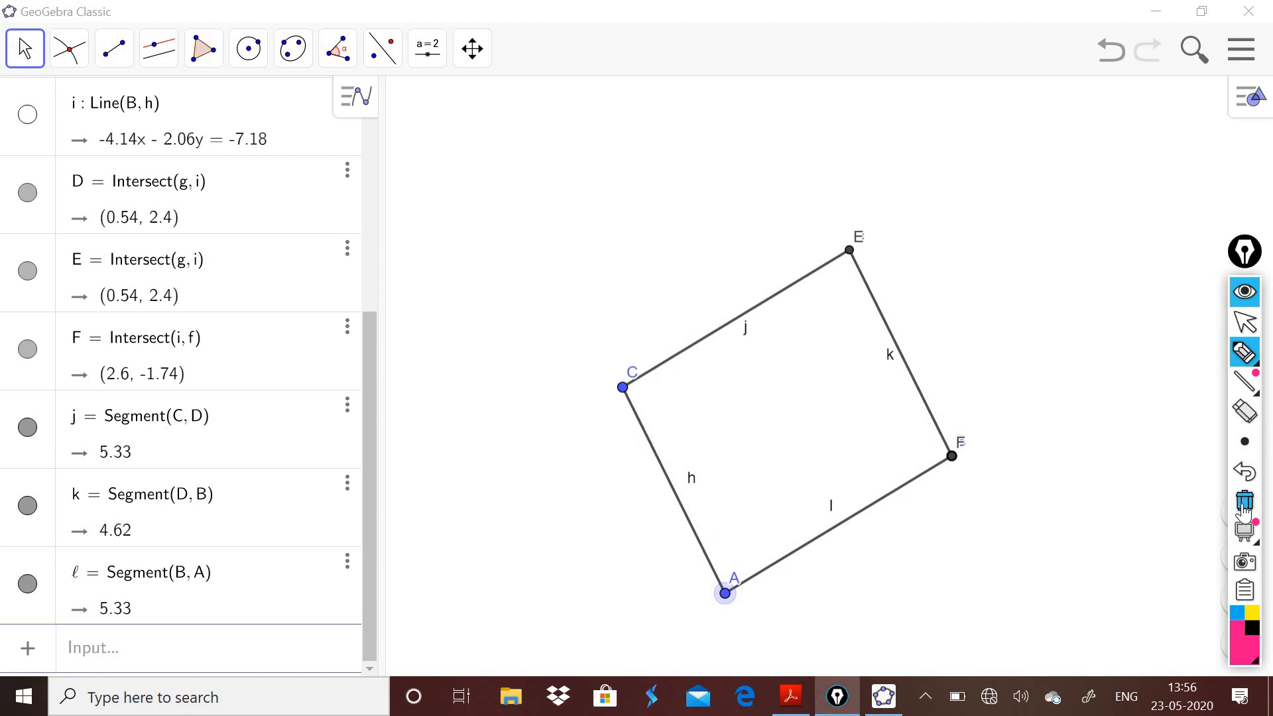
Draw a pen stroke across each of the parallelogram's four sides, and clear the strokes
drag(590, 556, 753, 463)
drag(836, 412, 981, 343)
drag(708, 260, 742, 365)
drag(860, 482, 893, 559)
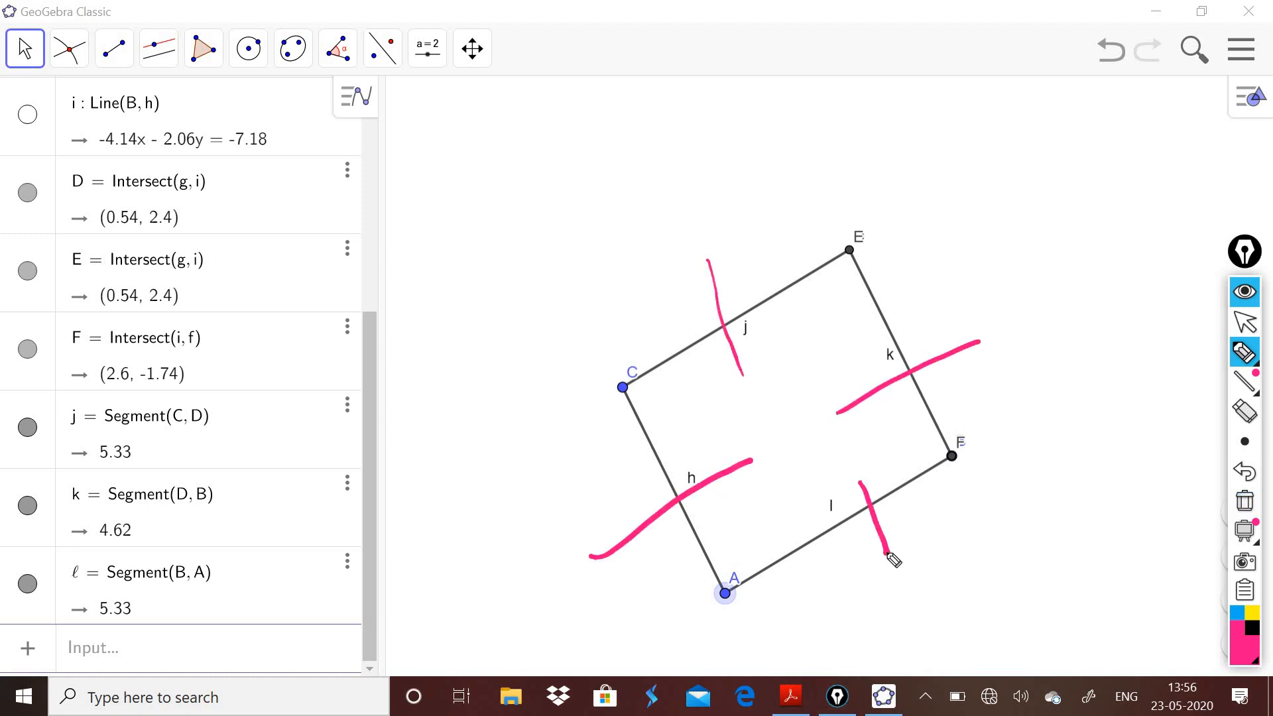
click(1245, 503)
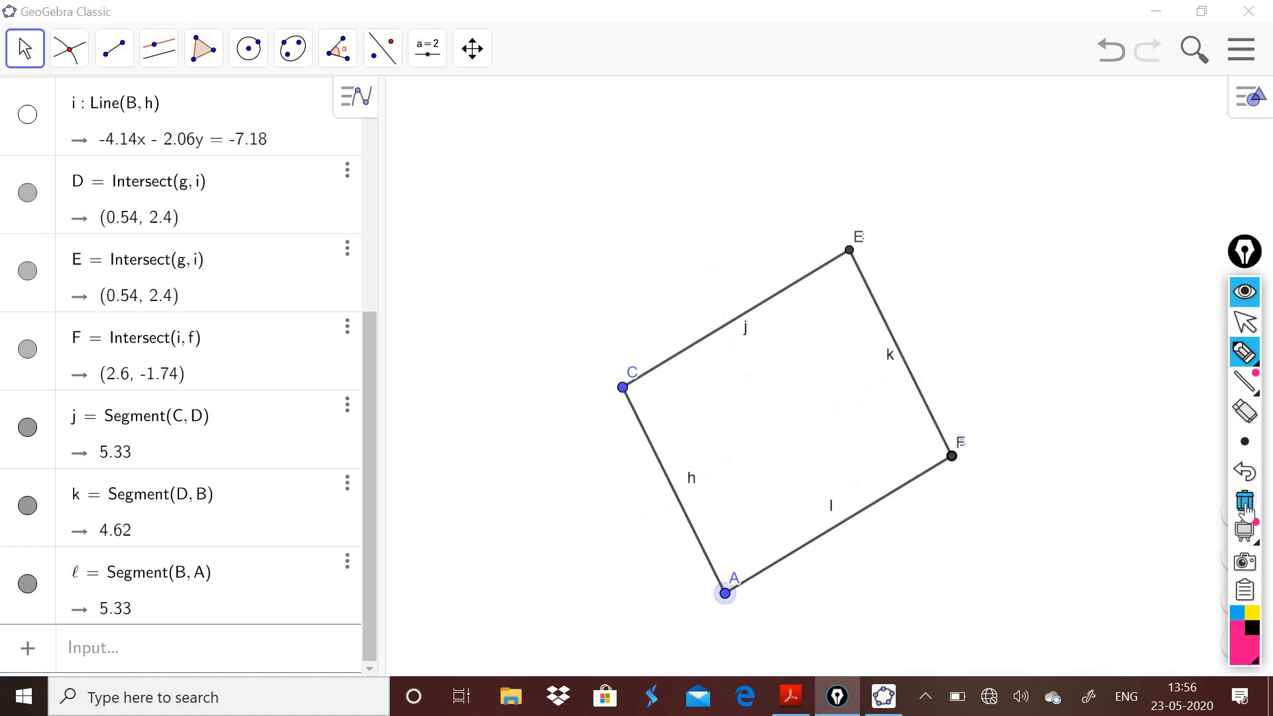
Mark the four sides and circle the lengths of CD, BA and DB with the pen, compare with segment AC's length, and clear everything
drag(108, 420, 53, 441)
mouse_move(691, 378)
mouse_down()
mouse_move(663, 388)
mouse_move(801, 320)
mouse_up()
drag(98, 572, 50, 608)
mouse_move(767, 607)
mouse_down()
mouse_move(860, 574)
mouse_move(852, 528)
mouse_up()
drag(163, 600, 156, 577)
mouse_move(176, 431)
mouse_down()
mouse_move(97, 483)
mouse_move(153, 464)
mouse_up()
drag(840, 302, 889, 457)
mouse_move(661, 559)
mouse_down()
mouse_move(609, 441)
mouse_move(627, 560)
mouse_up()
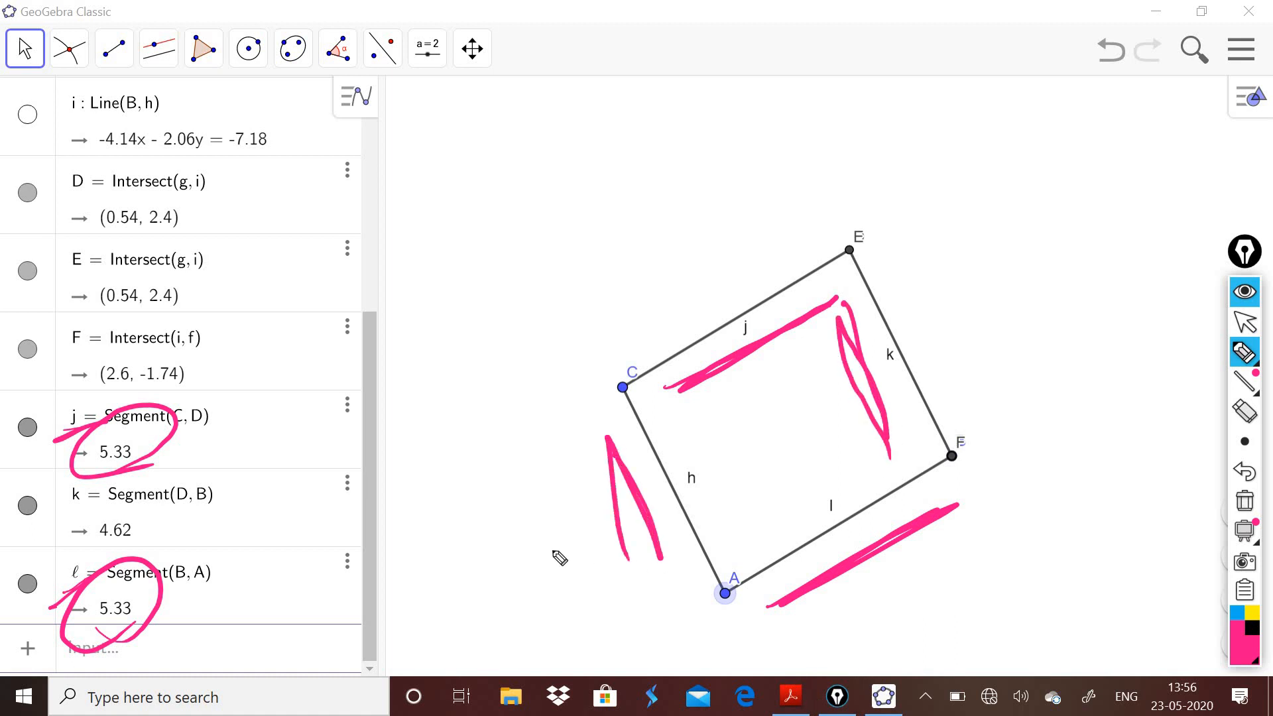
mouse_move(90, 505)
mouse_down()
mouse_move(73, 530)
mouse_move(154, 479)
mouse_up()
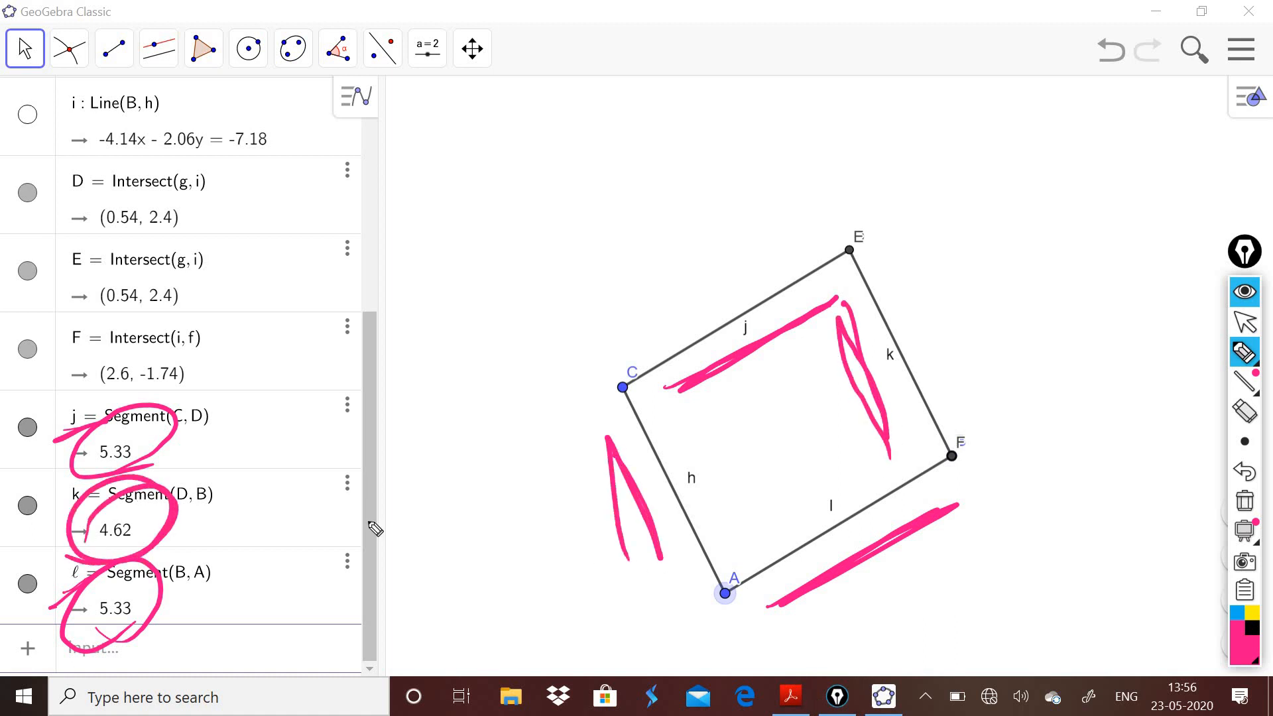
click(1246, 323)
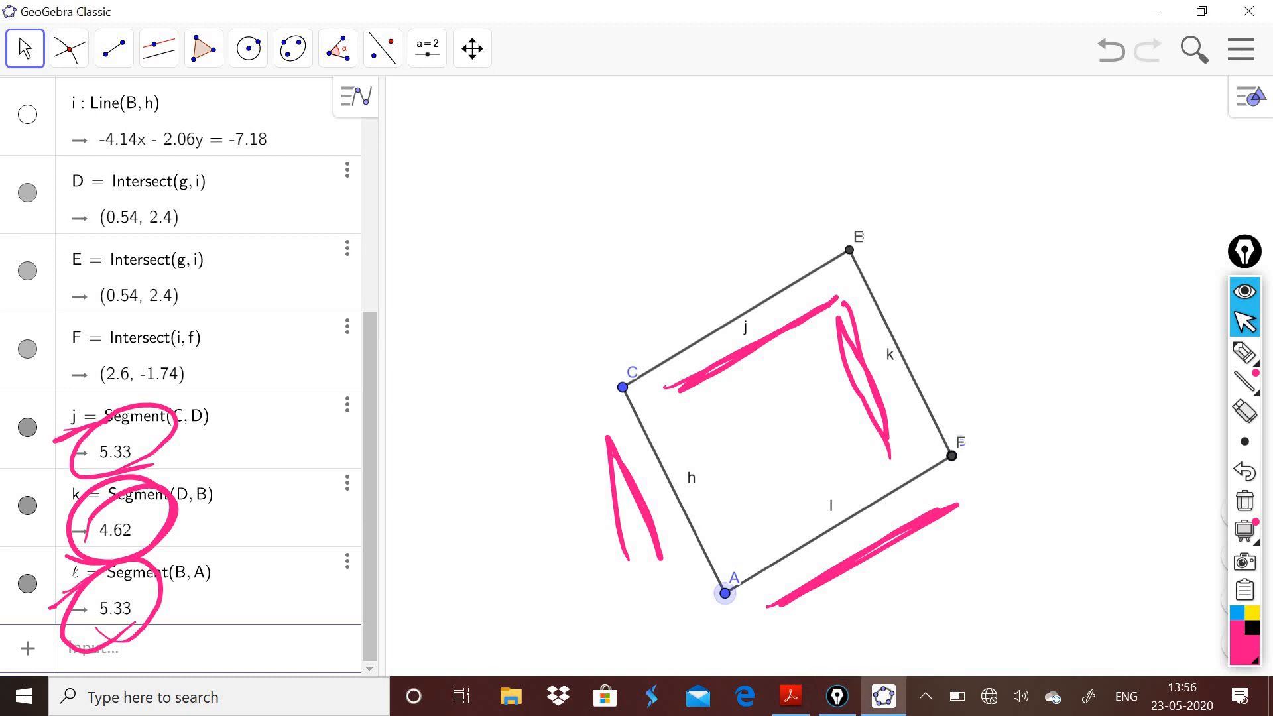
scroll(366, 189, up, 5)
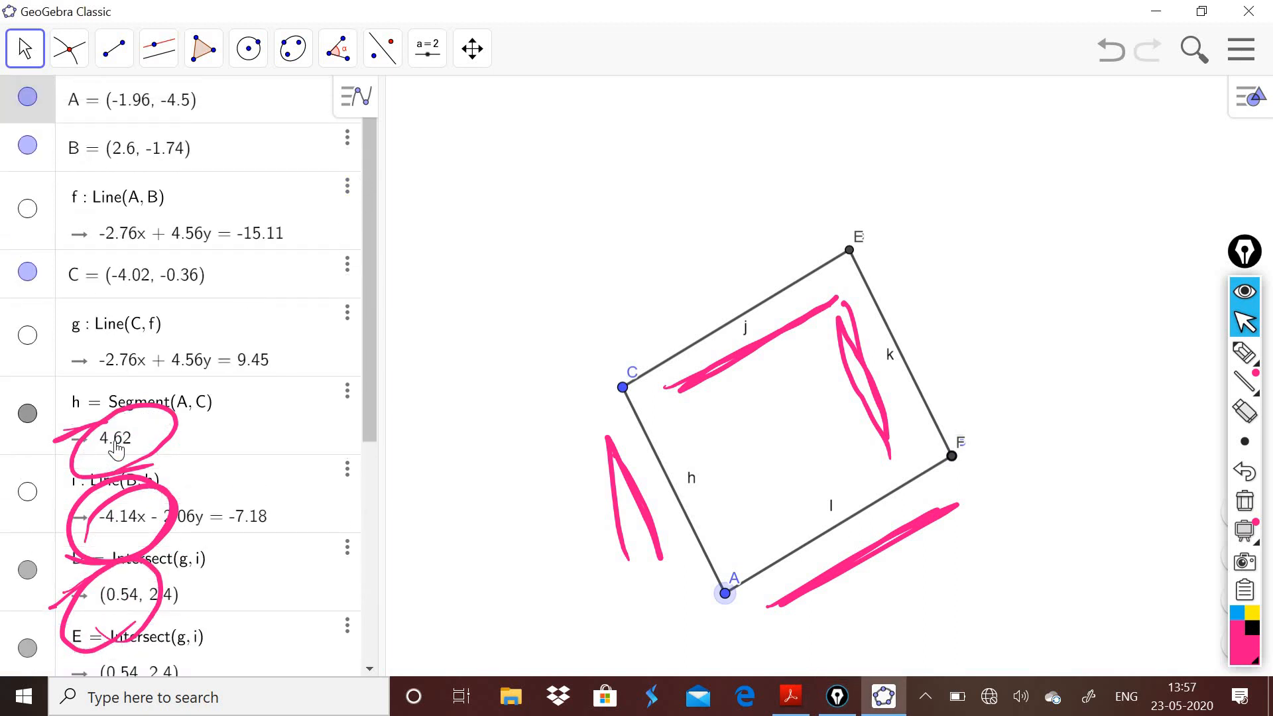
click(1246, 495)
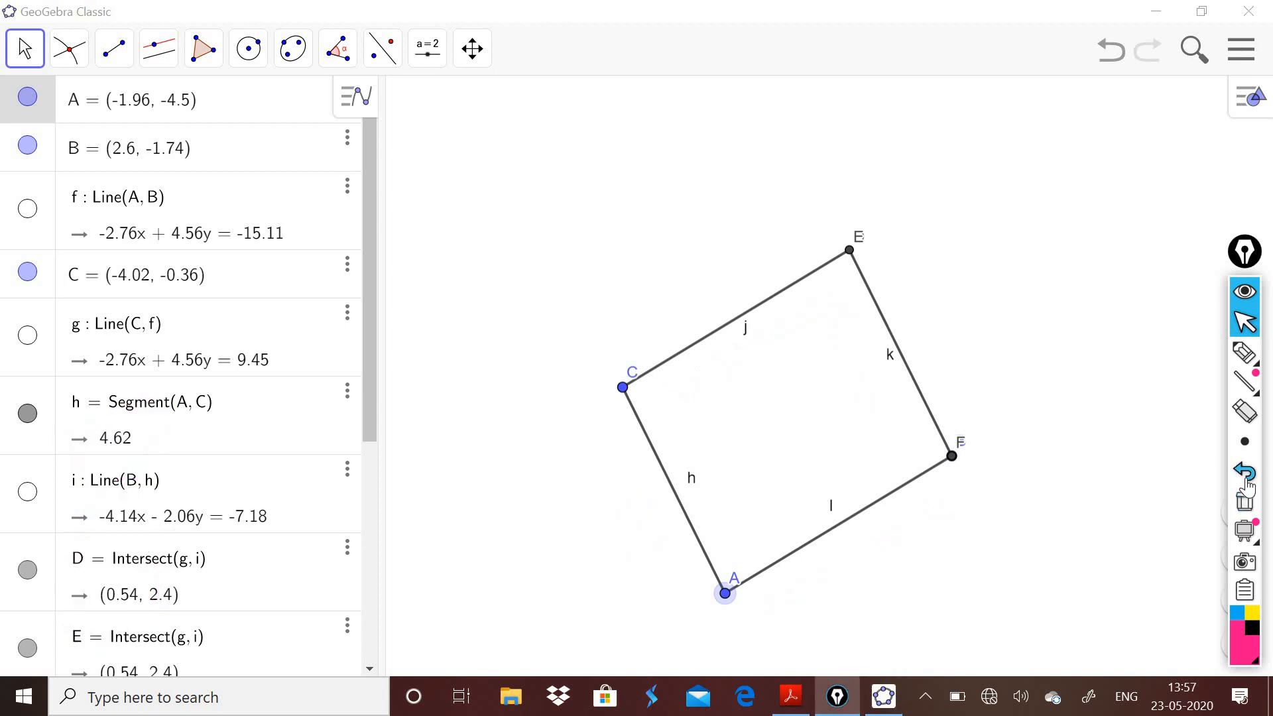
Measure the interior angles at vertices A and C with the Angle tool
click(338, 48)
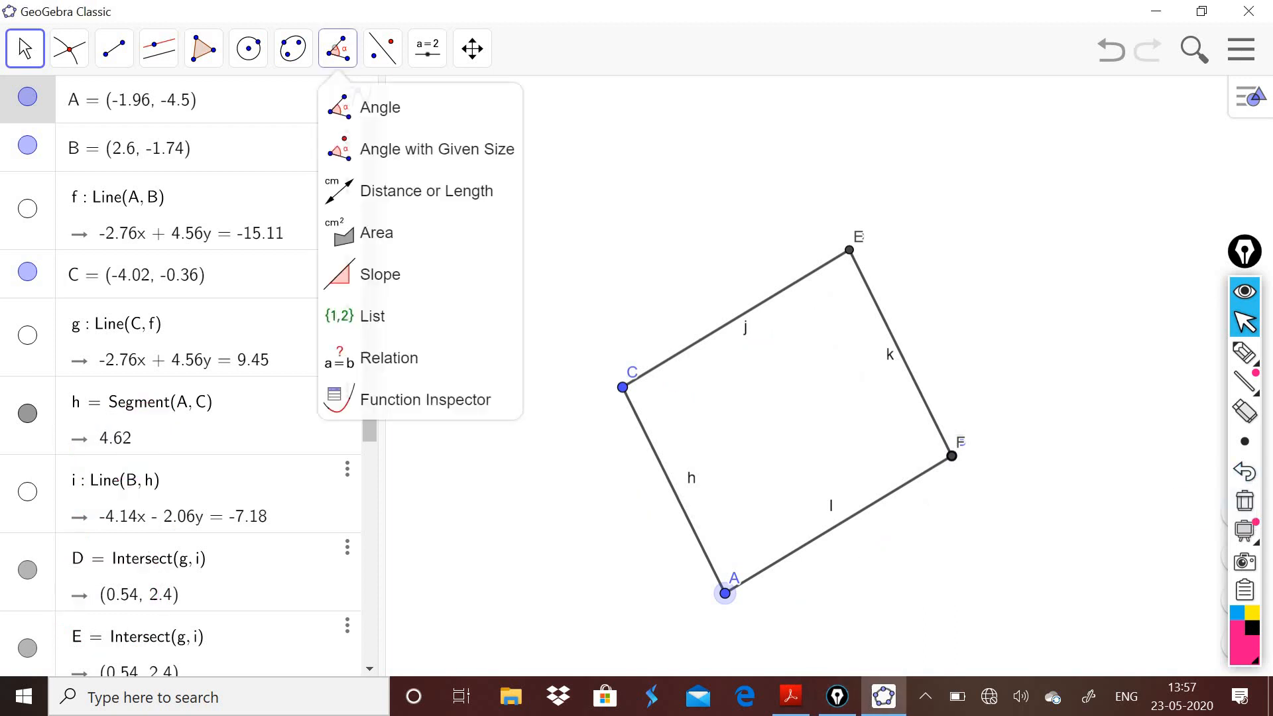
click(402, 100)
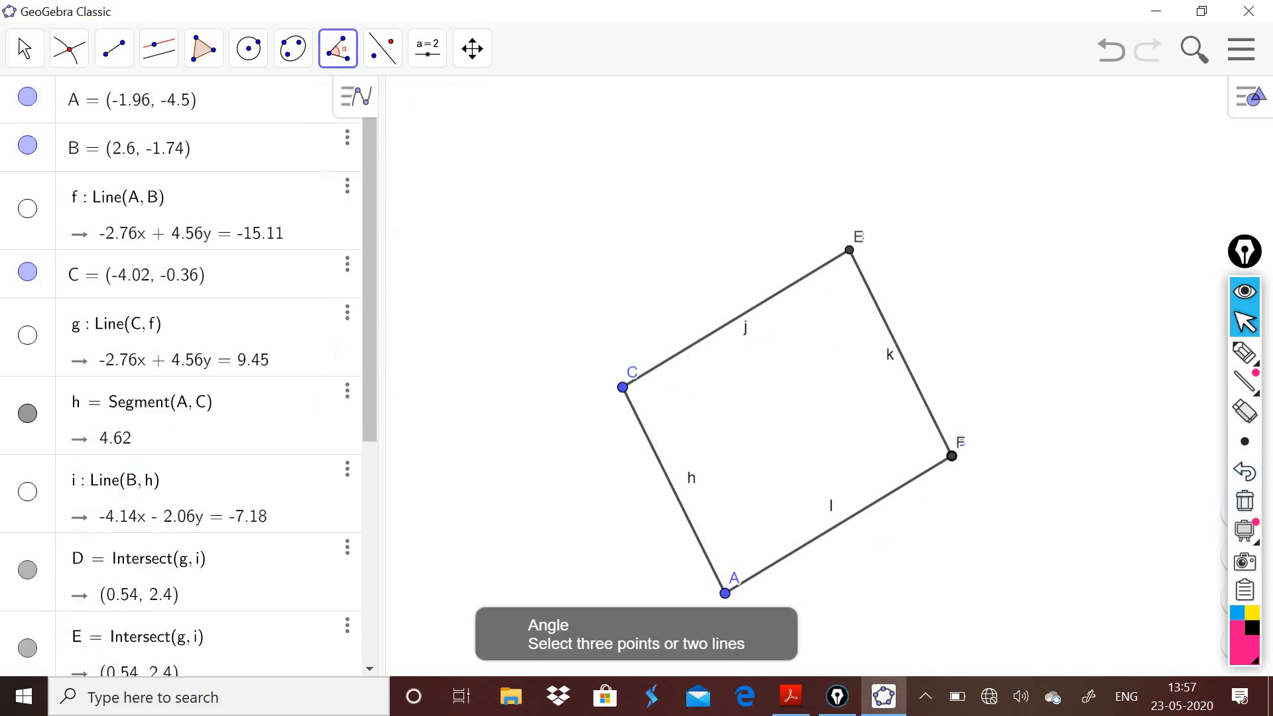
click(787, 555)
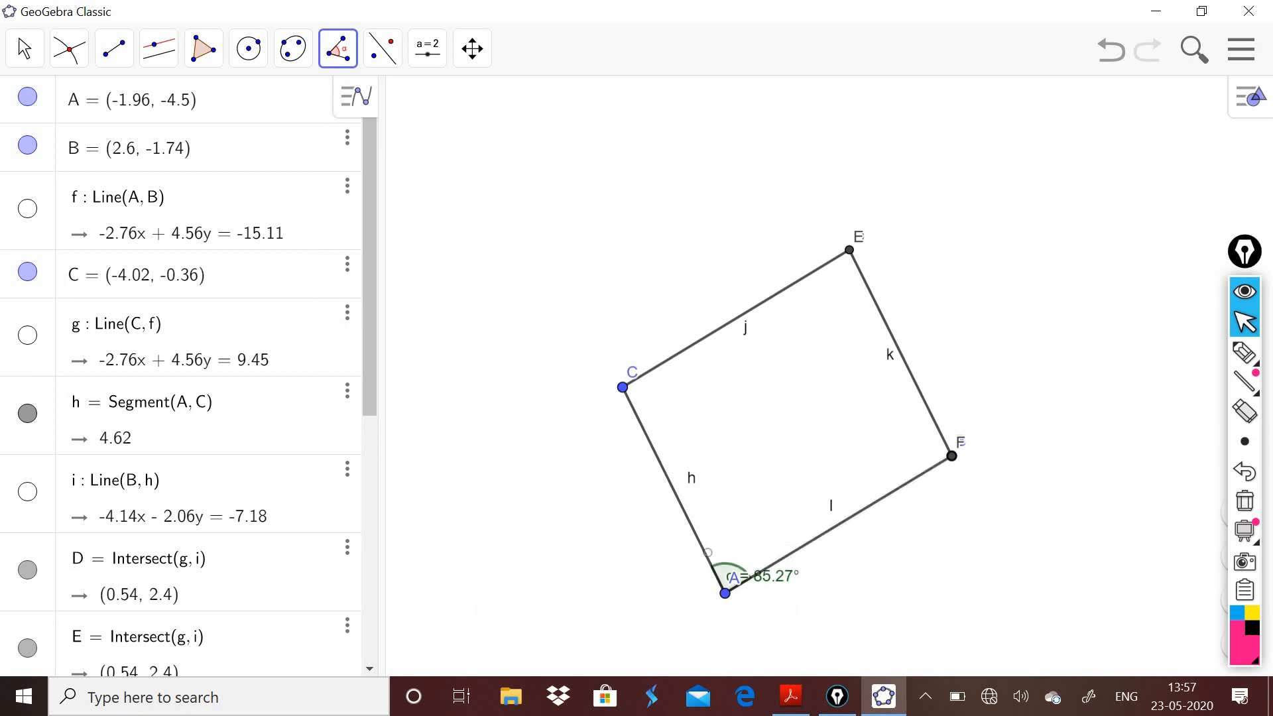
click(708, 551)
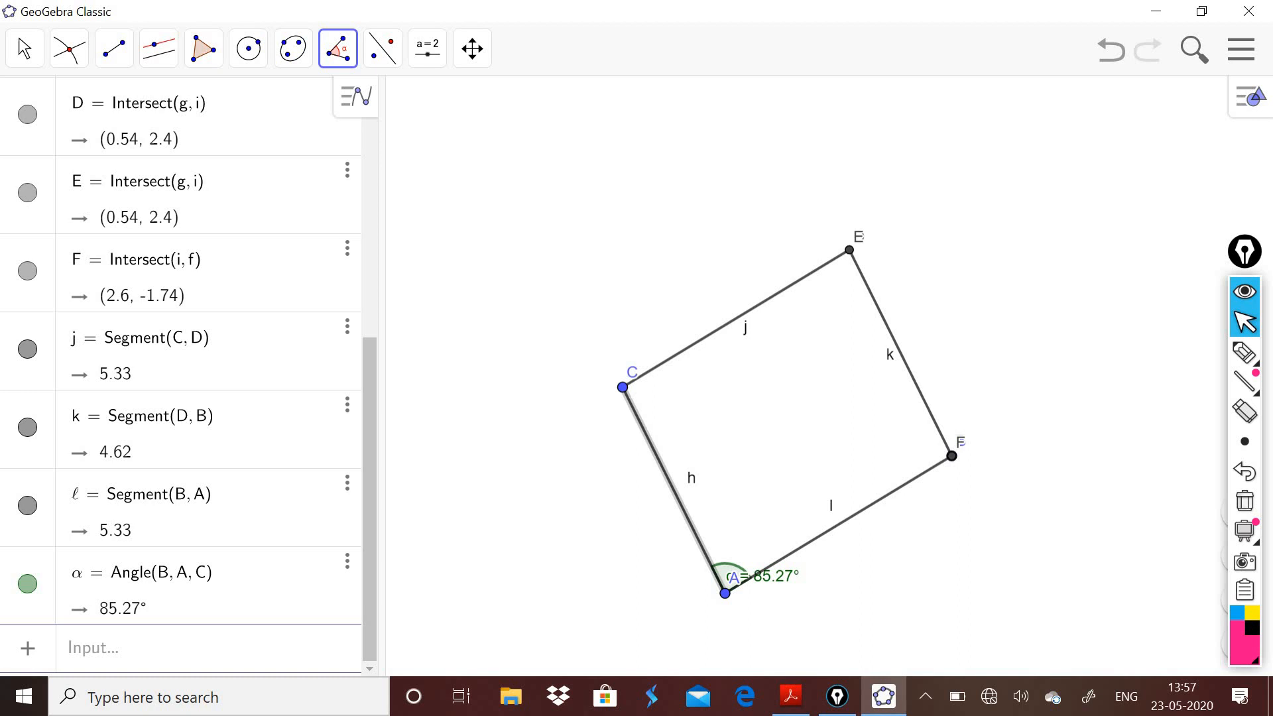
click(836, 258)
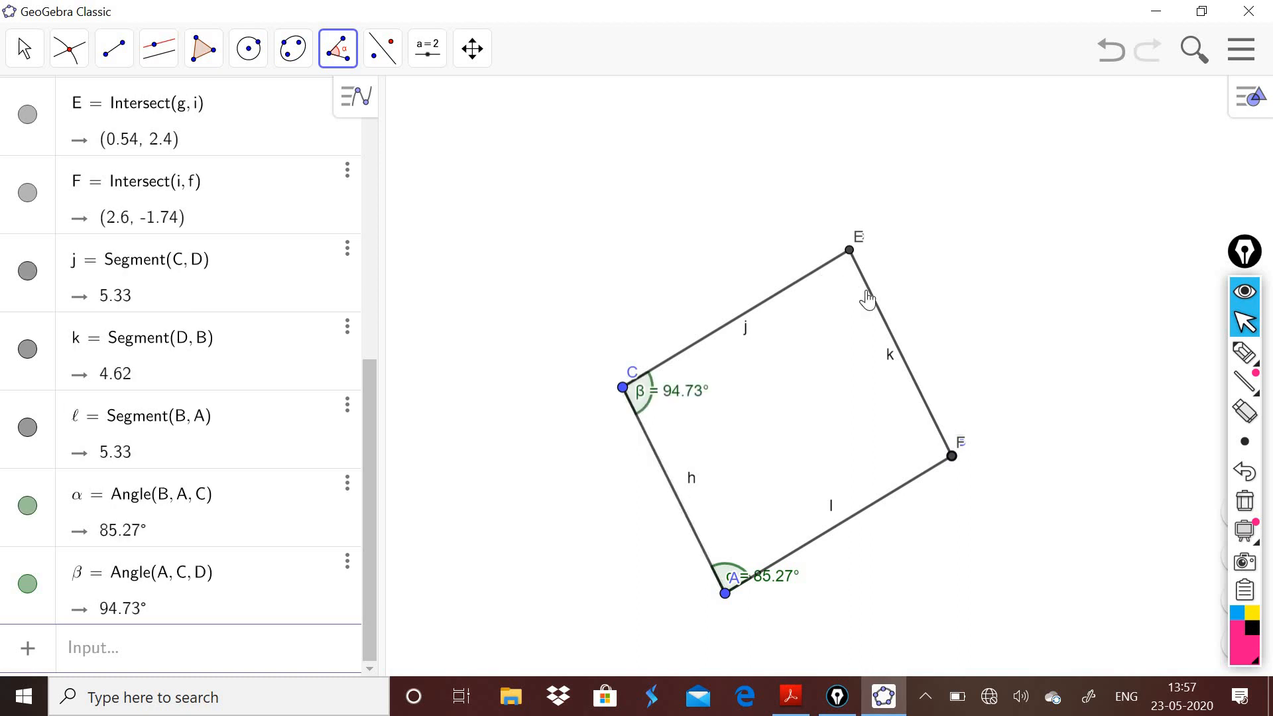
double_click(810, 275)
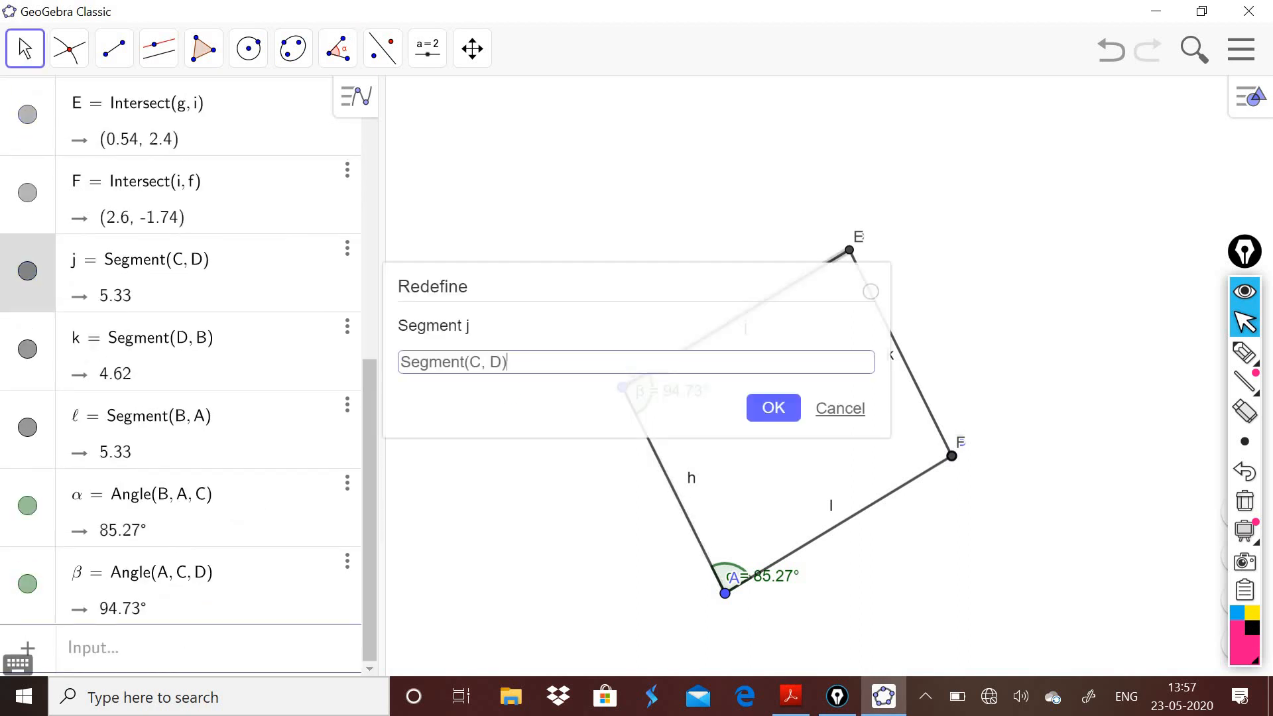
click(847, 407)
click(884, 326)
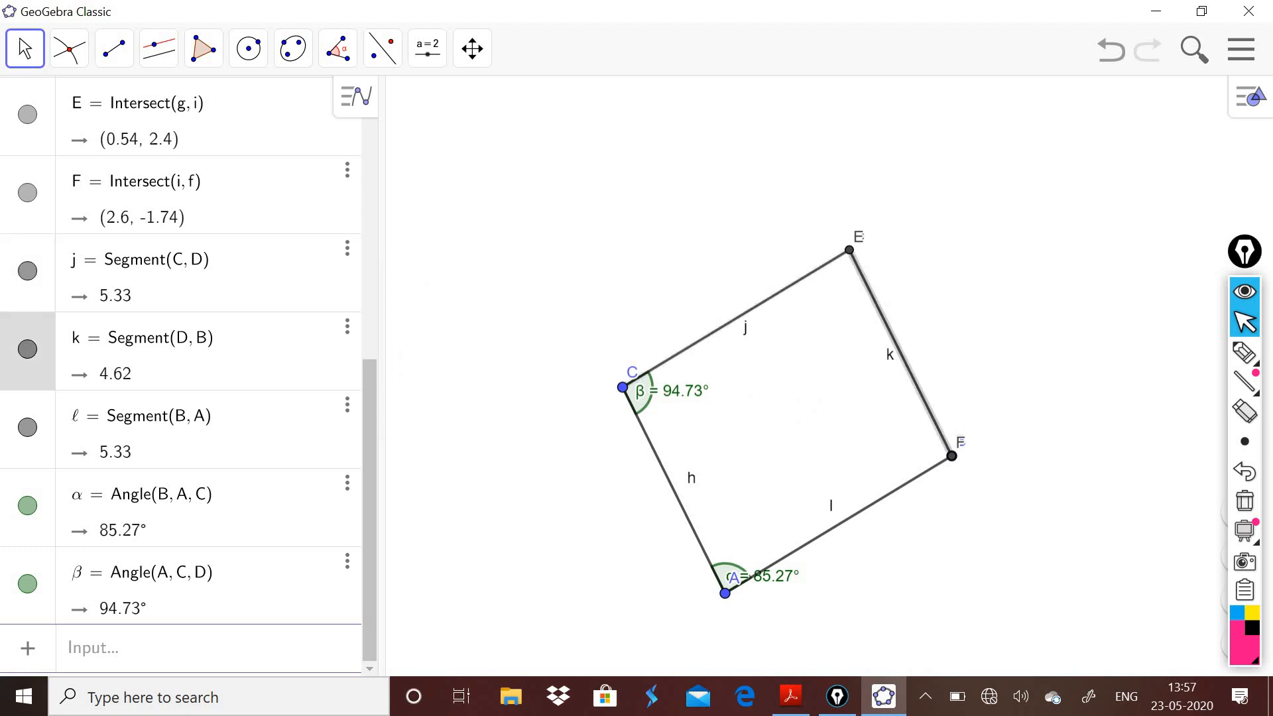
click(814, 271)
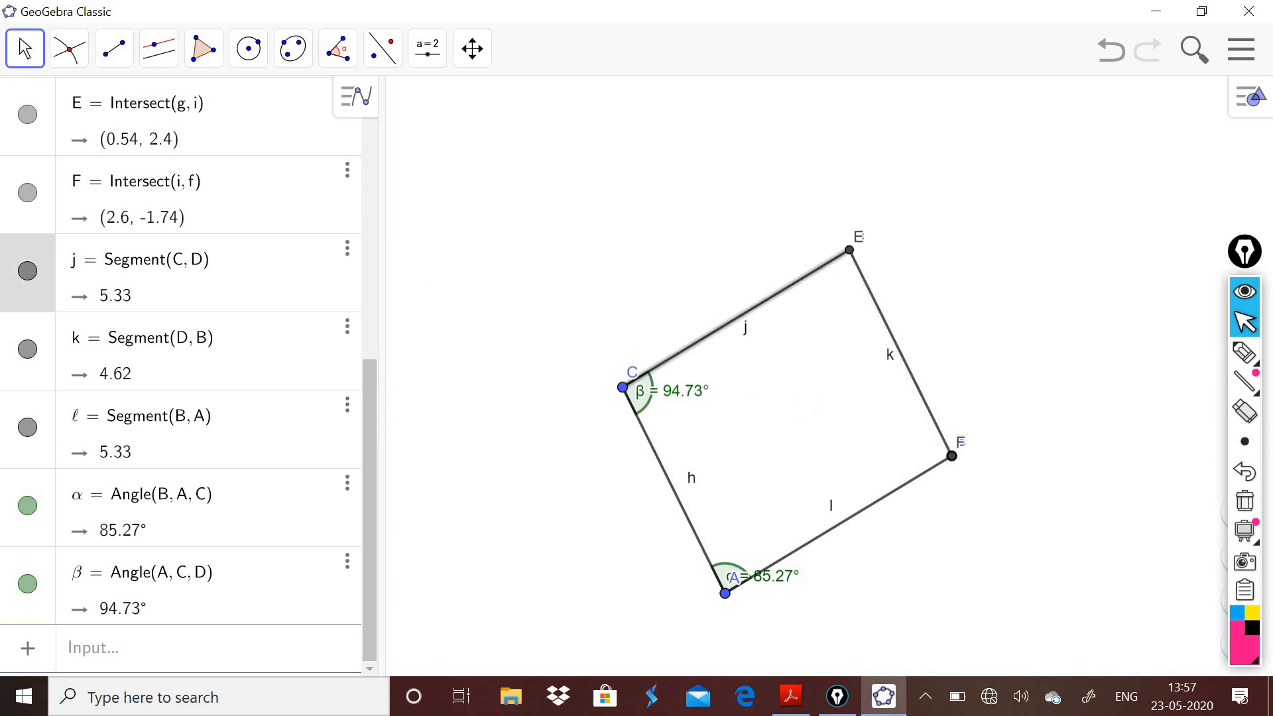
Measure the interior angles at vertices D and B with the Angle tool
click(338, 48)
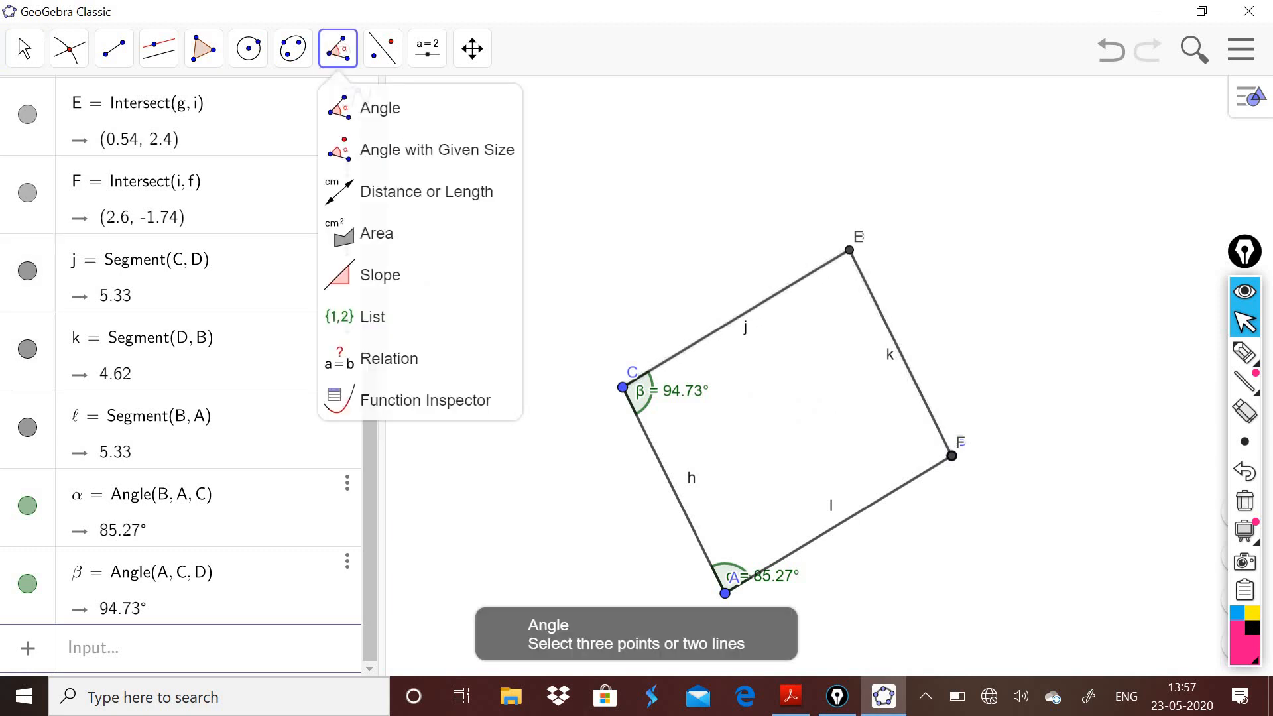
click(795, 292)
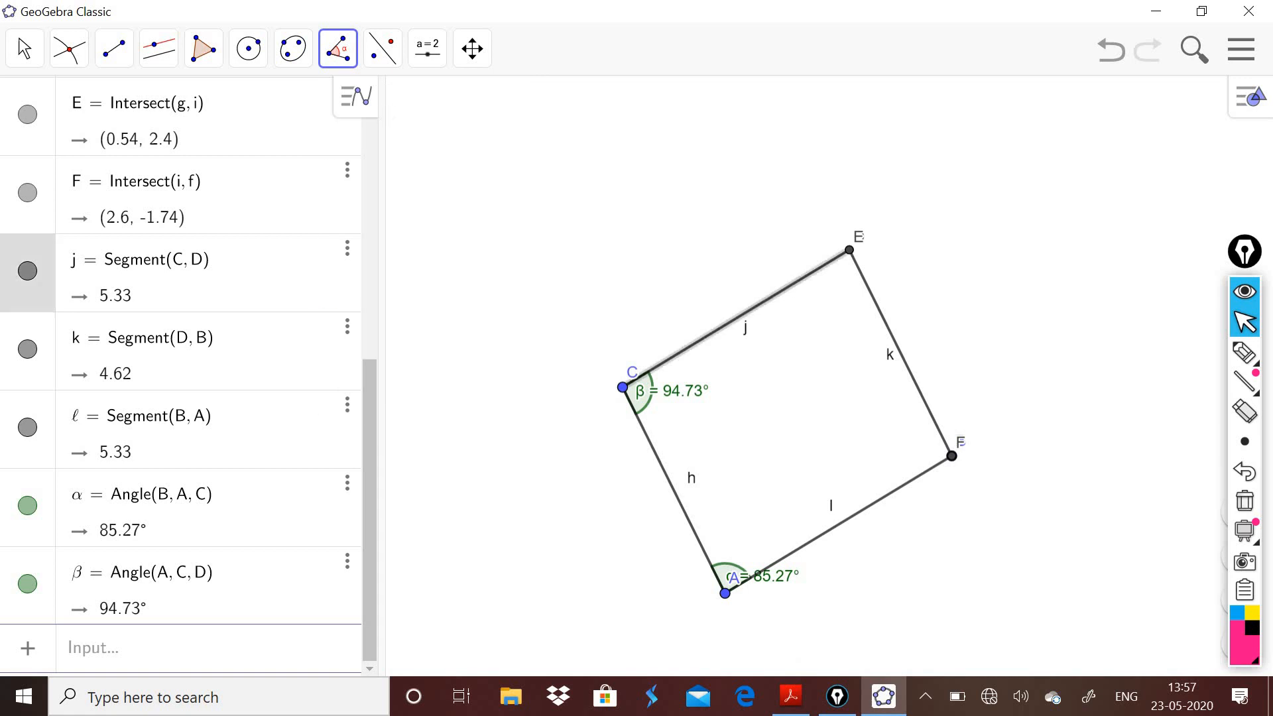
click(871, 295)
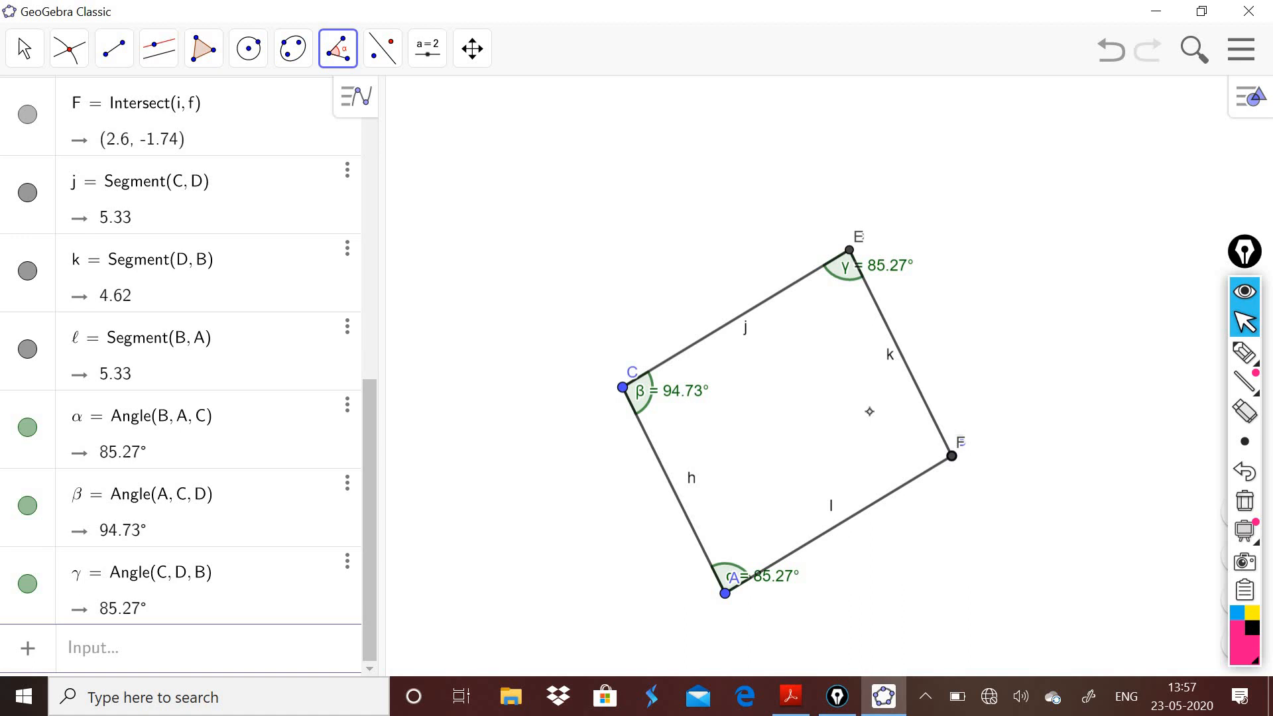
click(339, 48)
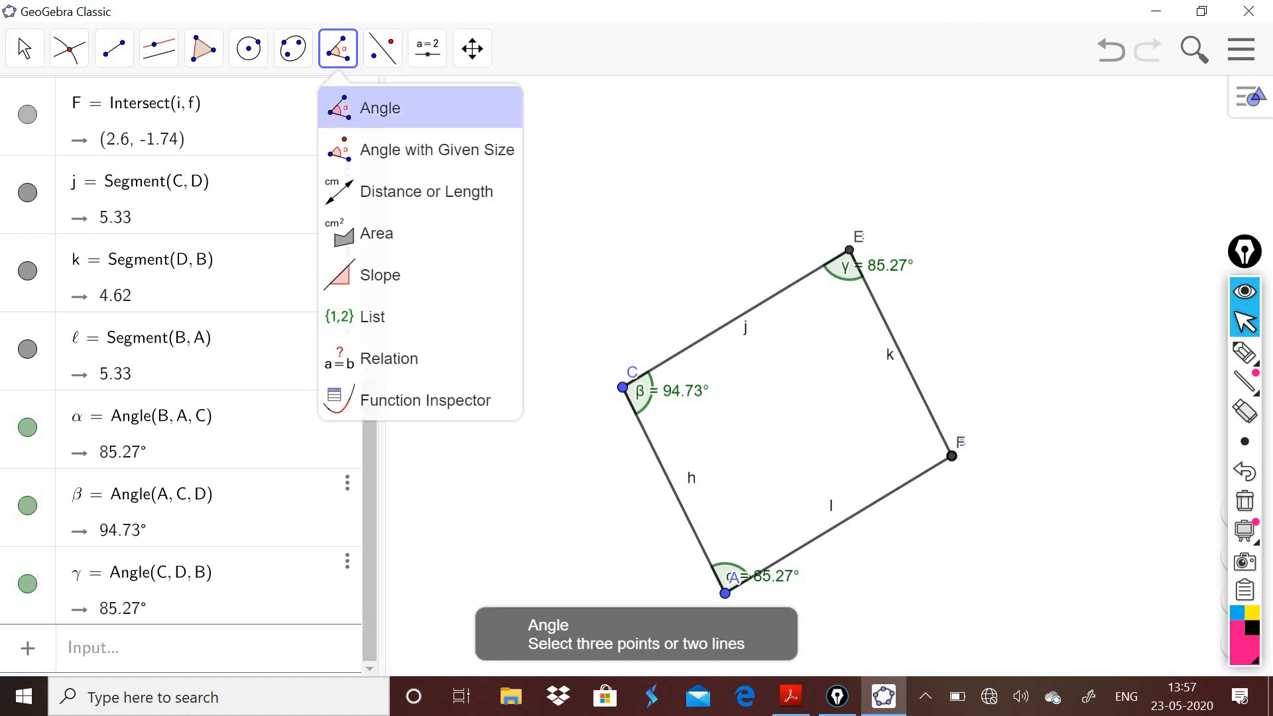
click(377, 106)
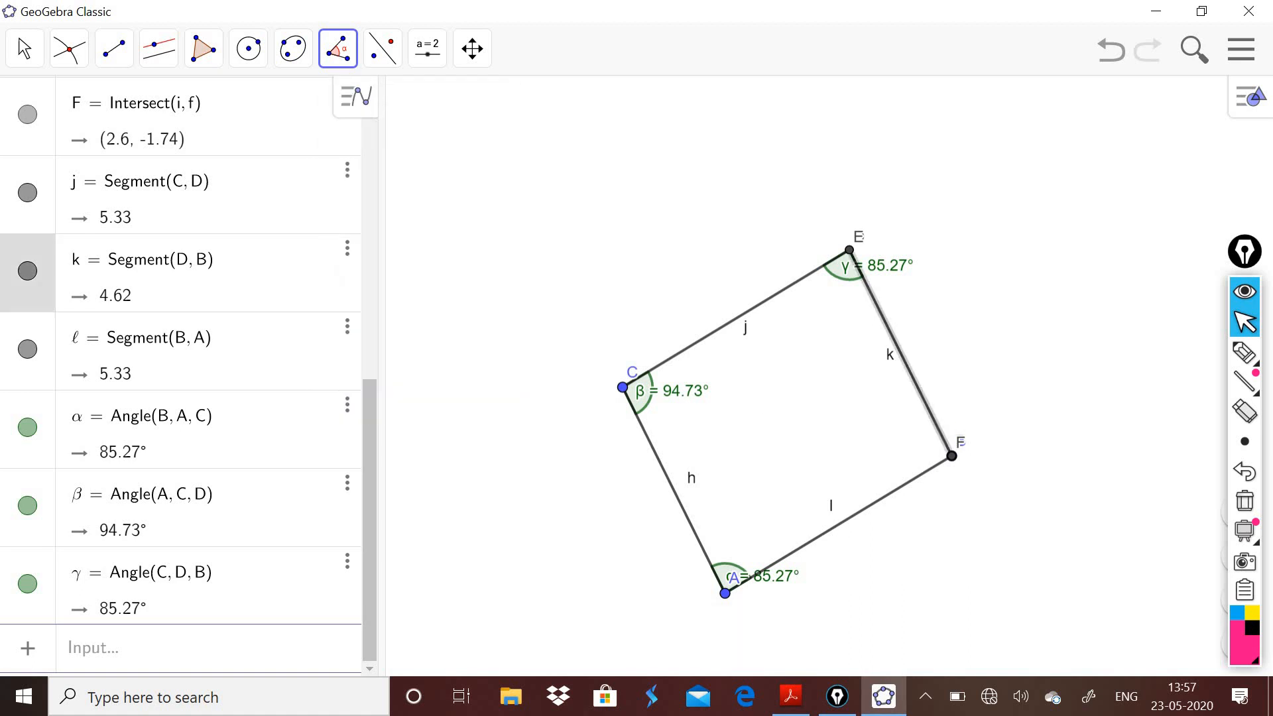
click(928, 477)
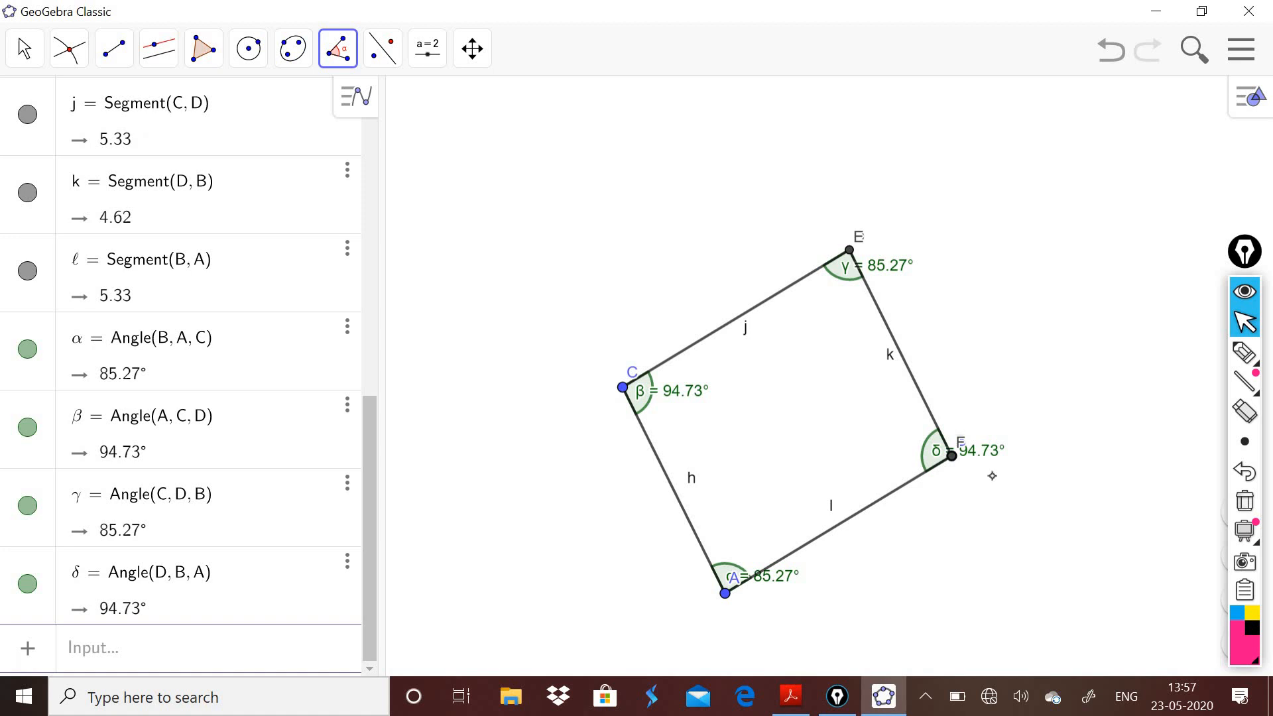
Circle the angle marks at all four vertices of the parallelogram with the pen, and clear the strokes
click(1240, 358)
click(1132, 359)
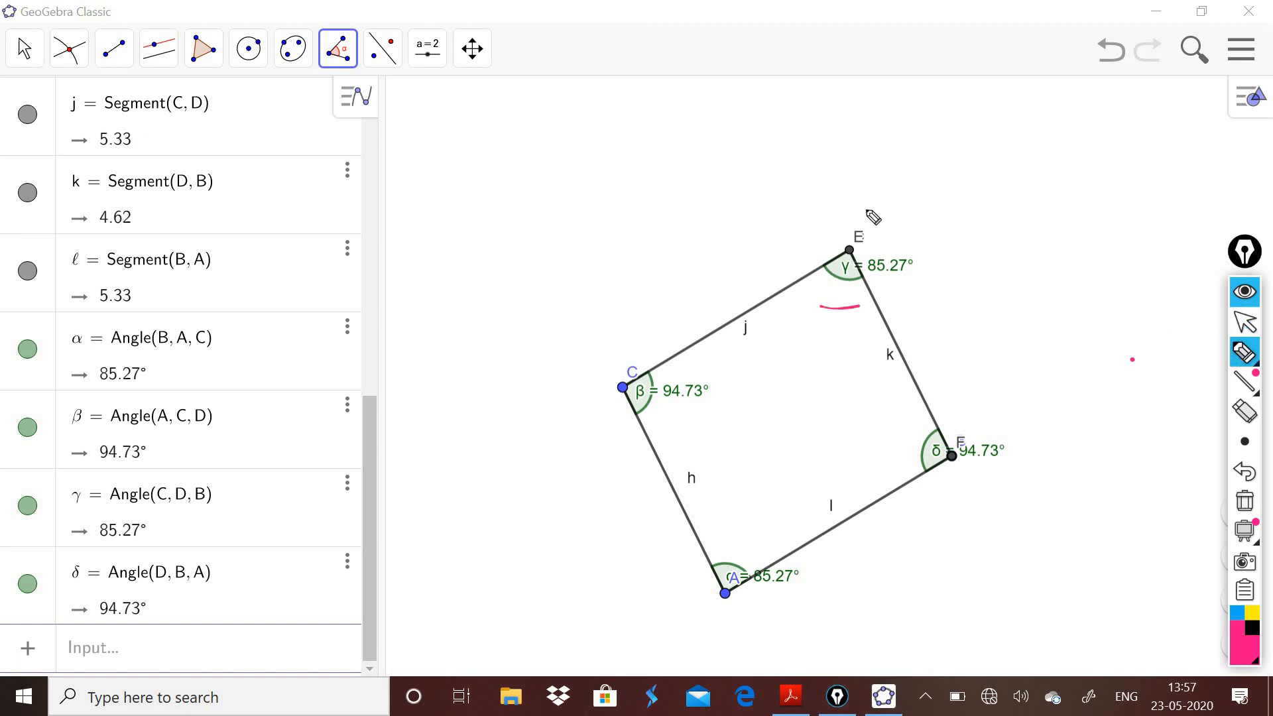
drag(932, 219, 901, 305)
mouse_move(781, 622)
mouse_down()
mouse_move(720, 592)
mouse_move(835, 599)
mouse_up()
mouse_move(988, 486)
mouse_down()
mouse_move(953, 487)
mouse_move(1015, 502)
mouse_up()
drag(723, 366, 729, 456)
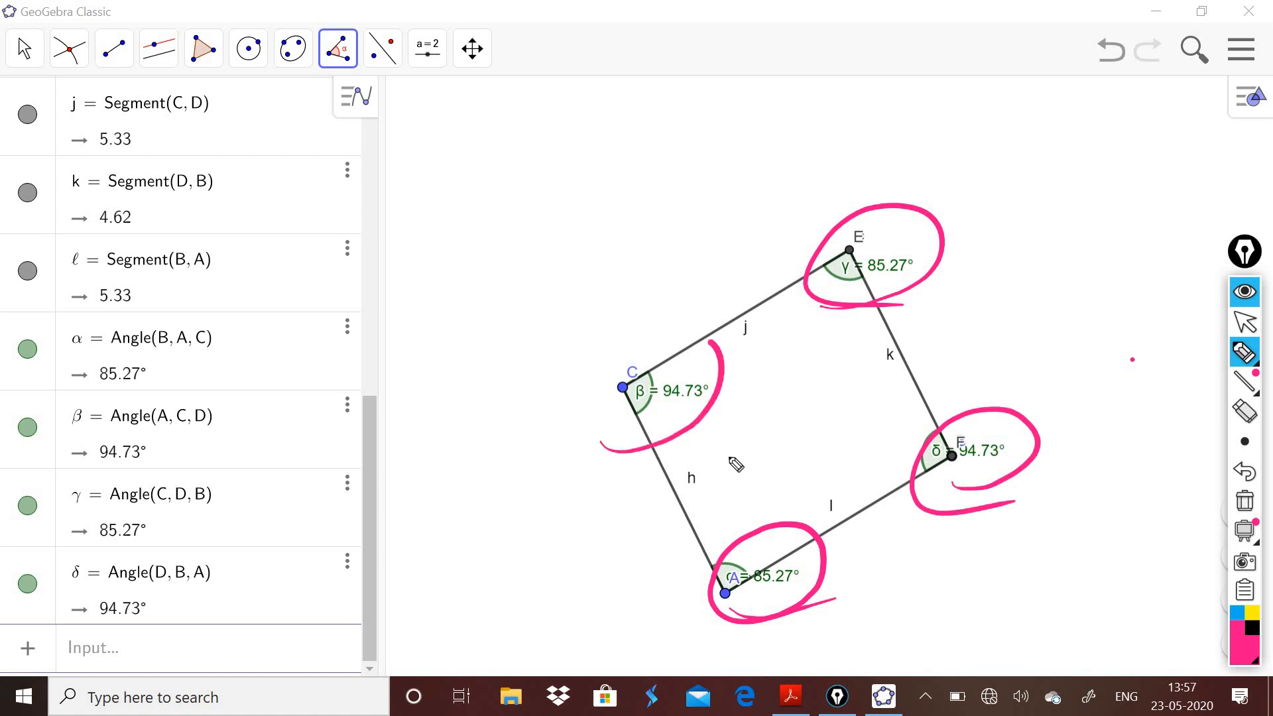
click(1242, 504)
Draw two parallel pen strokes across side AC of the parallelogram, and clear them
drag(578, 478, 739, 418)
drag(593, 523, 770, 430)
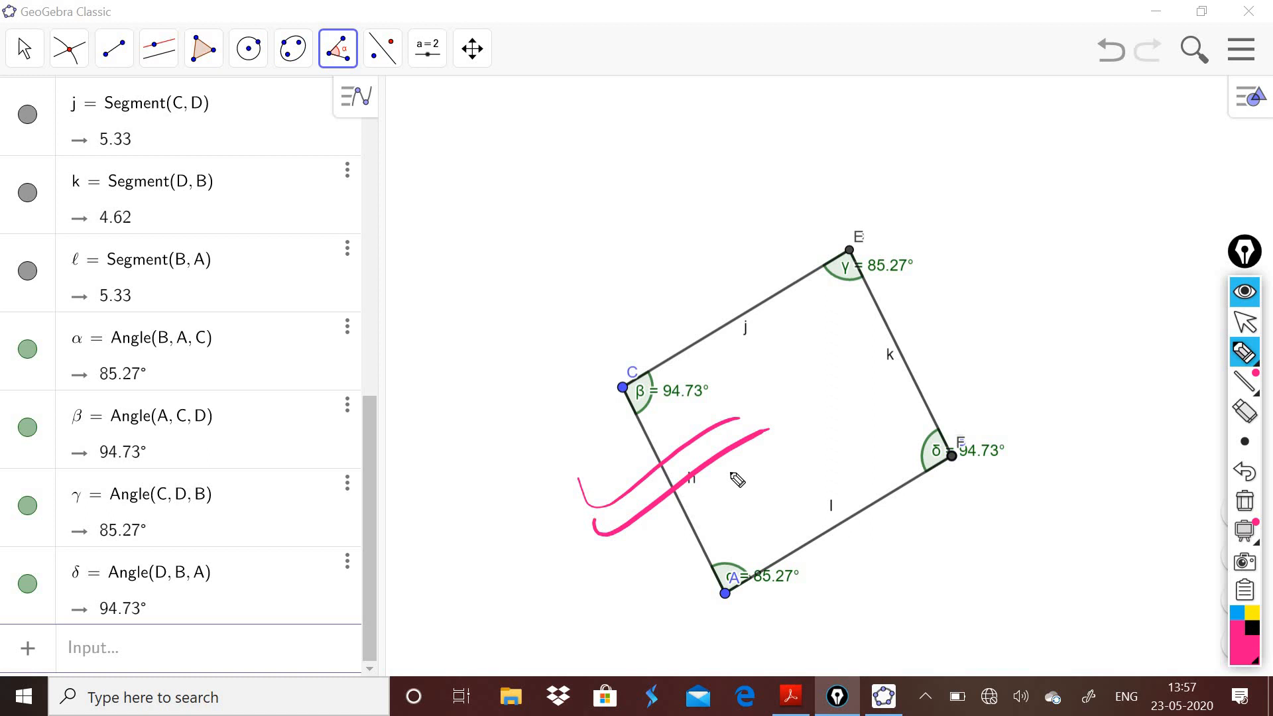
click(1246, 500)
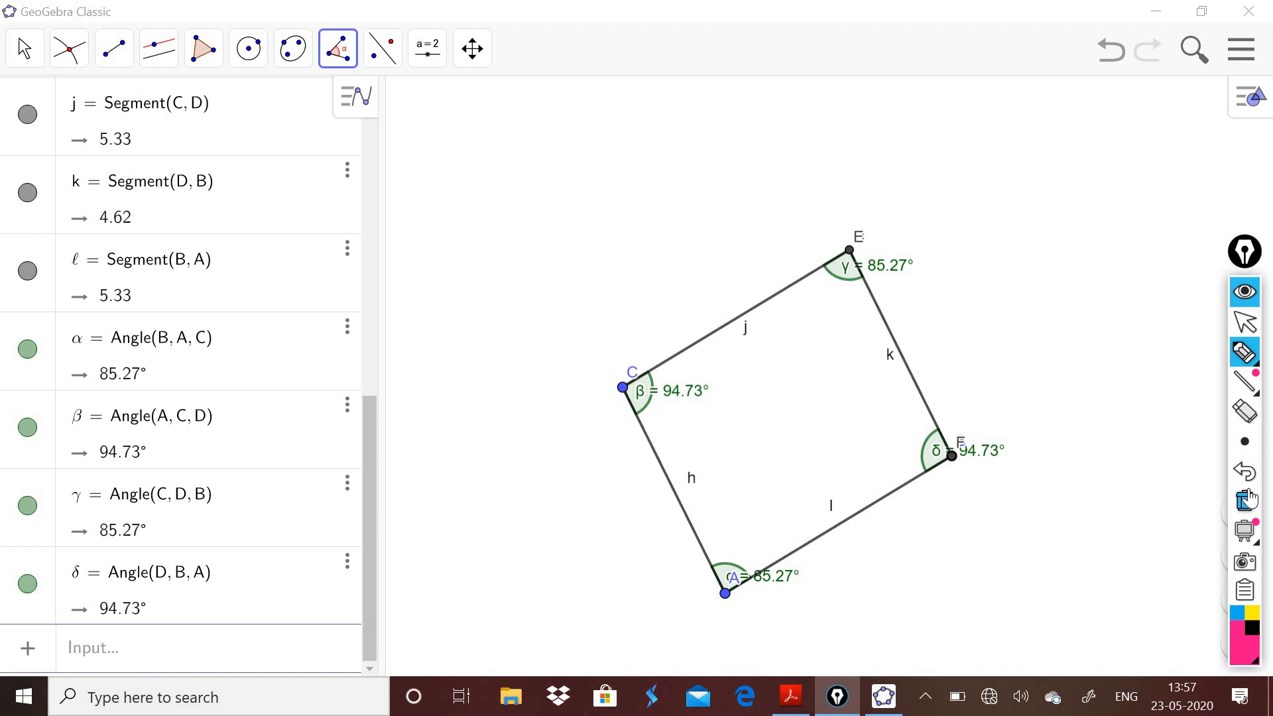
Switch to the textbook PDF in Acrobat Reader and browse ahead from the parallelogram activity to the tessellation pictures on page 121
click(1245, 324)
click(787, 700)
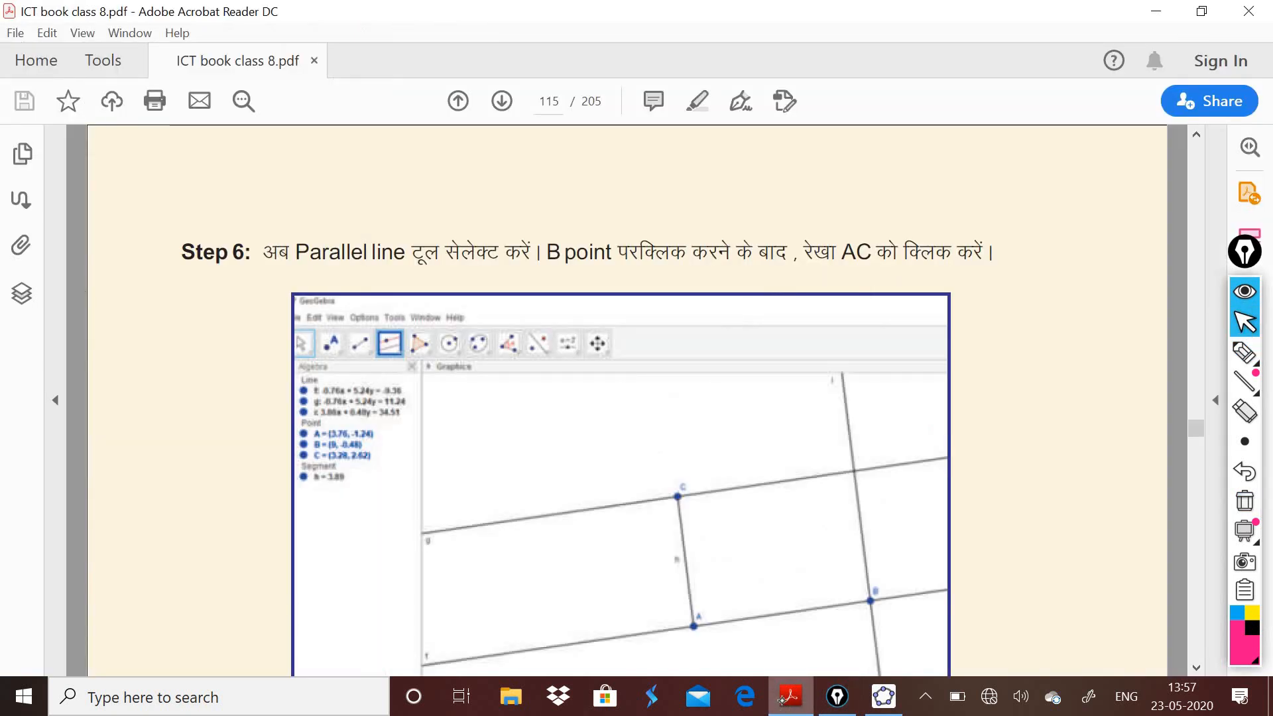
scroll(663, 424, down, 10)
scroll(627, 398, down, 15)
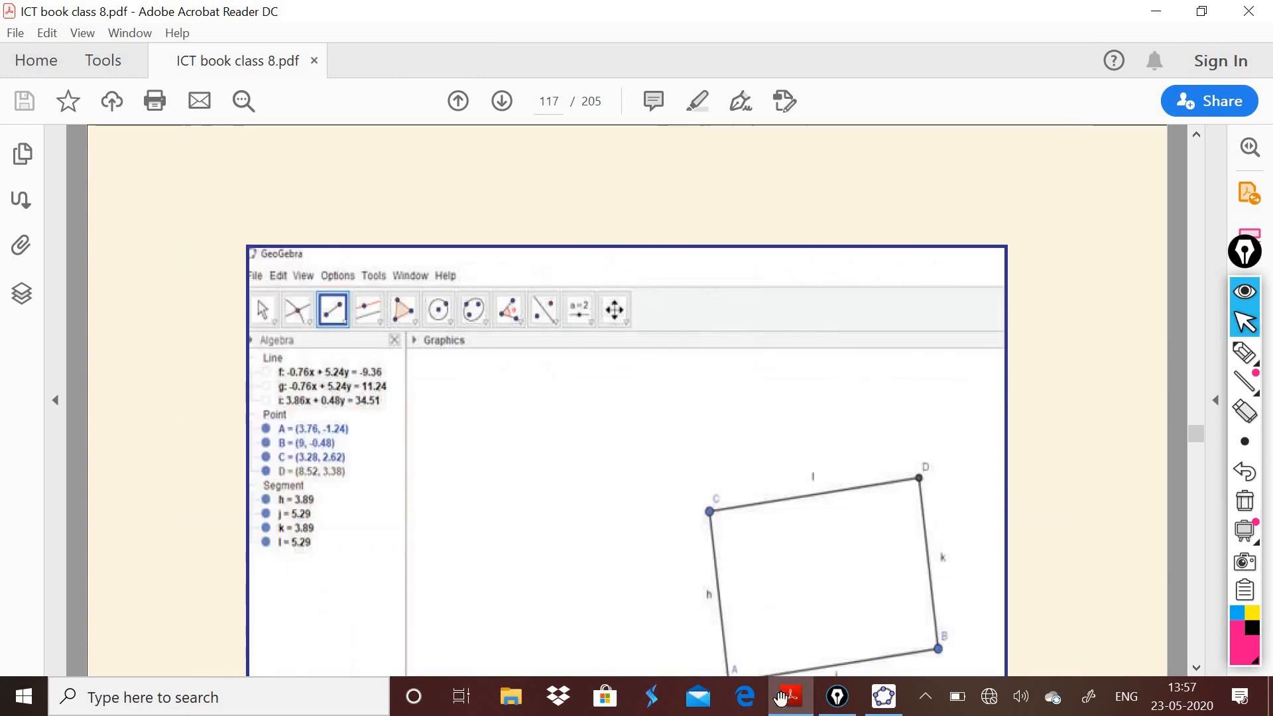
scroll(628, 398, down, 8)
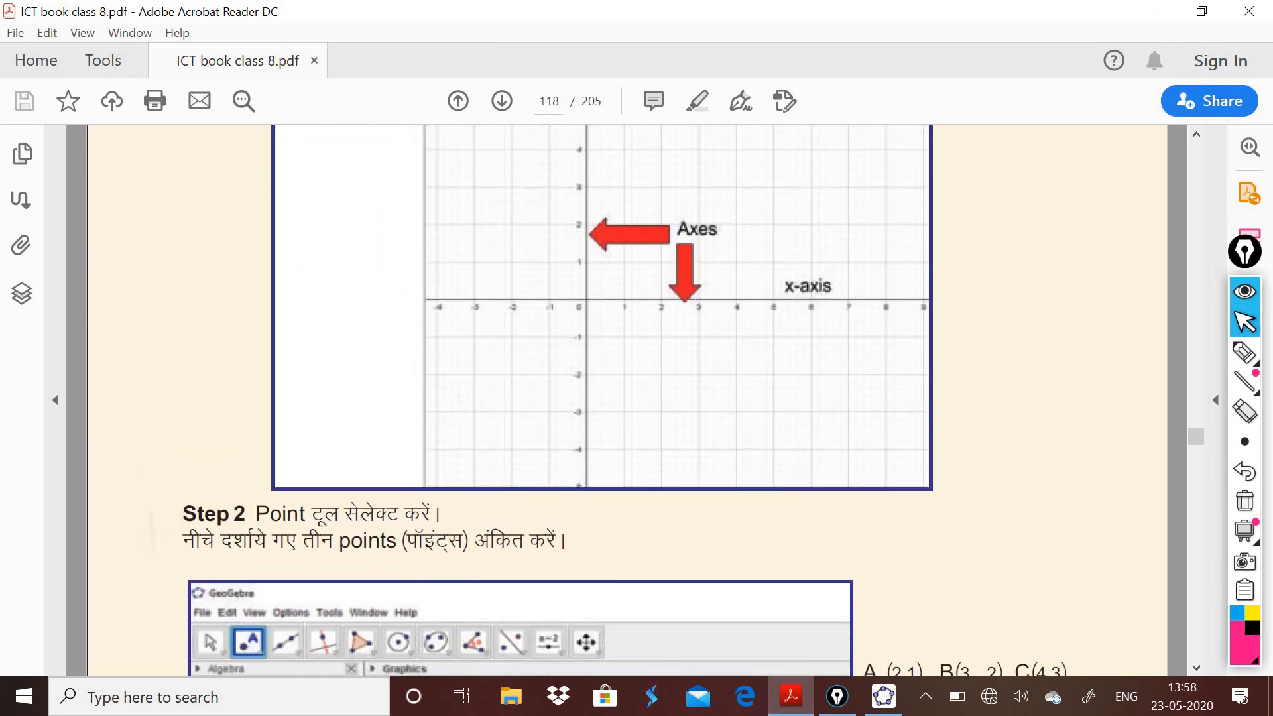
scroll(781, 698, down, 5)
scroll(781, 698, down, 5)
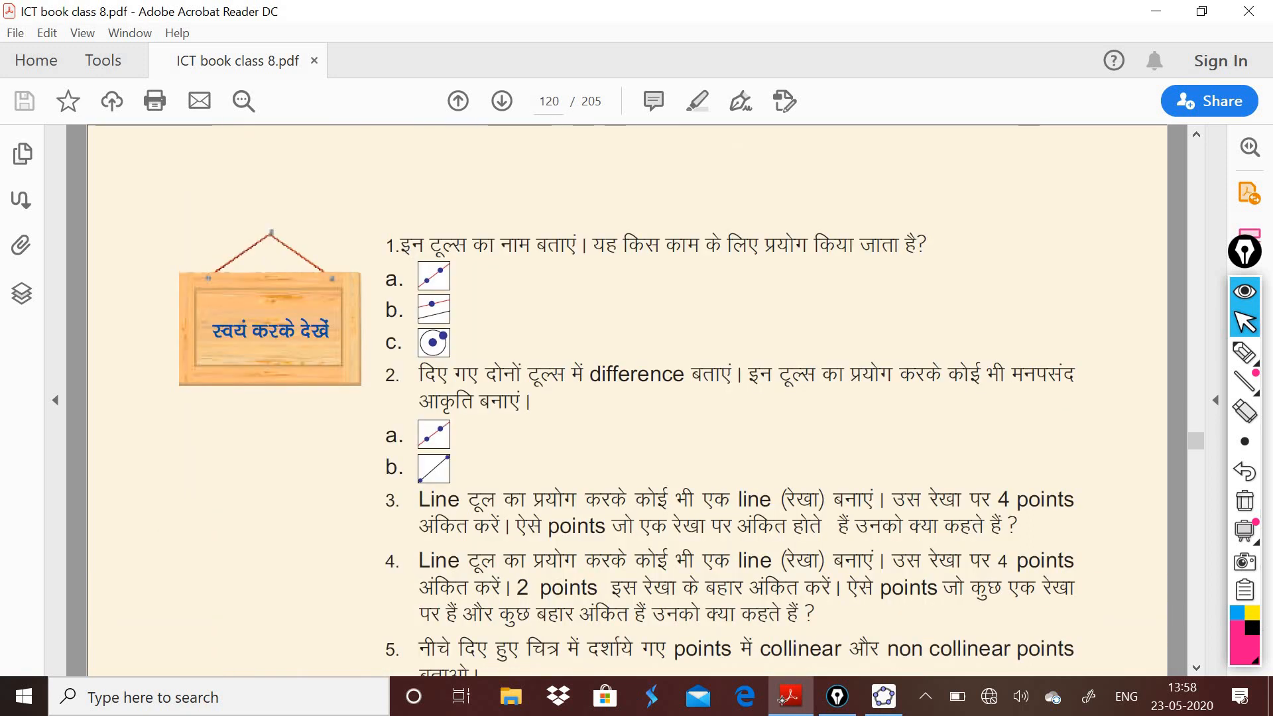
scroll(781, 698, down, 6)
scroll(781, 697, down, 5)
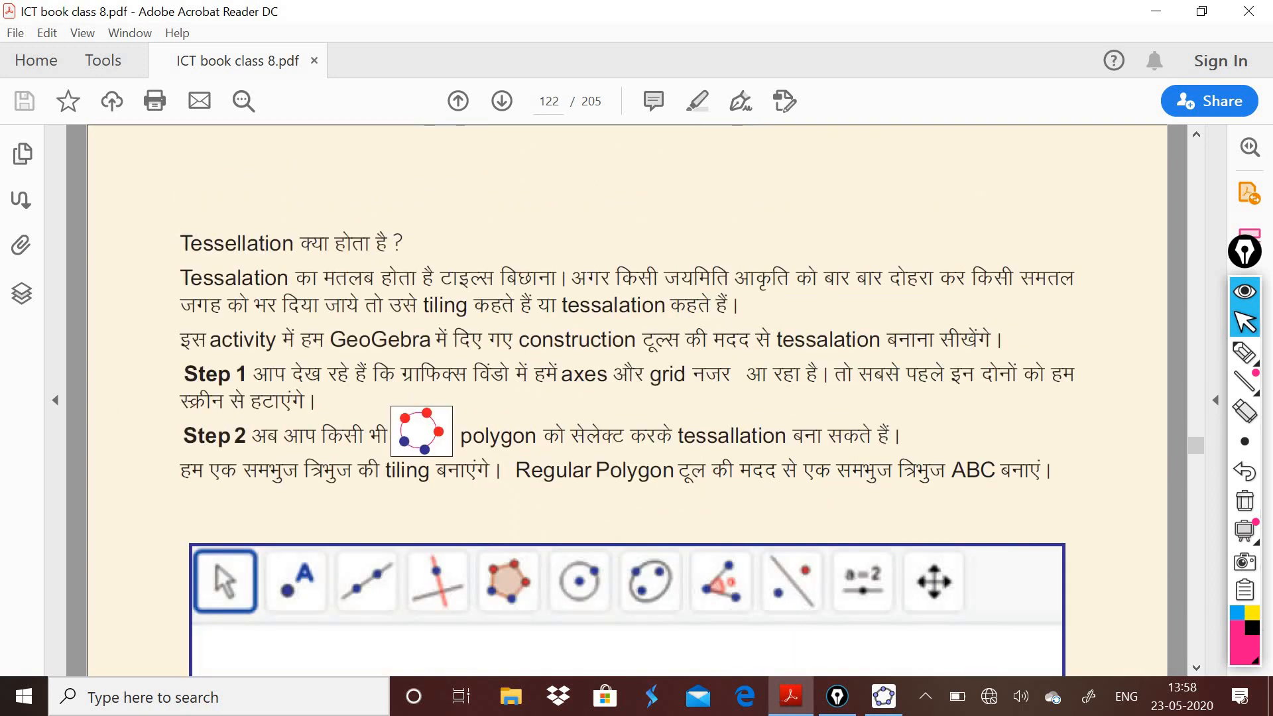
scroll(781, 698, up, 6)
scroll(781, 698, down, 5)
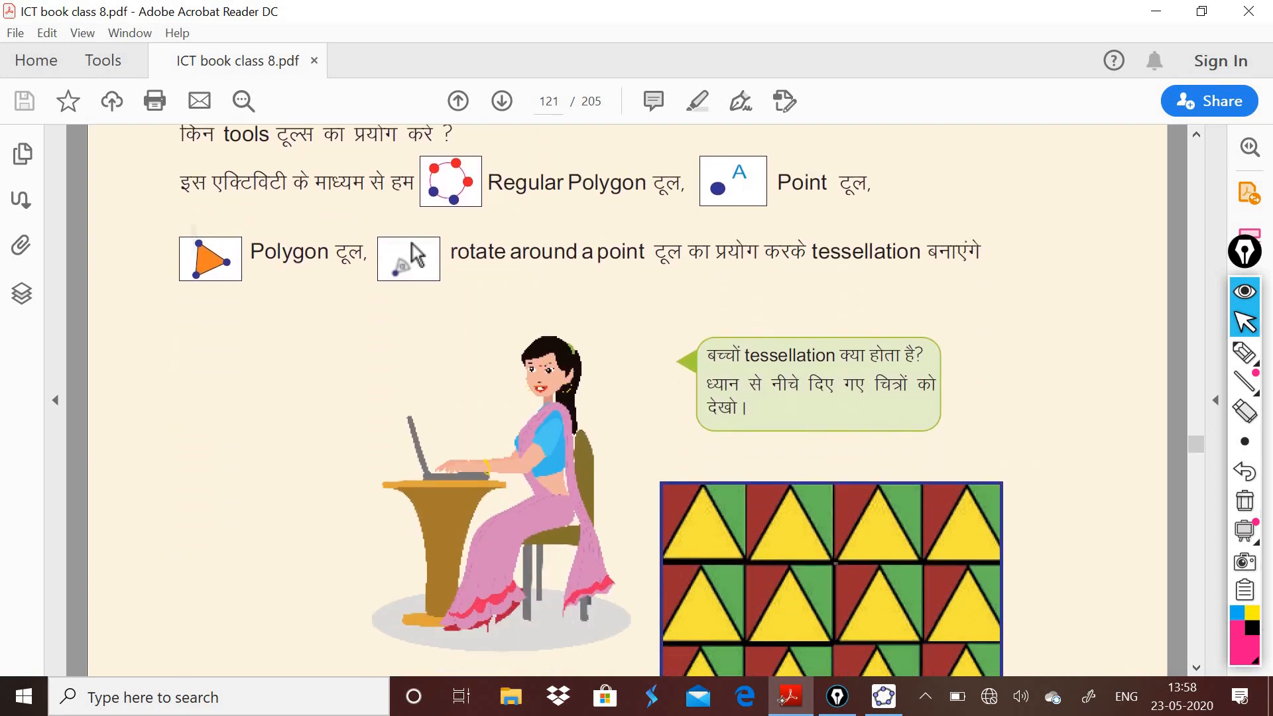
scroll(781, 698, down, 3)
scroll(781, 698, down, 5)
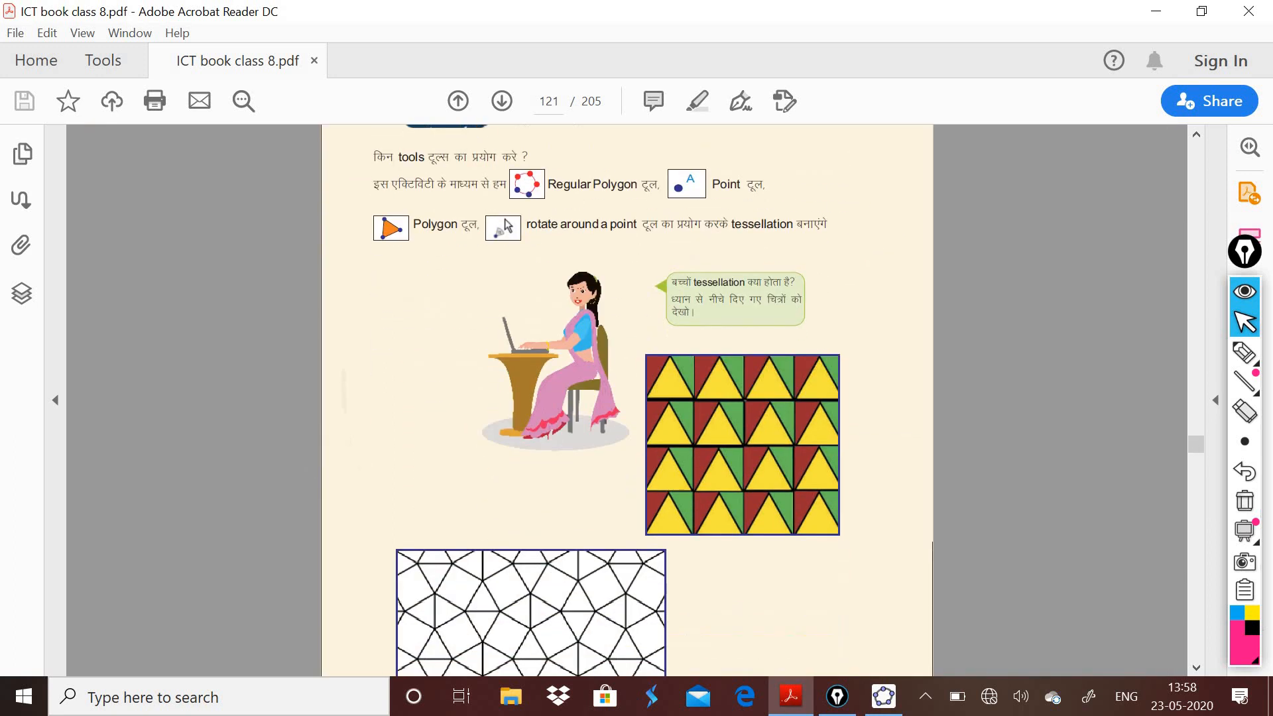
Circle the triangle tiling picture and the black-and-white tessellation picture with the pen
click(1244, 352)
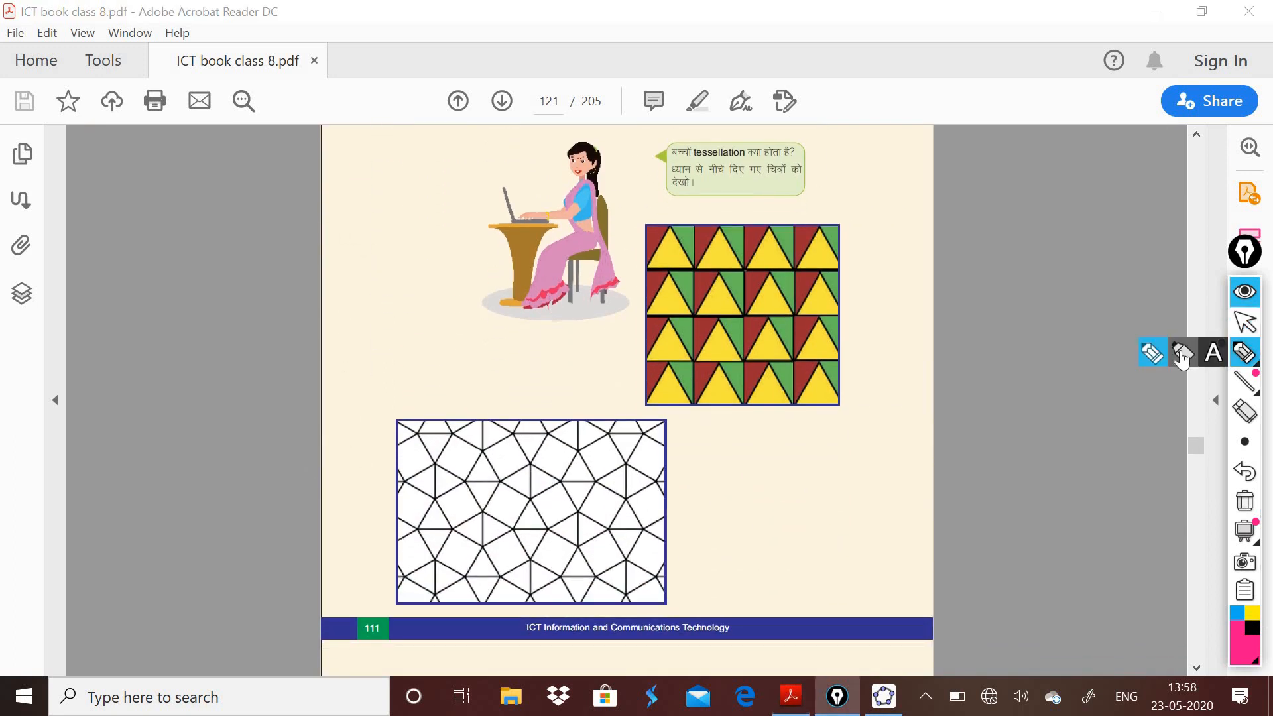
drag(859, 390, 764, 454)
drag(769, 212, 805, 408)
drag(610, 378, 681, 601)
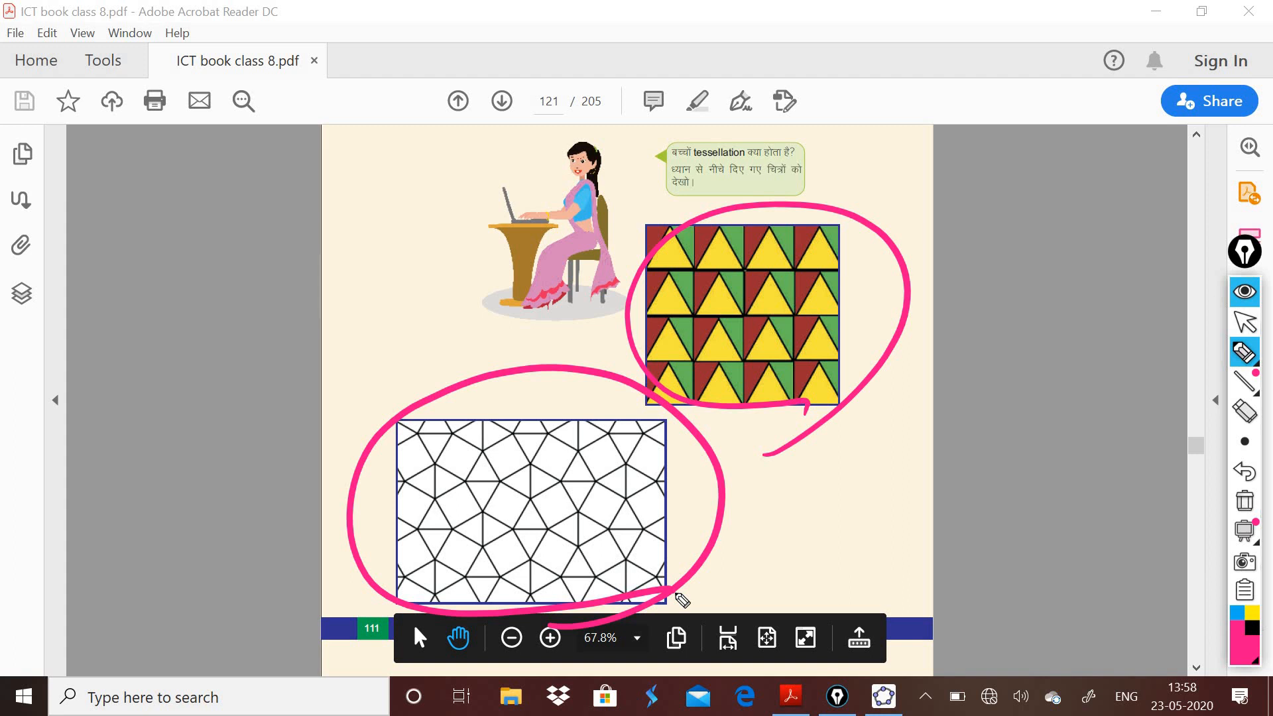
Handwrite "Topic" beside the black-and-white tessellation picture and underline it twice
mouse_move(786, 478)
mouse_down()
mouse_move(791, 549)
mouse_move(851, 457)
mouse_up()
drag(832, 499, 829, 501)
drag(861, 494, 852, 576)
drag(857, 518, 888, 494)
drag(913, 491, 909, 530)
drag(915, 459, 980, 511)
drag(891, 553, 973, 540)
drag(914, 582, 973, 561)
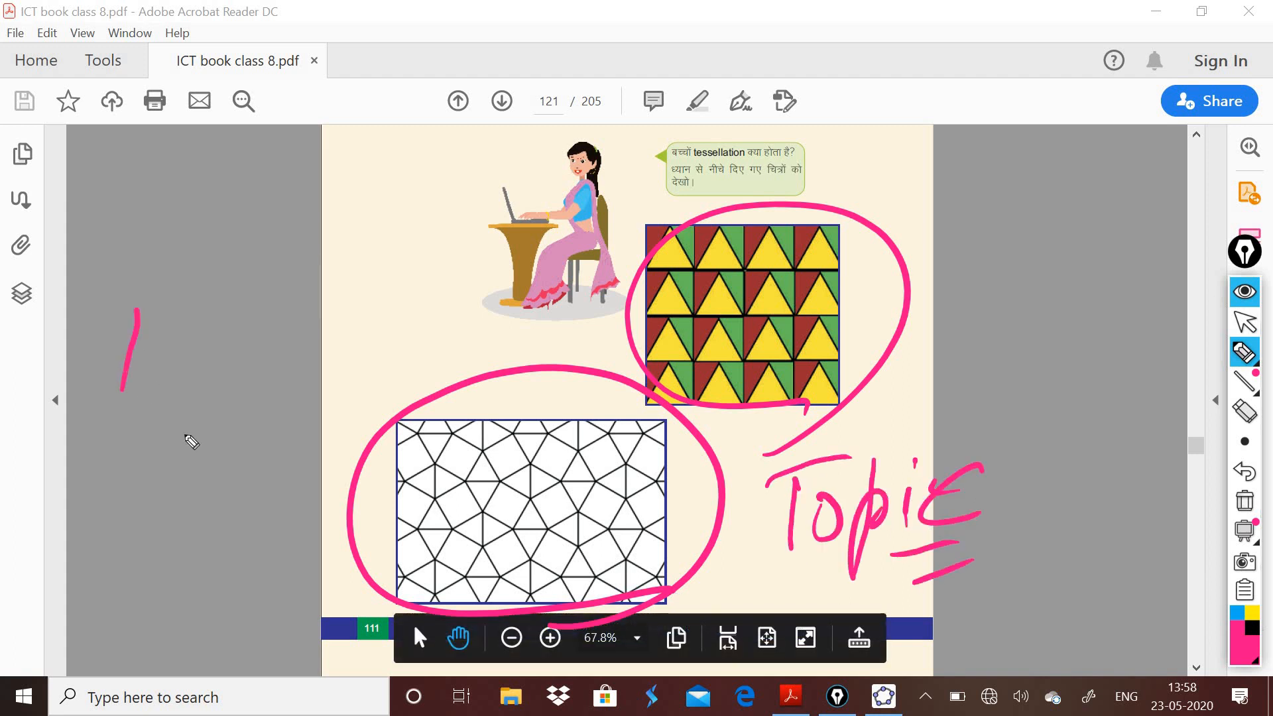
Handwrite "Square" and the parallelogram abbreviation "||gm" on either side of the tessellation pictures, and clear all annotations
drag(123, 391, 191, 432)
mouse_move(222, 358)
mouse_down()
mouse_move(278, 350)
mouse_move(344, 304)
mouse_move(397, 312)
mouse_move(414, 335)
mouse_up()
mouse_move(154, 543)
mouse_down()
mouse_move(250, 600)
mouse_move(216, 659)
mouse_move(272, 656)
mouse_up()
drag(920, 319, 944, 421)
drag(971, 303, 984, 412)
drag(1047, 350, 1005, 458)
drag(1066, 380, 1123, 382)
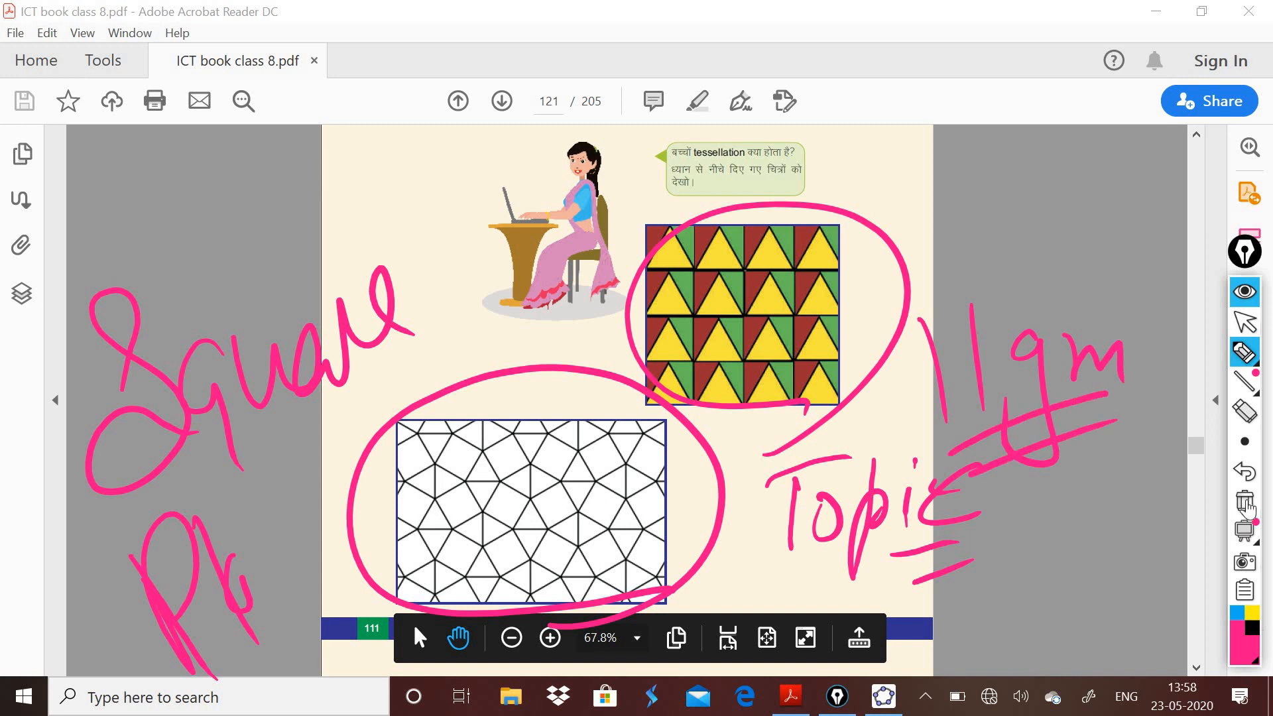
click(1245, 504)
Set the pen colour to black, sketch rough quadrilaterals around the tessellation pictures, and clear the sketches
click(1249, 628)
click(1246, 653)
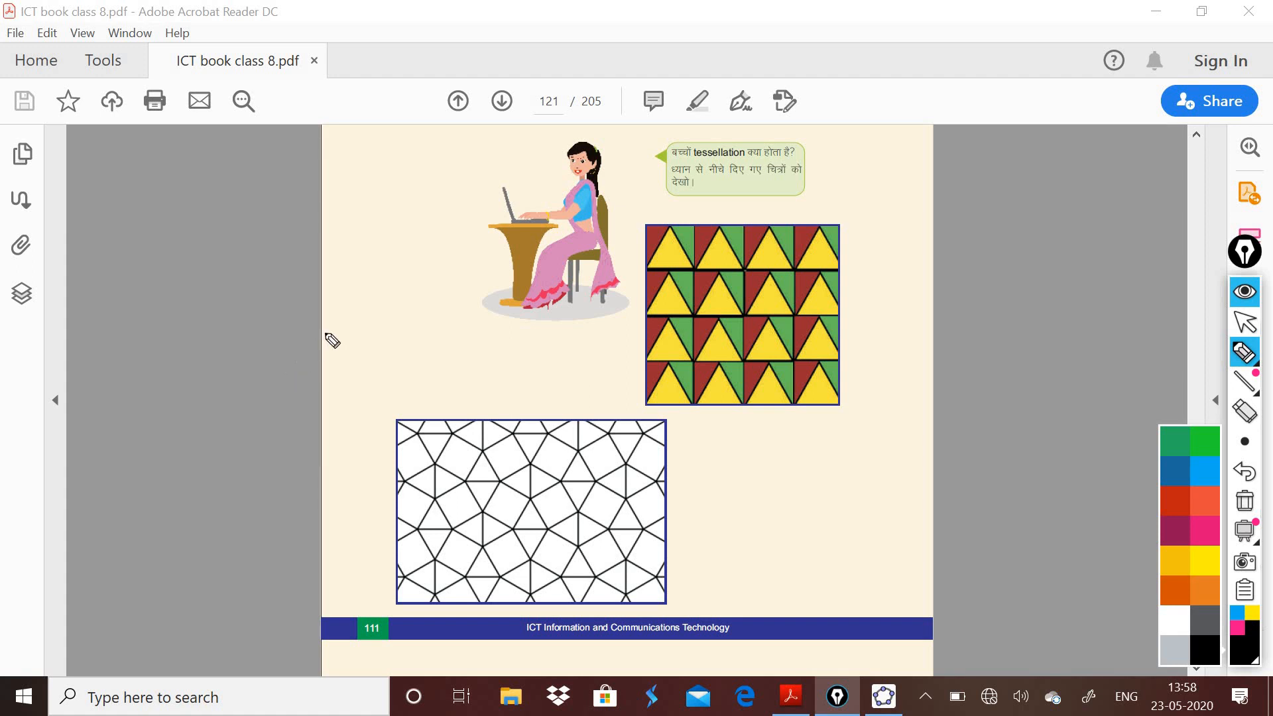
mouse_move(370, 446)
mouse_down()
mouse_move(378, 312)
mouse_move(547, 291)
mouse_up()
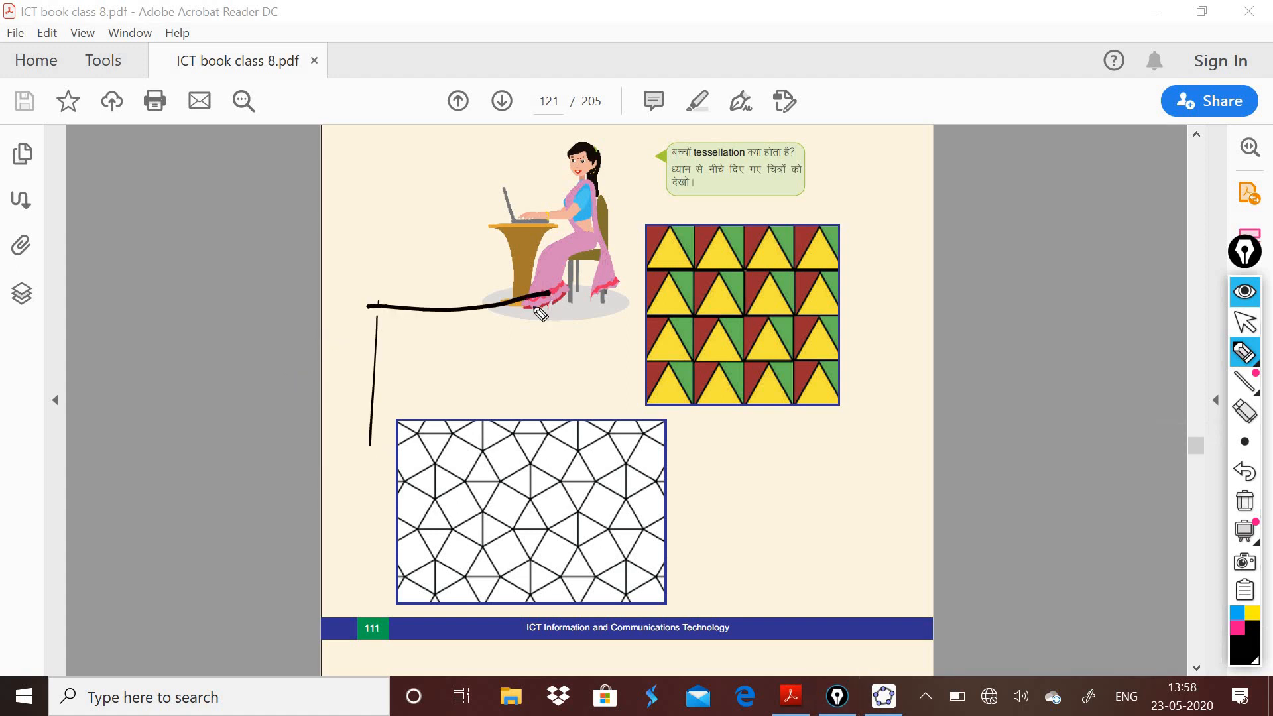
drag(450, 331, 398, 406)
mouse_move(730, 525)
mouse_down()
mouse_move(789, 603)
mouse_move(800, 646)
mouse_up()
mouse_move(723, 519)
mouse_down()
mouse_move(893, 402)
mouse_move(953, 542)
mouse_move(817, 644)
mouse_up()
drag(879, 243, 902, 319)
mouse_move(876, 240)
mouse_down()
mouse_move(953, 219)
mouse_move(916, 321)
mouse_move(955, 308)
mouse_up()
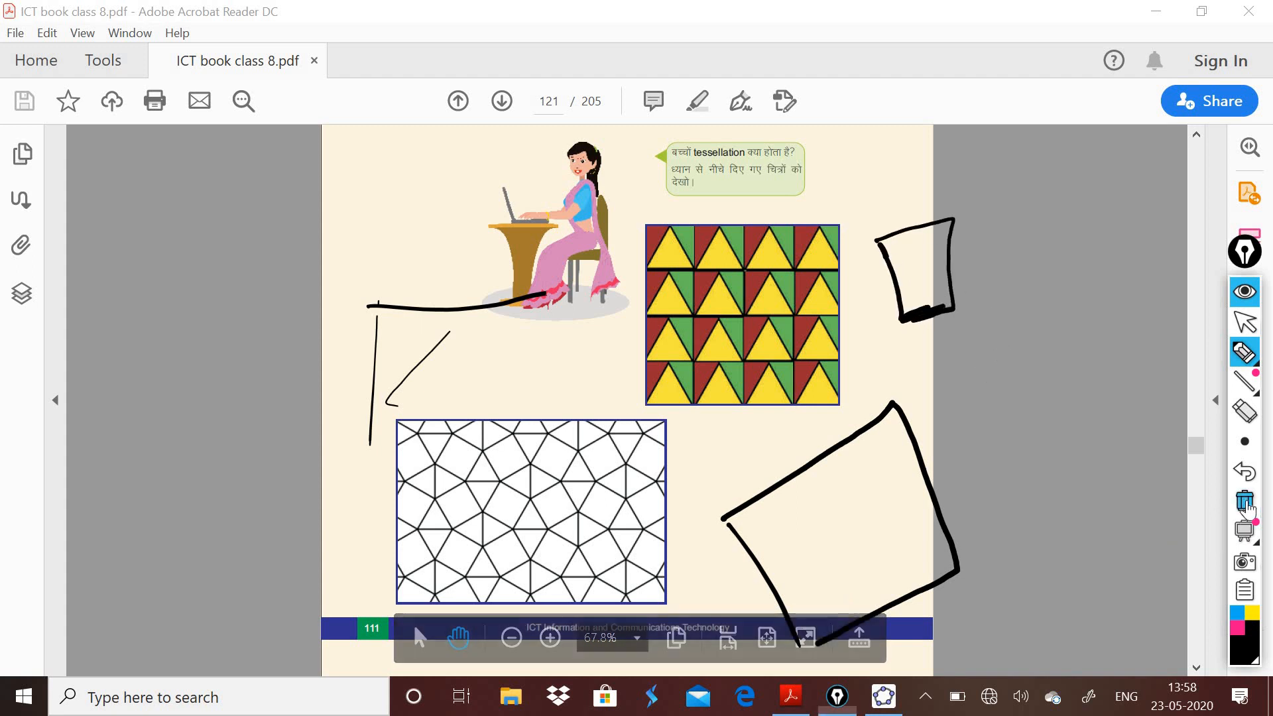
click(1245, 502)
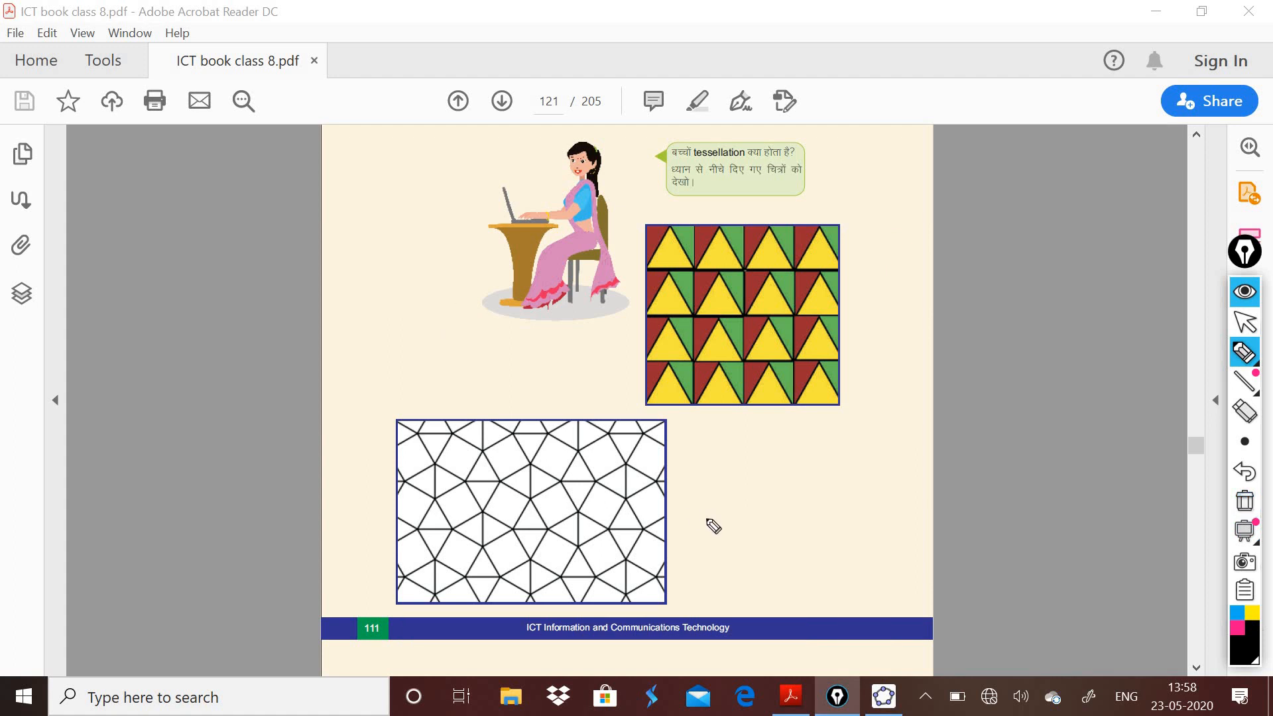
Handwrite "Book link Description" beside the tessellation pictures, and remove the writing
mouse_move(713, 527)
mouse_down()
mouse_move(711, 604)
mouse_move(806, 540)
mouse_move(966, 529)
mouse_move(988, 610)
mouse_move(1026, 547)
mouse_move(1083, 526)
mouse_move(1128, 528)
mouse_move(824, 464)
mouse_move(849, 491)
mouse_move(889, 468)
mouse_move(915, 478)
mouse_move(929, 370)
mouse_move(1020, 344)
mouse_move(1034, 404)
mouse_move(1079, 419)
mouse_up()
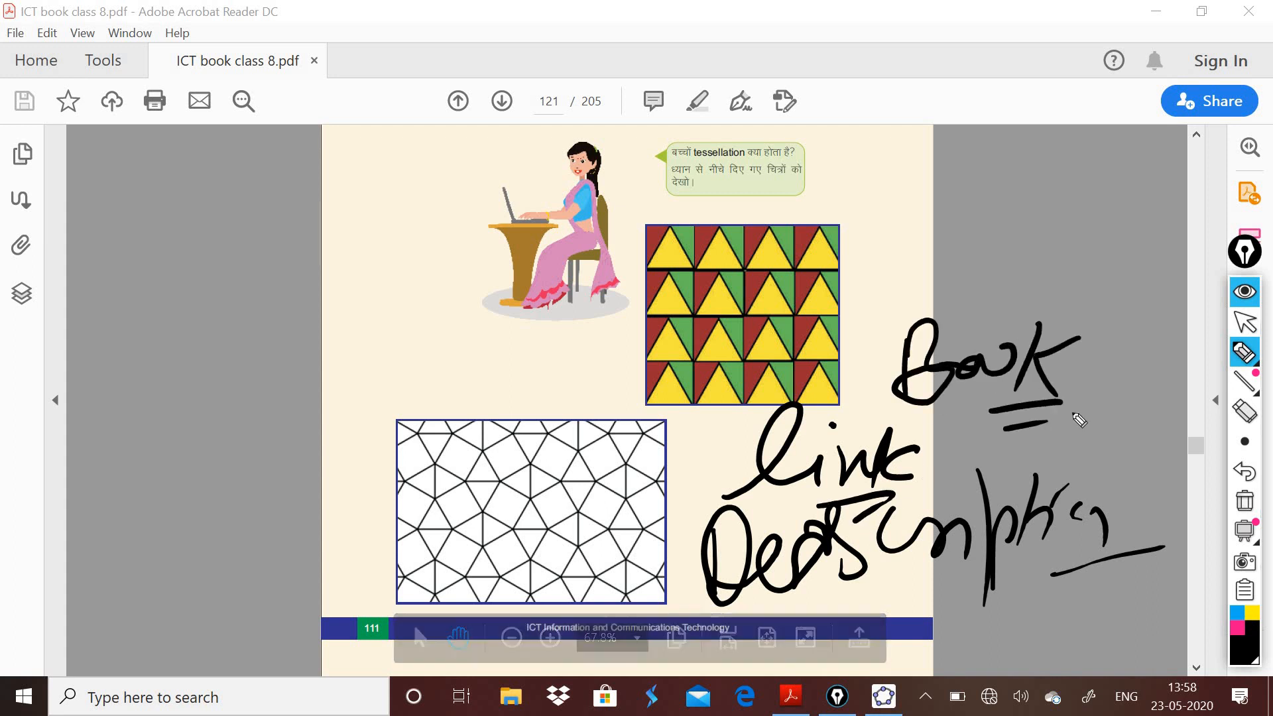
click(1244, 476)
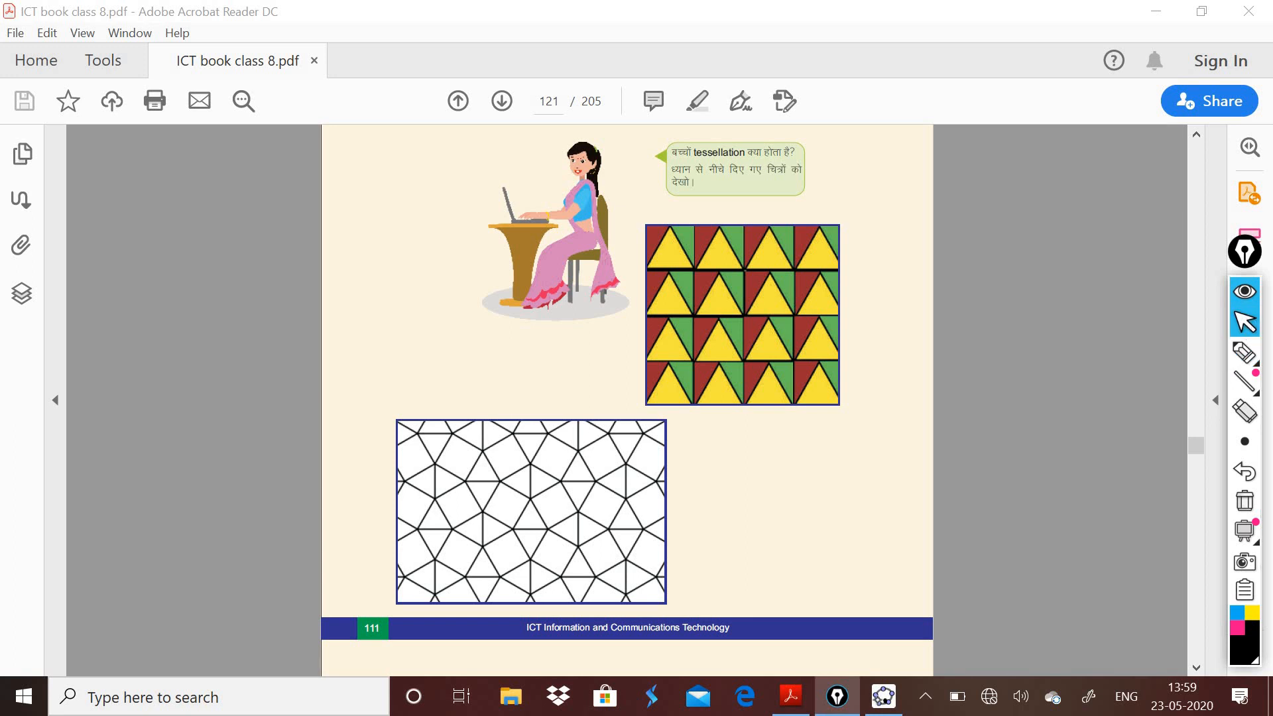
Switch to GeoGebra and handwrite "geogebra" with the pen across the upper part of the parallelogram drawing
click(884, 696)
click(1245, 353)
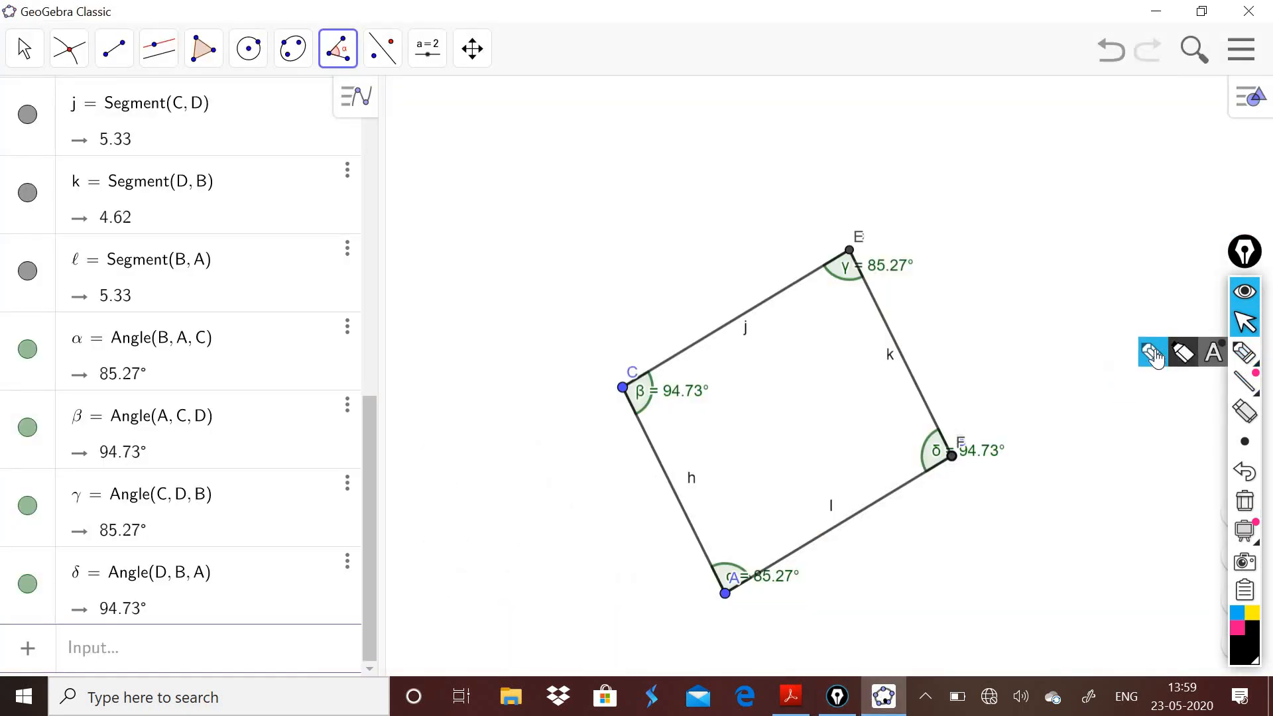
mouse_move(464, 265)
mouse_down()
mouse_move(470, 229)
mouse_move(477, 345)
mouse_move(560, 255)
mouse_move(557, 230)
mouse_move(540, 390)
mouse_move(635, 270)
mouse_up()
mouse_move(627, 213)
mouse_down()
mouse_move(641, 192)
mouse_move(663, 226)
mouse_up()
mouse_move(665, 151)
mouse_down()
mouse_move(695, 206)
mouse_move(657, 227)
mouse_up()
drag(698, 177, 750, 161)
drag(711, 211, 735, 171)
mouse_move(762, 164)
mouse_down()
mouse_move(821, 193)
mouse_move(847, 190)
mouse_up()
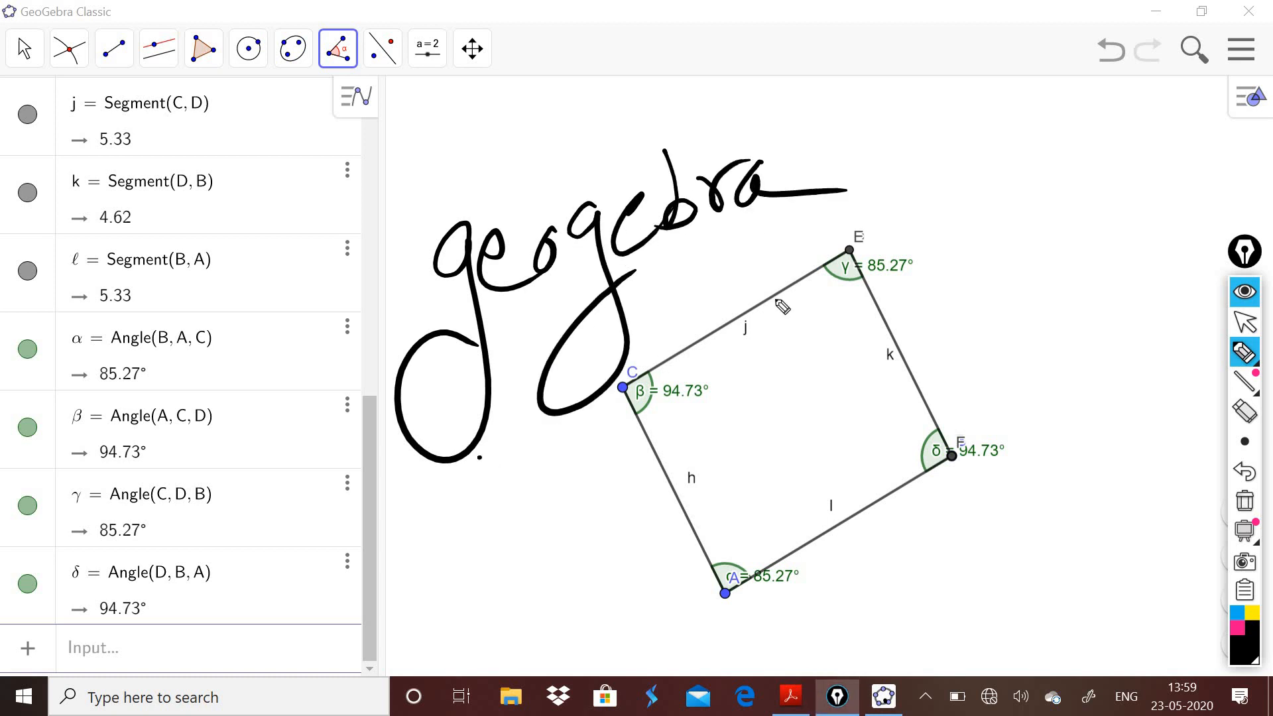
Underline "geogebra" twice, handwrite a double-underlined "lab" near vertex A, and clear all the writing
drag(478, 458, 775, 300)
drag(474, 496, 771, 339)
mouse_move(586, 585)
mouse_down()
mouse_move(663, 605)
mouse_move(724, 584)
mouse_up()
drag(716, 505, 744, 584)
drag(663, 637, 743, 610)
drag(668, 655, 728, 633)
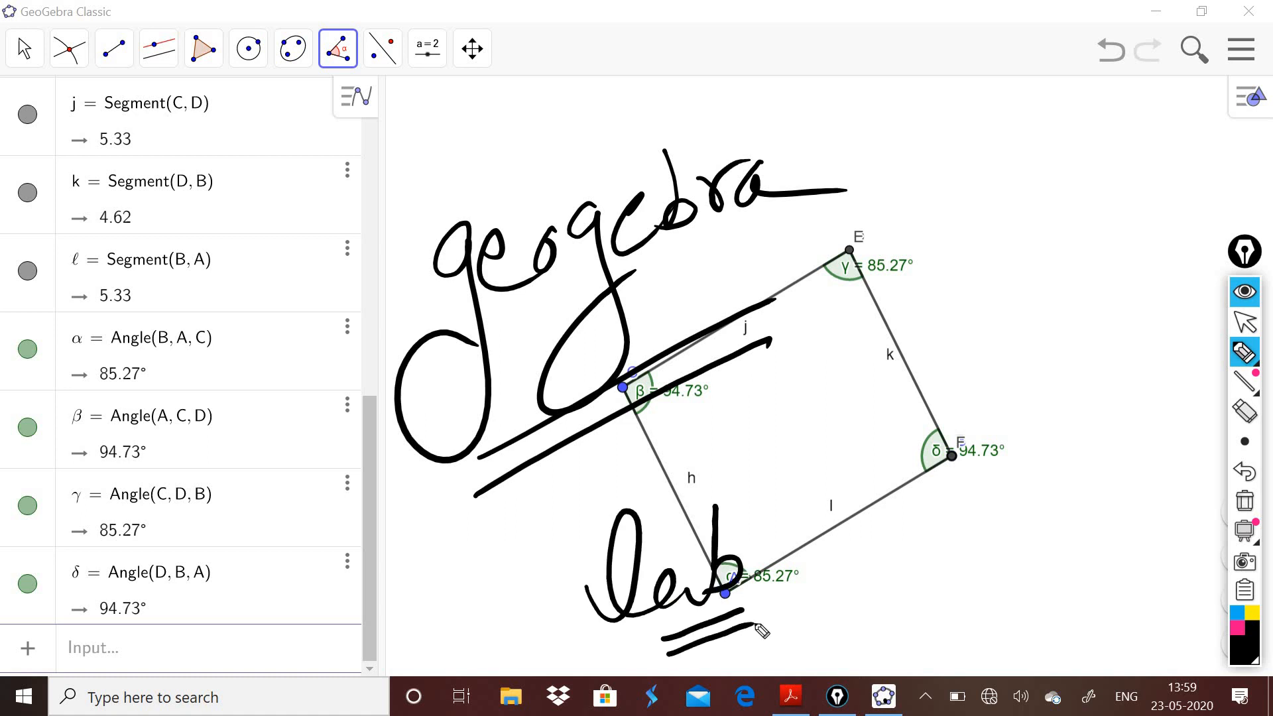
mouse_move(913, 490)
mouse_down()
mouse_move(936, 395)
mouse_move(980, 490)
mouse_up()
click(1244, 501)
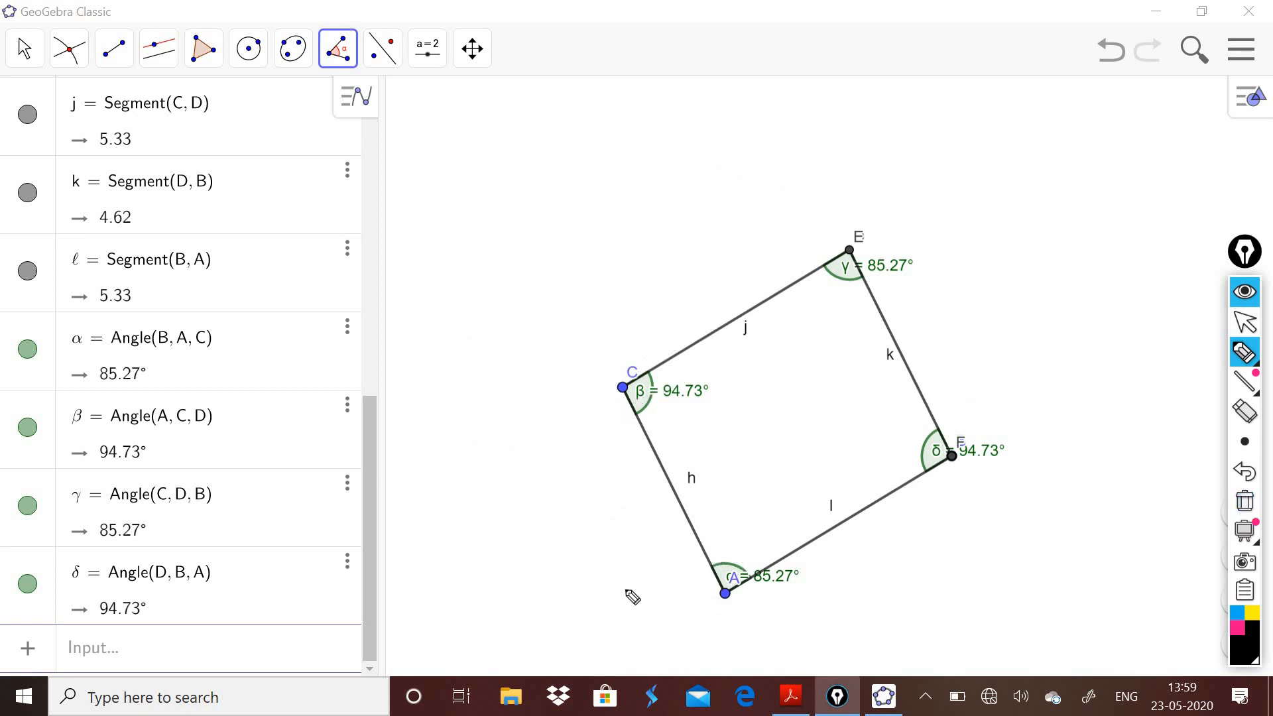
Circle each of the parallelogram's four angles with the black pen, and clear the circles
mouse_move(582, 424)
mouse_down()
mouse_move(663, 324)
mouse_move(634, 451)
mouse_up()
mouse_move(774, 318)
mouse_down()
mouse_move(772, 246)
mouse_move(836, 338)
mouse_up()
mouse_move(1009, 409)
mouse_down()
mouse_move(1011, 422)
mouse_move(1035, 408)
mouse_move(936, 415)
mouse_up()
drag(677, 627, 698, 631)
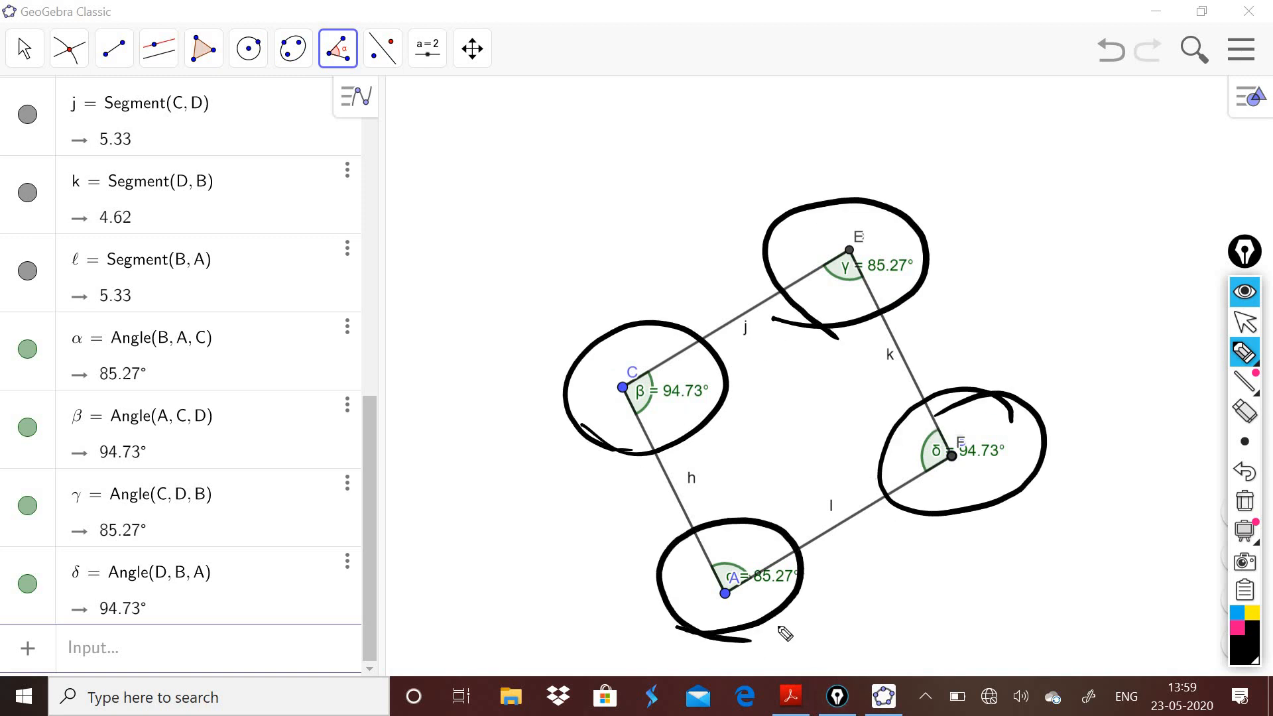
click(1237, 502)
Handwrite "ICT Book" across the upper part of the parallelogram drawing
click(421, 212)
drag(453, 200, 468, 293)
drag(419, 212, 496, 190)
drag(439, 306, 508, 288)
mouse_move(553, 216)
mouse_down()
mouse_move(572, 268)
mouse_move(637, 174)
mouse_up()
mouse_move(600, 195)
mouse_down()
mouse_move(616, 279)
mouse_move(667, 299)
mouse_up()
mouse_move(659, 246)
mouse_down()
mouse_move(700, 226)
mouse_move(683, 316)
mouse_up()
drag(743, 285, 828, 249)
drag(841, 219, 855, 291)
drag(890, 220, 911, 271)
Handwrite "Reader" across the parallelogram and "8th class" below it, underlining both
mouse_move(518, 496)
mouse_down()
mouse_move(688, 483)
mouse_move(798, 392)
mouse_move(846, 421)
mouse_up()
drag(600, 536, 799, 459)
drag(609, 563, 741, 522)
mouse_move(839, 549)
mouse_down()
mouse_move(860, 605)
mouse_move(961, 610)
mouse_move(867, 655)
mouse_move(950, 631)
mouse_up()
drag(1039, 574, 1083, 599)
mouse_move(1076, 510)
mouse_down()
mouse_move(1131, 602)
mouse_move(1177, 577)
mouse_up()
mouse_move(1043, 629)
mouse_down()
mouse_move(1165, 624)
mouse_move(1167, 638)
mouse_up()
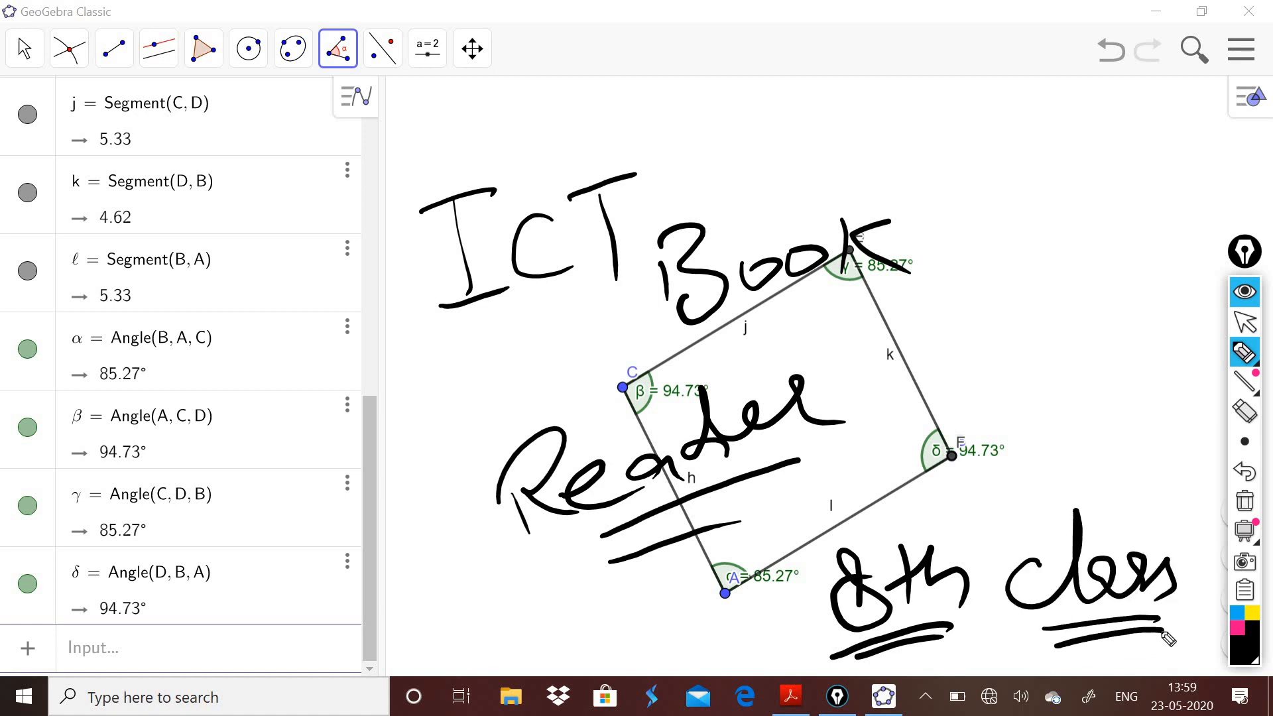
Handwrite a circled and underlined 3 above "8th class", and clear all the writing
mouse_move(1034, 420)
mouse_down()
mouse_move(1009, 479)
mouse_move(1061, 396)
mouse_move(1001, 482)
mouse_move(1054, 507)
mouse_up()
drag(968, 530, 1085, 498)
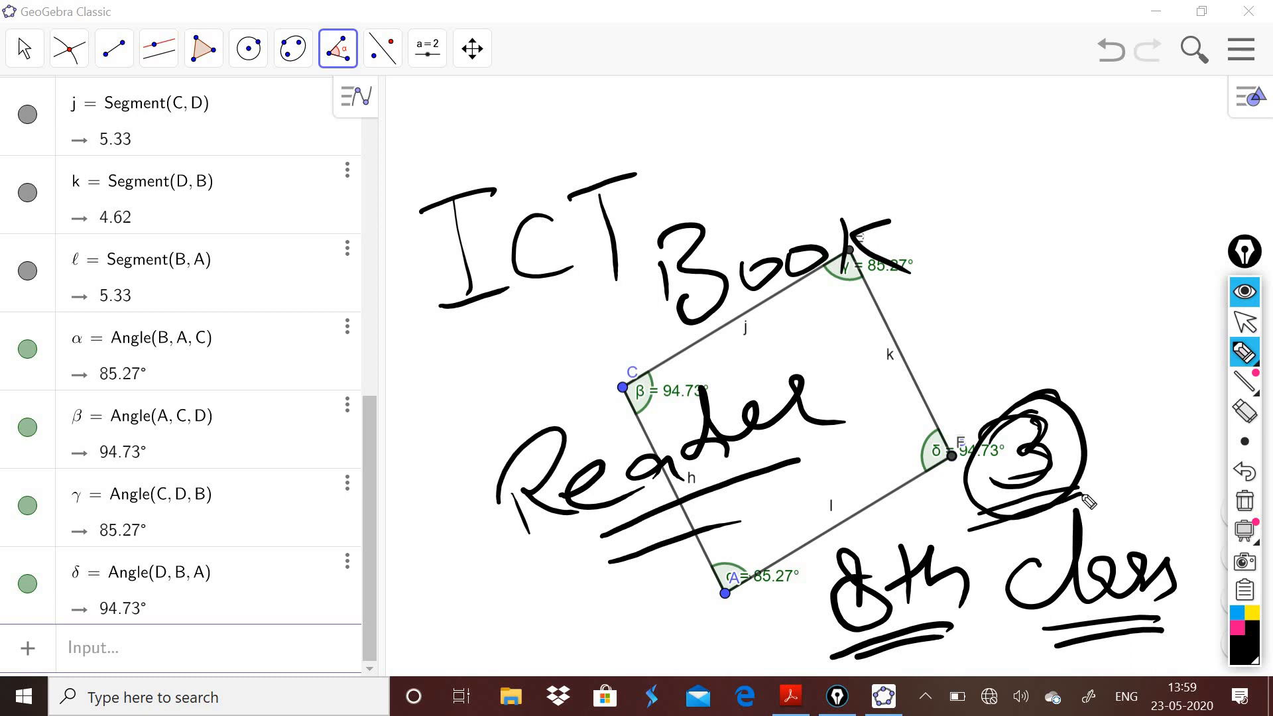
click(1244, 501)
Circle the angles at vertices B, A, C and D again with the pen, and clear the circles
click(1244, 353)
click(1154, 354)
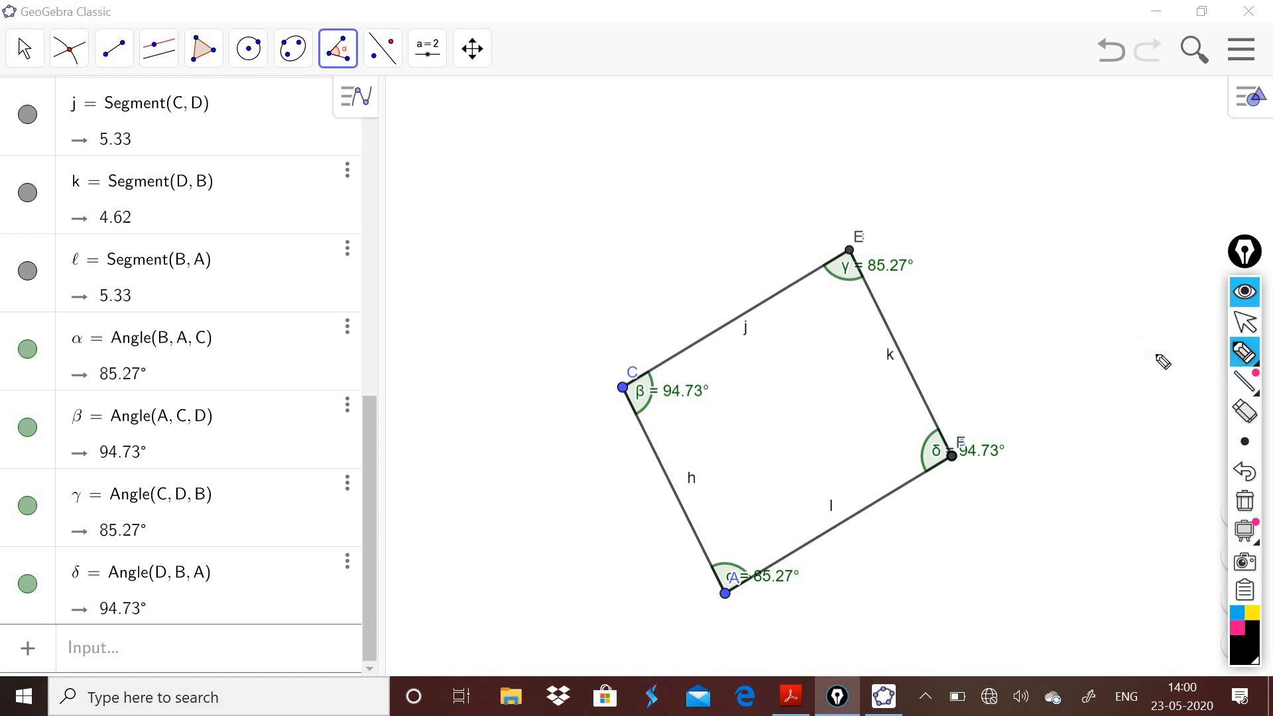
mouse_move(1024, 464)
mouse_down()
mouse_move(904, 494)
mouse_move(971, 504)
mouse_up()
mouse_move(756, 525)
mouse_down()
mouse_move(771, 613)
mouse_move(723, 527)
mouse_up()
drag(700, 341, 629, 457)
mouse_move(845, 192)
mouse_down()
mouse_move(878, 317)
mouse_move(835, 317)
mouse_up()
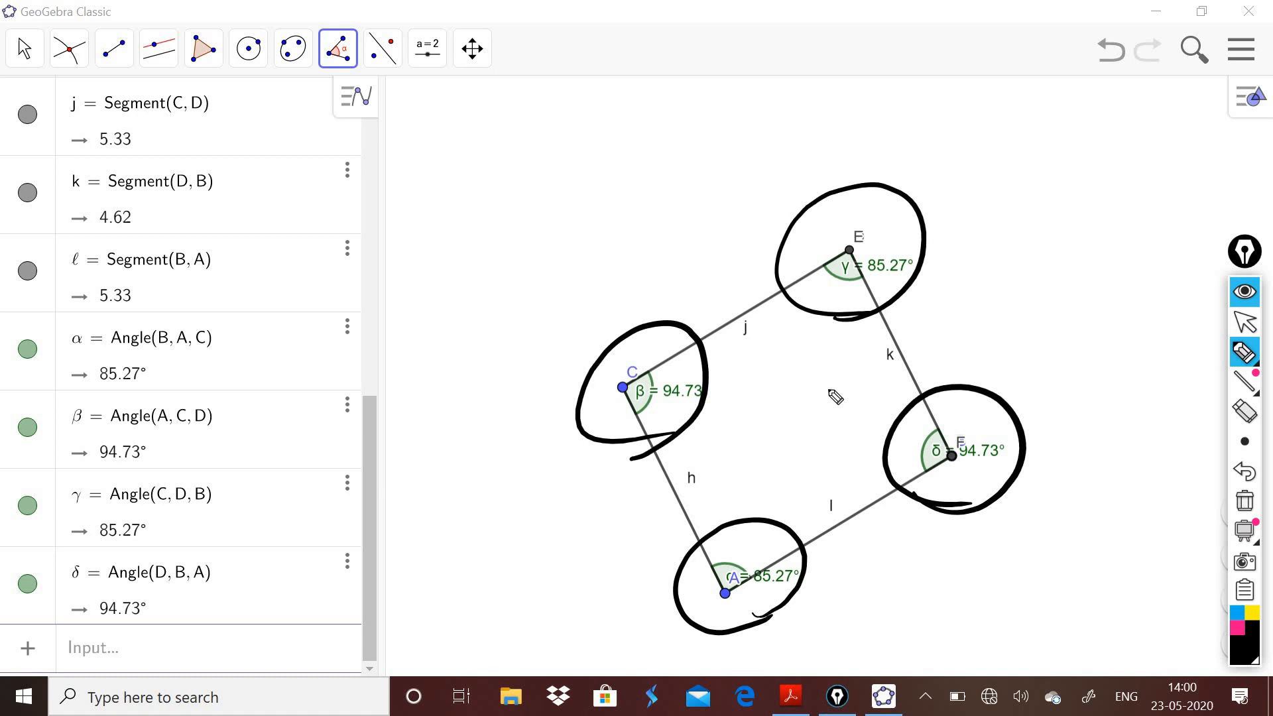
click(1244, 507)
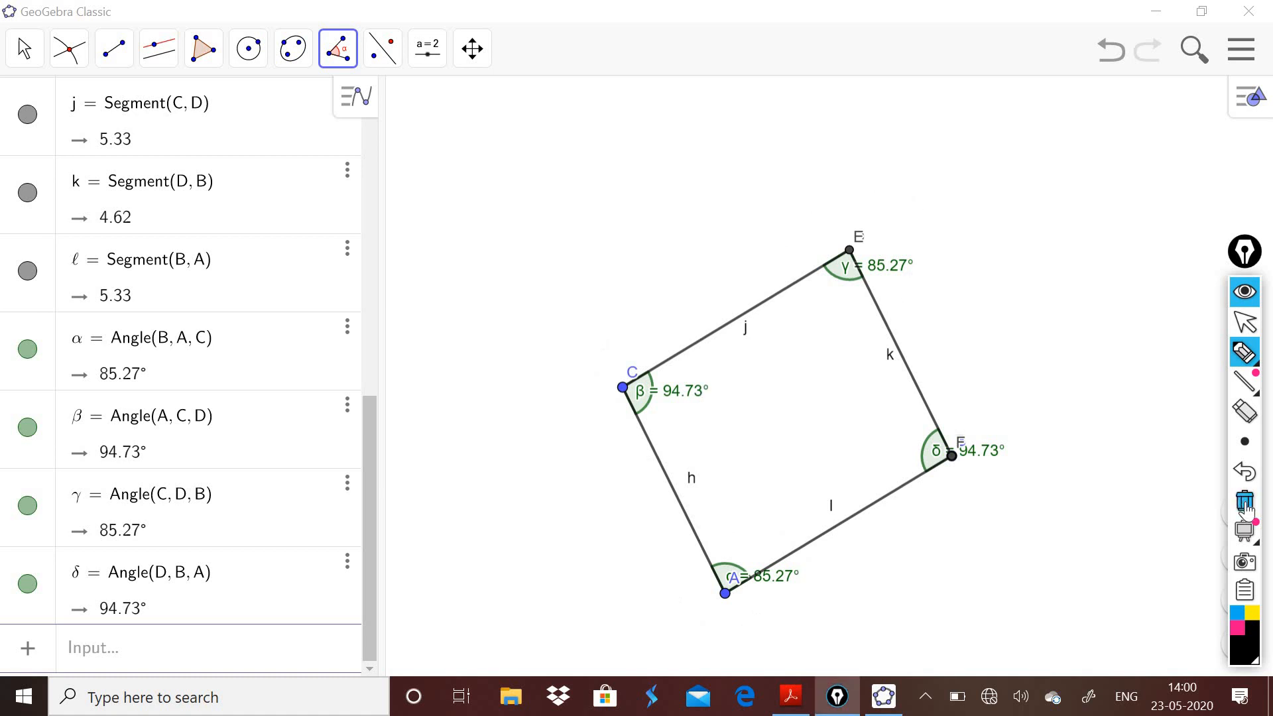